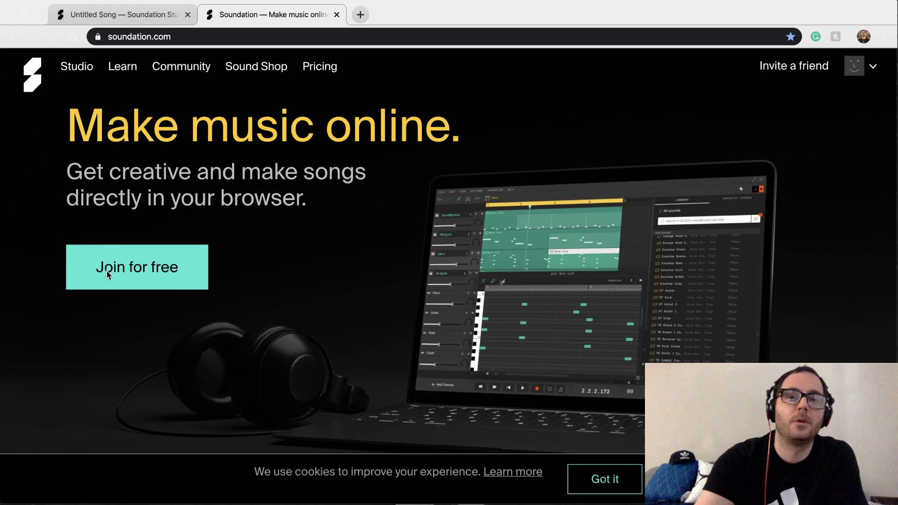
Start a solo project from the Drum N Bass template and reduce the track height so all channels fit in the arrangement.
click(337, 14)
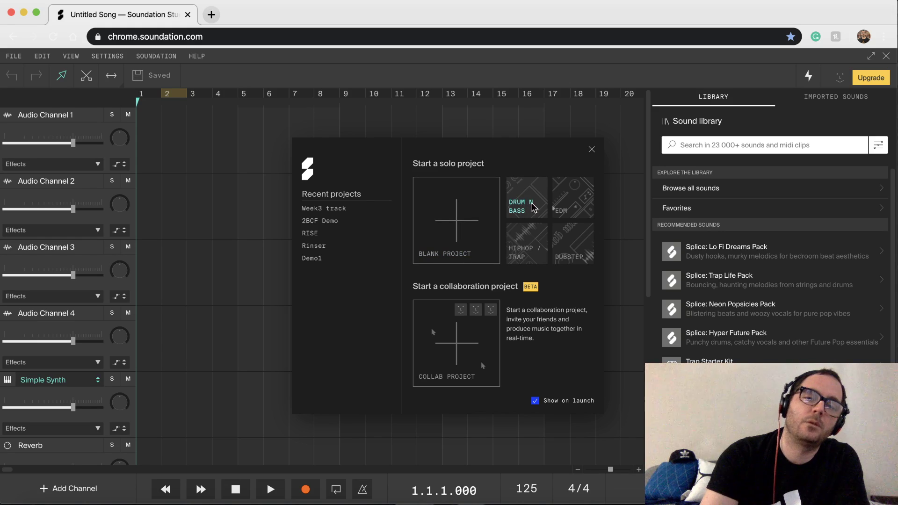
click(535, 206)
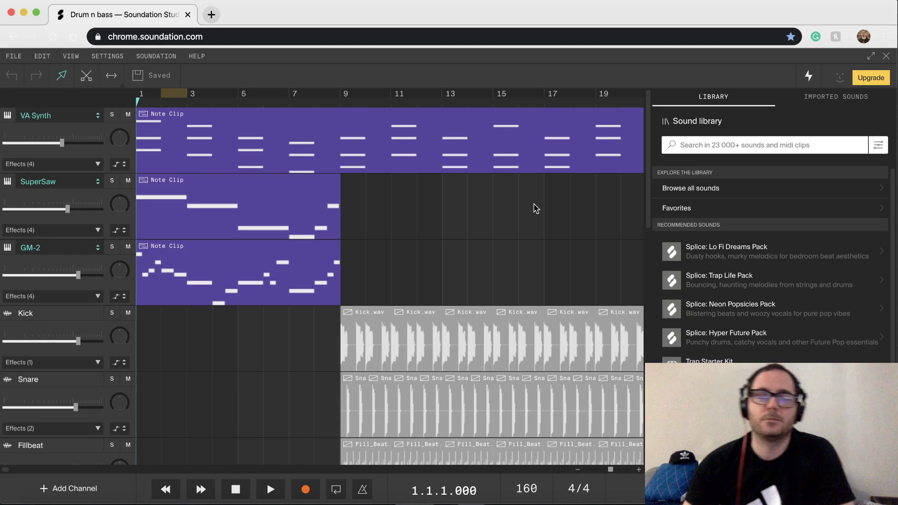
click(612, 471)
drag(602, 470, 592, 470)
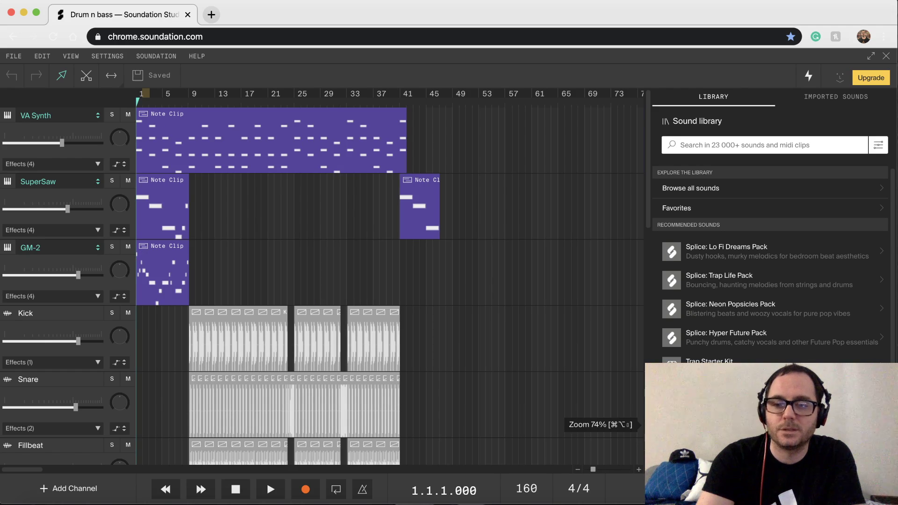
drag(648, 414, 648, 436)
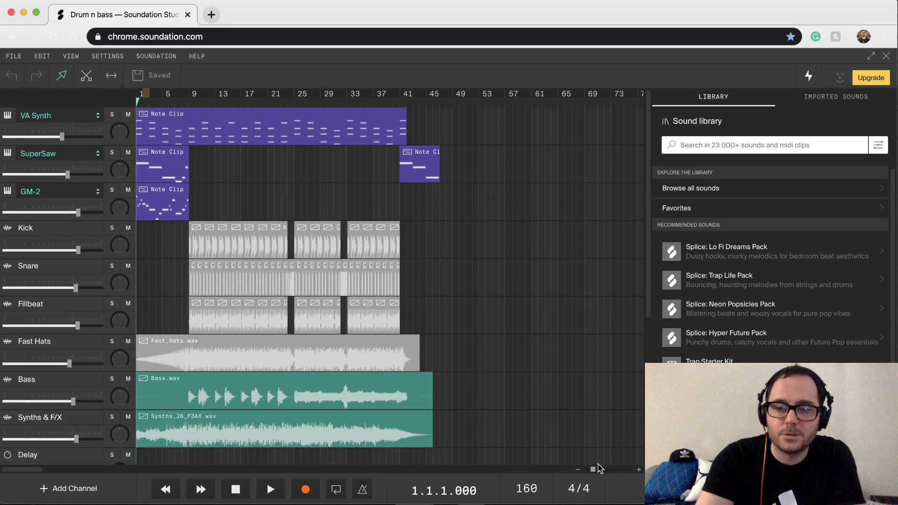
drag(594, 470, 601, 473)
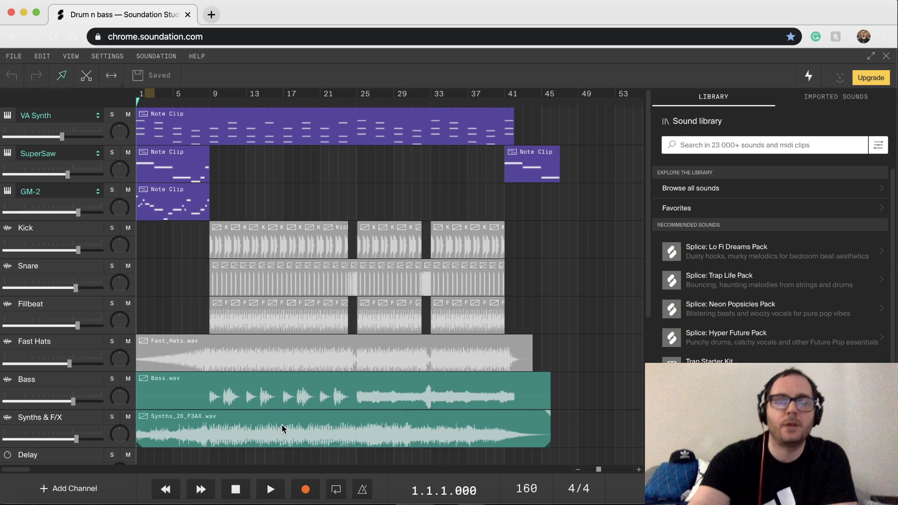
Look over the channels, play the whole arrangement from the beginning, and return the playhead to the start.
scroll(281, 425, down, 5)
scroll(283, 428, up, 5)
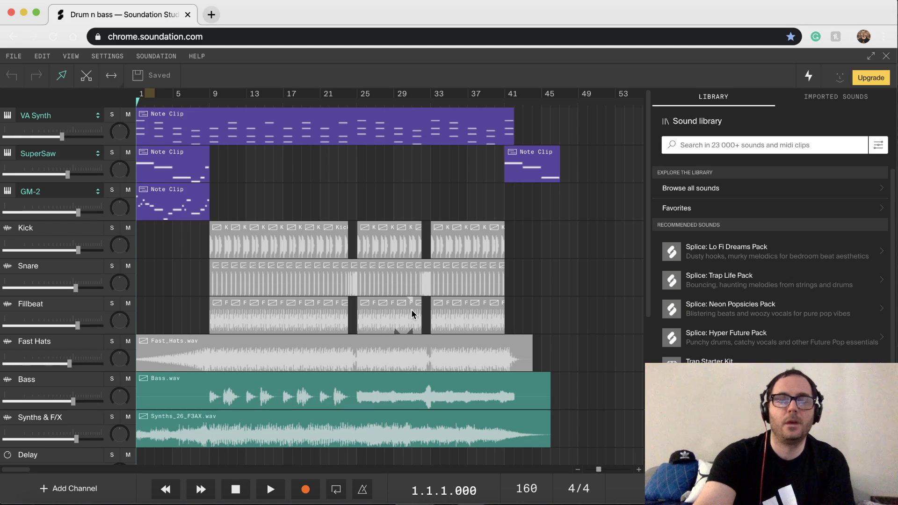
key(space)
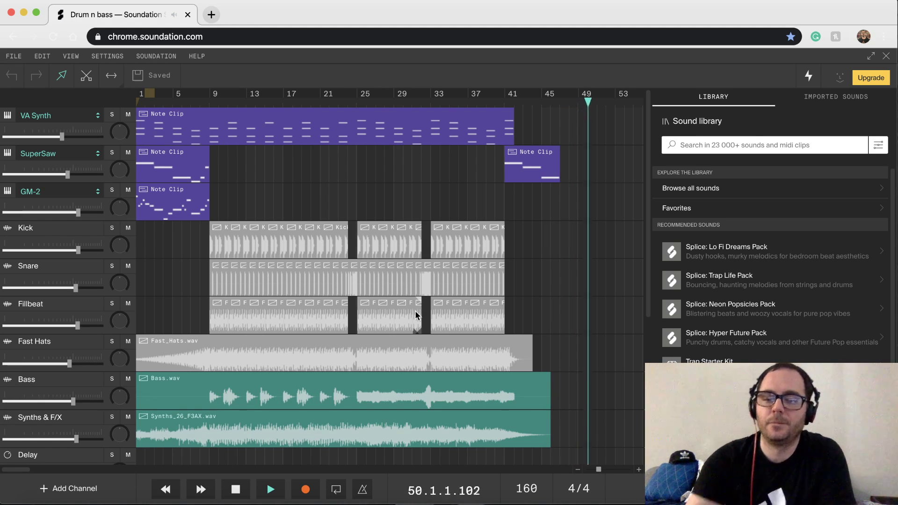
key(Return)
key(space)
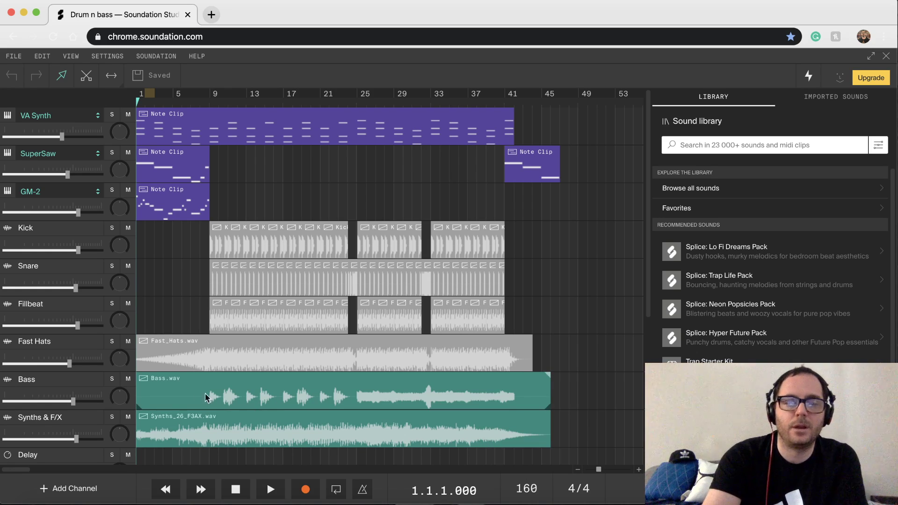
Solo the Bass channel and listen to it from bar 13.
click(53, 387)
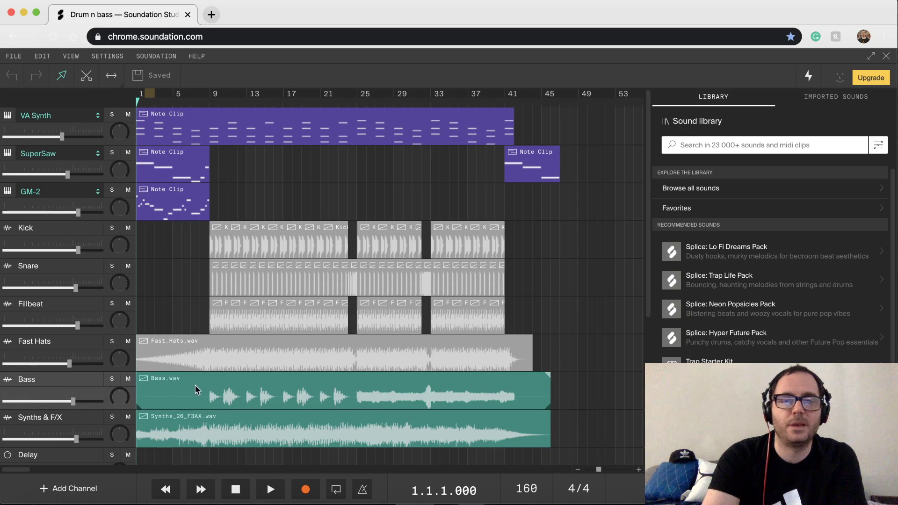
click(111, 381)
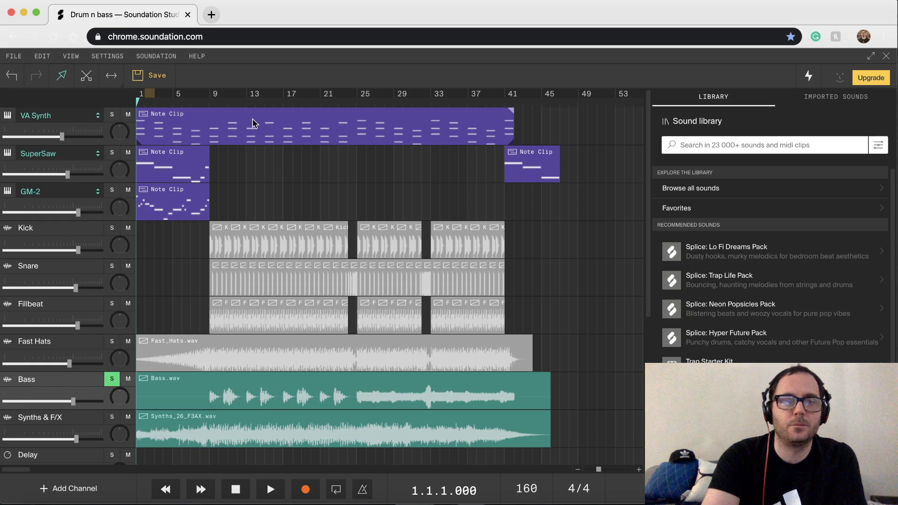
click(249, 104)
key(space)
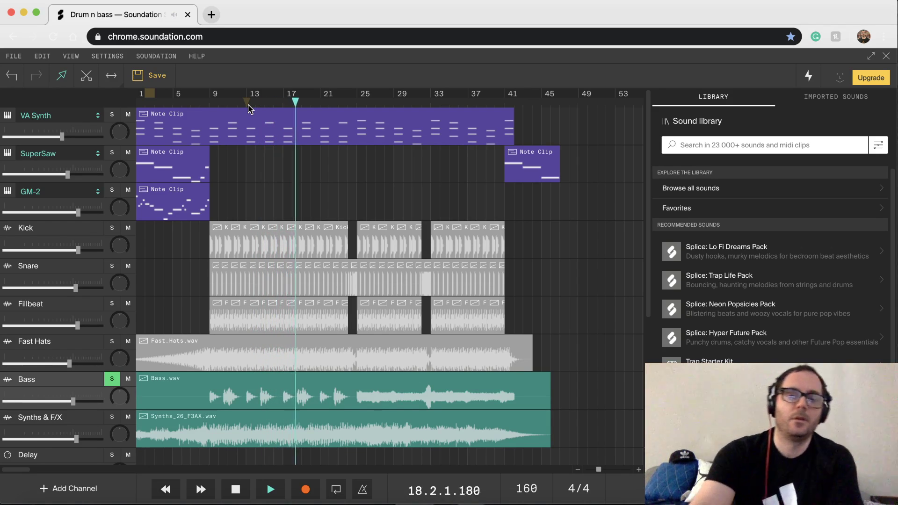
key(space)
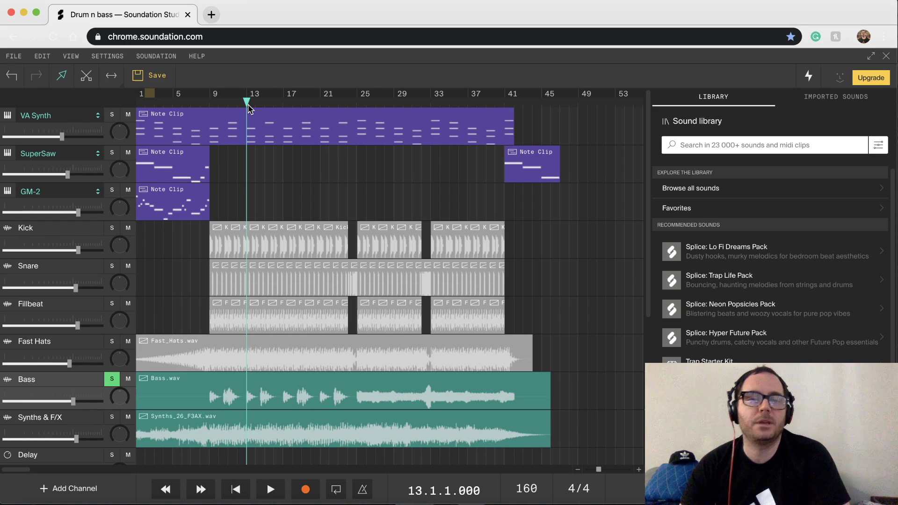
Cut the Bass audio clip at bars 9, 11 and 13, and at the hits late in bar 10 and midway through bar 14.
click(85, 77)
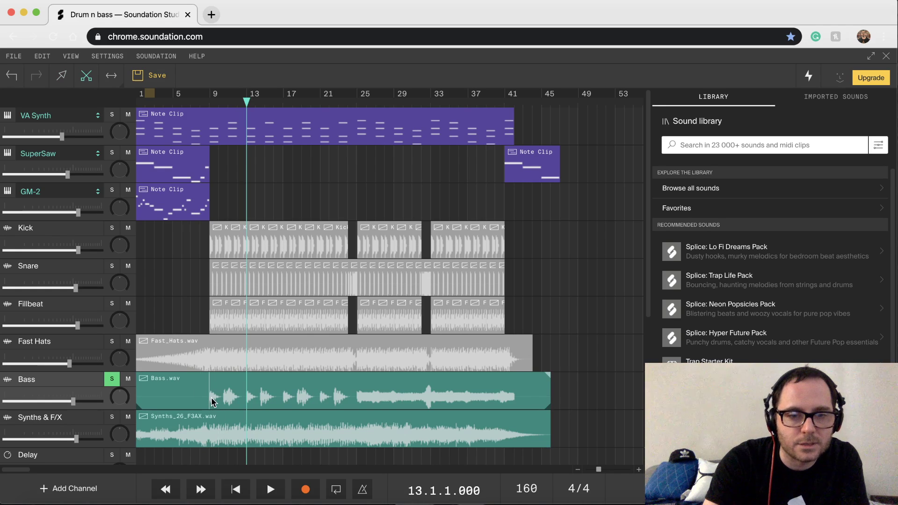
click(211, 402)
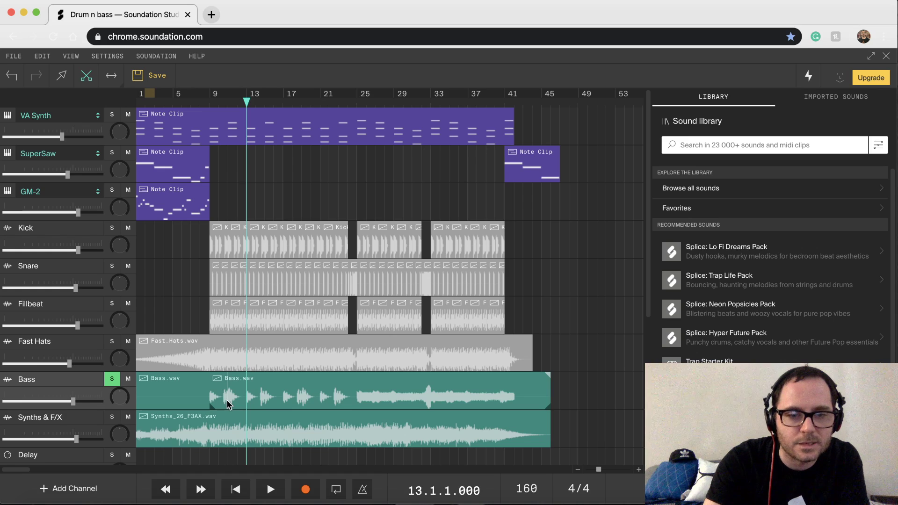
click(228, 401)
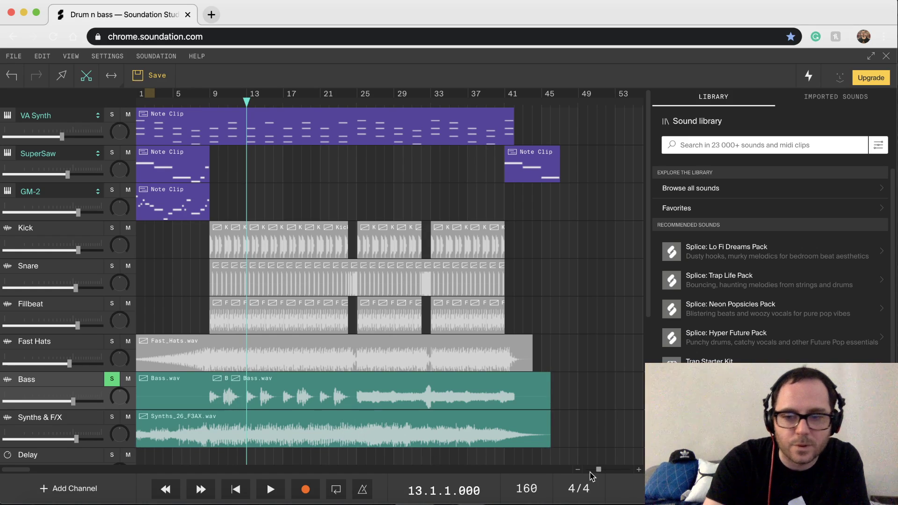
click(639, 470)
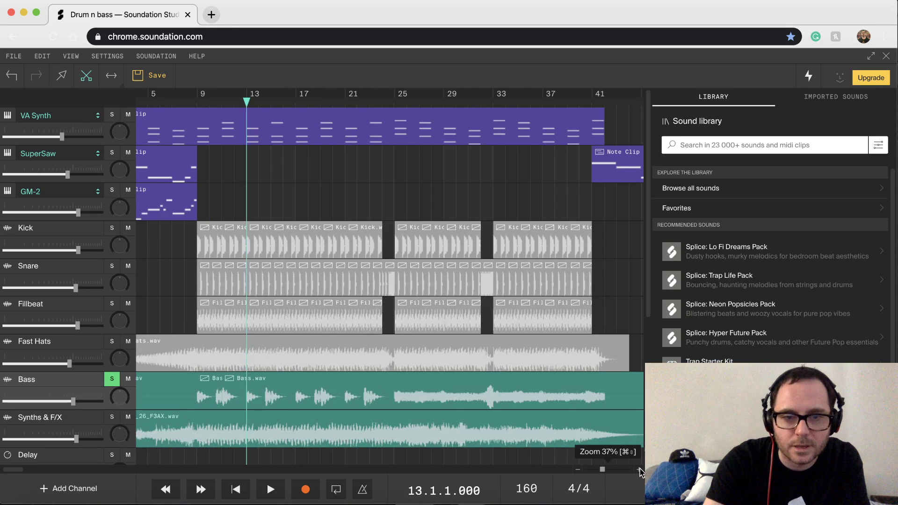
click(640, 470)
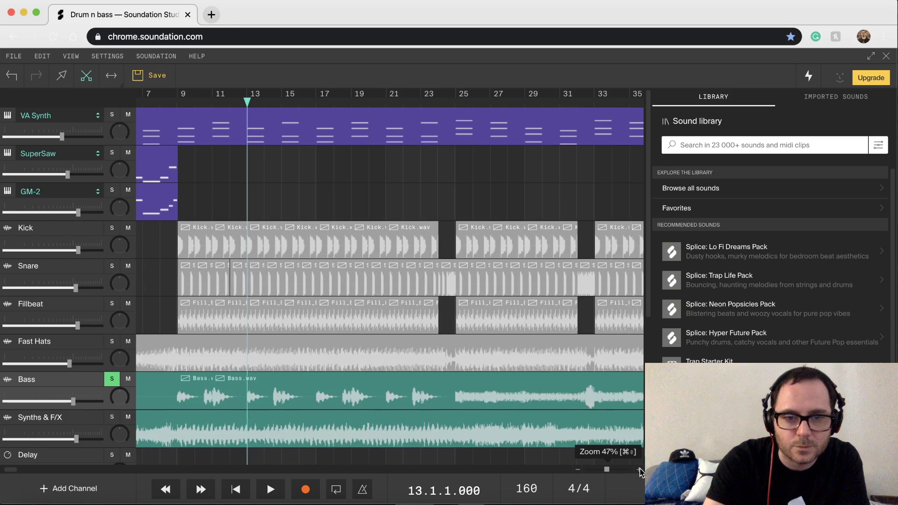
click(208, 405)
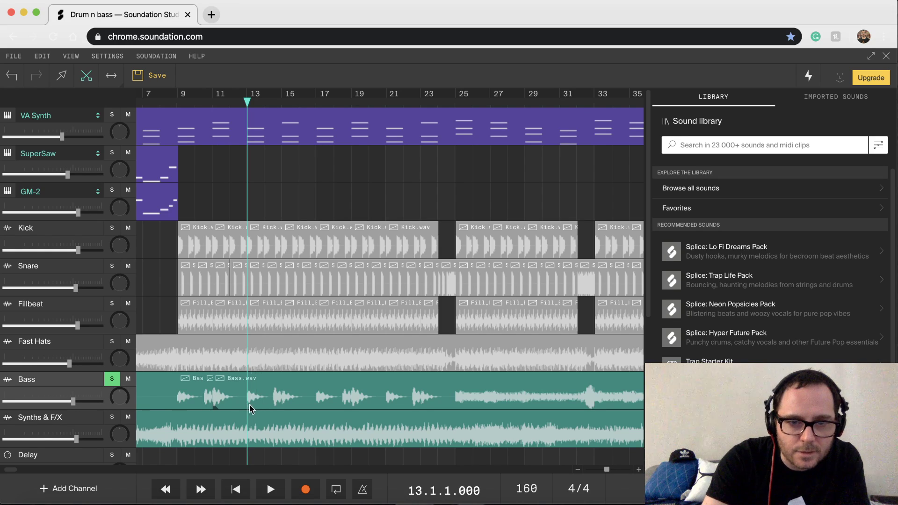
click(273, 405)
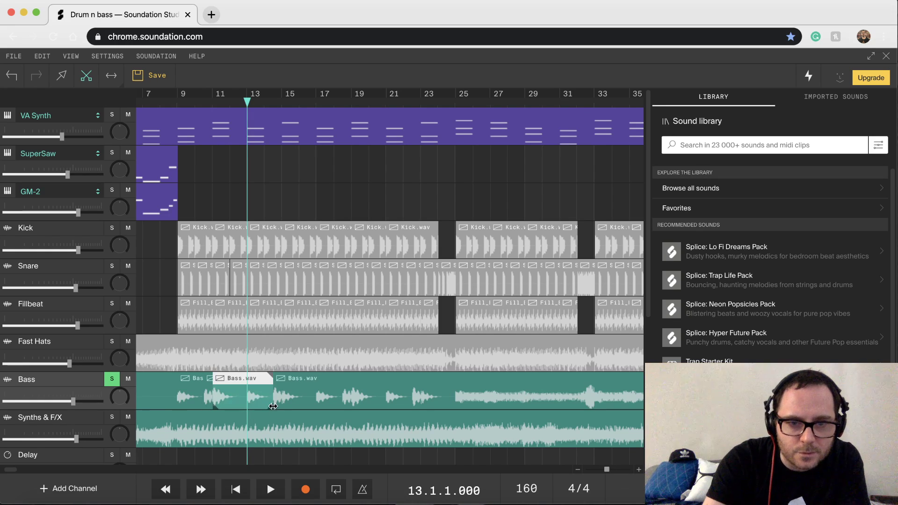
click(247, 406)
Cut the rest of the Bass clip at bars 17, 19, 21 and 25, just before bar 19, and midway through bar 22.
click(317, 406)
click(355, 411)
click(352, 407)
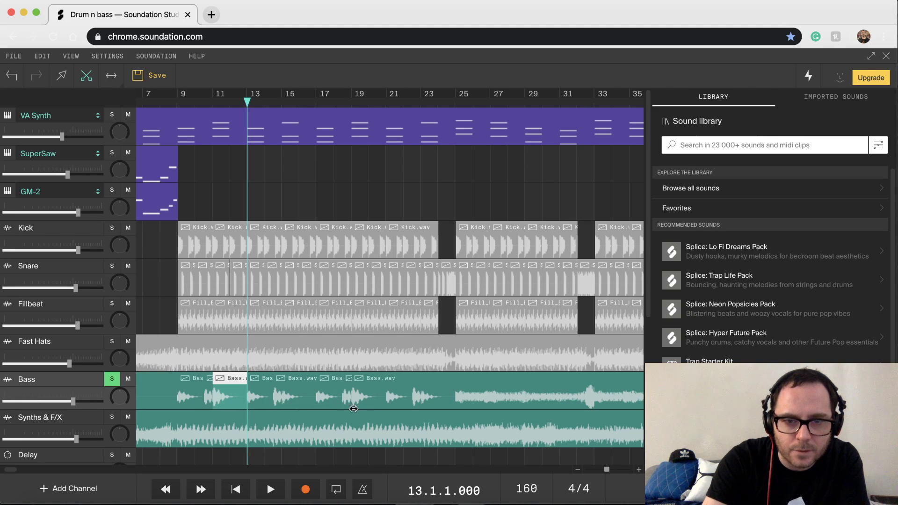
click(386, 408)
click(412, 406)
click(457, 407)
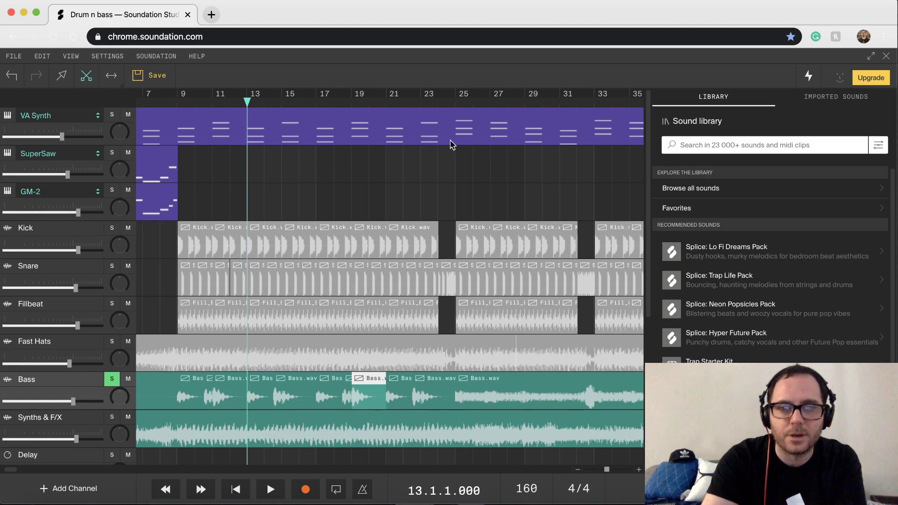
Listen to the sustained bass section from bar 25.
click(460, 103)
key(space)
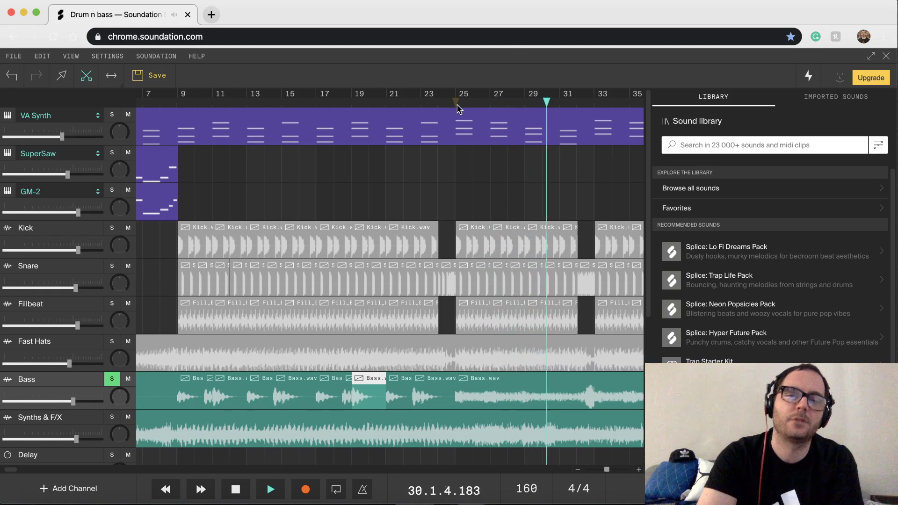
key(space)
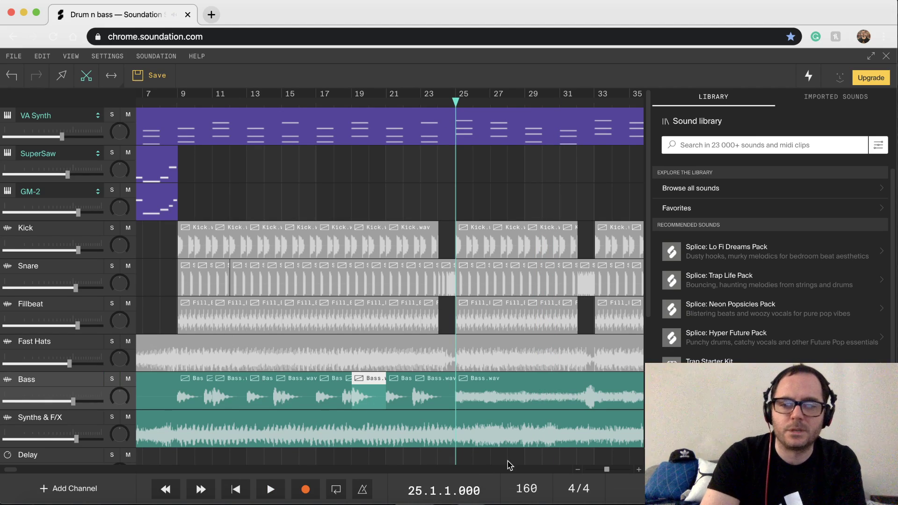
Delete the long Bass clip that starts at bar 25.
click(577, 469)
click(577, 469)
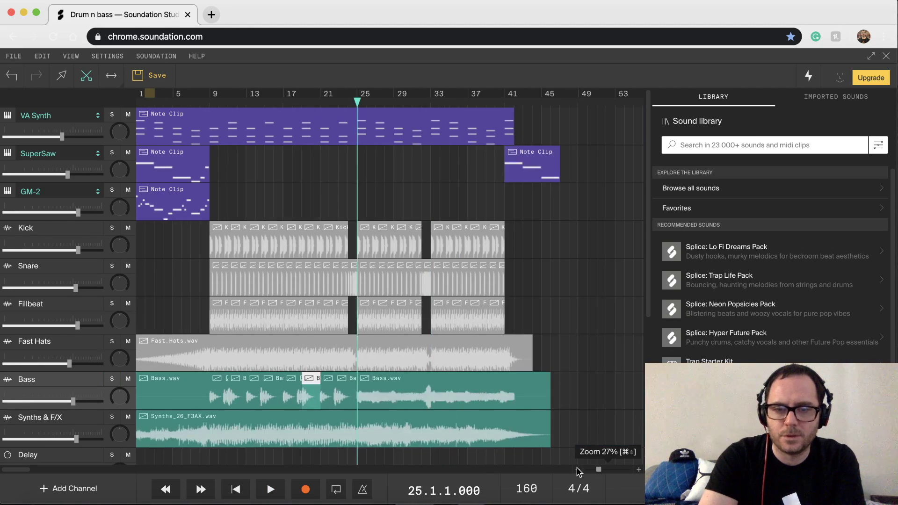
click(578, 470)
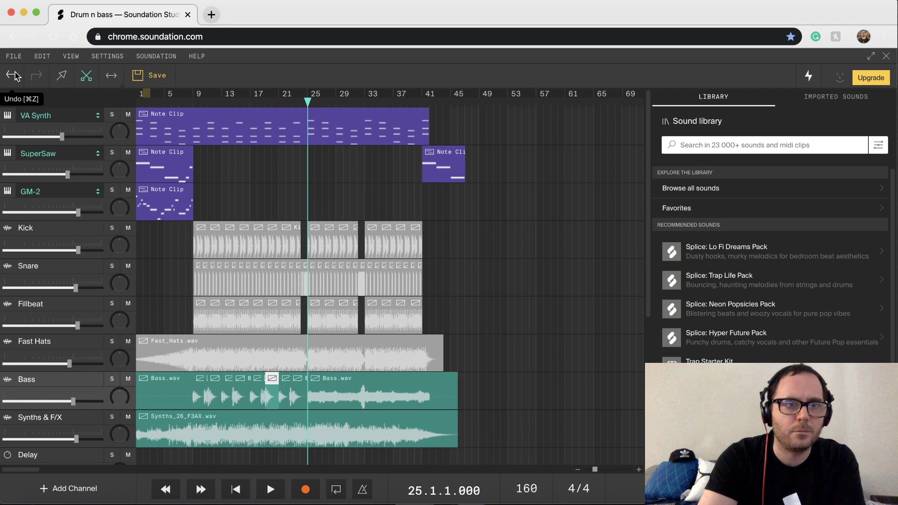
click(63, 77)
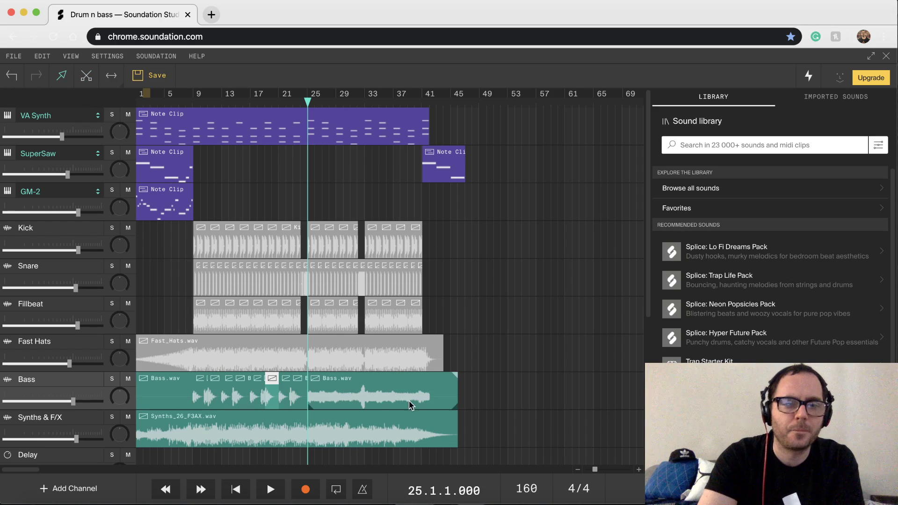
click(359, 393)
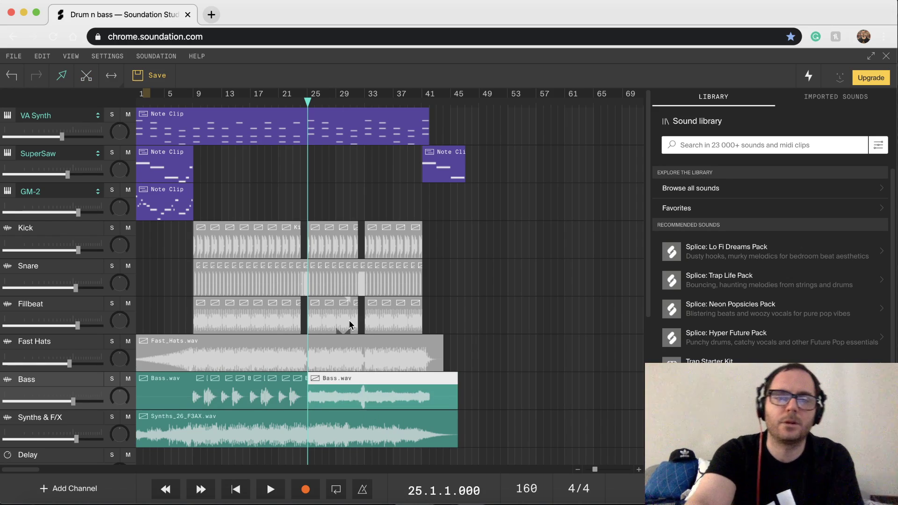
key(Delete)
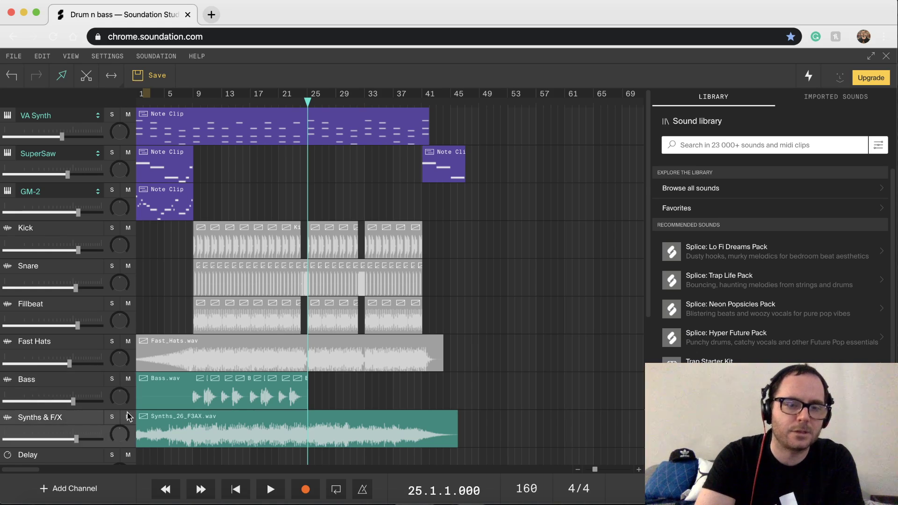
Solo the Synths & F/X channel, listen to it from bar 25, and delete the channel.
click(111, 417)
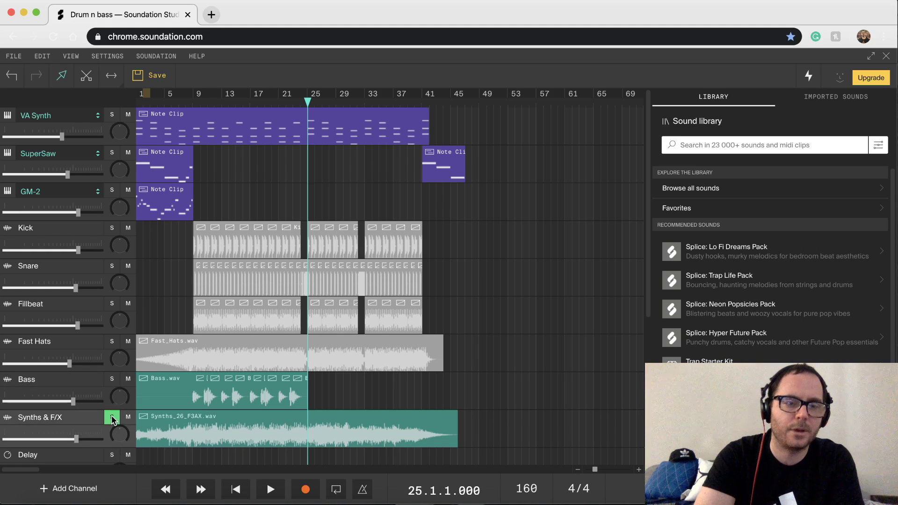
key(space)
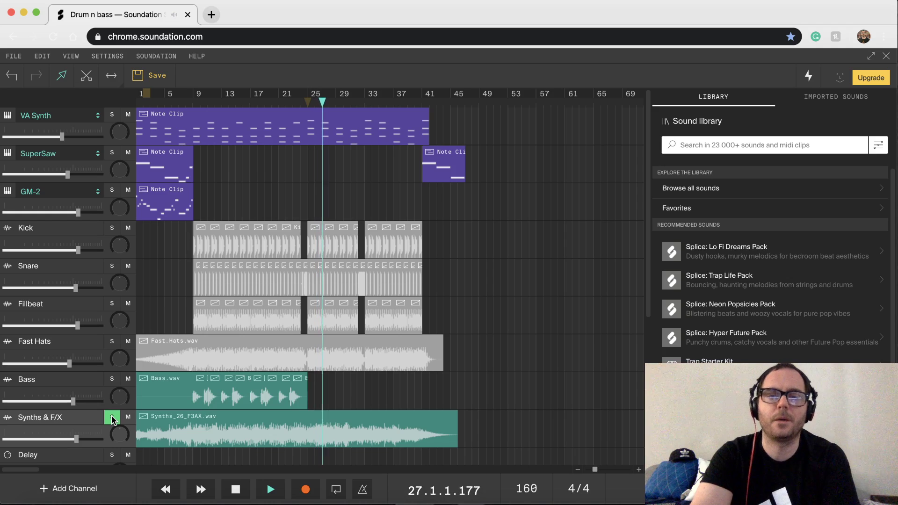
key(space)
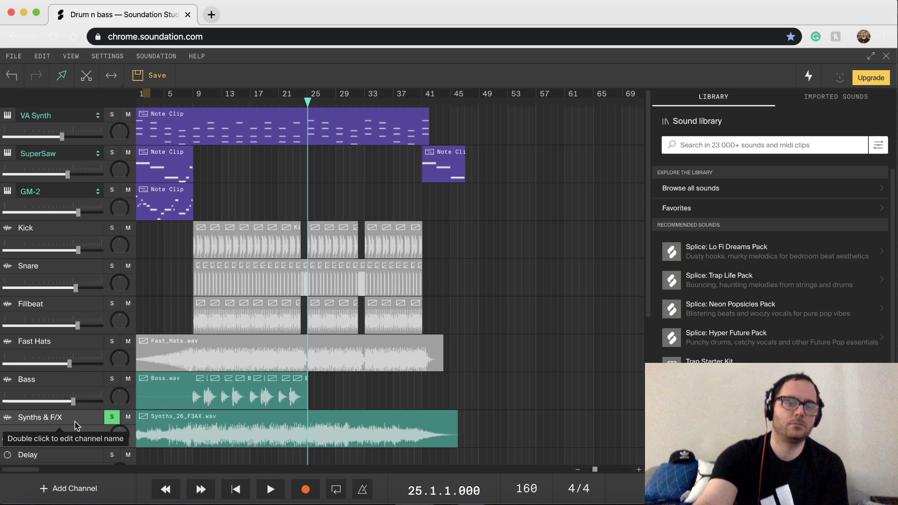
key(Delete)
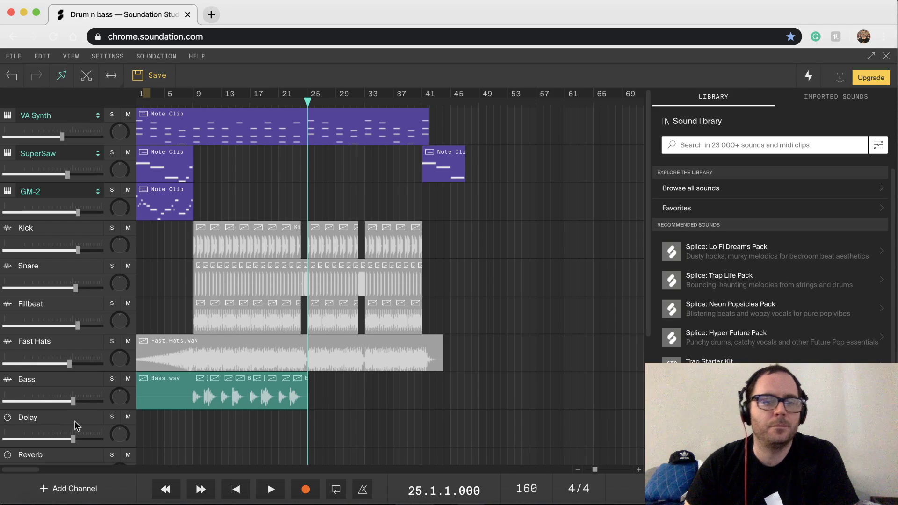
Delete the silent Bass clip before bar 9 and play the arrangement from the beginning.
click(145, 399)
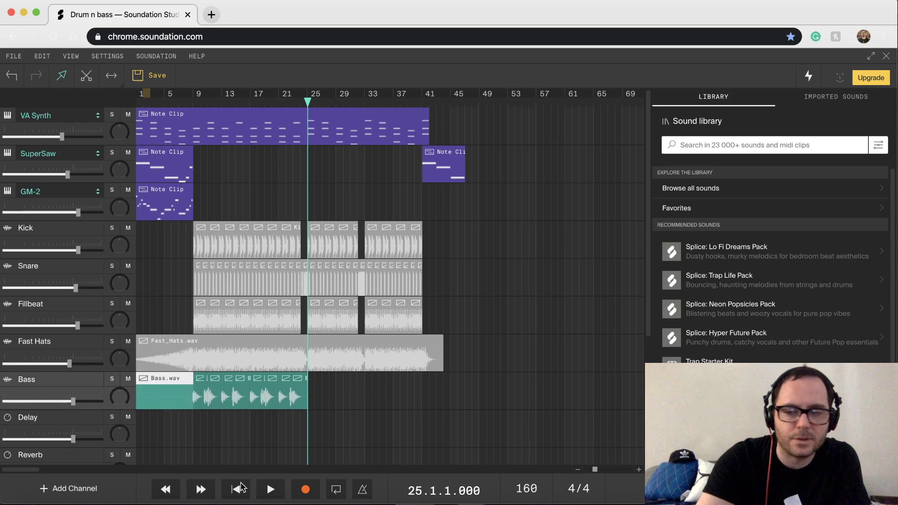
key(Delete)
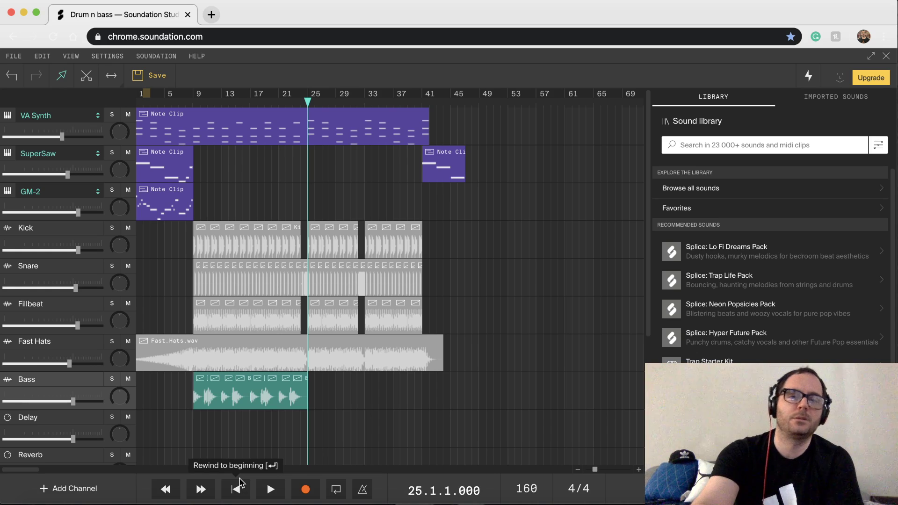
click(236, 488)
key(space)
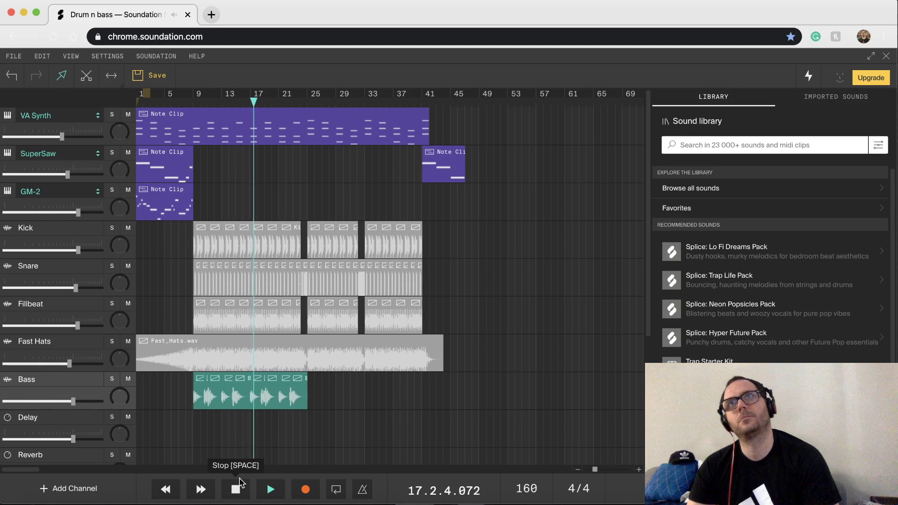
Stop the full playback, then solo the VA Synth channel and listen to it from the beginning.
click(236, 488)
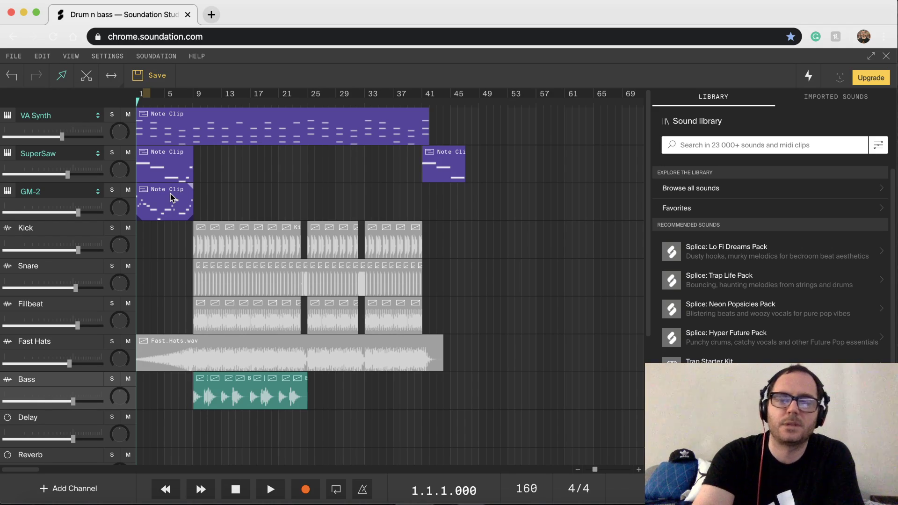
key(space)
key(space)
click(111, 115)
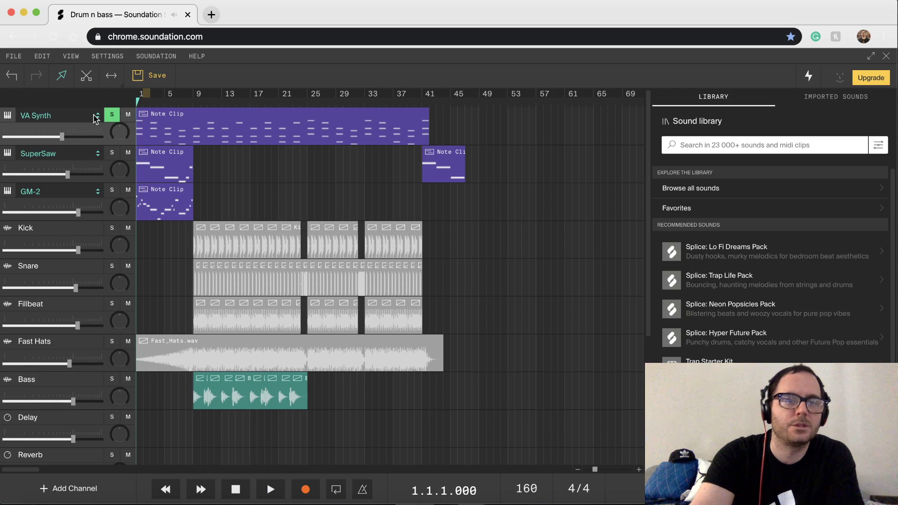
key(space)
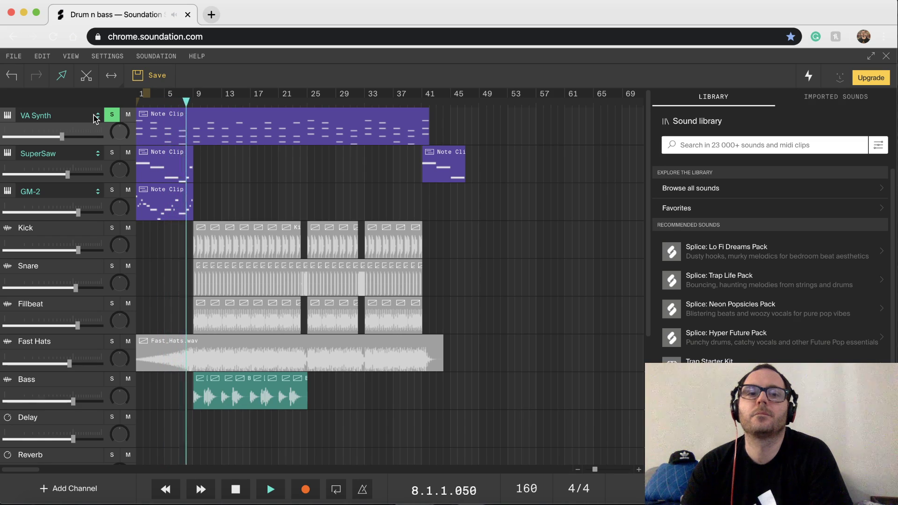
key(space)
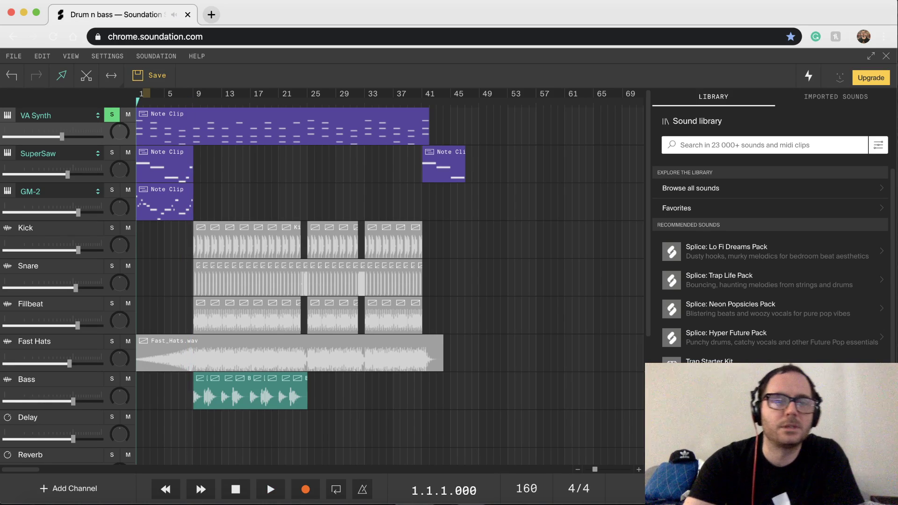
Examine the chord notes inside the VA Synth note clip, listen to the soloed part, and close the note editor.
click(185, 131)
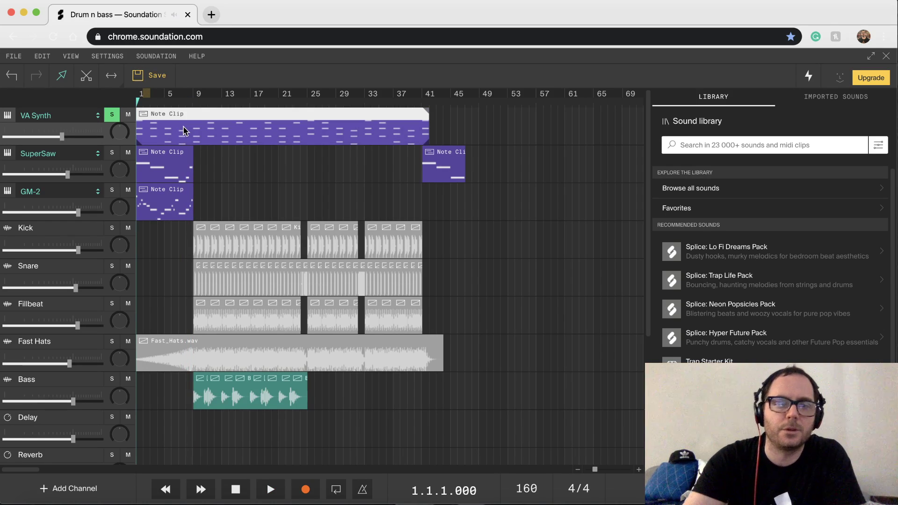
double_click(183, 131)
scroll(407, 336, up, 4)
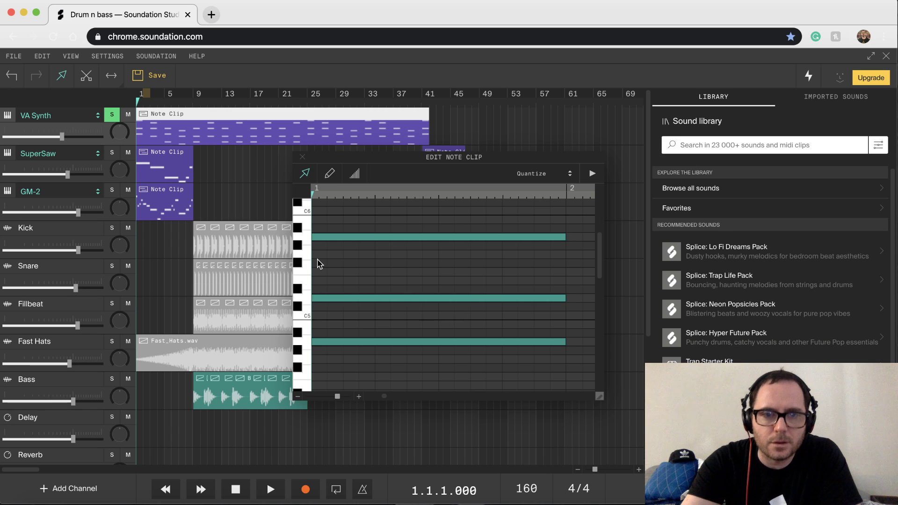
scroll(319, 264, up, 5)
scroll(319, 265, down, 6)
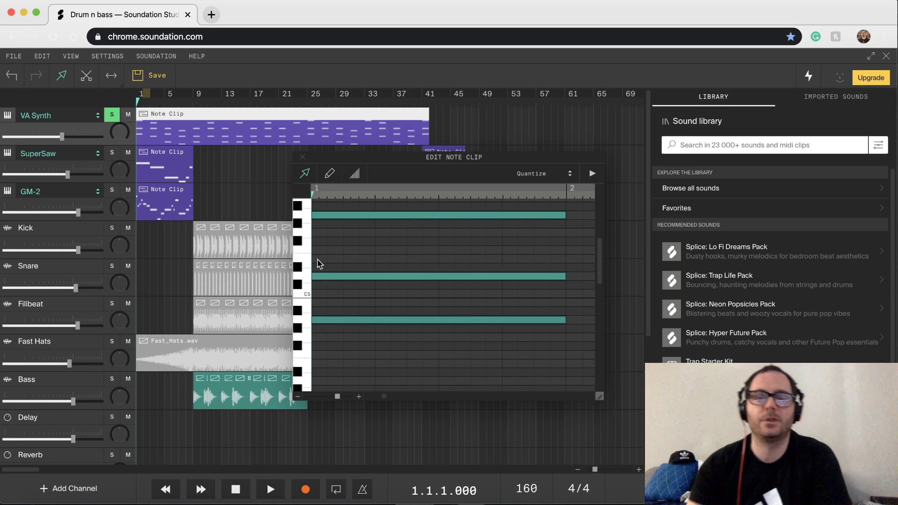
key(space)
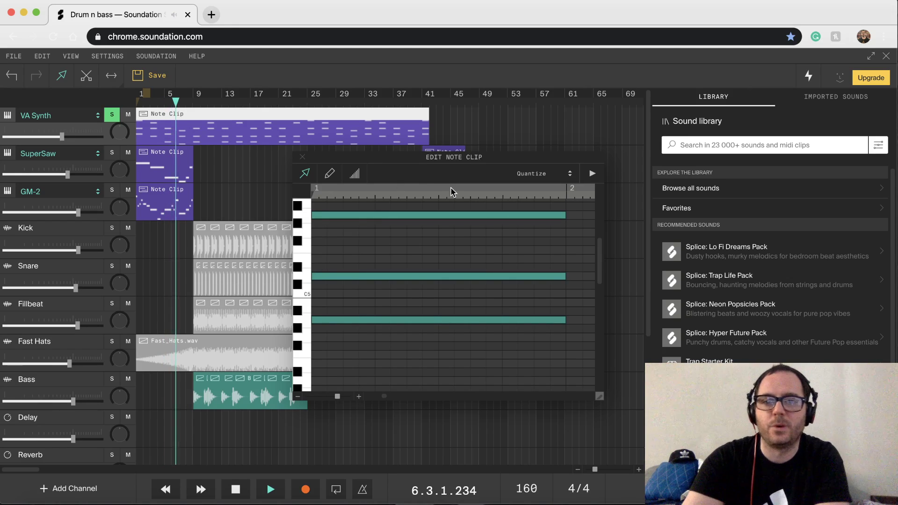
click(302, 158)
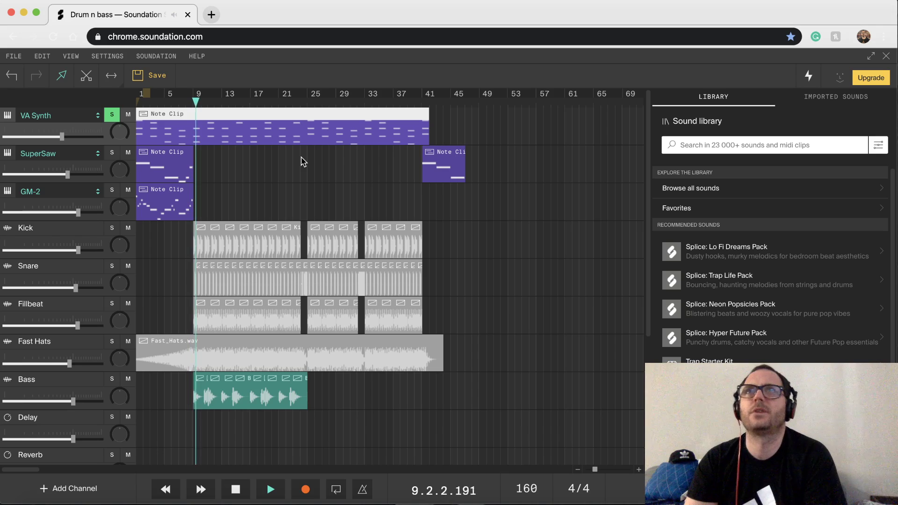
key(space)
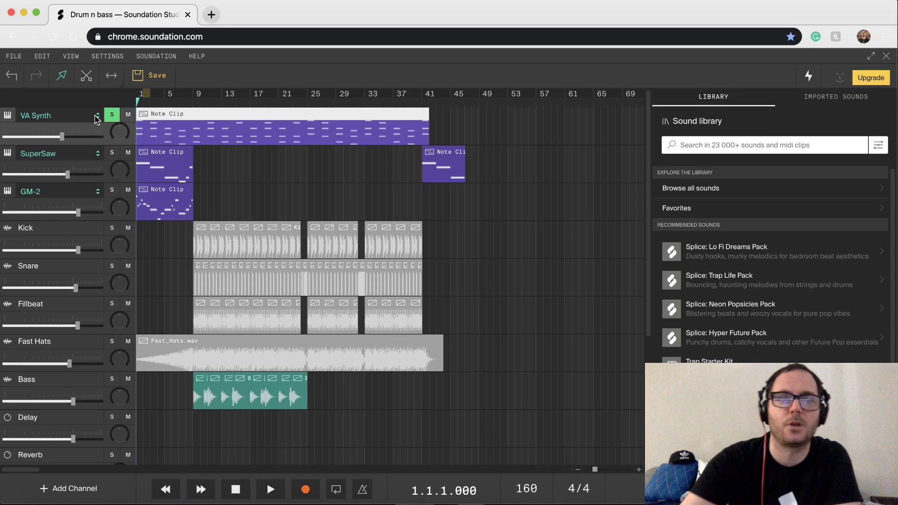
Switch the VA Synth channel's instrument to SuperSaw and listen to the soloed part with it.
click(96, 116)
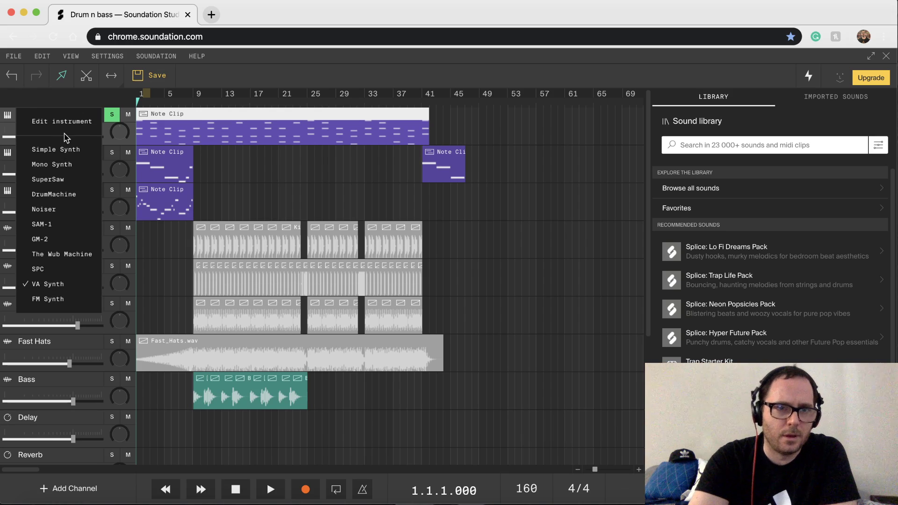
click(77, 182)
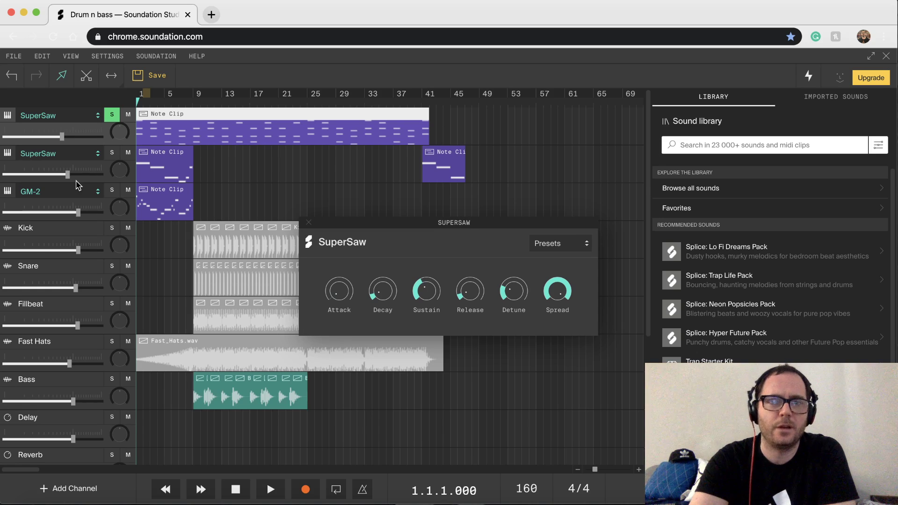
key(space)
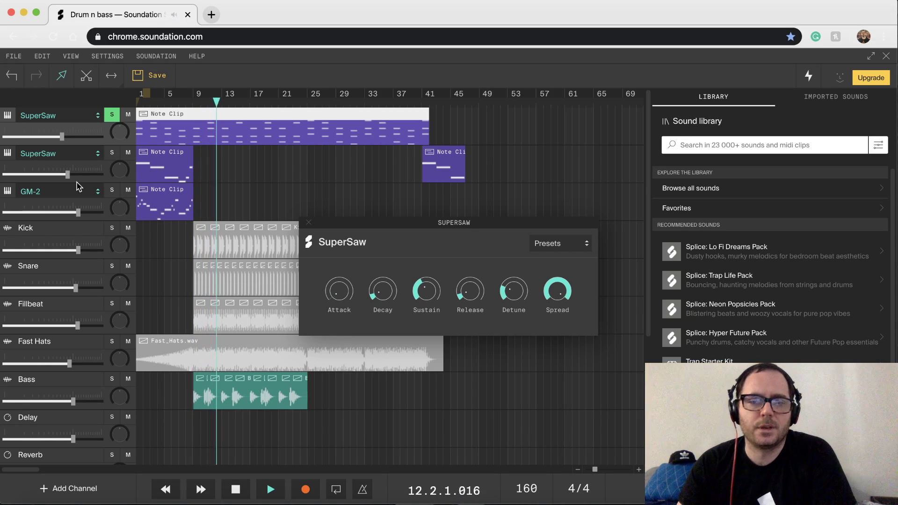
key(space)
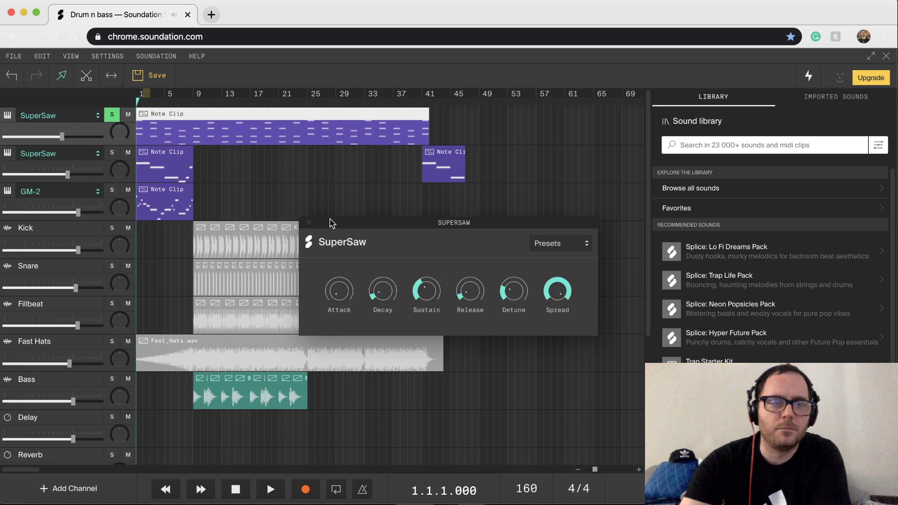
Load Preset 1 in the first channel's SuperSaw, listen to it from the beginning, and close the instrument window.
mouse_move(344, 291)
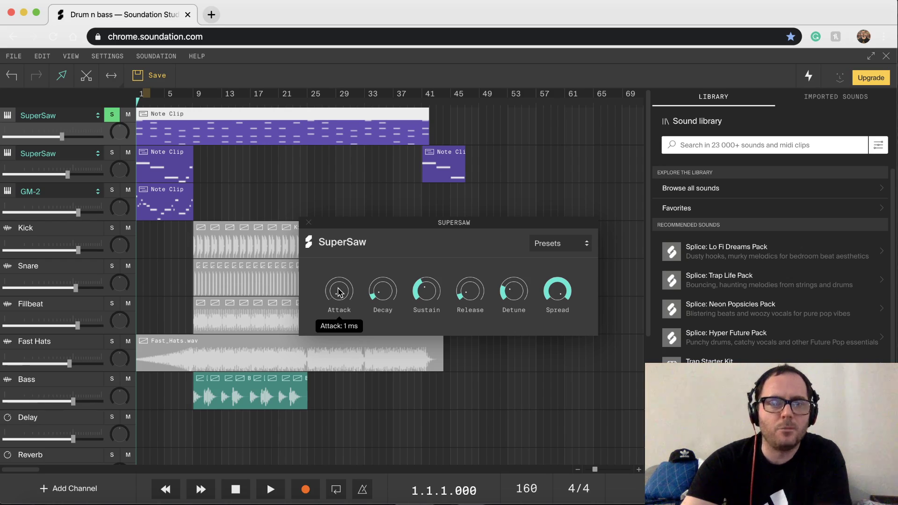
click(562, 243)
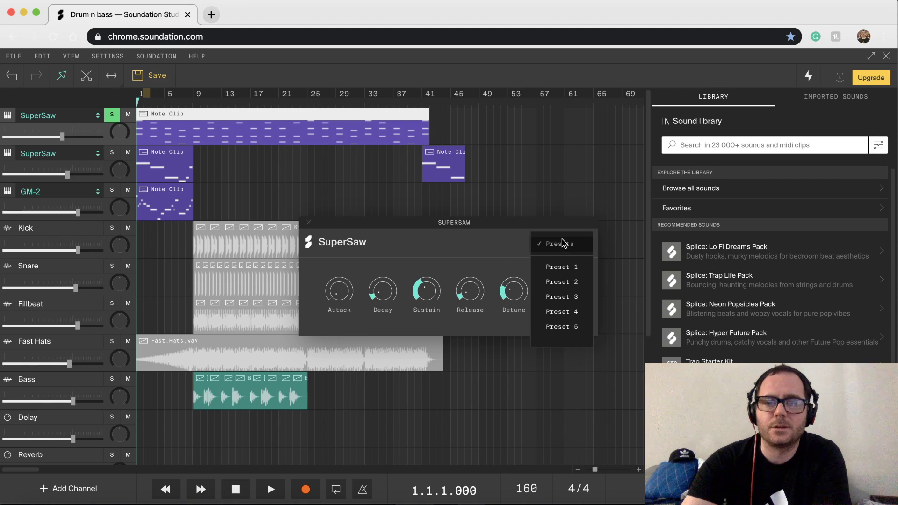
click(562, 267)
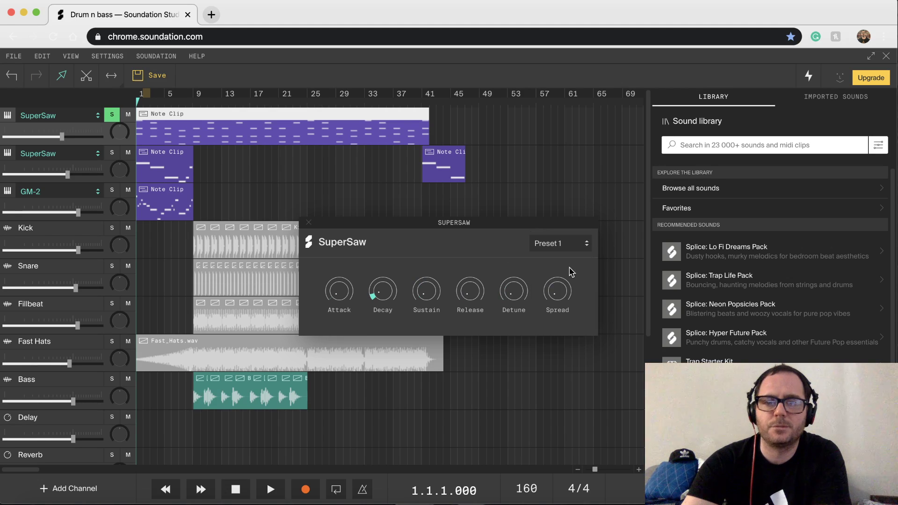
key(space)
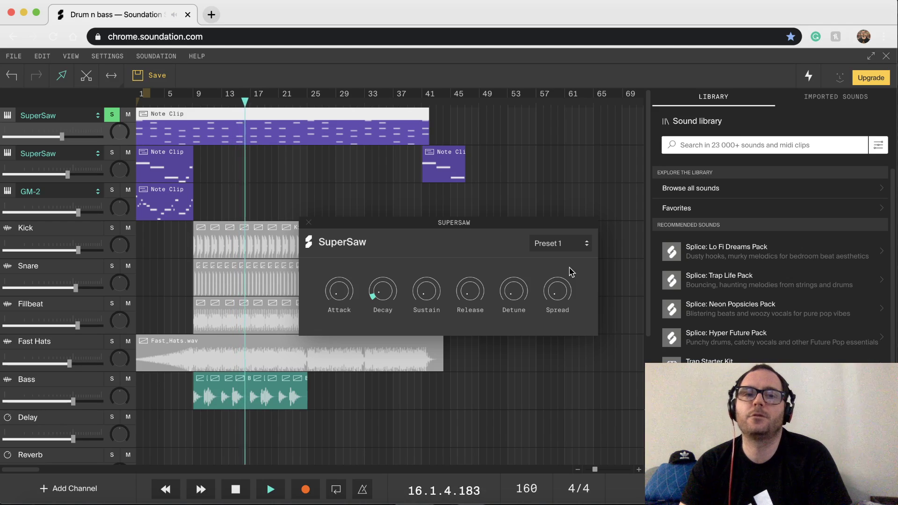
key(space)
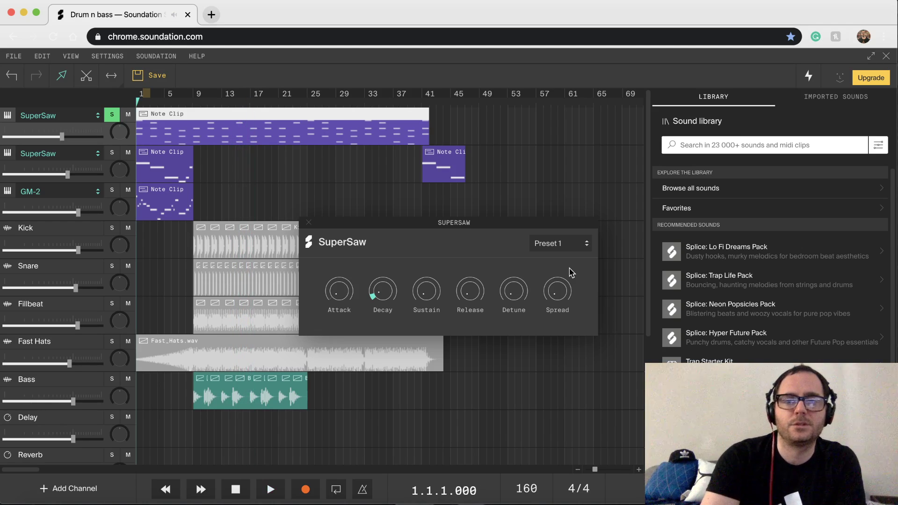
click(308, 223)
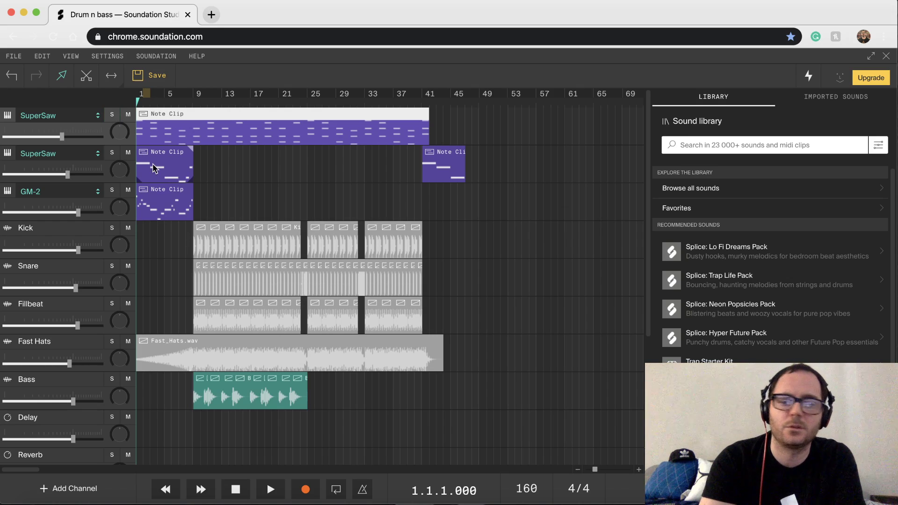
Play the arrangement from the beginning and raise the first SuperSaw channel's volume to +2.01 dB.
key(space)
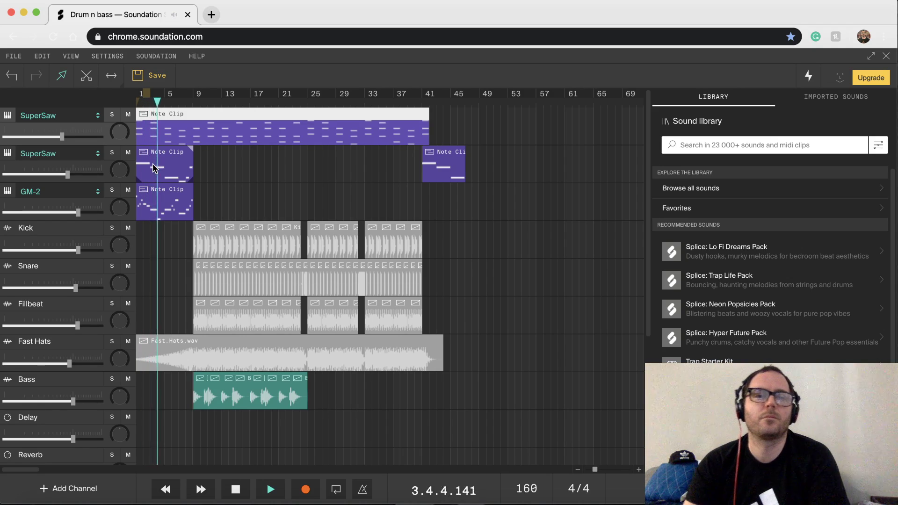
mouse_move(71, 138)
drag(71, 138, 81, 139)
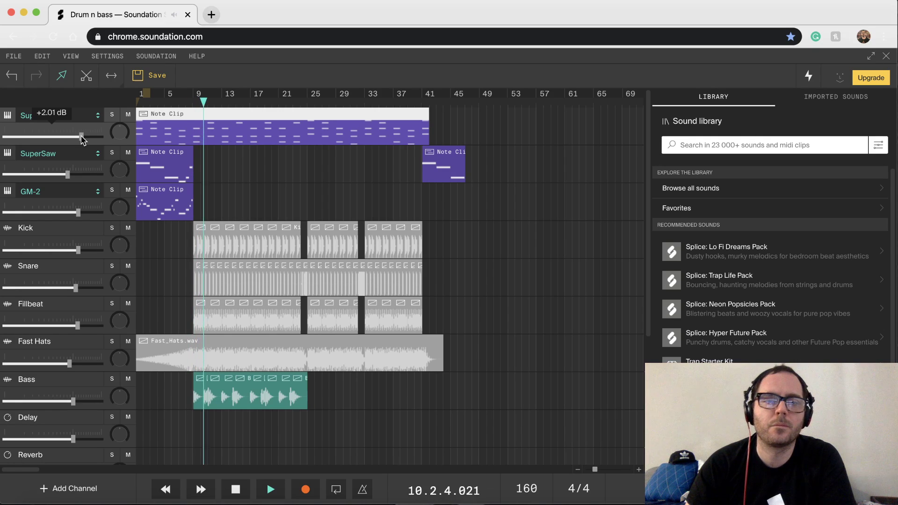
key(space)
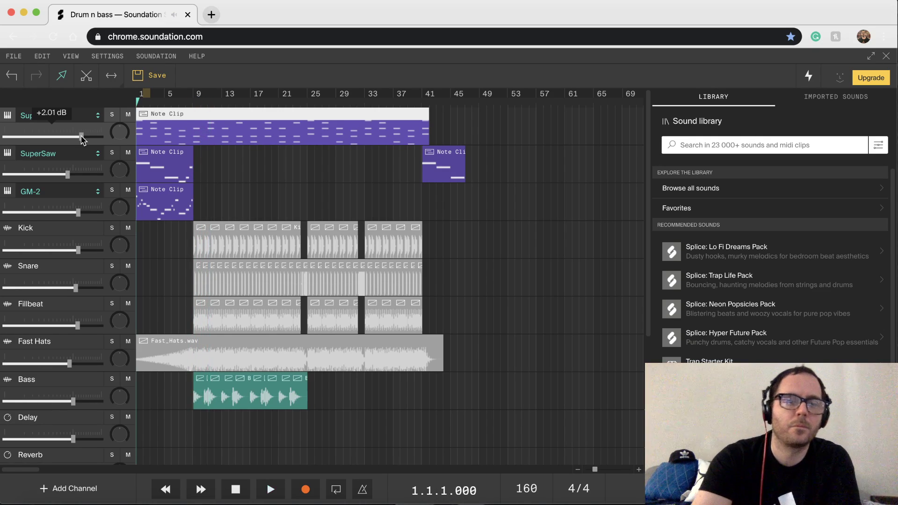
Mute the Bass channel and play the start of the arrangement without it.
click(128, 379)
click(129, 380)
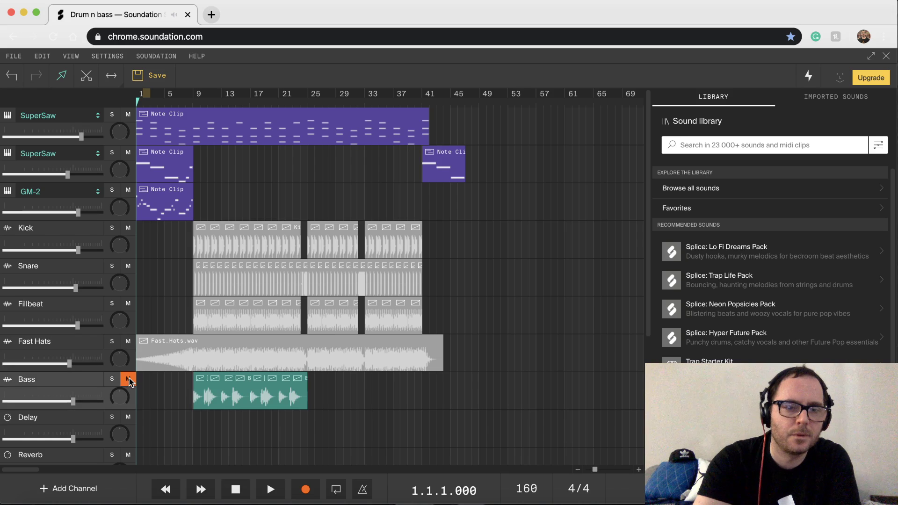
key(space)
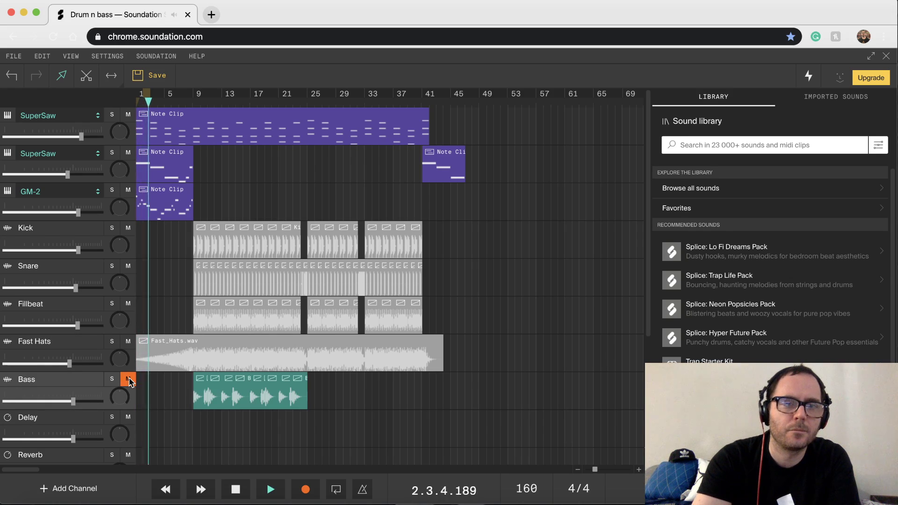
key(space)
Load Preset 2 in the first channel's SuperSaw, solo that channel, and listen to it.
double_click(81, 120)
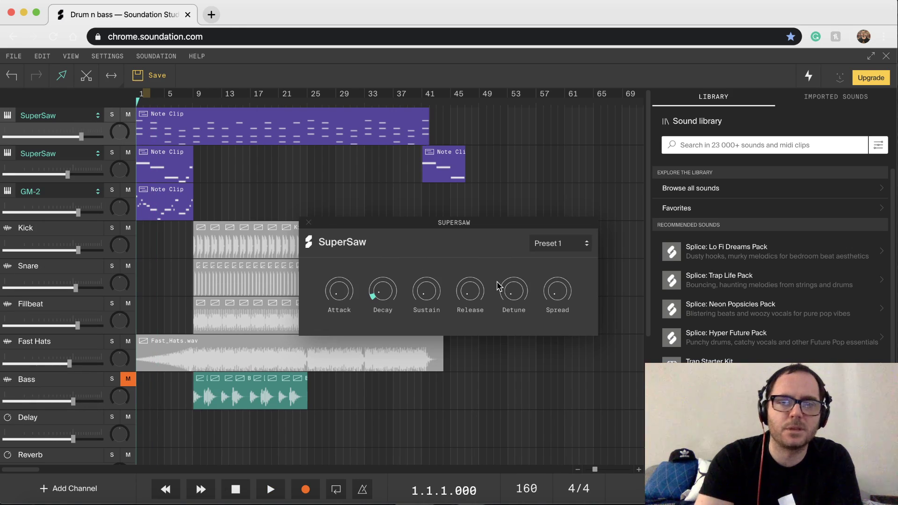
click(565, 246)
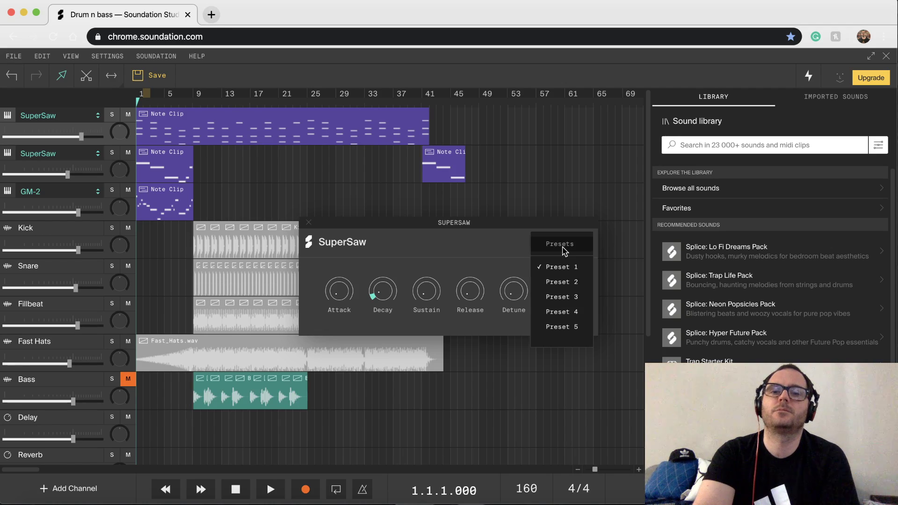
click(569, 282)
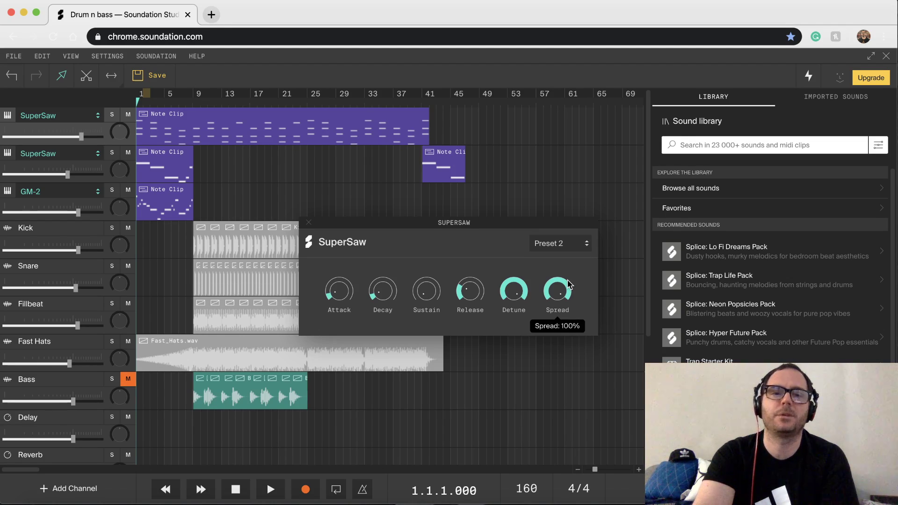
key(space)
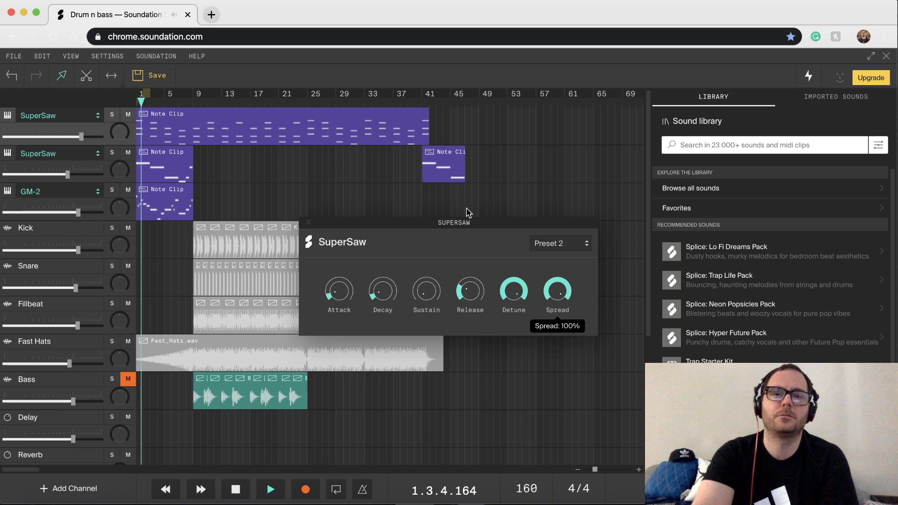
key(space)
key(space)
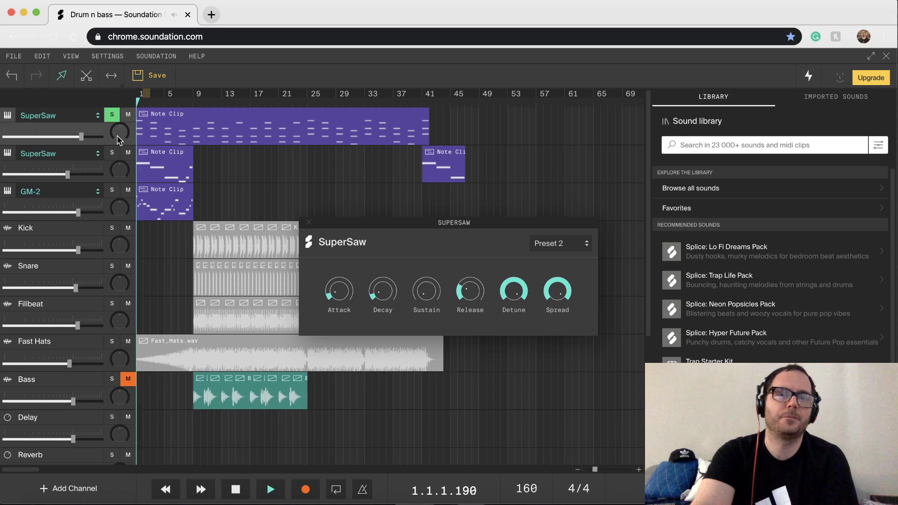
key(space)
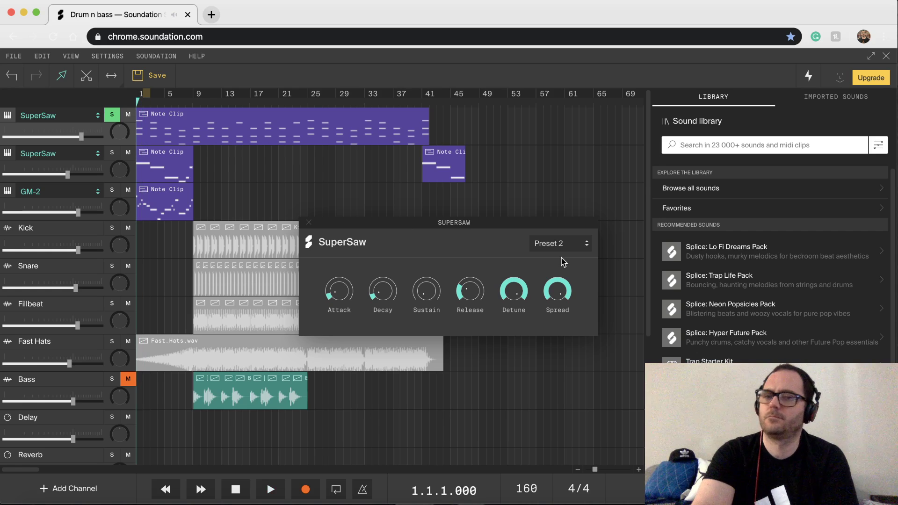
Change the first channel's SuperSaw to Preset 3 and listen to the soloed part from the beginning.
click(566, 247)
click(567, 294)
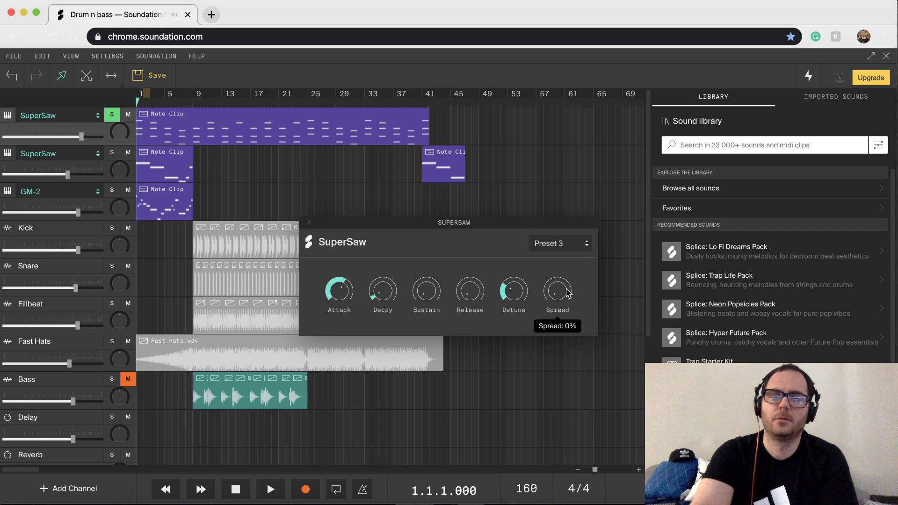
key(space)
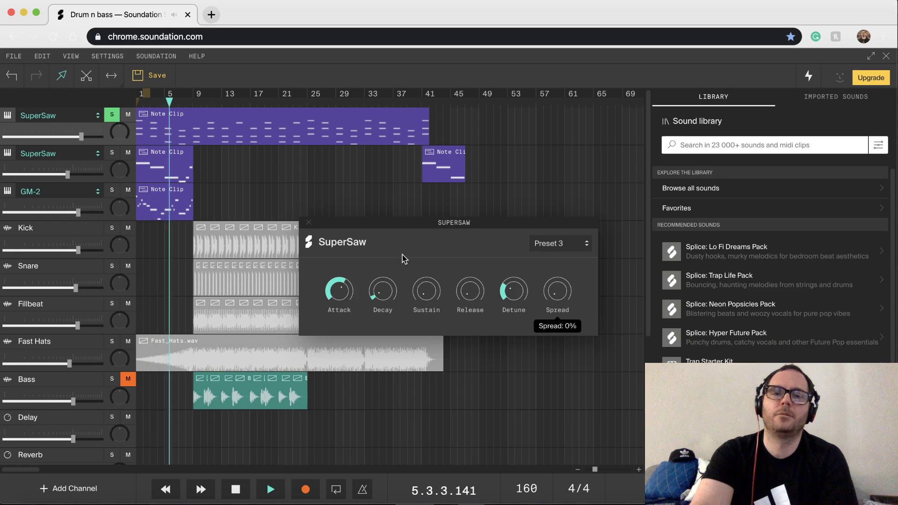
key(space)
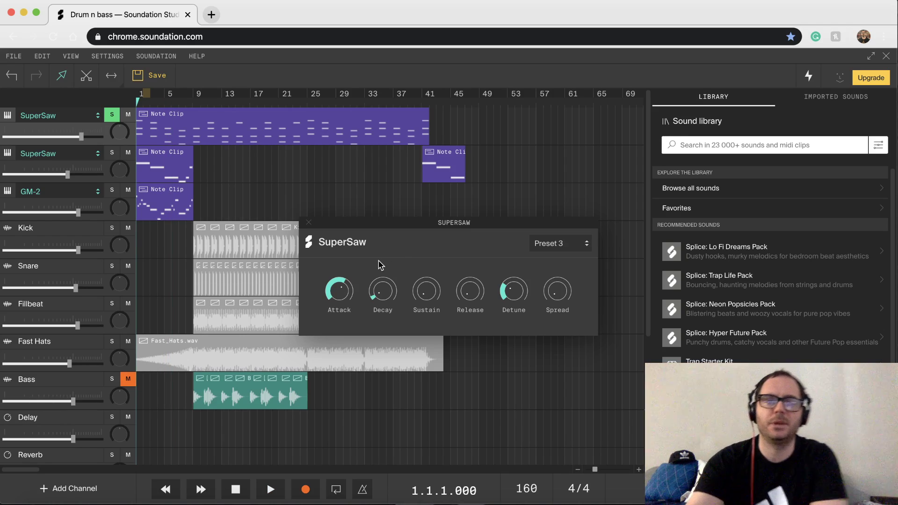
mouse_move(341, 298)
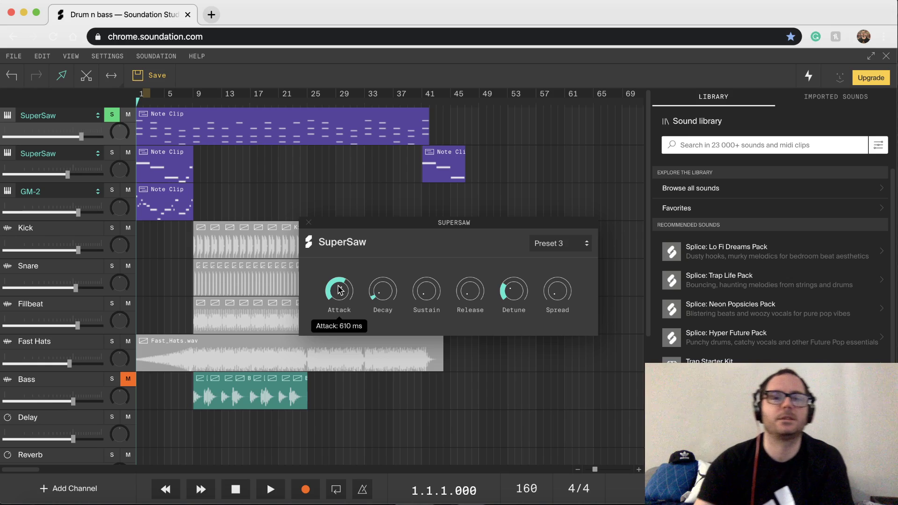
Play the arrangement from the beginning, first with the first SuperSaw channel unsoloed, then with only the second SuperSaw channel soloed.
key(space)
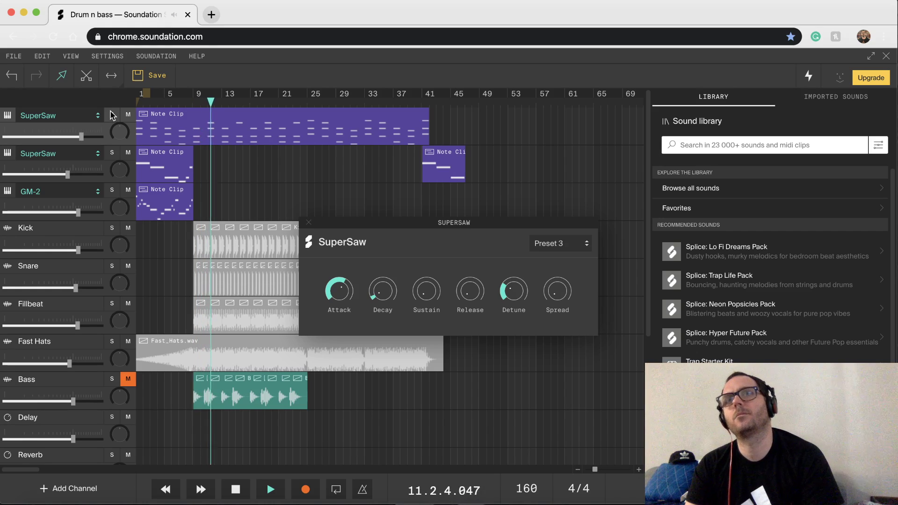
key(space)
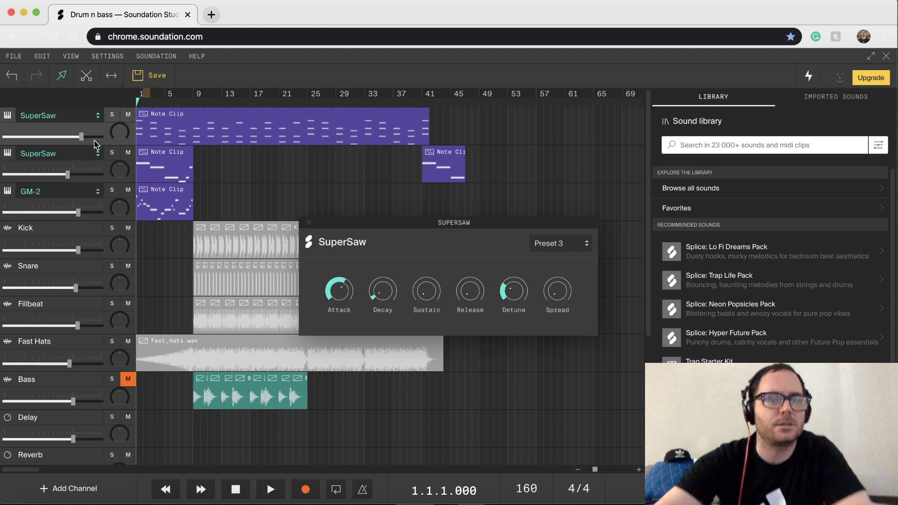
click(112, 153)
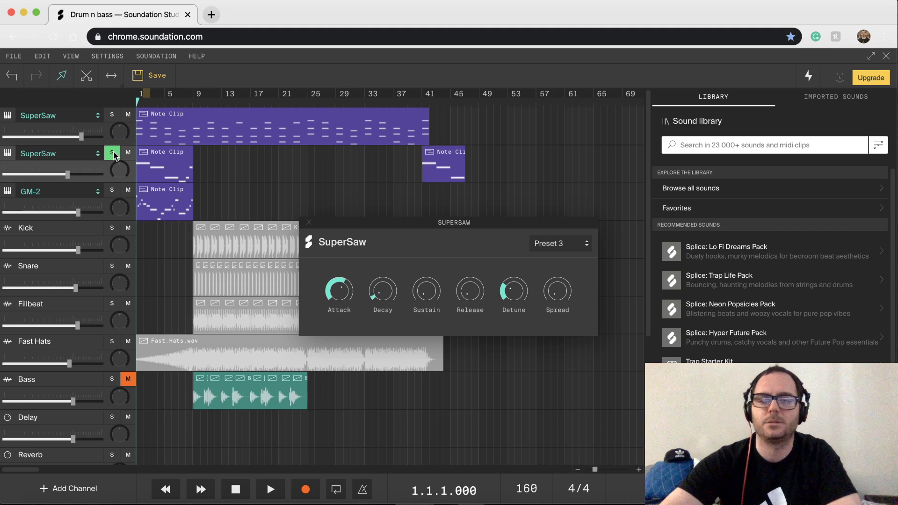
key(space)
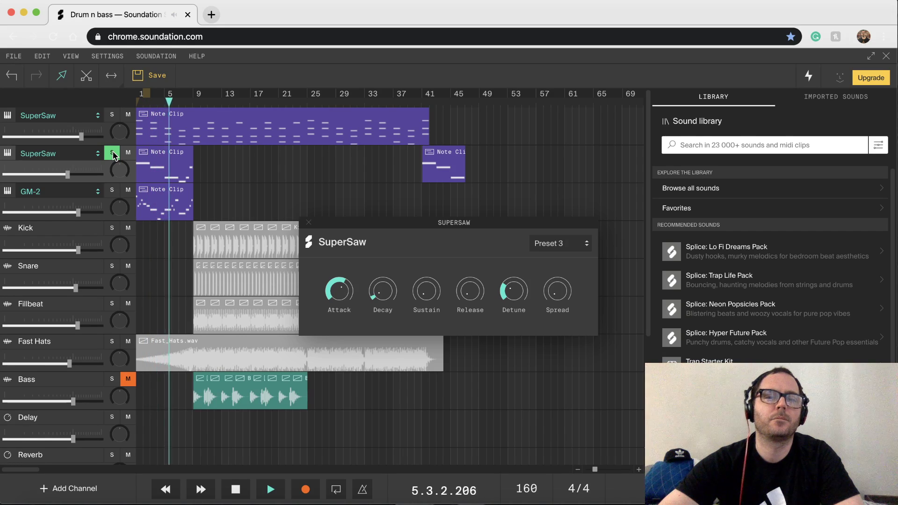
key(space)
Load Preset 4 in the second channel's SuperSaw and listen to the soloed part.
click(308, 224)
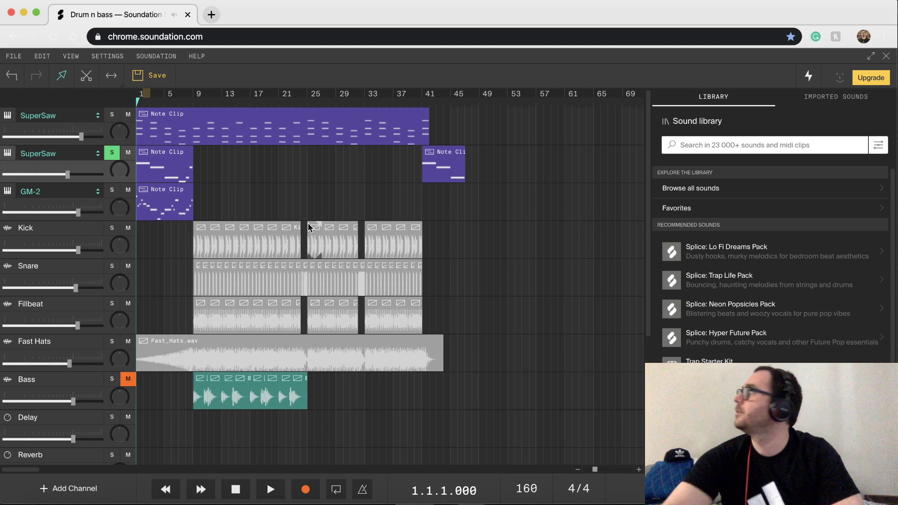
click(46, 155)
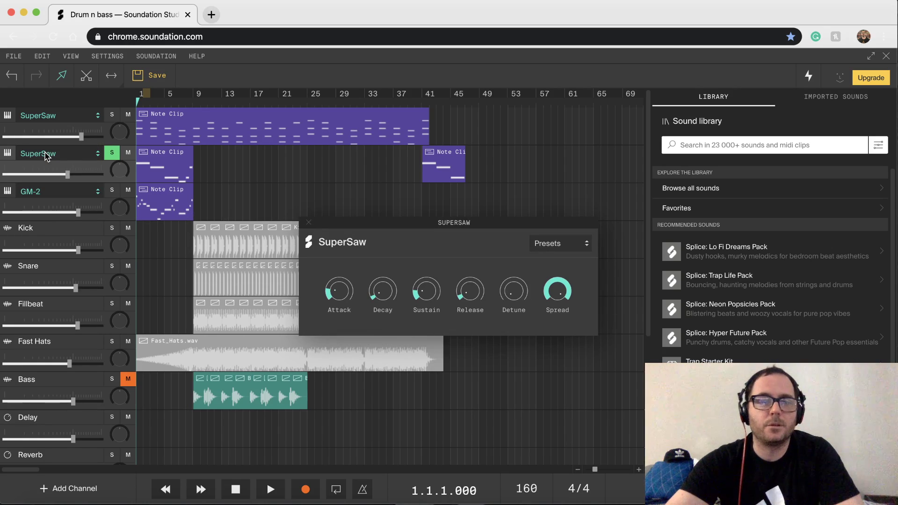
click(556, 248)
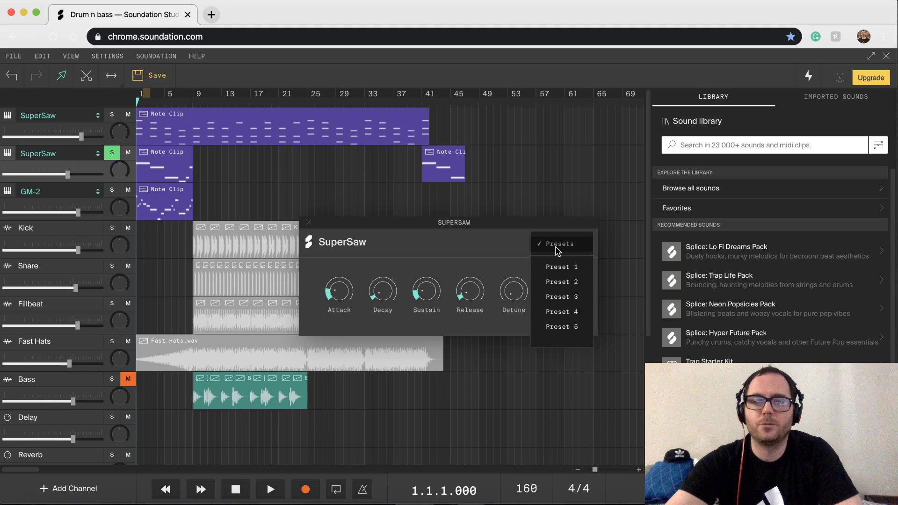
click(571, 311)
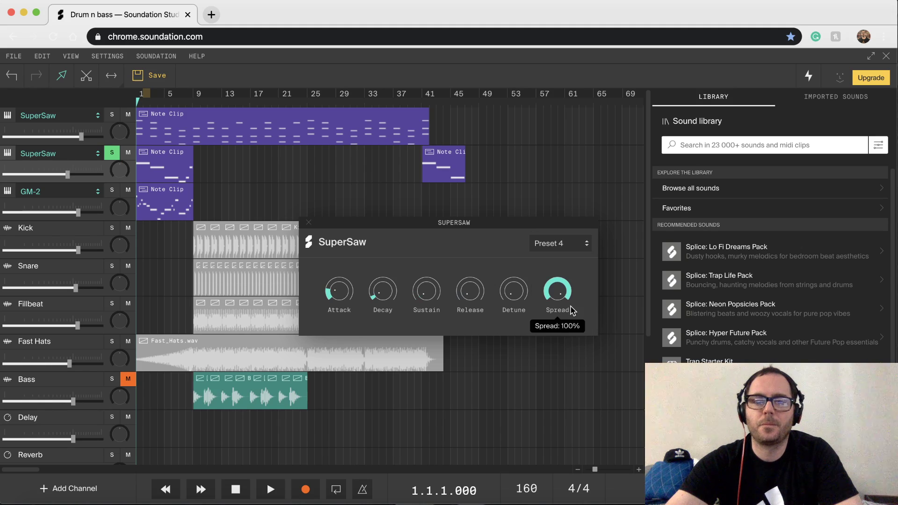
key(space)
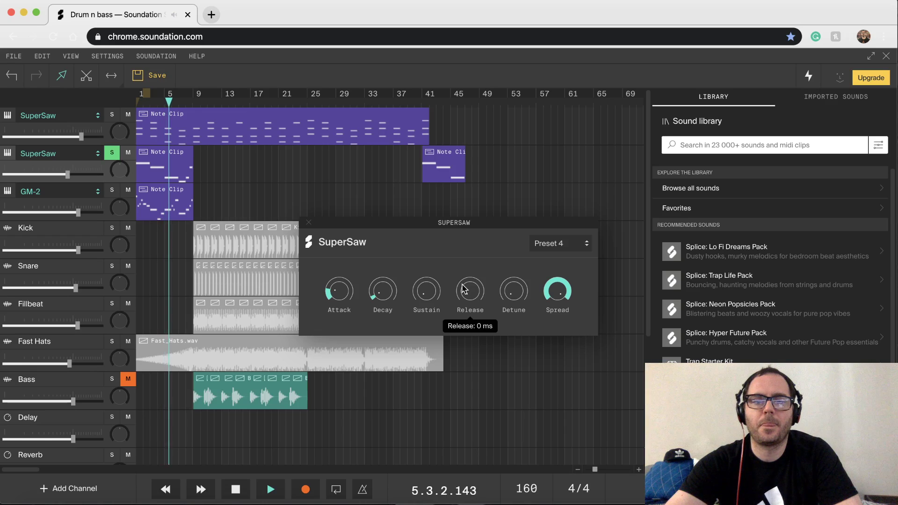
Try a longer decay on the second channel's SuperSaw during playback, then set the decay to 90 ms.
drag(382, 286, 380, 266)
key(space)
key(space)
key(space)
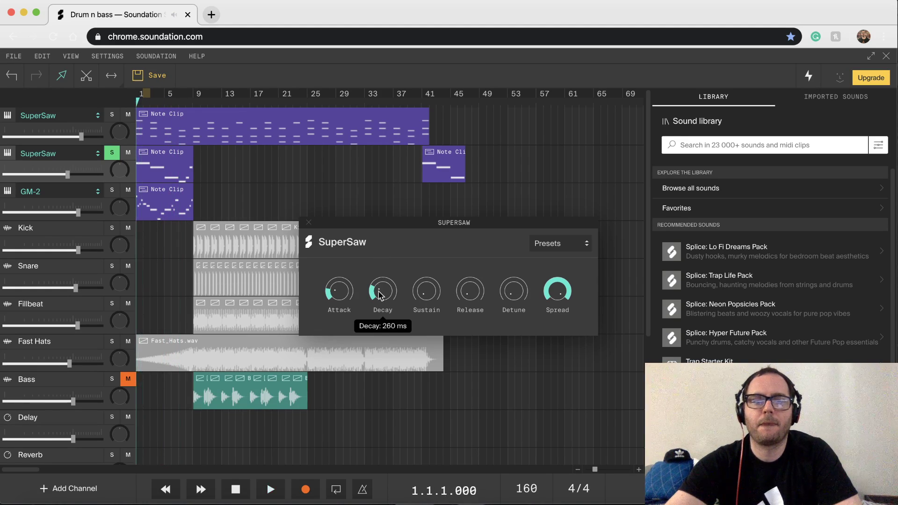
drag(387, 319, 384, 314)
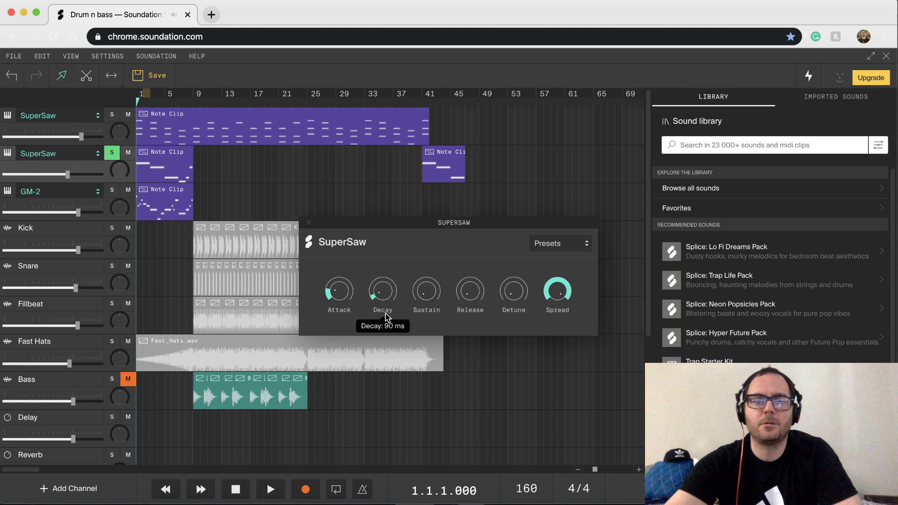
Set the second SuperSaw's attack to 300 ms, keep its sustain at minimum, and listen to the soloed part.
drag(341, 292, 341, 289)
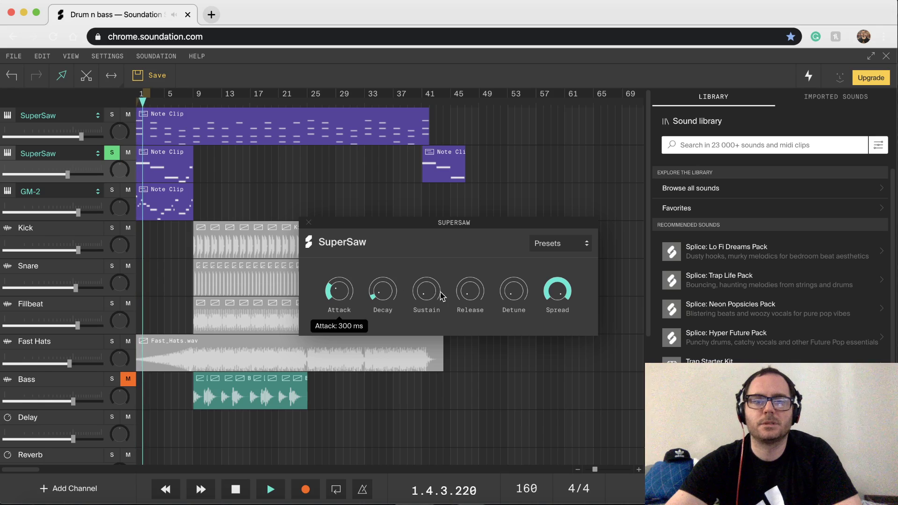
drag(421, 275, 433, 317)
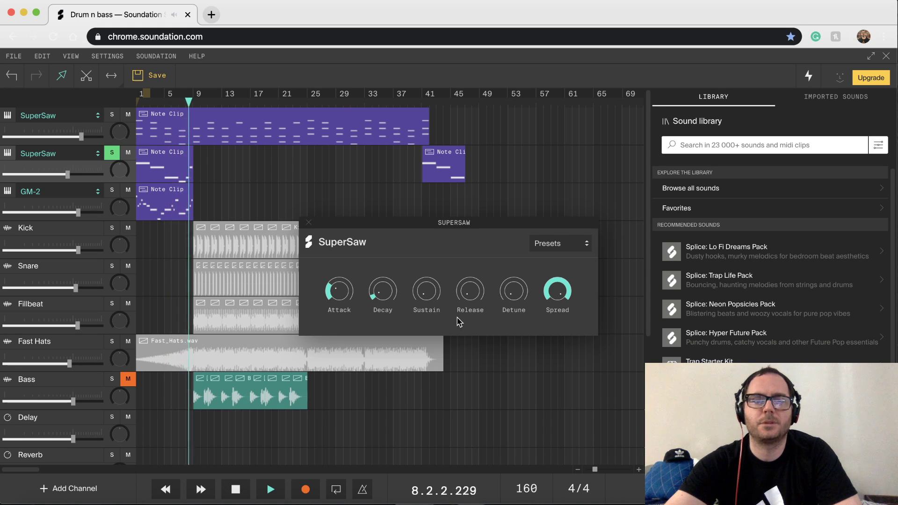
key(space)
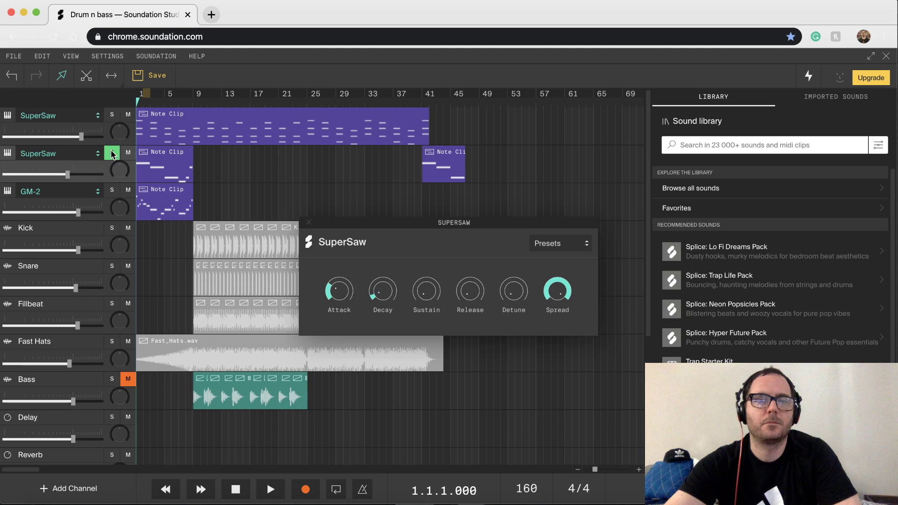
key(Up)
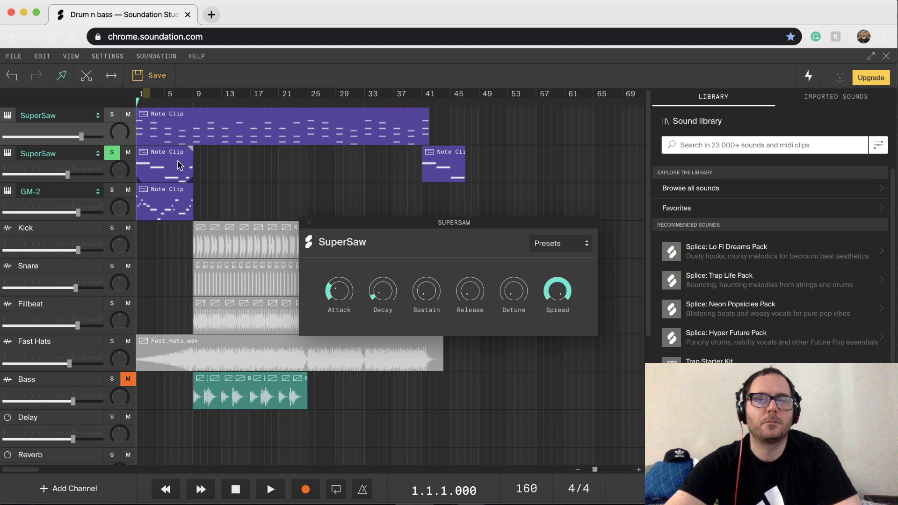
key(Down)
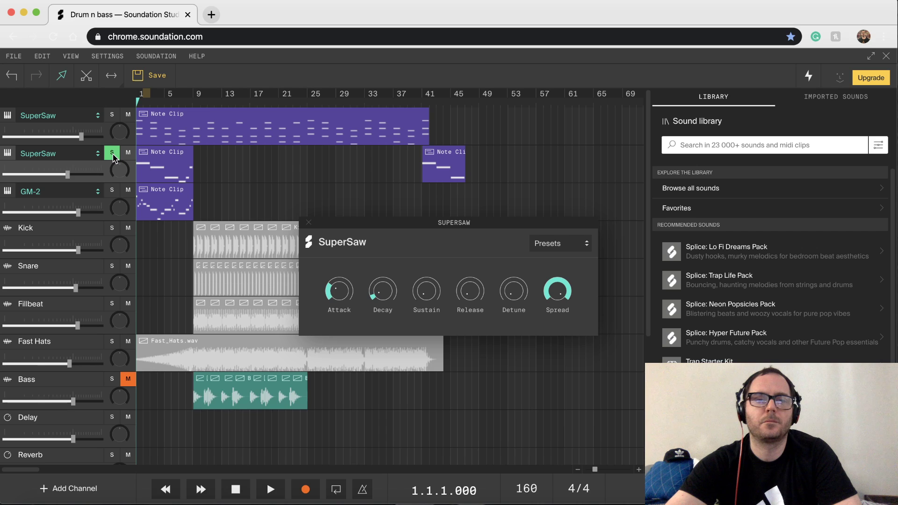
key(space)
key(space)
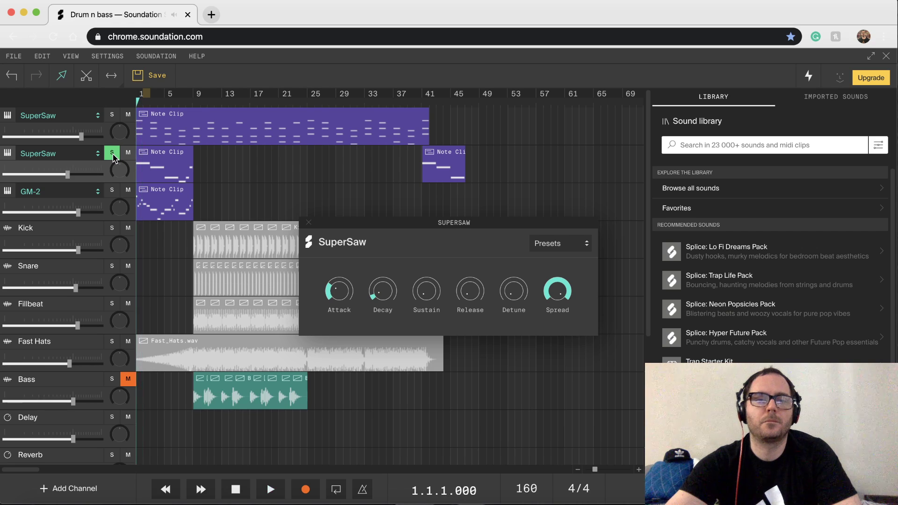
Unmute the Bass channel and turn off solo on the second SuperSaw channel.
click(128, 380)
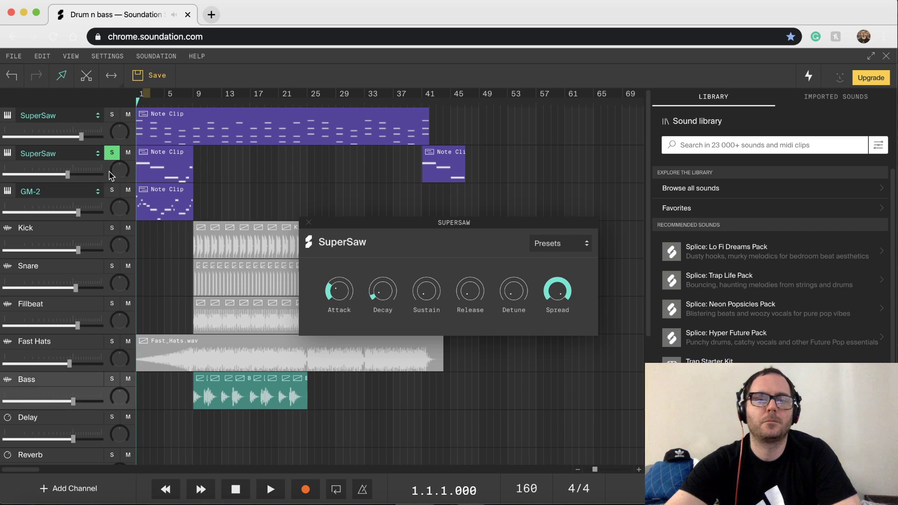
click(111, 156)
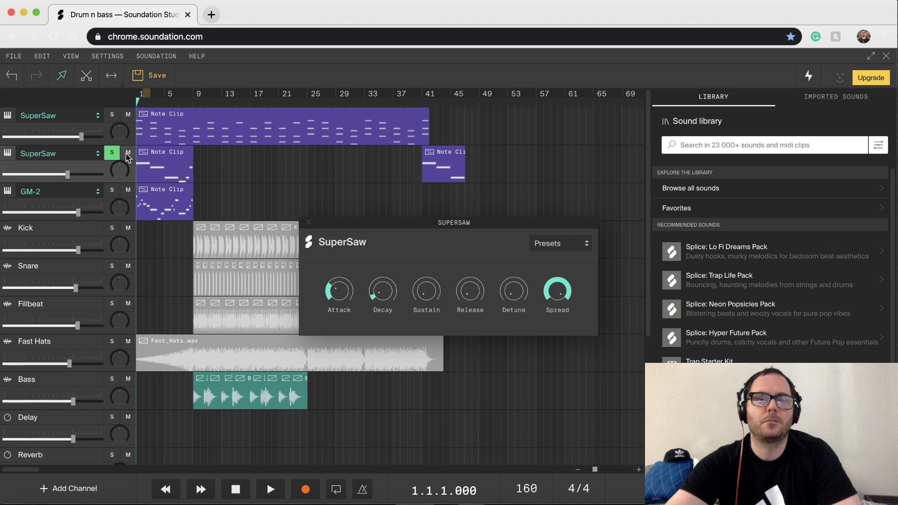
key(Up)
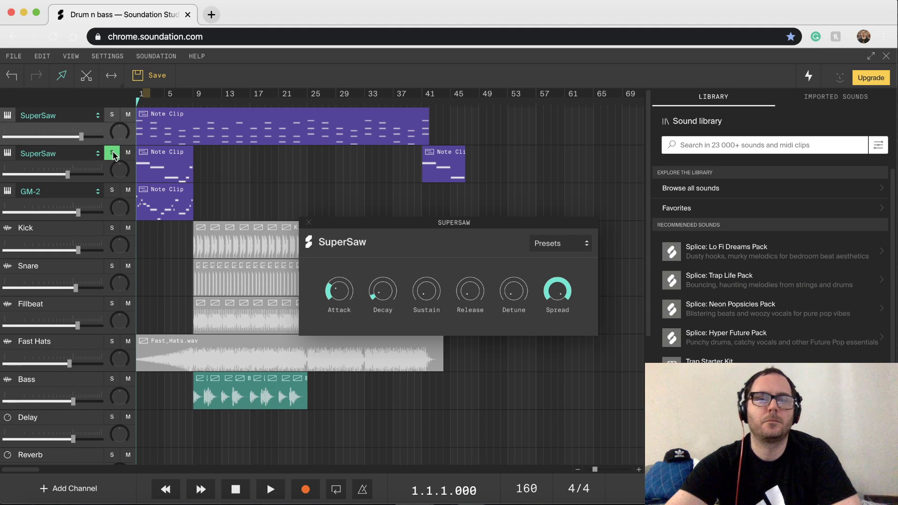
click(113, 154)
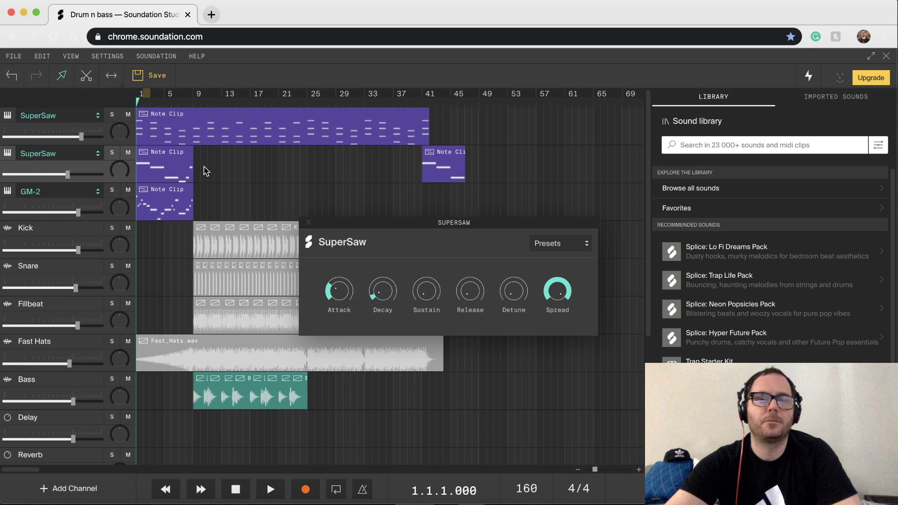
Save the project and play the full arrangement from the beginning.
click(143, 78)
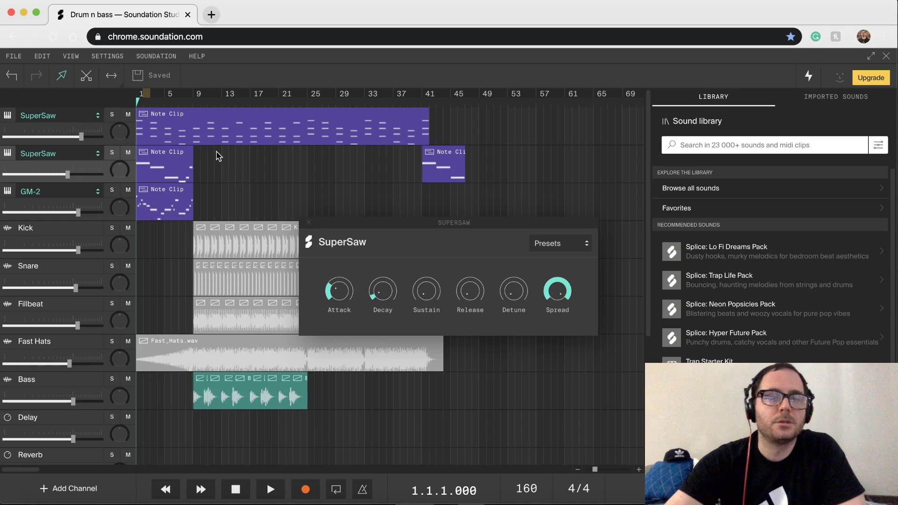
key(space)
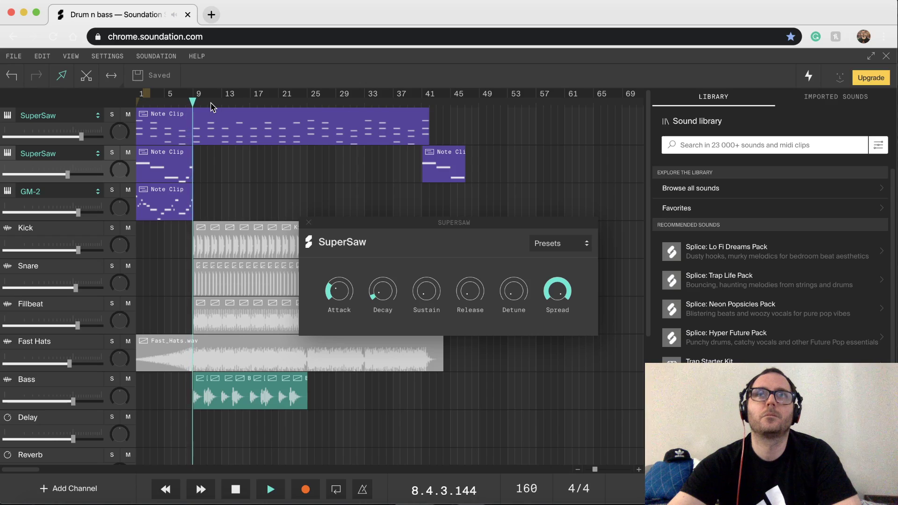
key(space)
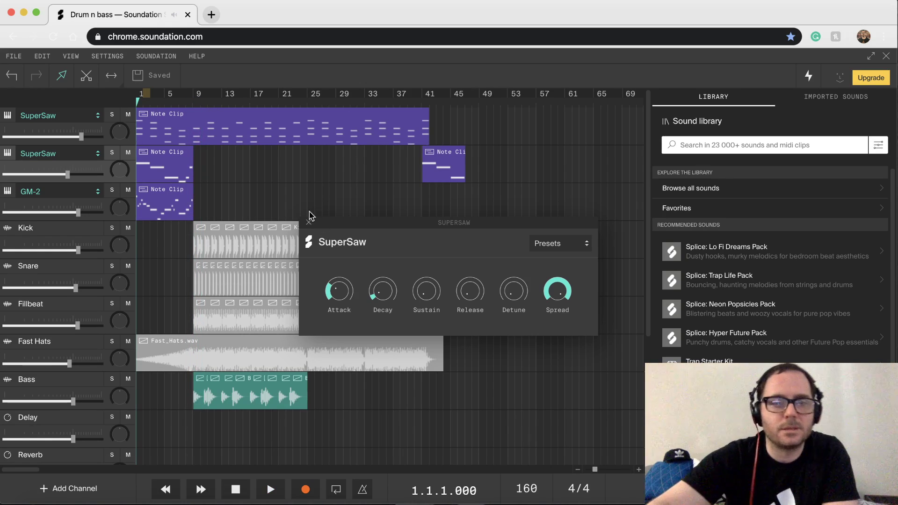
Close the SuperSaw window, mute the Bass channel, and enlarge the track height to 77% so the effects rows show.
click(169, 312)
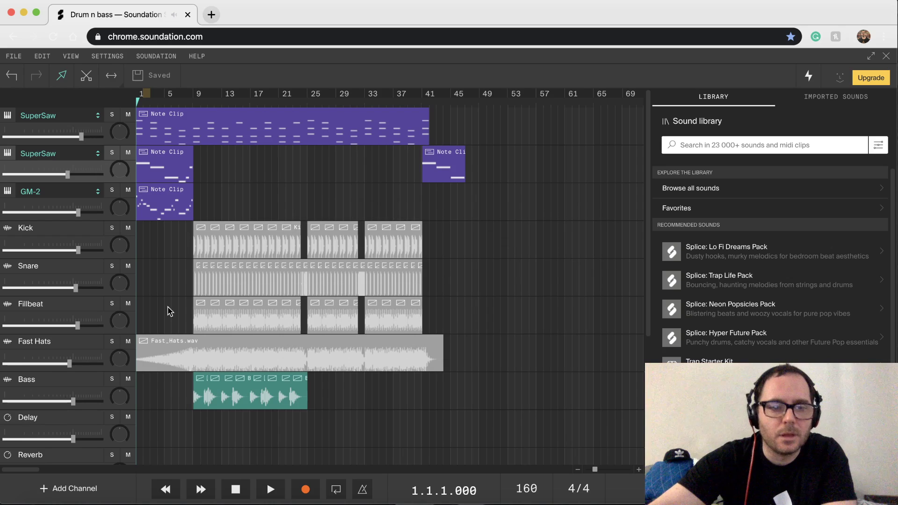
click(126, 379)
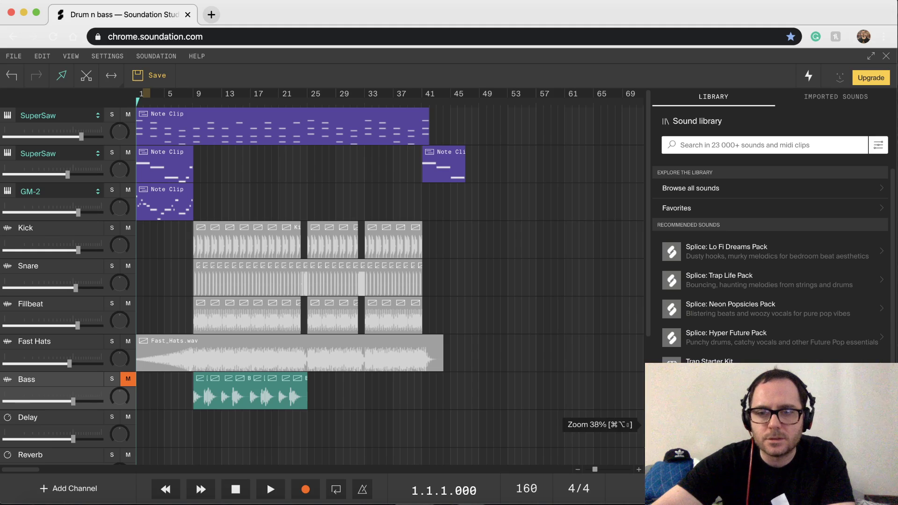
drag(648, 418, 648, 399)
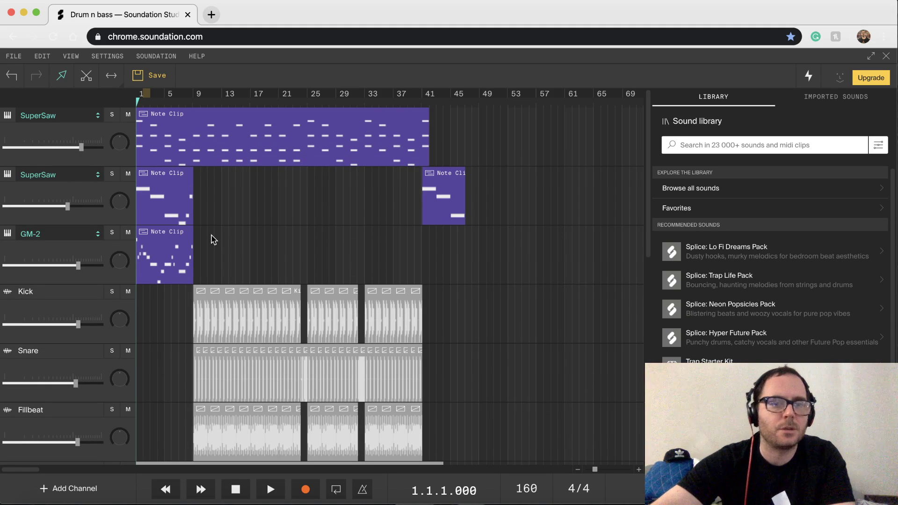
scroll(74, 203, down, 2)
scroll(73, 203, up, 2)
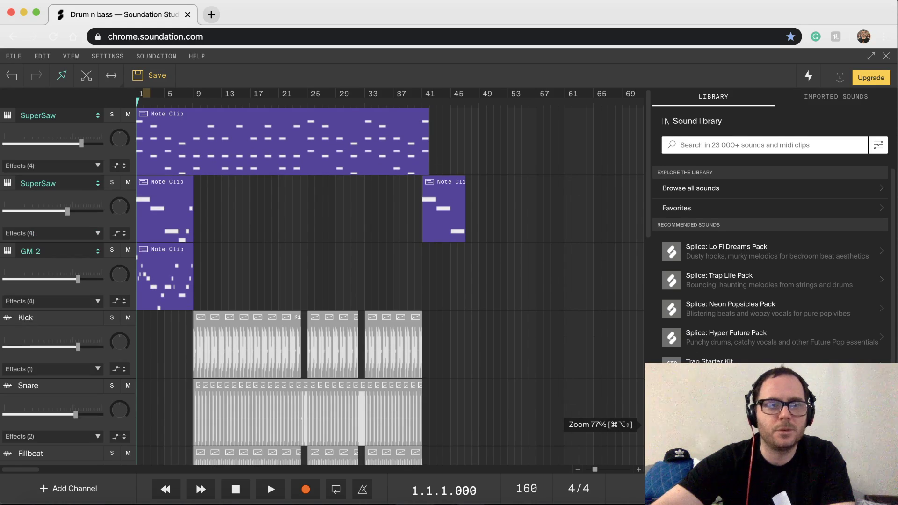
Open the Delay effect on the second SuperSaw channel and raise its Feedback and Wet levels while the channel plays soloed.
click(97, 233)
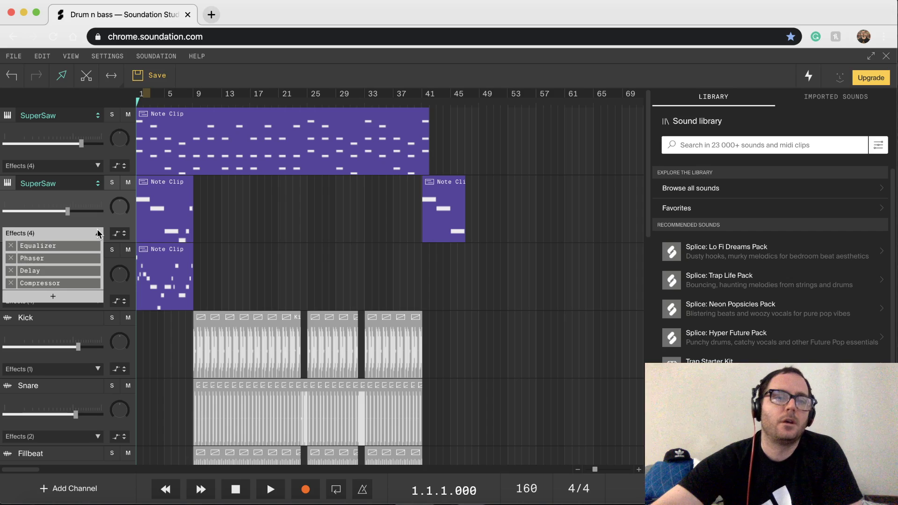
click(56, 273)
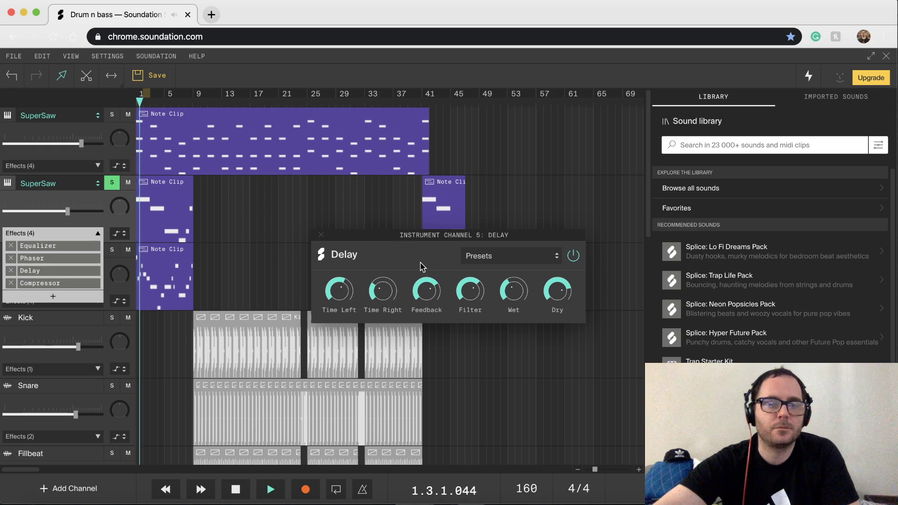
mouse_move(428, 294)
mouse_down()
mouse_move(422, 274)
mouse_move(426, 280)
mouse_up()
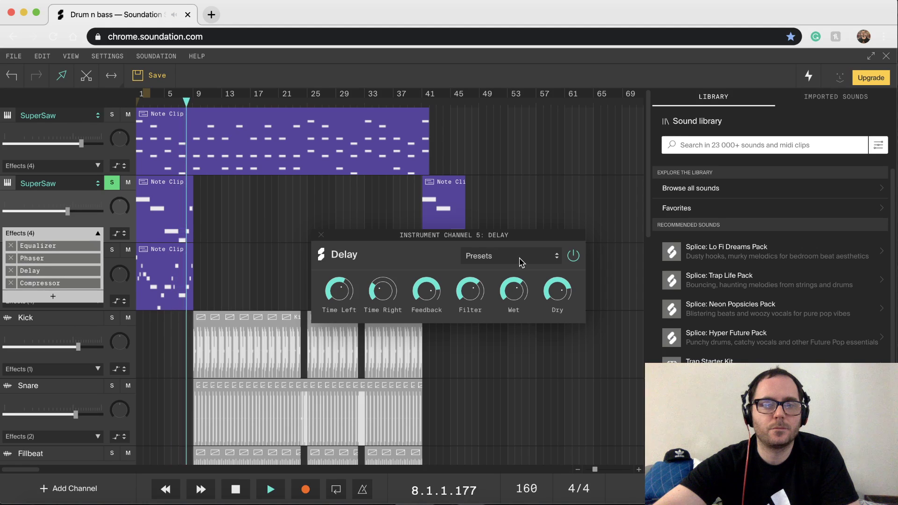
Load the Oh Yeah preset in the second SuperSaw channel's Delay and collapse the channel's effects list.
click(521, 261)
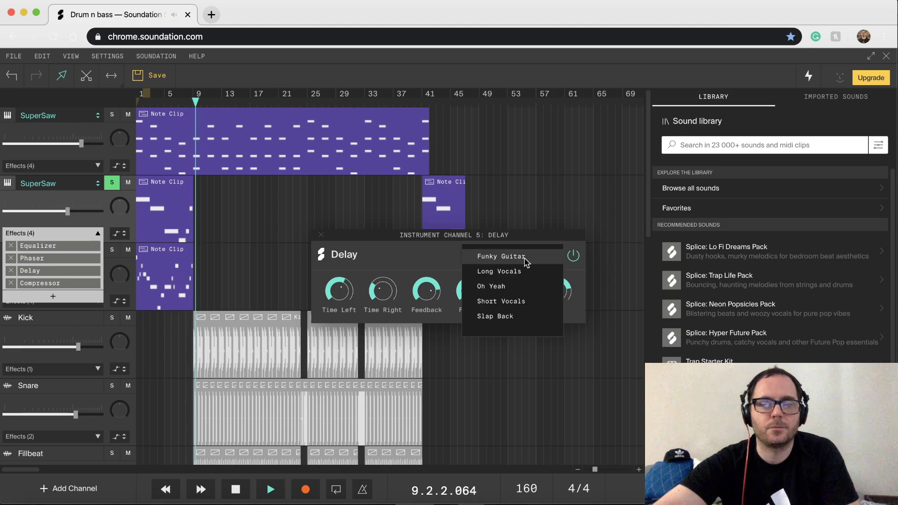
click(538, 285)
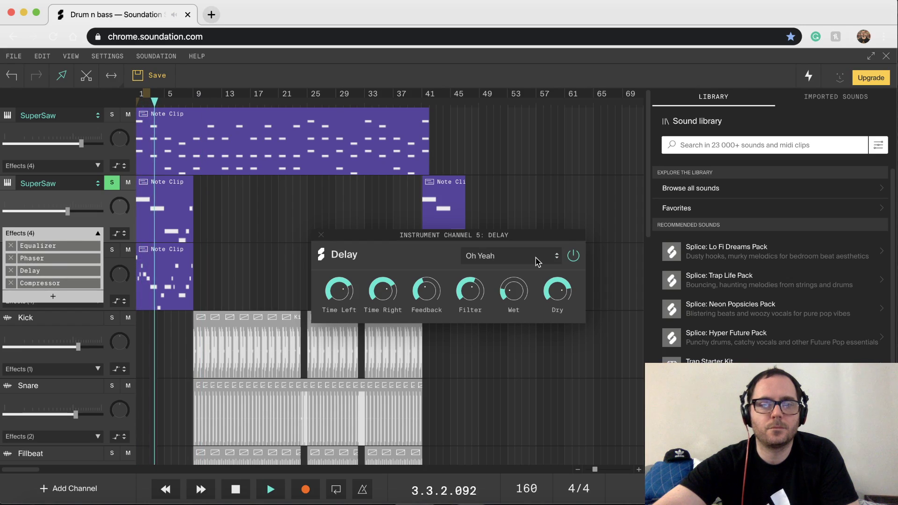
click(98, 233)
Increase the detune of the second channel's SuperSaw and replay the soloed part from the beginning.
click(78, 184)
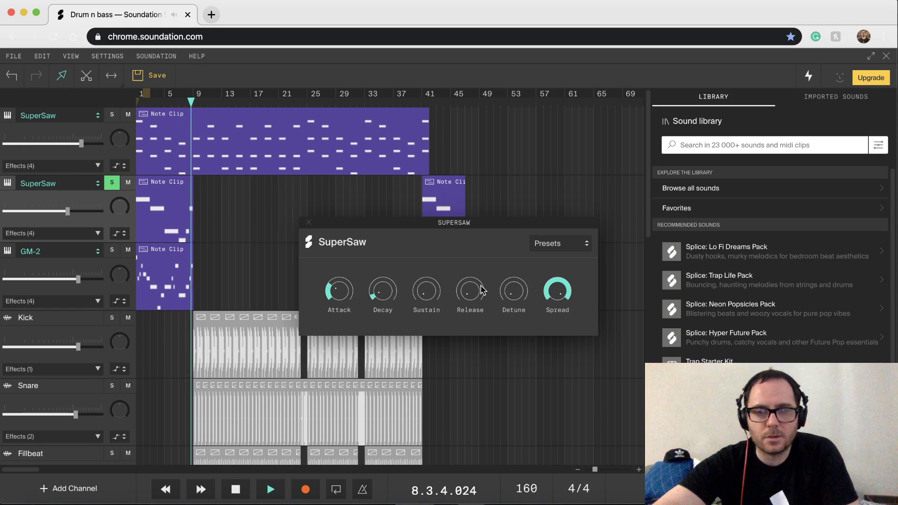
drag(522, 291, 509, 259)
key(space)
key(space)
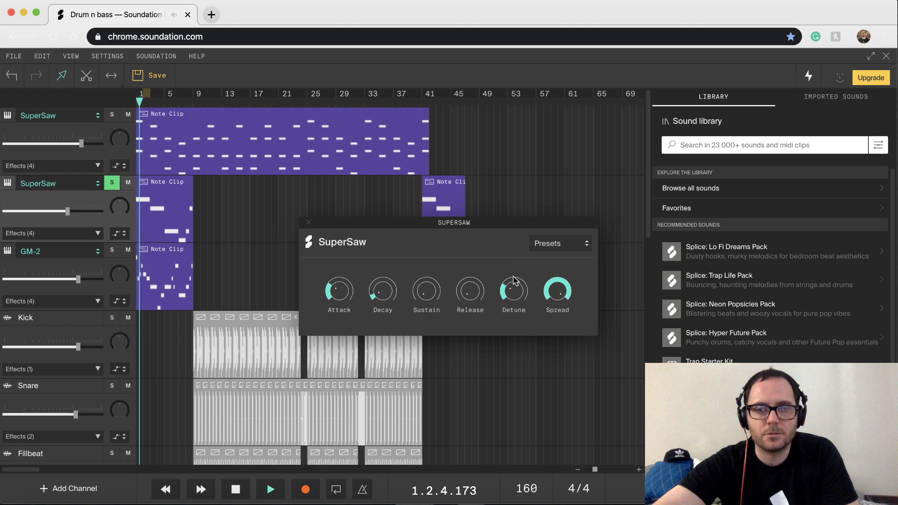
Lower the second SuperSaw's Detune to 18% and close its instrument window.
drag(513, 296, 513, 307)
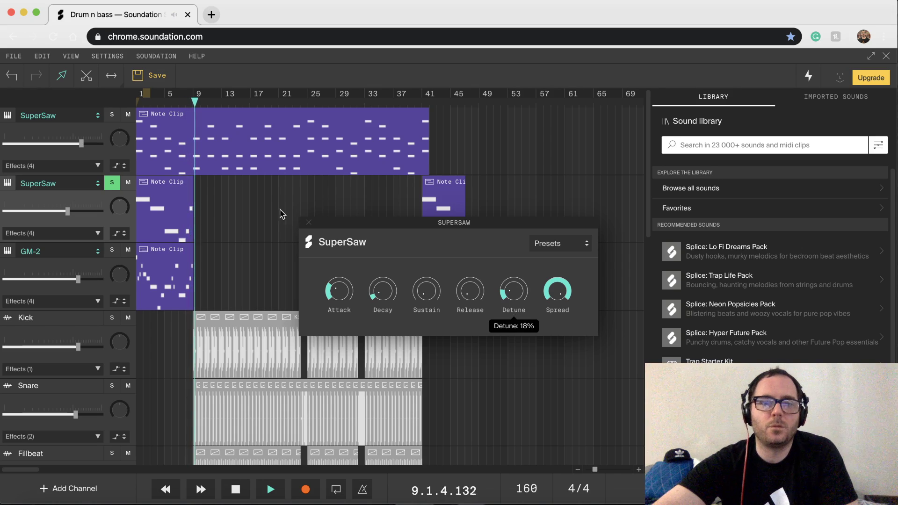
click(309, 223)
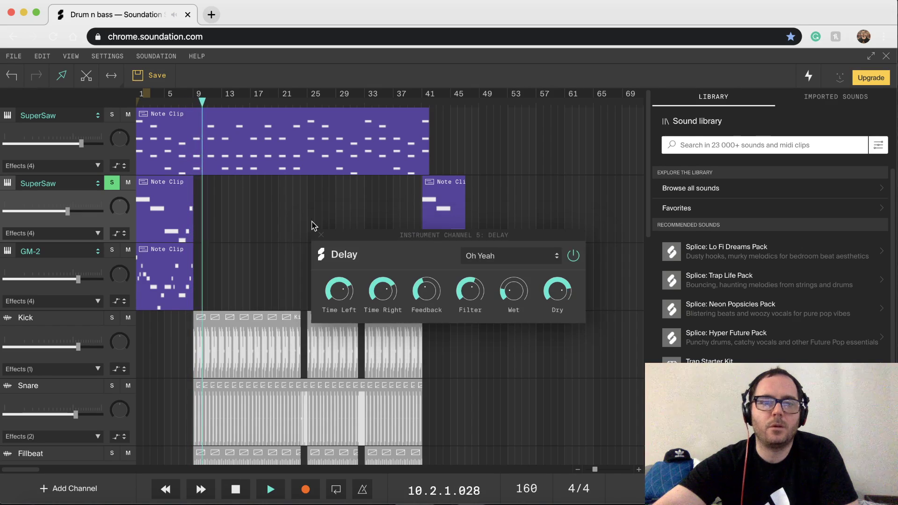
Unsolo the second SuperSaw channel, play the mix from the beginning, and close the Delay window.
click(114, 182)
key(space)
key(space)
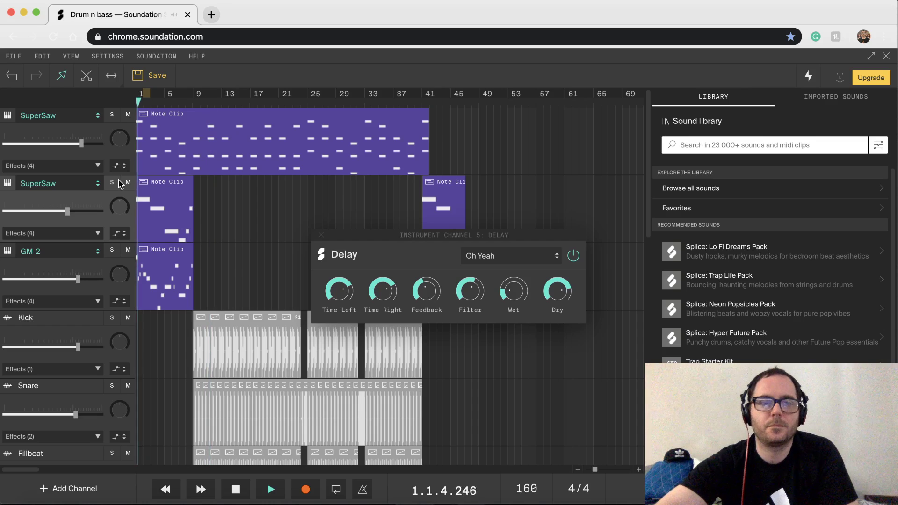
key(space)
key(space)
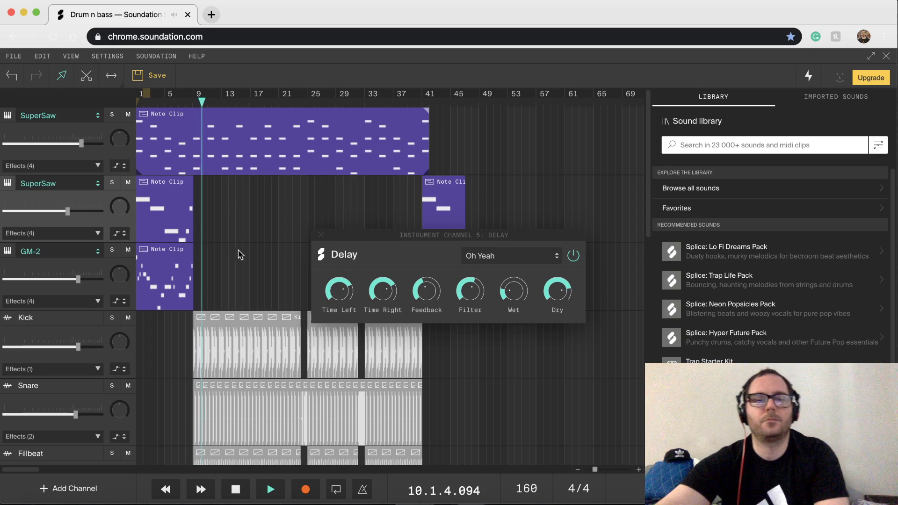
key(space)
click(321, 234)
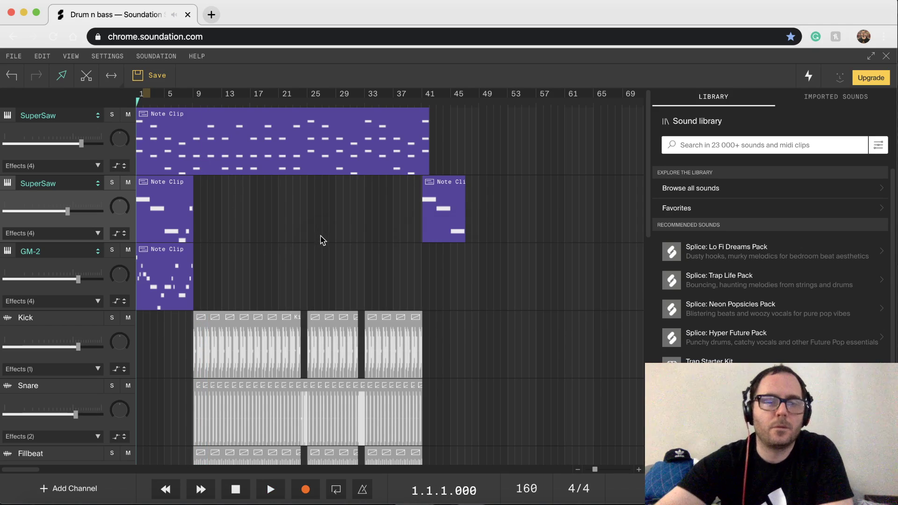
Listen to the GM-2 channel soloed from the start, and replay it unsoloed with the other channels.
click(113, 252)
key(space)
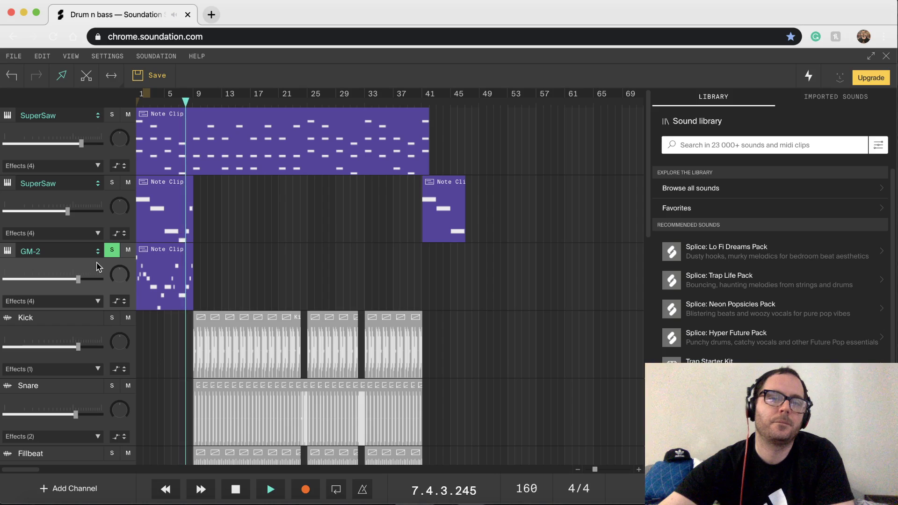
key(space)
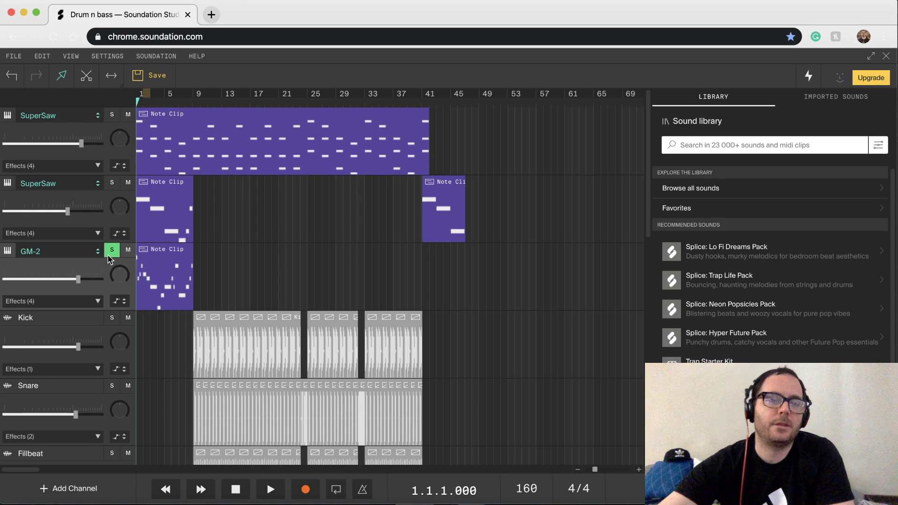
key(space)
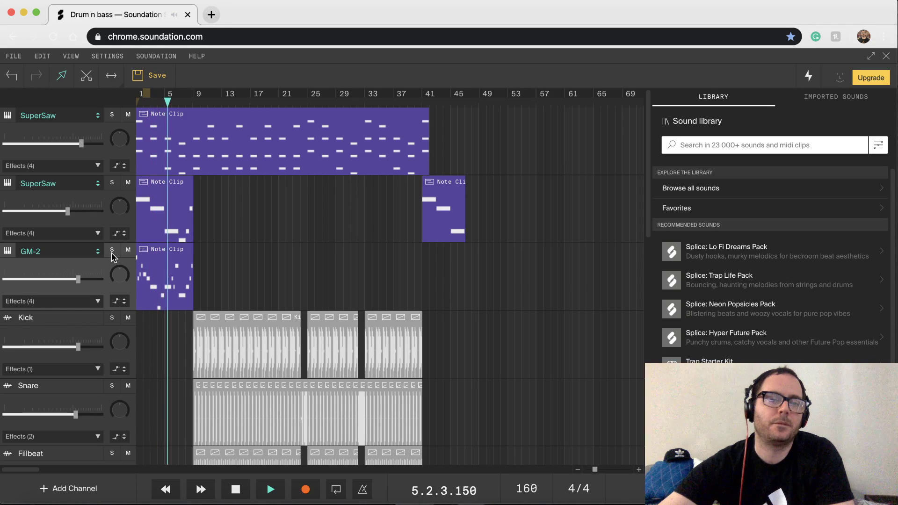
key(space)
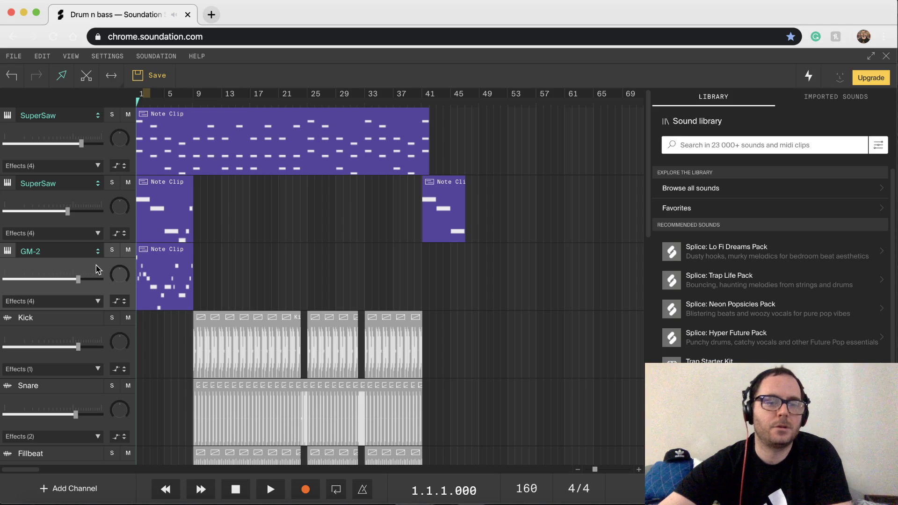
Clone the GM-2 channel, copy its note clip onto the clone at bar 1, and mute the clone.
right_click(98, 269)
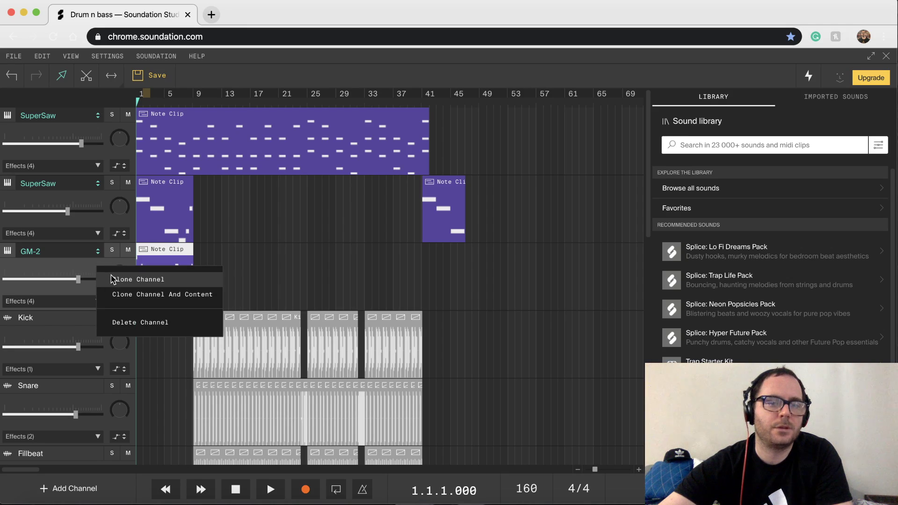
click(112, 279)
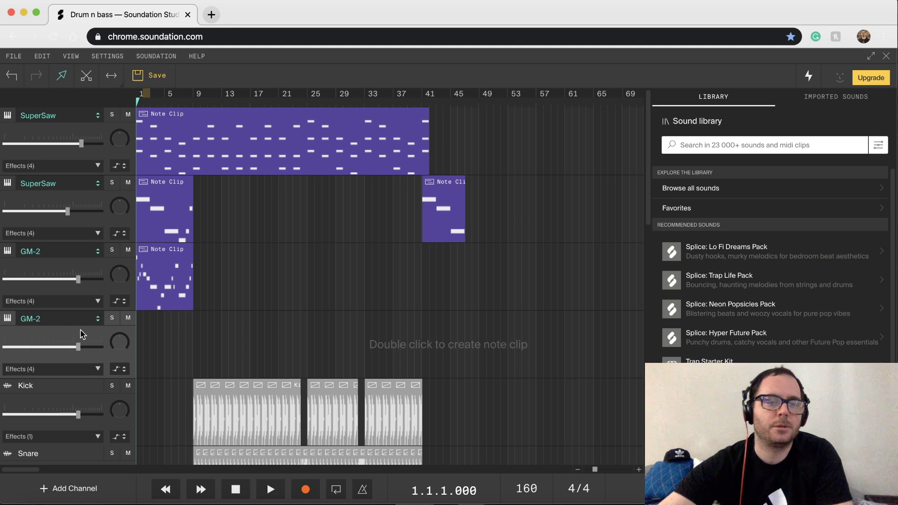
click(156, 260)
drag(156, 260, 152, 335)
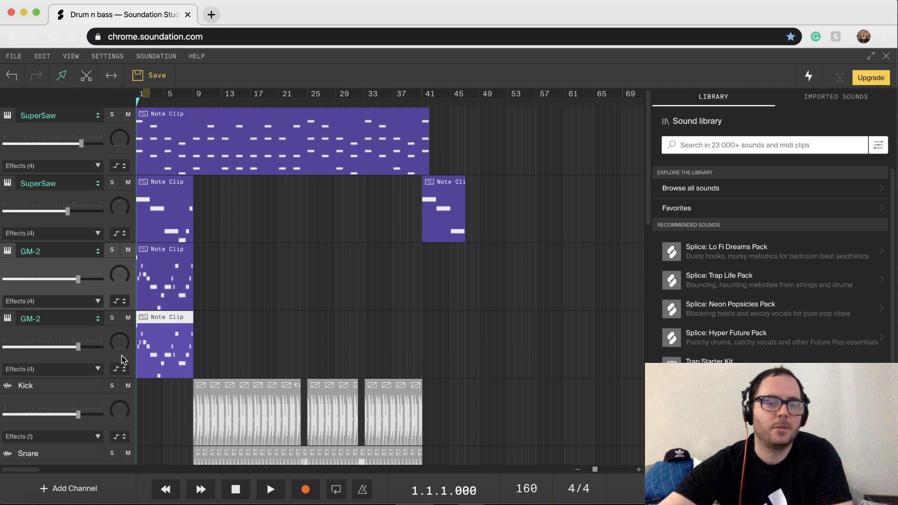
click(129, 319)
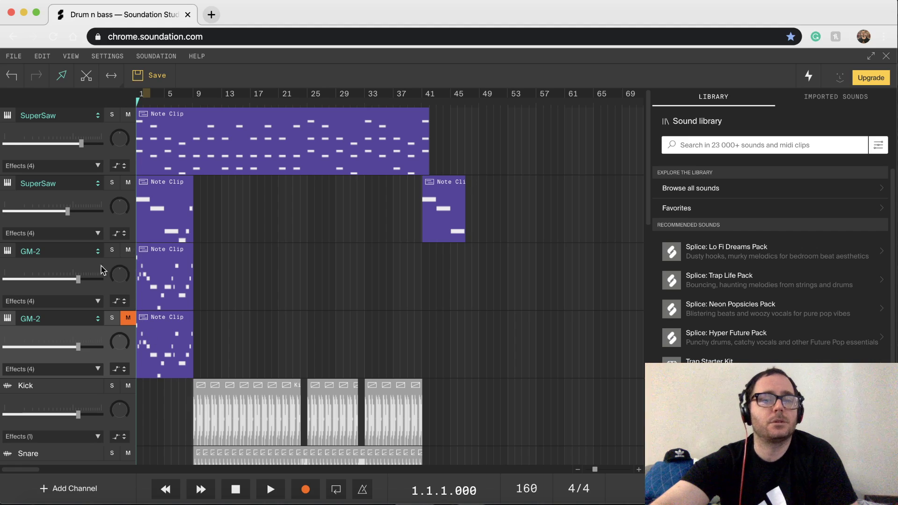
Solo the original GM-2 channel and audition its Synth Lead sounds Square Lead and Sine Wave, keeping Sine Wave.
key(space)
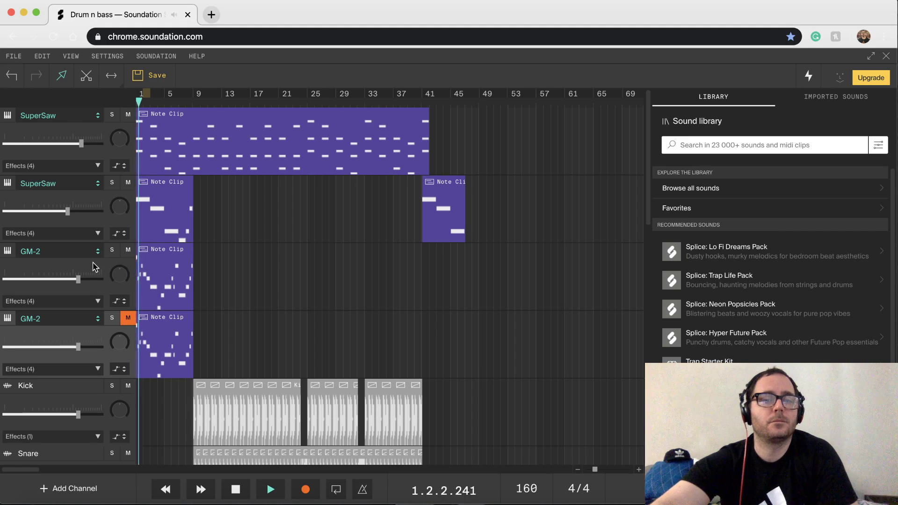
click(111, 251)
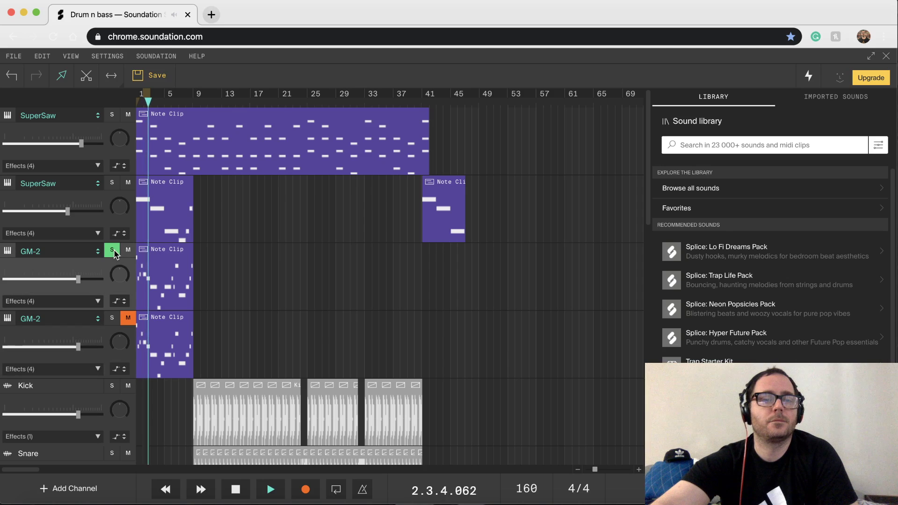
click(70, 251)
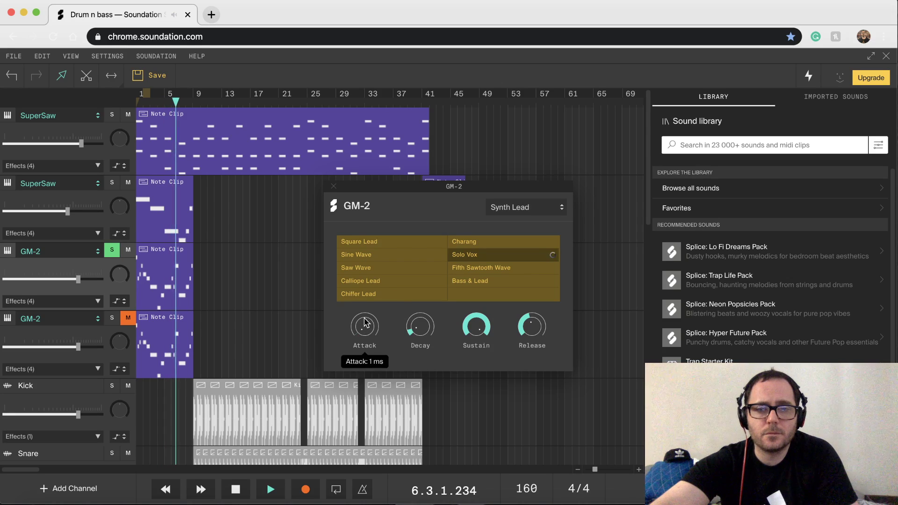
key(space)
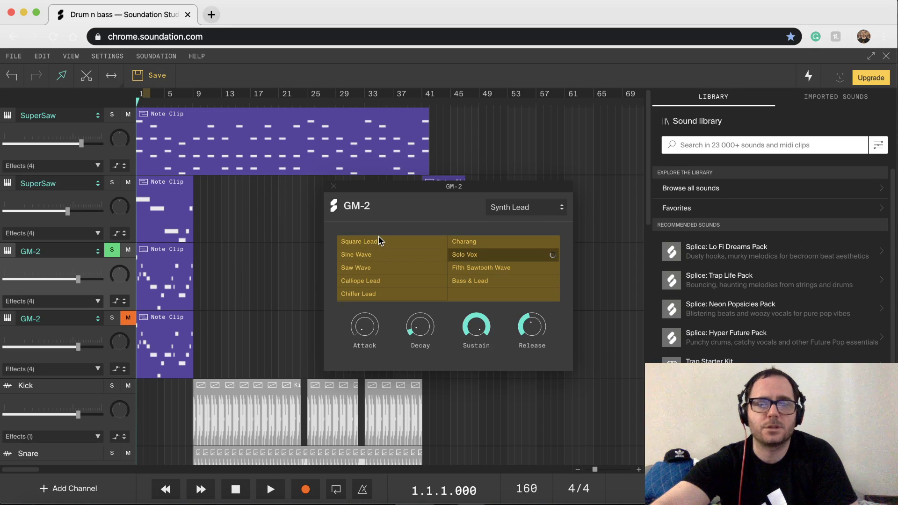
key(space)
click(380, 241)
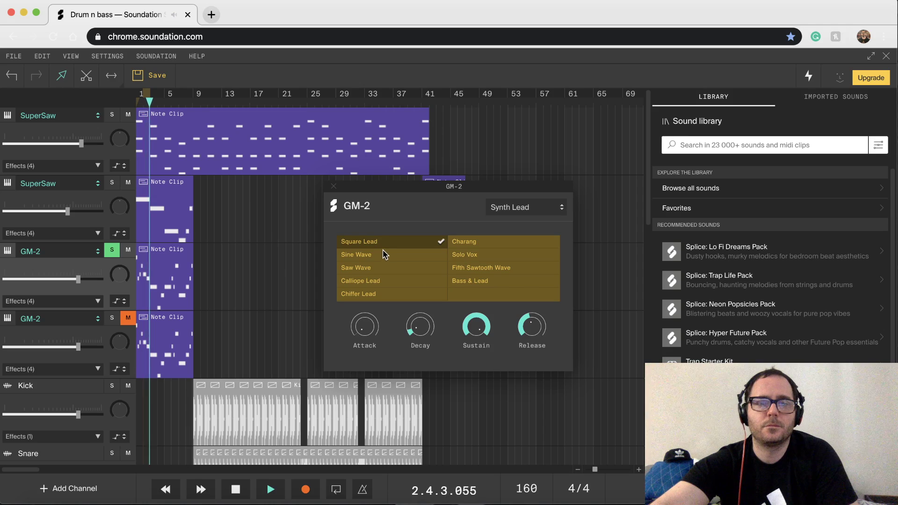
click(380, 248)
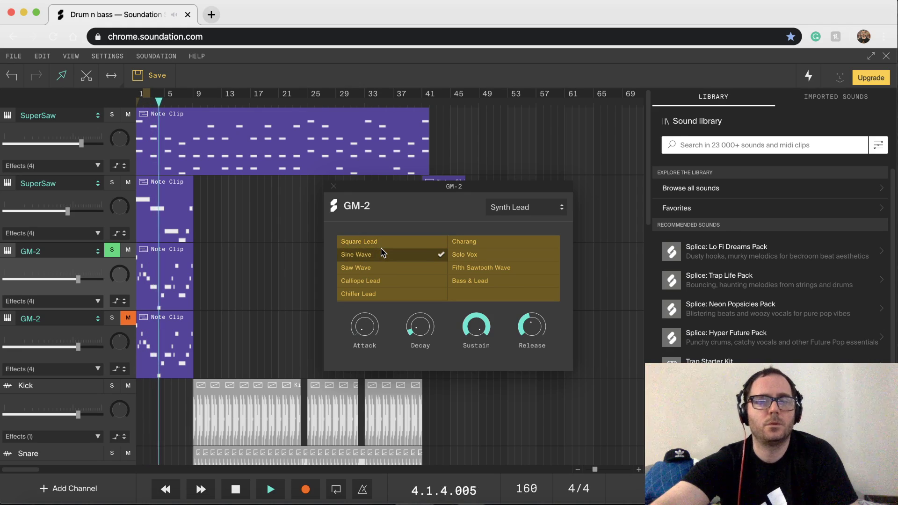
key(space)
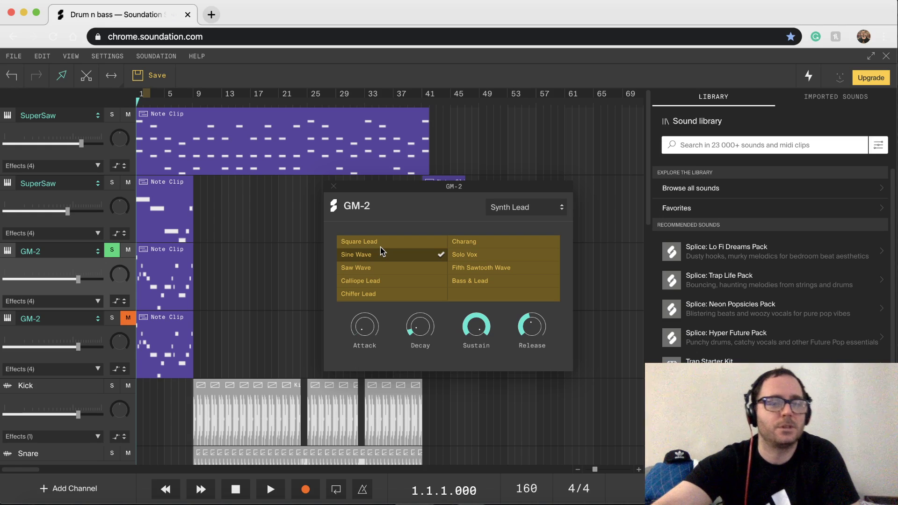
Lower the original GM-2 channel's volume to -3.72 dB and play the soloed part.
mouse_move(78, 279)
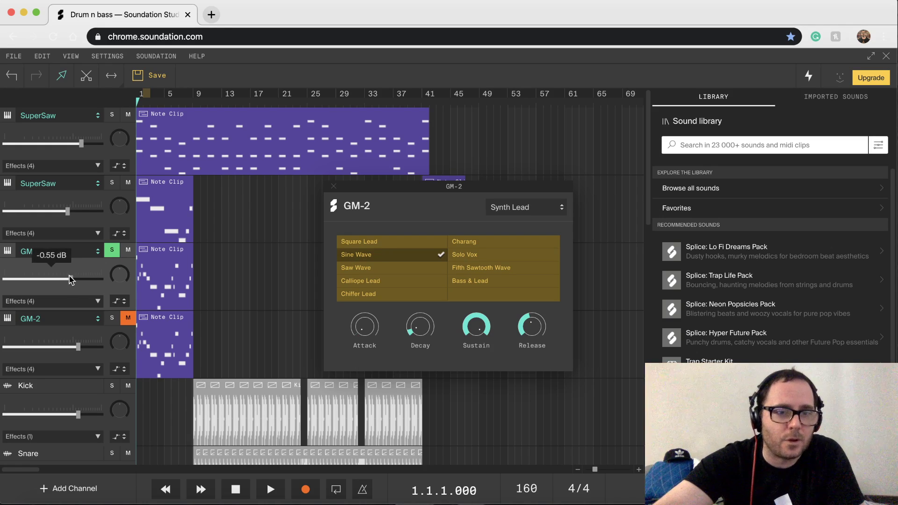
drag(59, 279, 79, 284)
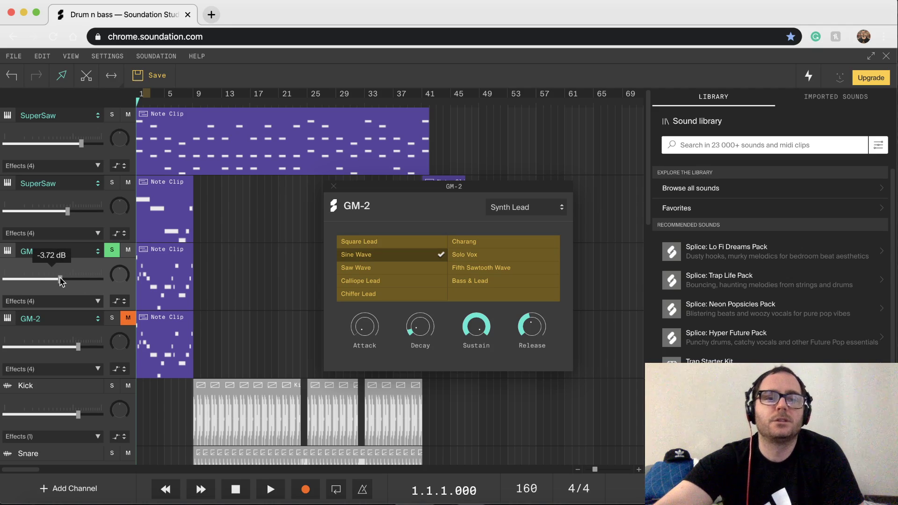
key(space)
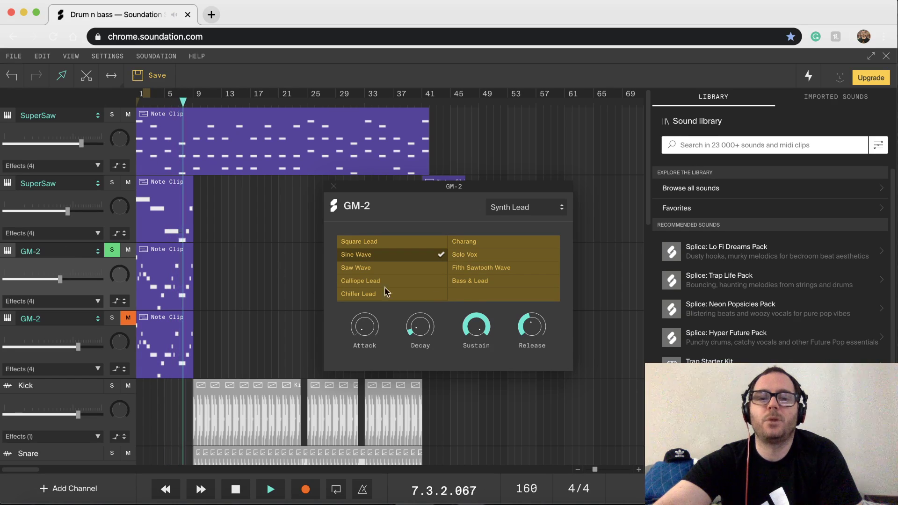
Lower the original GM-2's Sustain and raise its Decay while replaying the soloed part, and close its instrument window.
drag(478, 331, 489, 378)
key(Return)
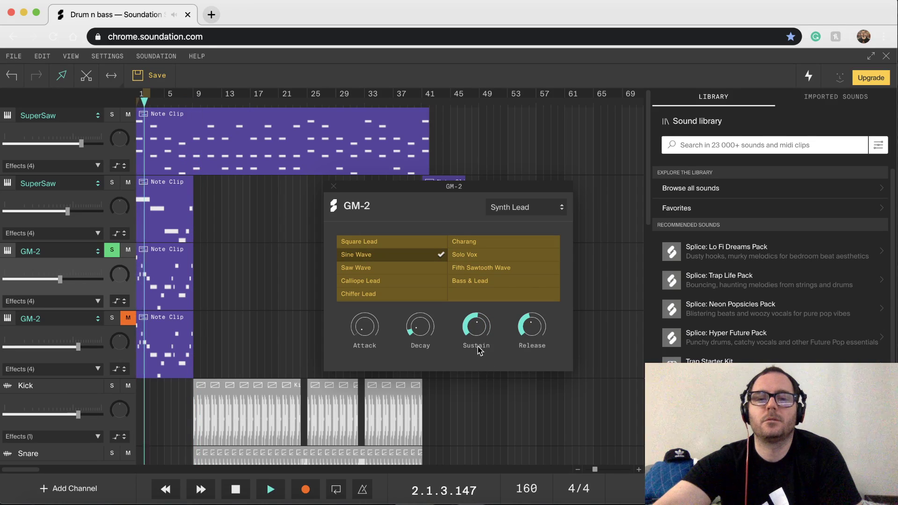
mouse_move(481, 334)
mouse_move(476, 329)
mouse_down()
mouse_move(488, 364)
mouse_move(478, 343)
mouse_up()
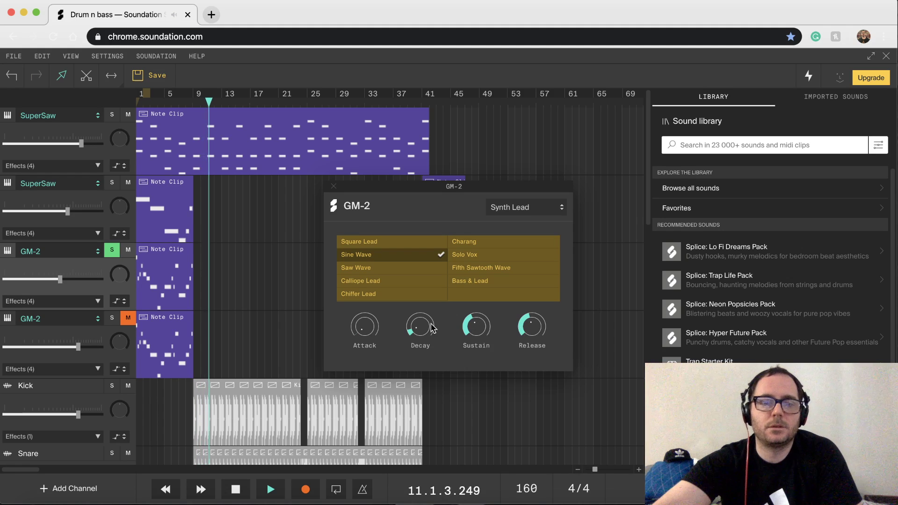
drag(419, 326, 414, 293)
key(Return)
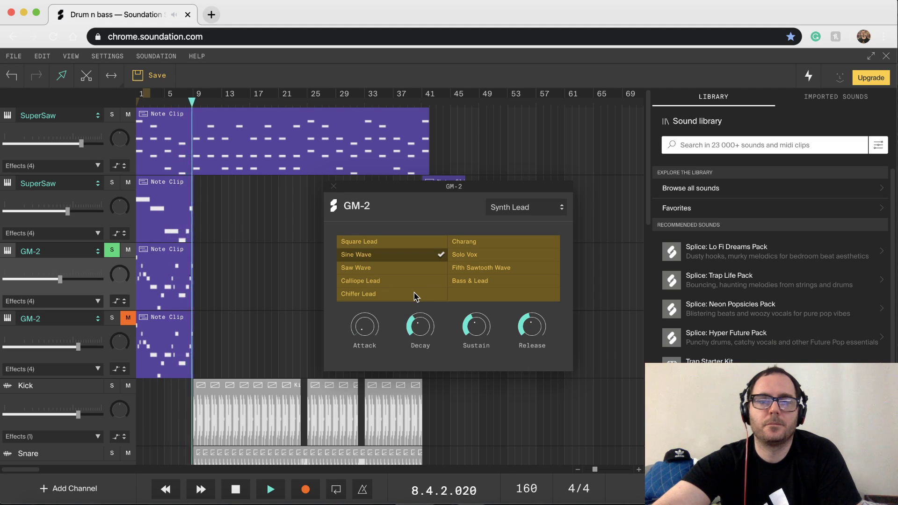
key(space)
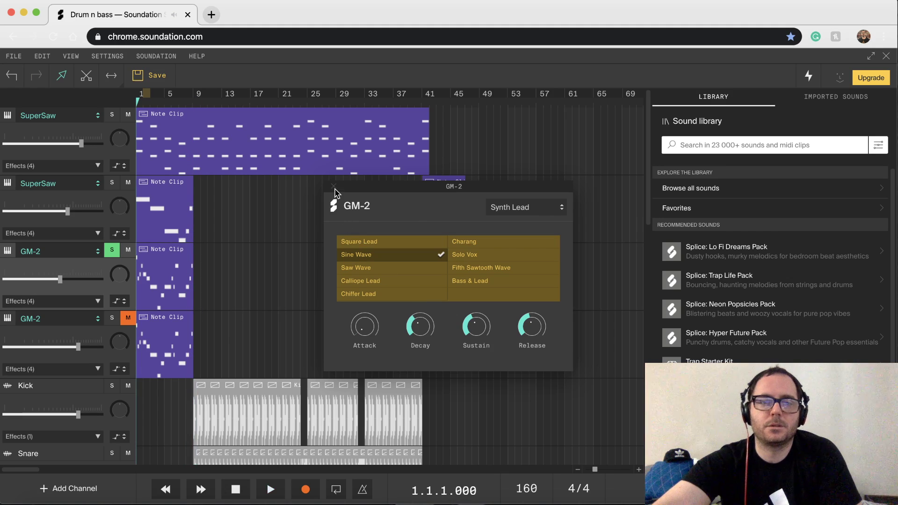
click(333, 187)
Unmute the cloned GM-2 channel, unsolo the original, and play the layered parts from the beginning.
click(129, 319)
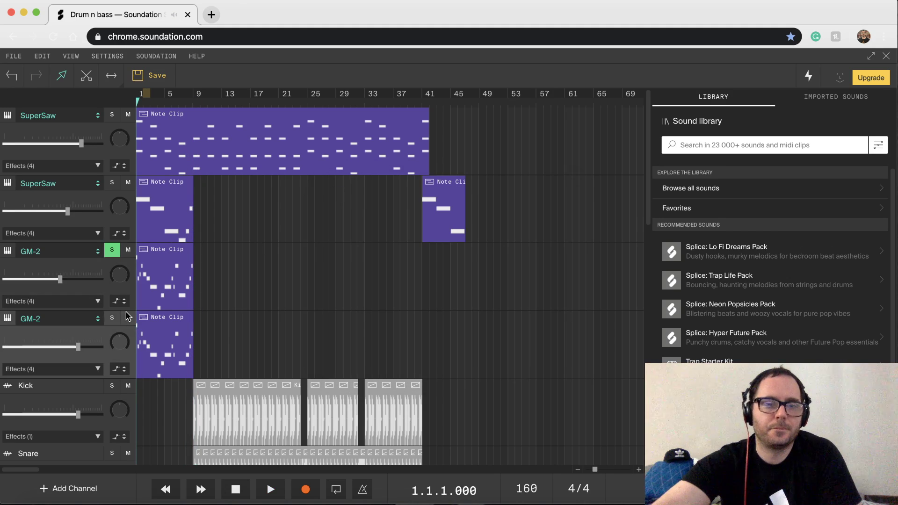
click(110, 253)
key(space)
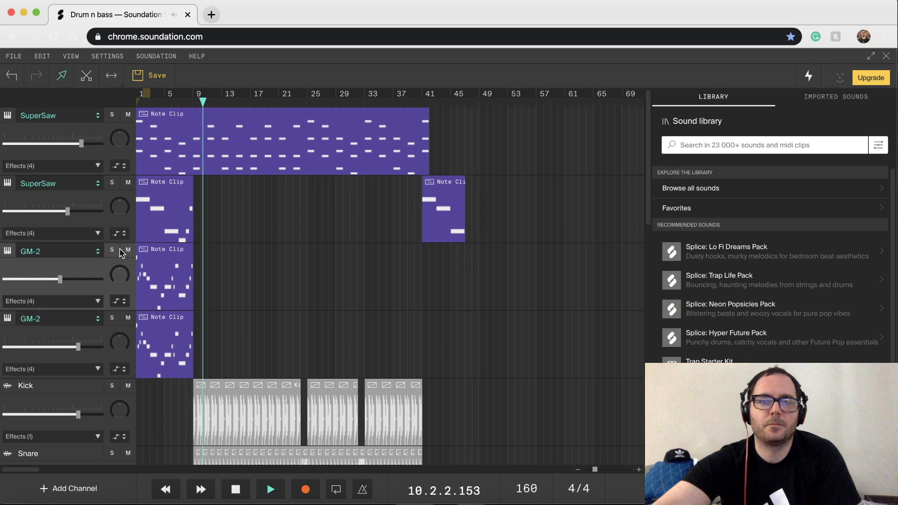
key(space)
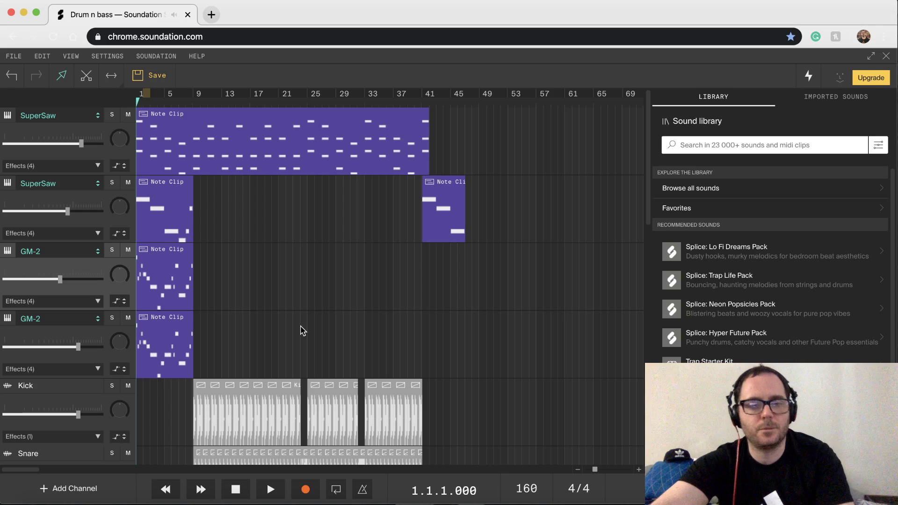
Select all clips in the arrangement, move them together so the first ones start at bar 25, and clear the selection.
key(super+a)
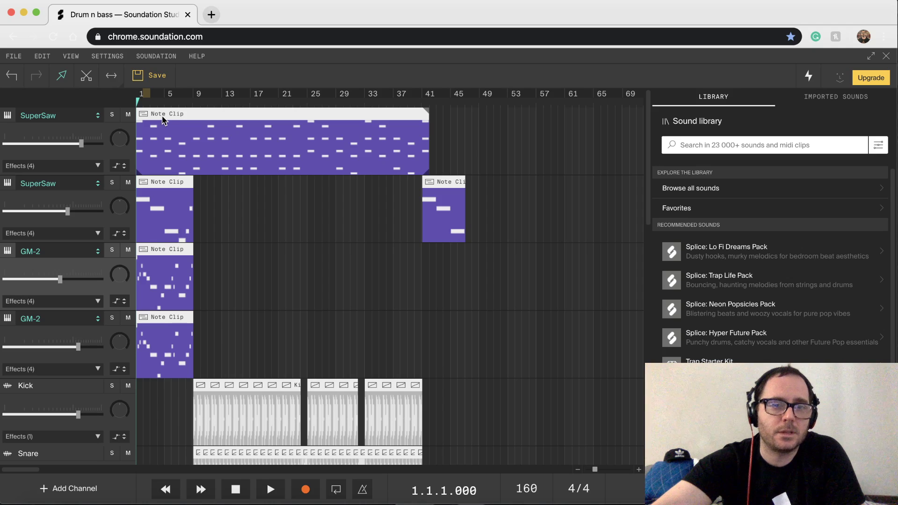
drag(162, 121, 274, 137)
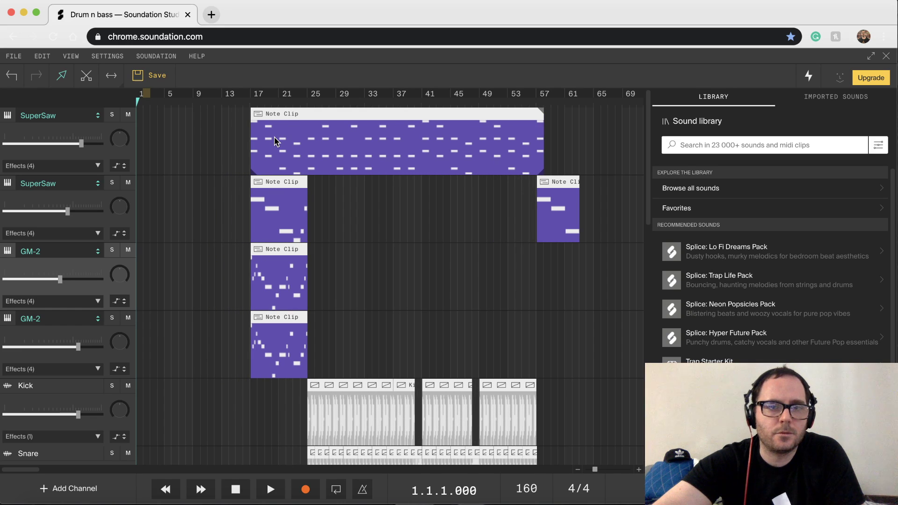
drag(274, 136, 330, 146)
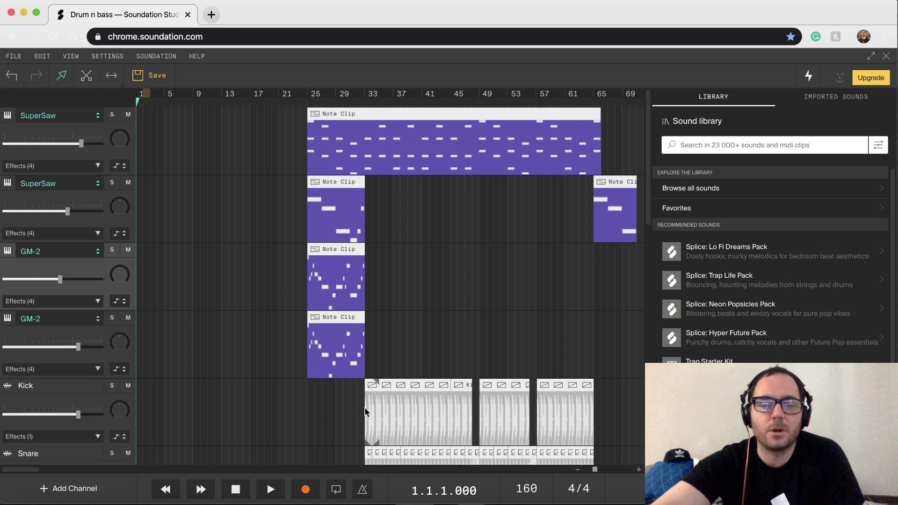
click(378, 332)
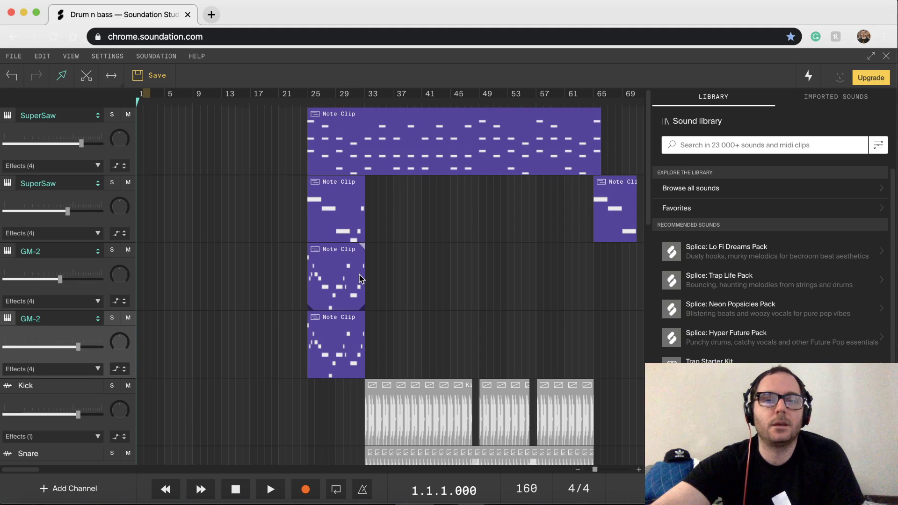
Copy the bar 25 clips of the second SuperSaw and both GM-2 channels to bar 17, then duplicate both sets at bars 1 and 9.
click(339, 352)
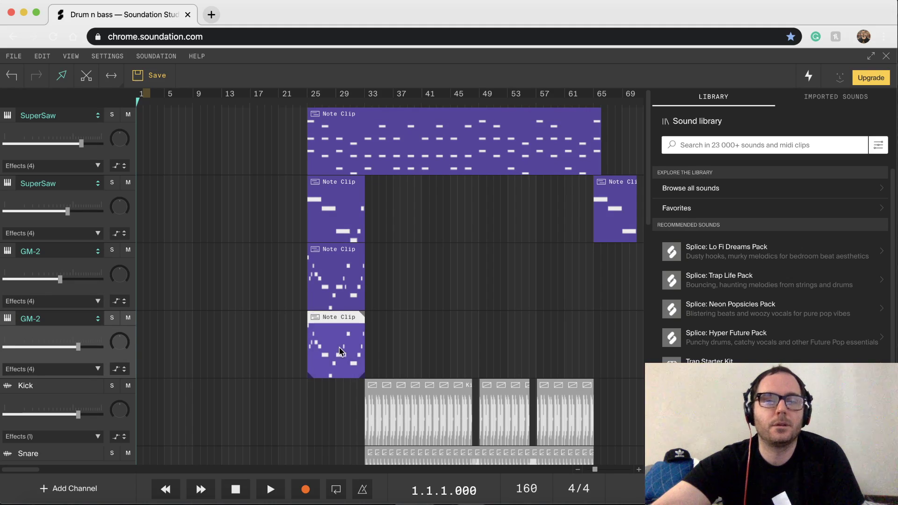
click(333, 208)
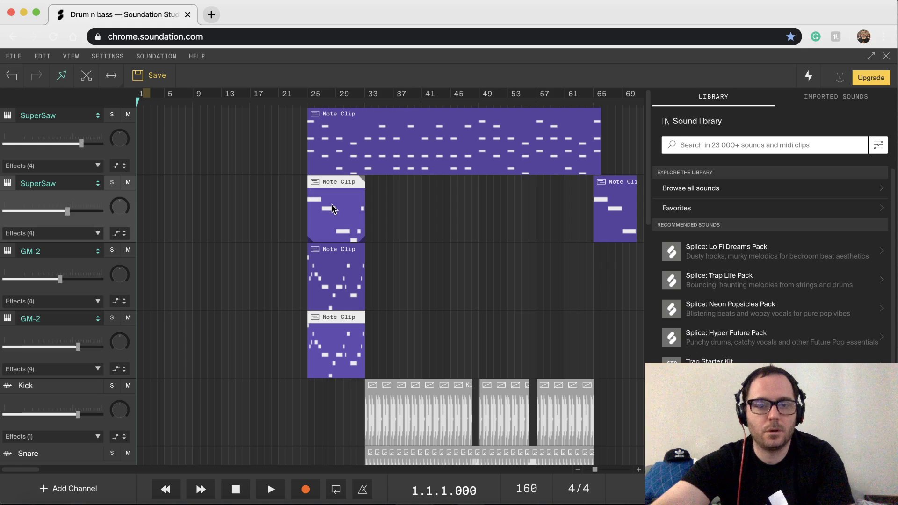
click(334, 265)
drag(336, 274, 276, 272)
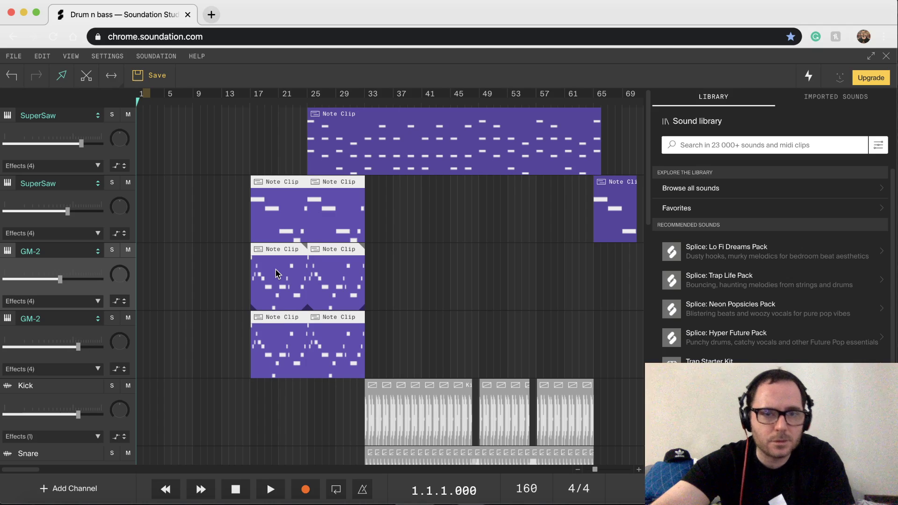
drag(277, 273, 158, 265)
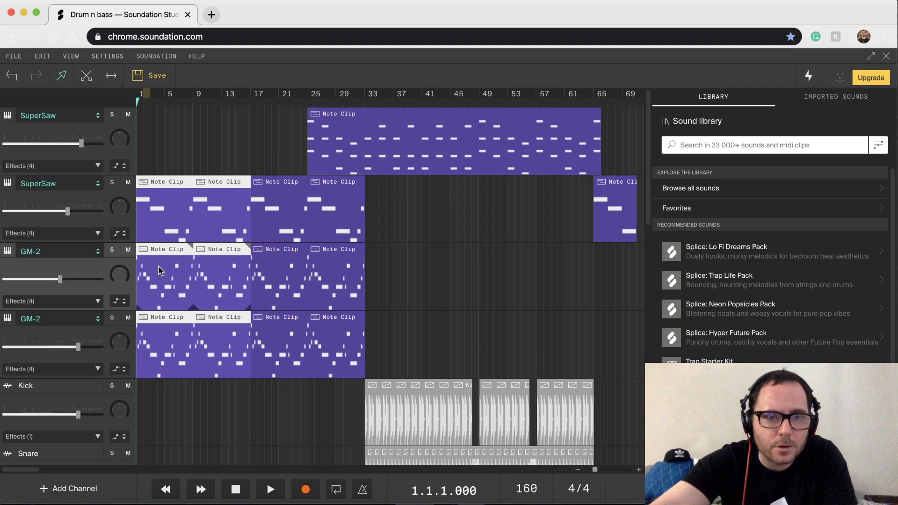
Delete the second SuperSaw channel's note clips at bars 1 and 9.
click(190, 157)
click(167, 184)
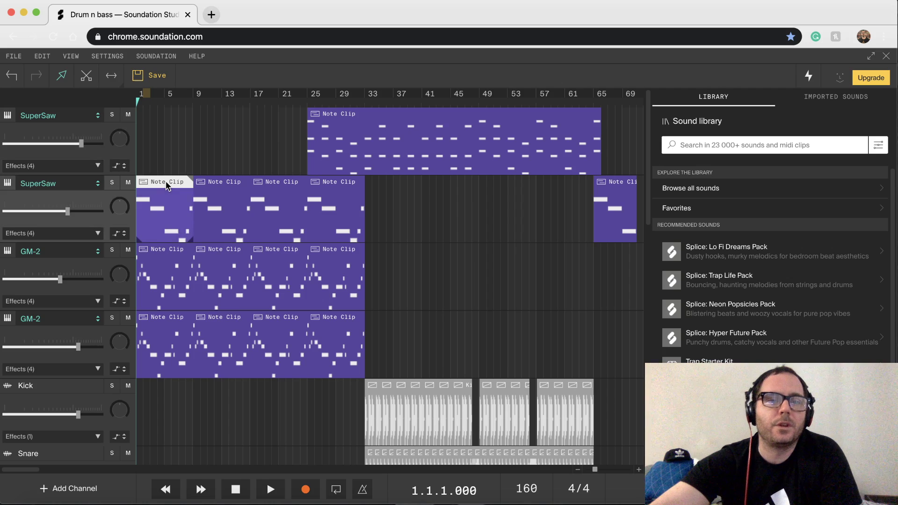
key(Delete)
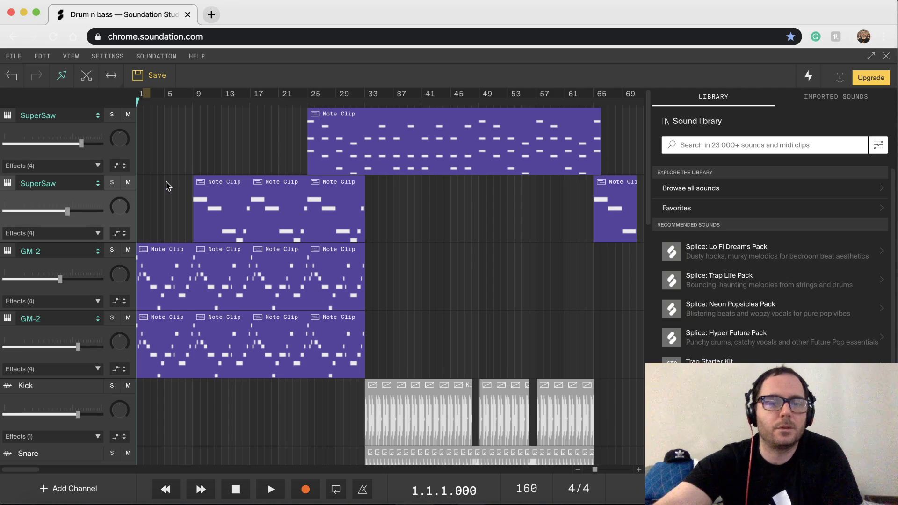
click(231, 179)
key(Delete)
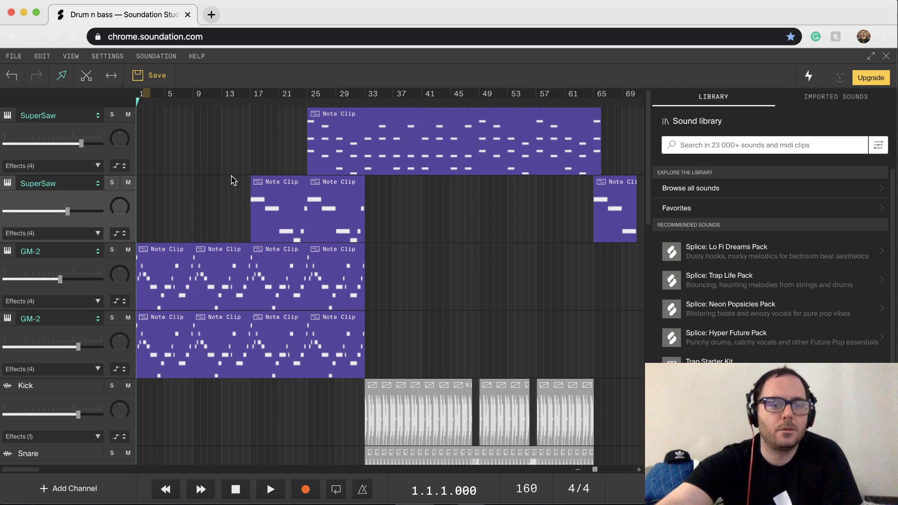
Mute the lower GM-2 channel and play the intro from the beginning while looking over the drum and bass channels.
click(128, 319)
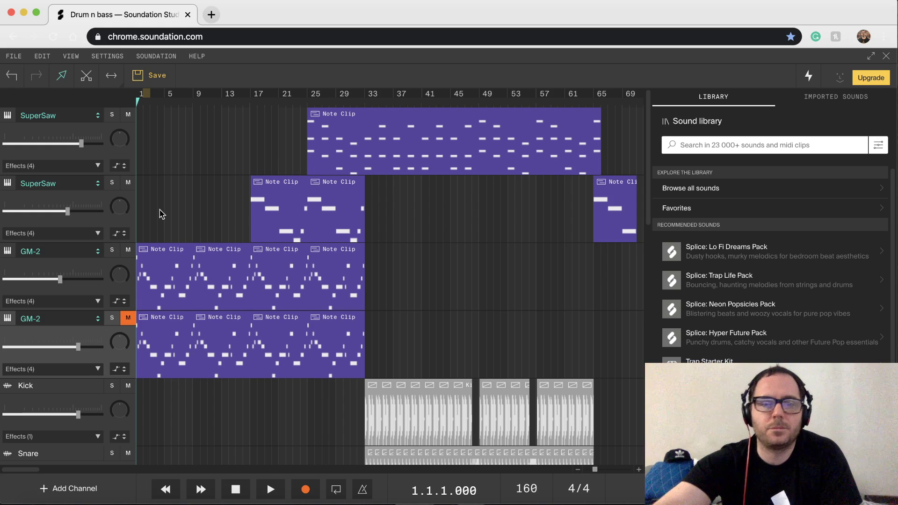
key(space)
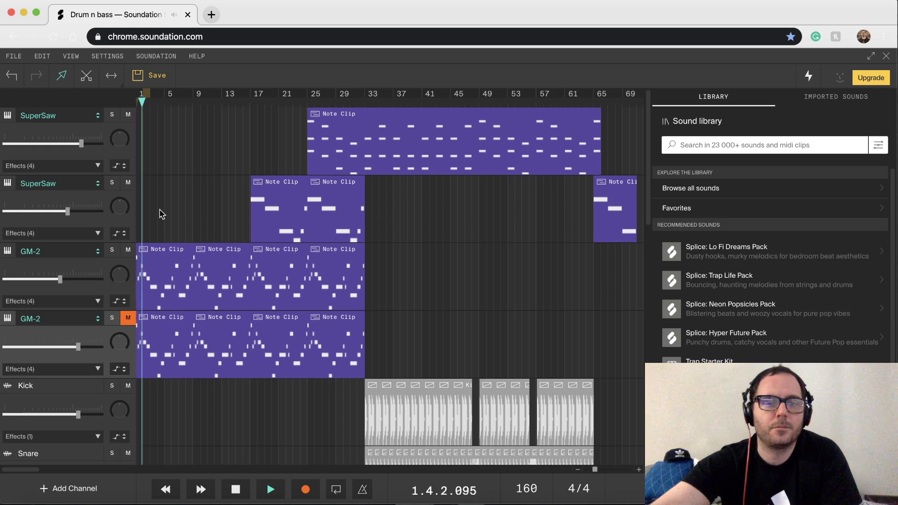
scroll(160, 213, down, 5)
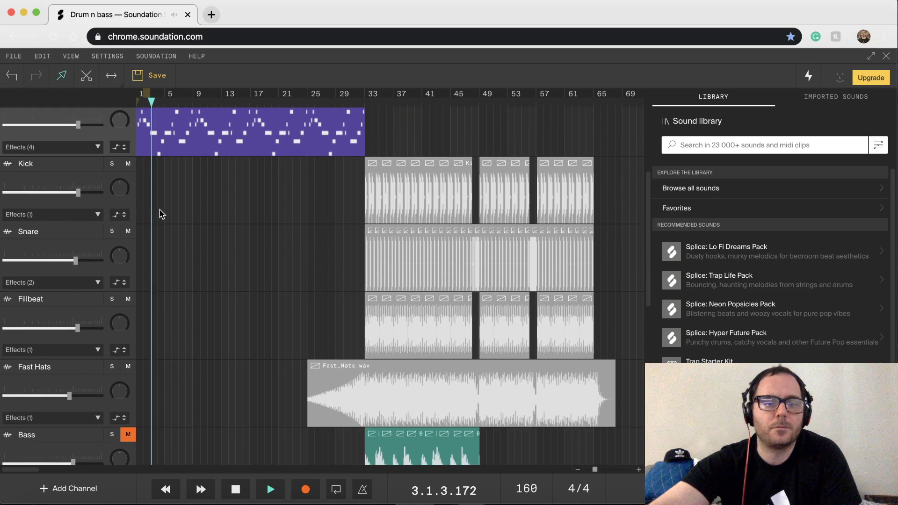
scroll(160, 213, down, 4)
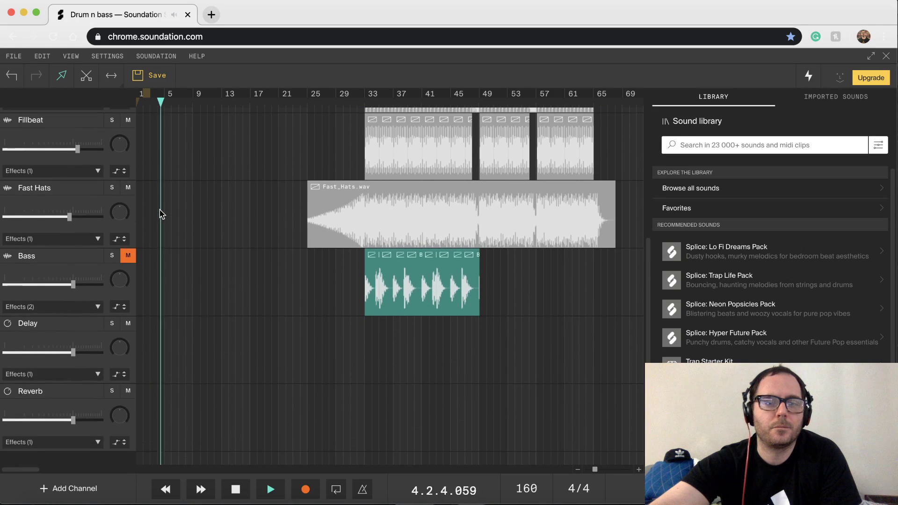
scroll(160, 213, up, 2)
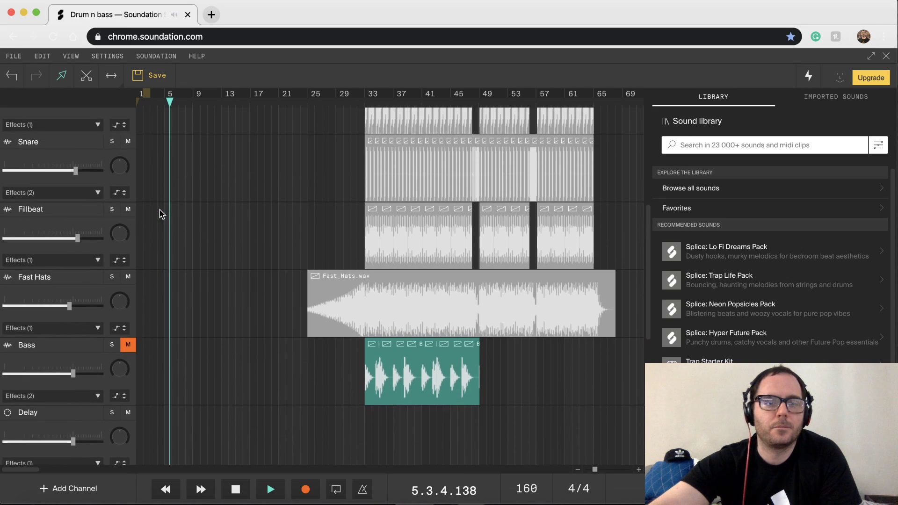
scroll(160, 213, up, 1)
scroll(159, 214, up, 1)
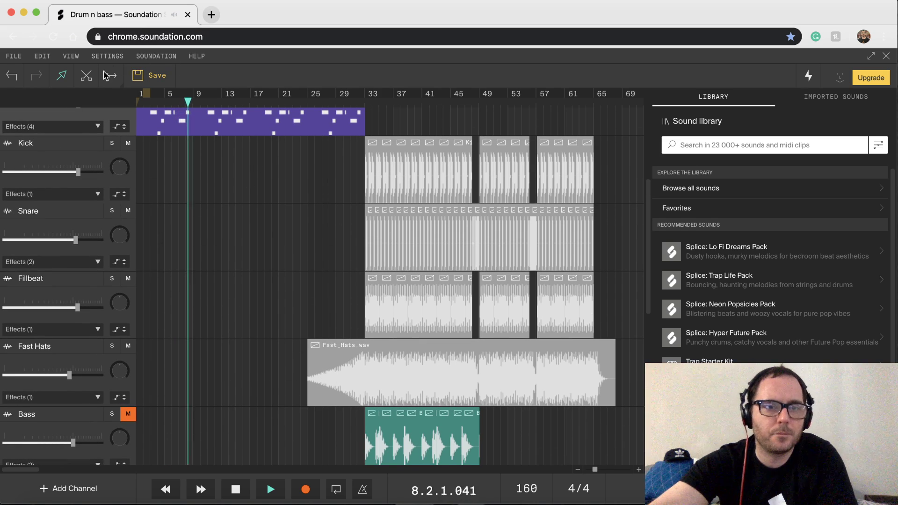
key(space)
Split the Fast Hats clip at bar 29 and copy its opening piece to bar 13.
click(85, 78)
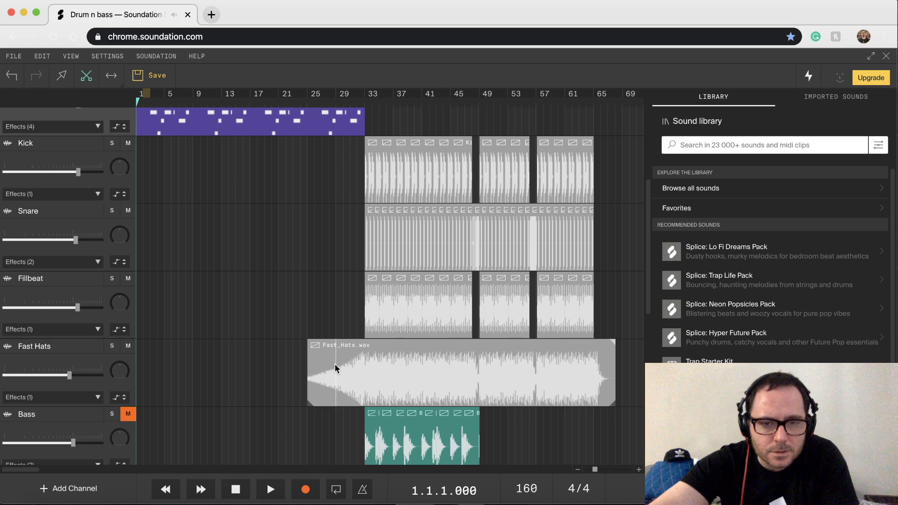
click(334, 363)
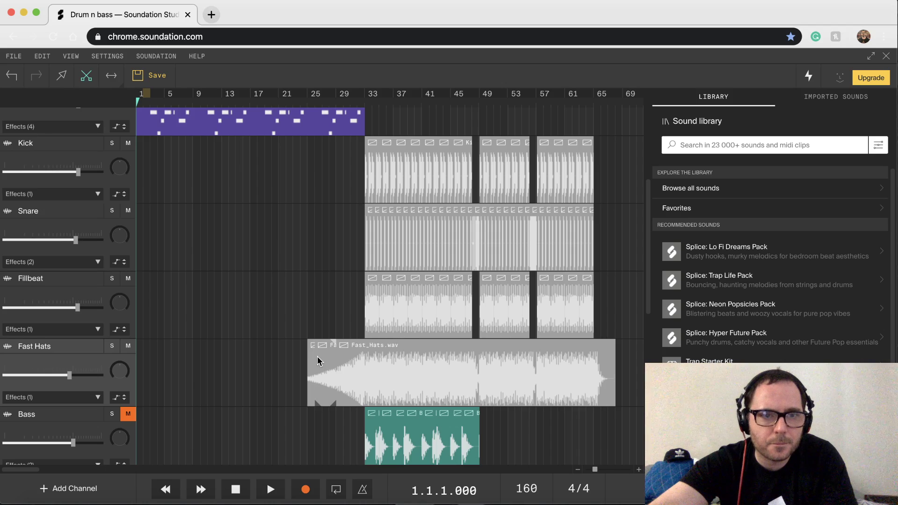
key(super+z)
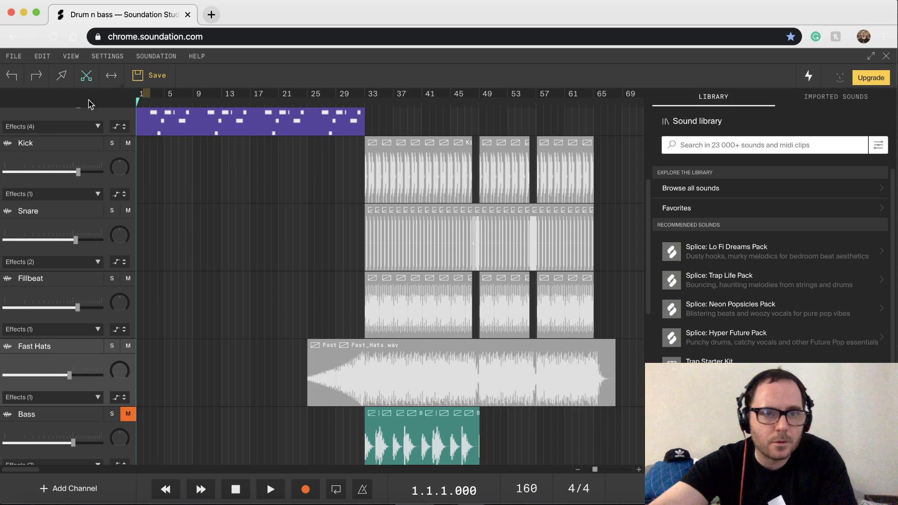
click(63, 77)
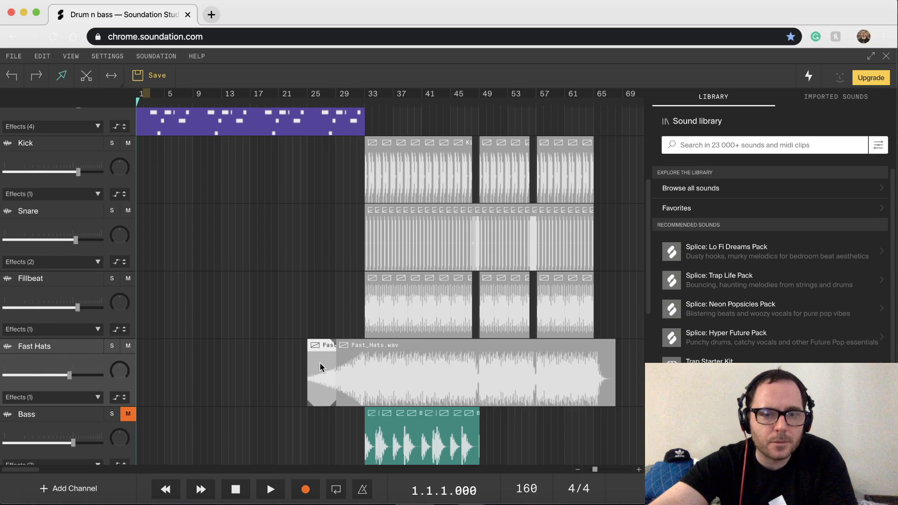
drag(318, 366, 234, 358)
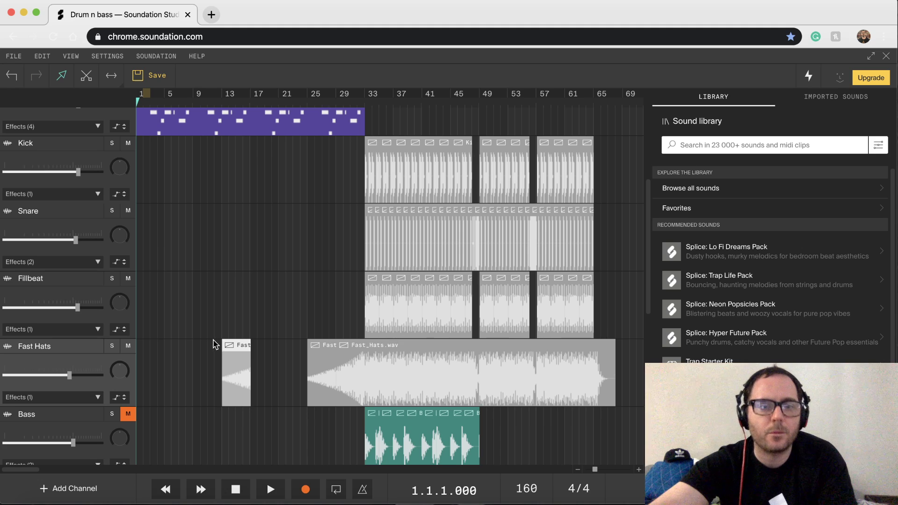
Play the intro, move the copied Fast Hats clip to bar 9, extend it to bar 17, and duplicate it at bar 17.
key(space)
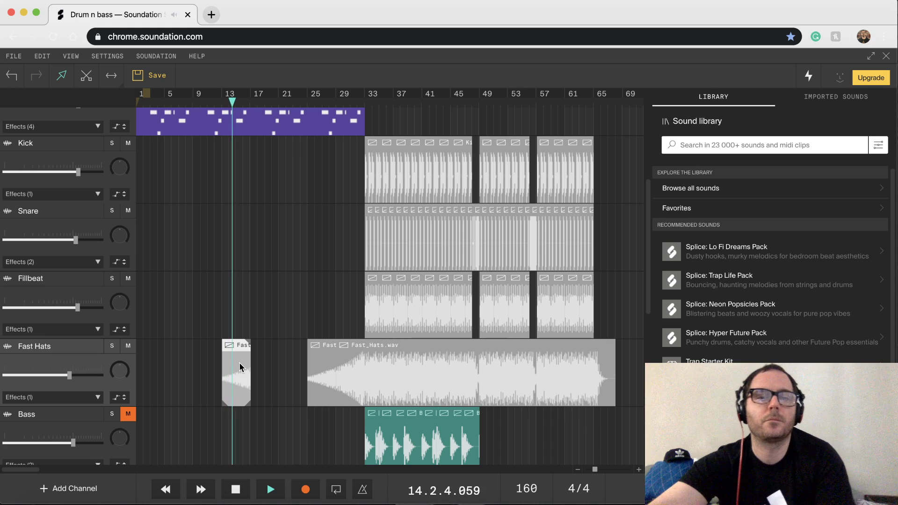
key(space)
drag(229, 366, 213, 370)
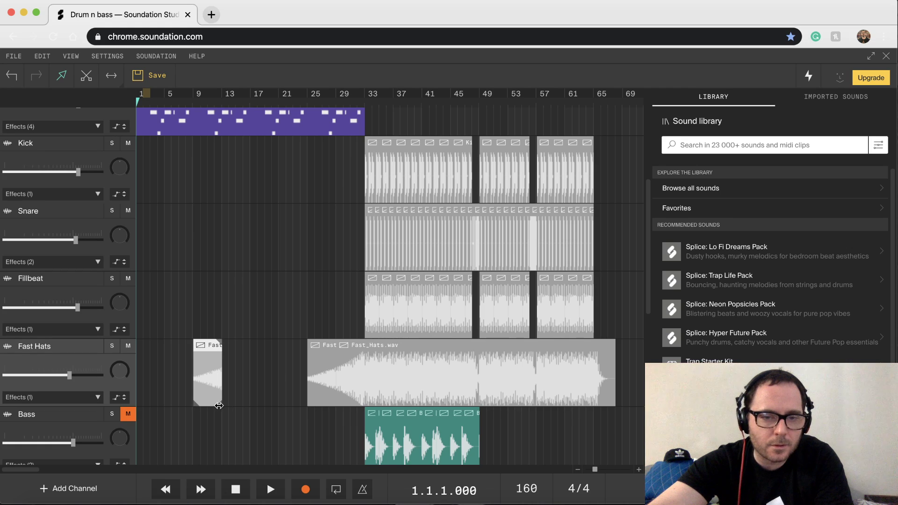
drag(222, 405, 241, 405)
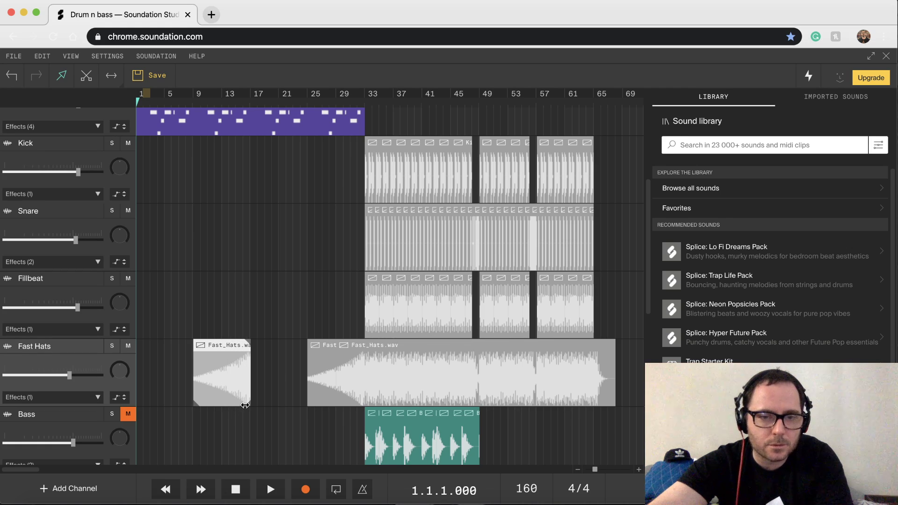
drag(222, 385, 280, 385)
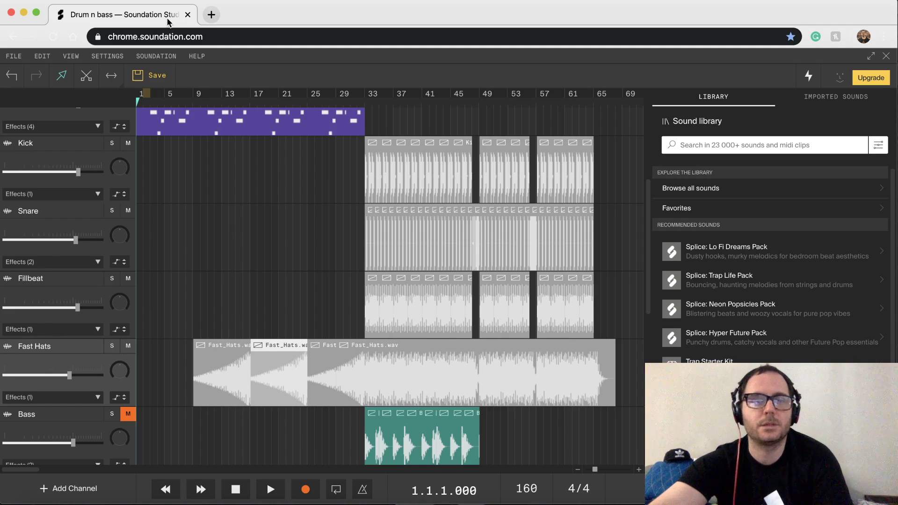
Play the arrangement from the beginning into the drop to check how the intro builds.
key(space)
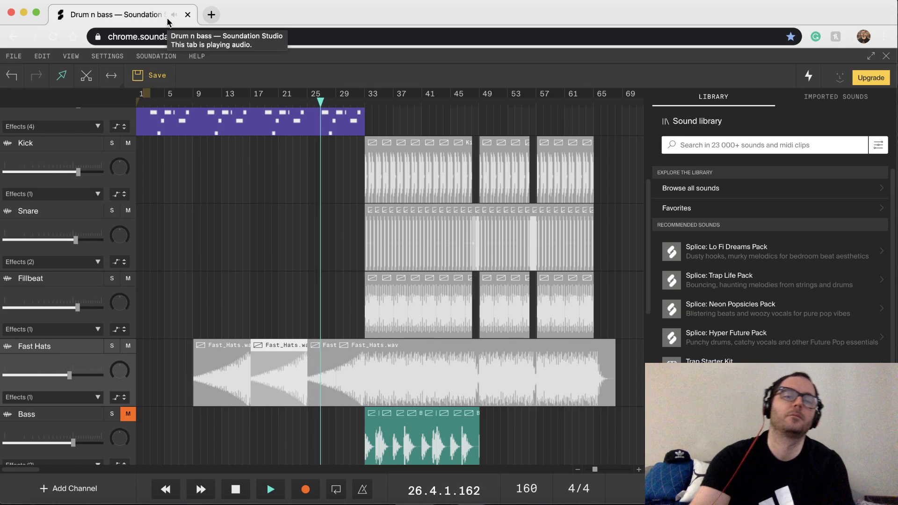
scroll(227, 255, up, 5)
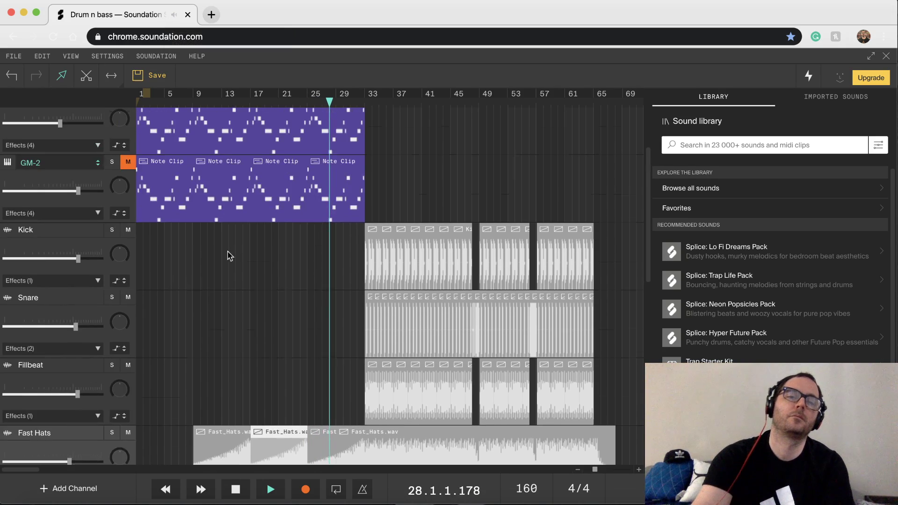
scroll(282, 283, up, 3)
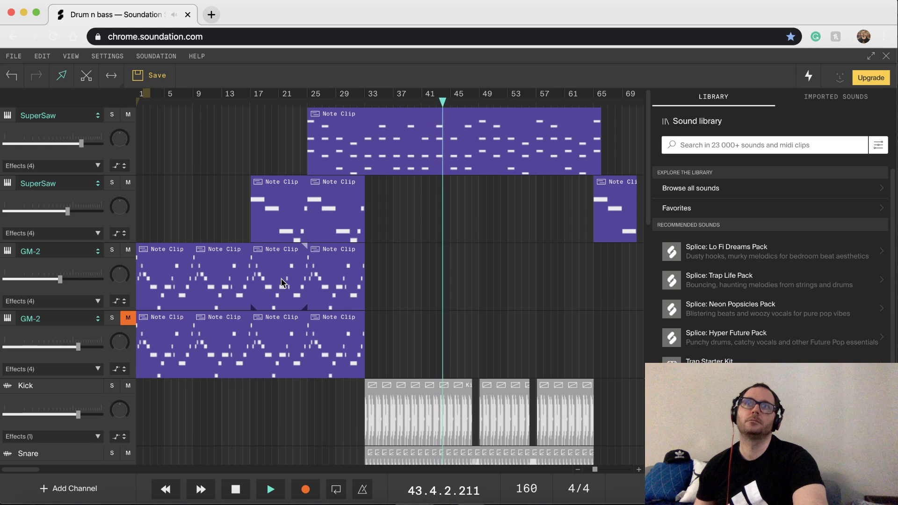
key(space)
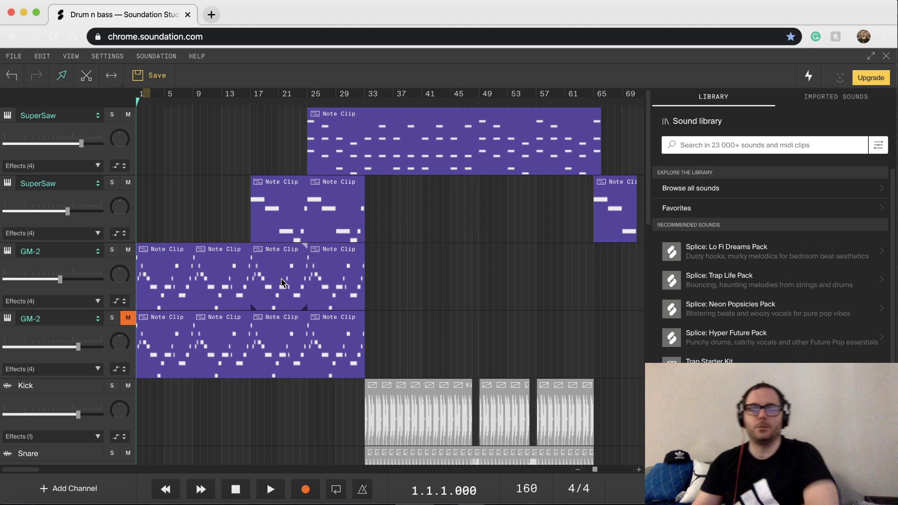
Open the Drum 'n' Bass Starter Kit in the sound library and audition its BeatBlitz loops.
scroll(765, 310, down, 5)
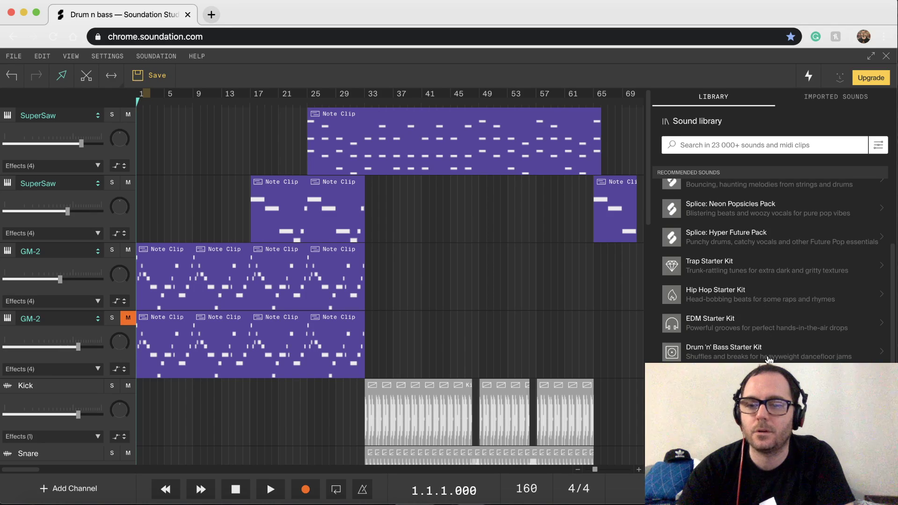
click(740, 356)
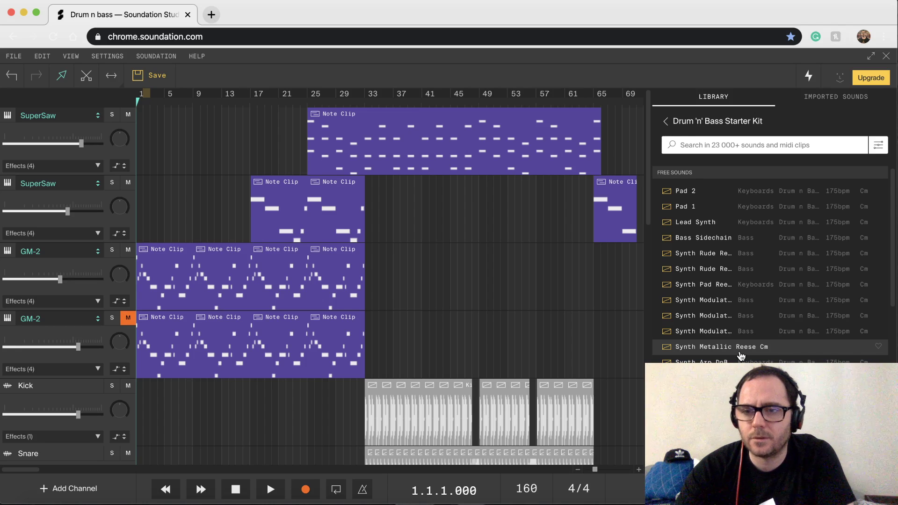
scroll(740, 359, down, 5)
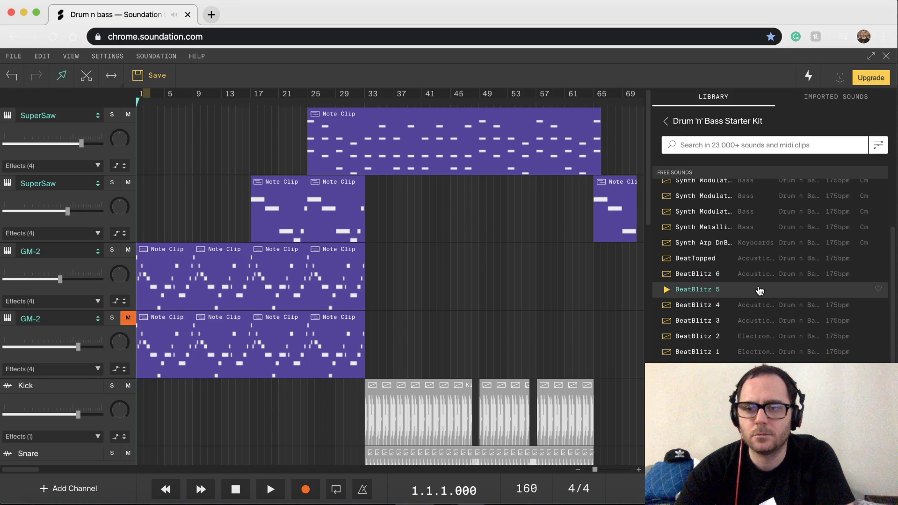
click(721, 337)
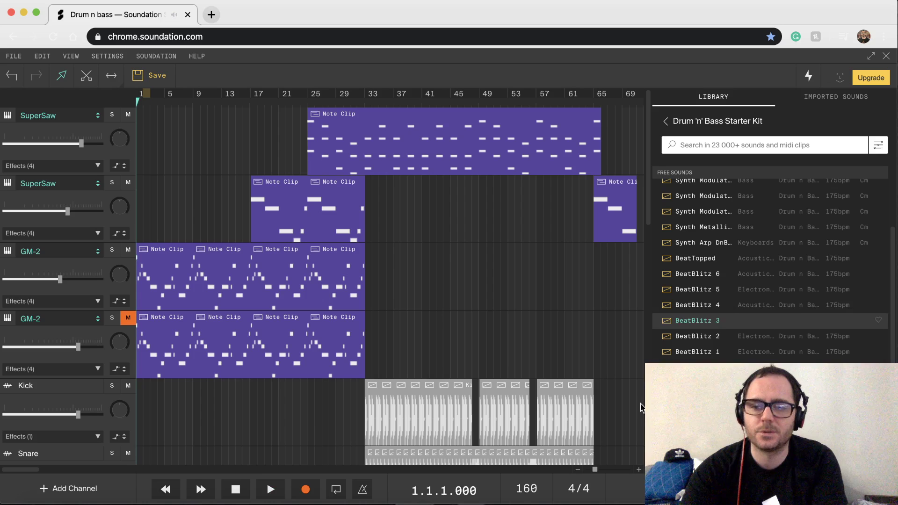
Shrink the channels to compact height and delete the Reverb, Delay, and Bass channels.
drag(648, 414, 648, 438)
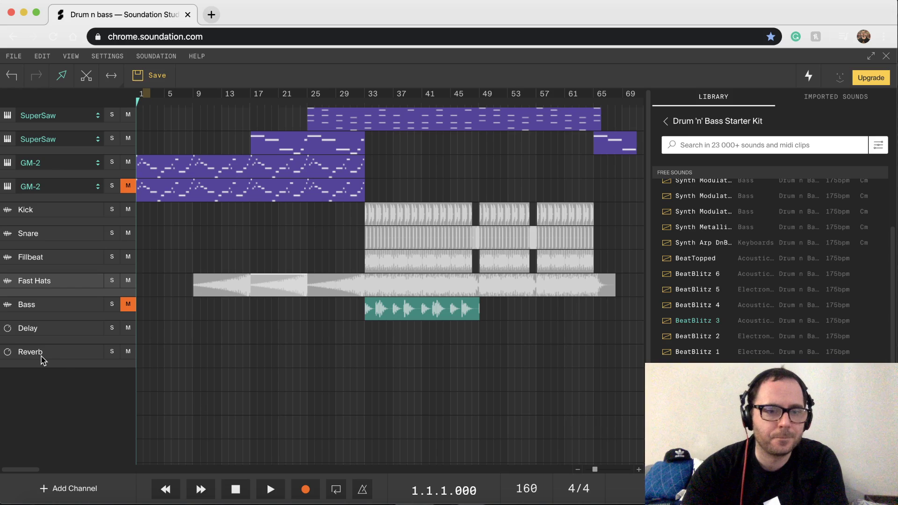
key(Delete)
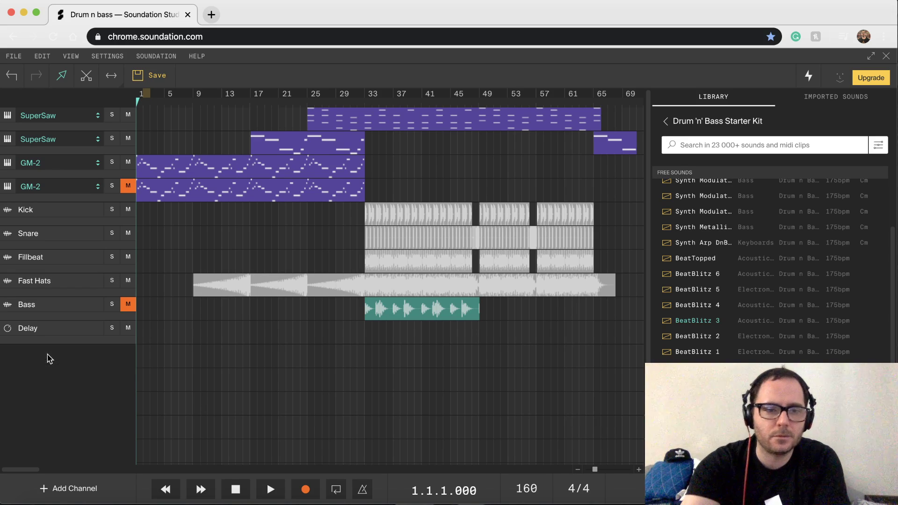
key(Delete)
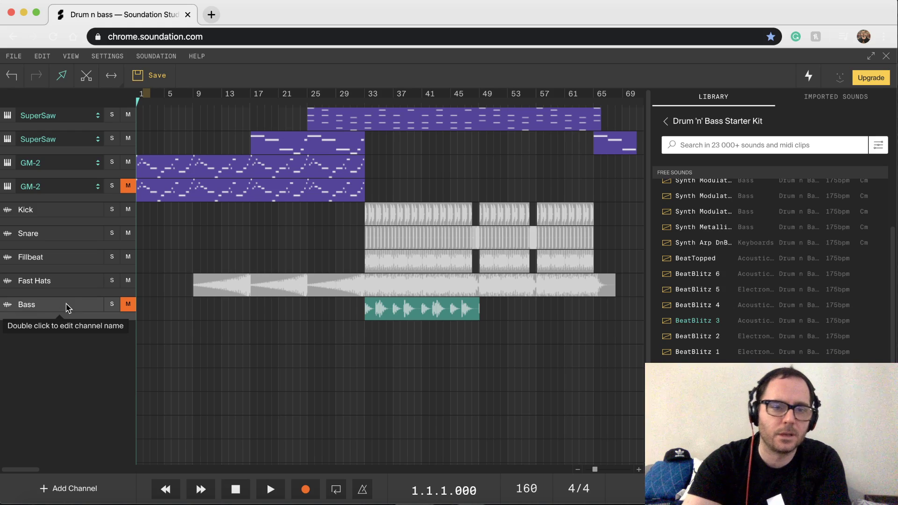
key(Delete)
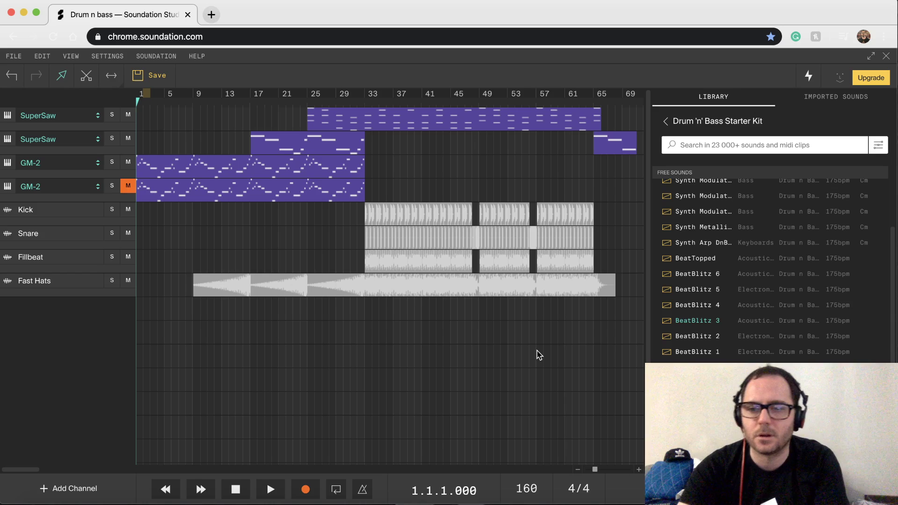
Add an audio channel below Fast Hats to hold a loop from the library.
drag(700, 322, 372, 320)
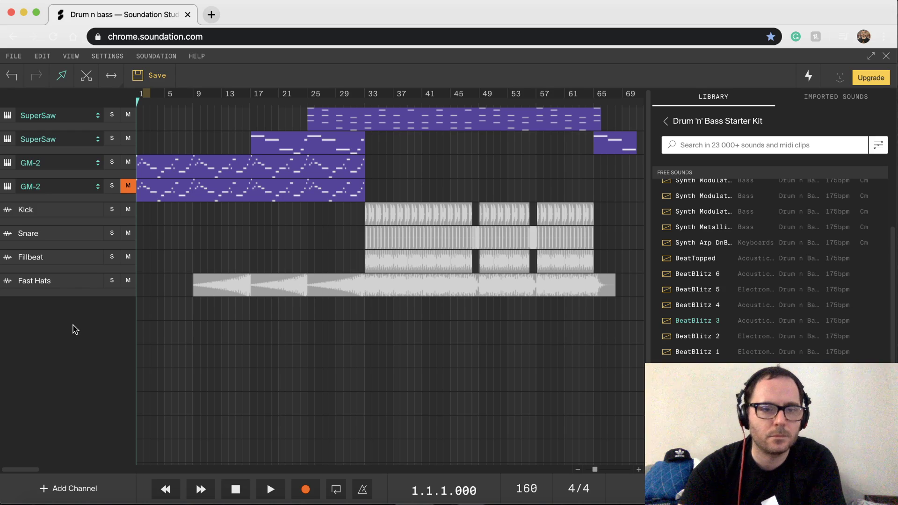
click(55, 491)
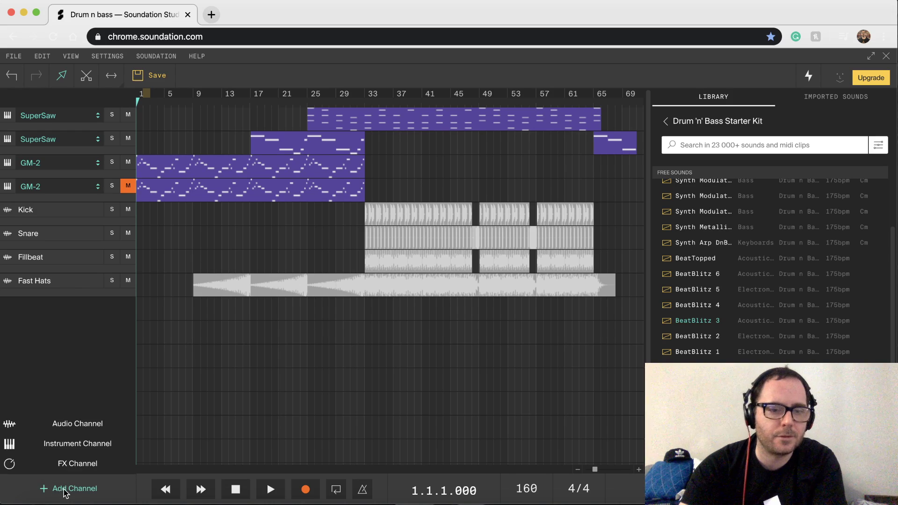
click(69, 427)
Place the BeatBlitz 3 loop on the new audio channel at bar 33 and time-stretch it to fit the song tempo.
drag(692, 321, 381, 320)
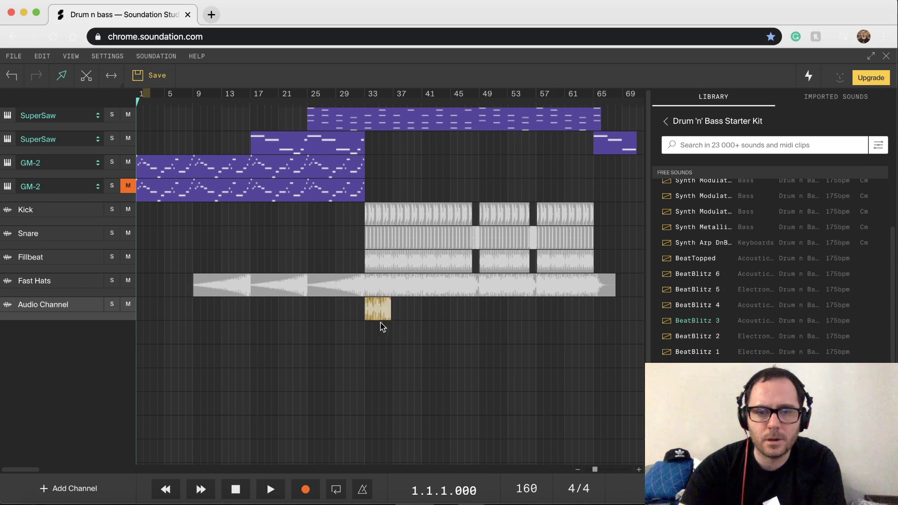
right_click(379, 316)
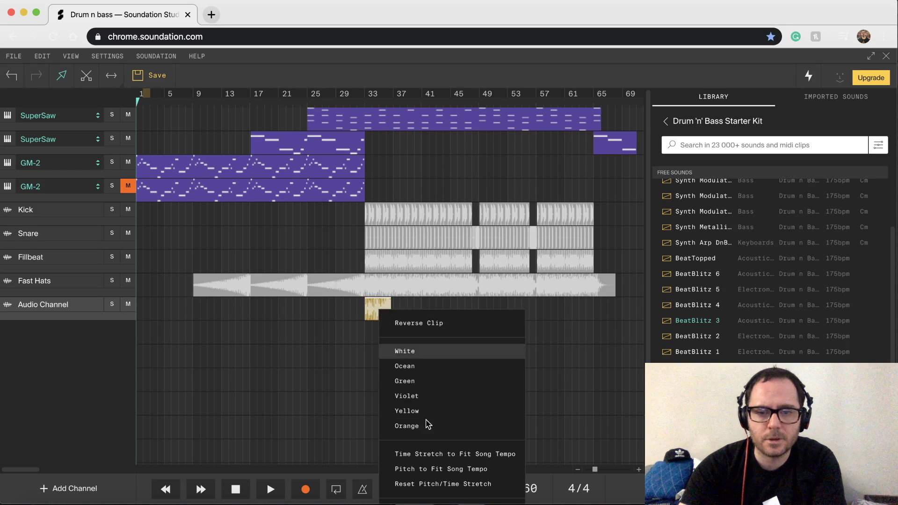
click(450, 456)
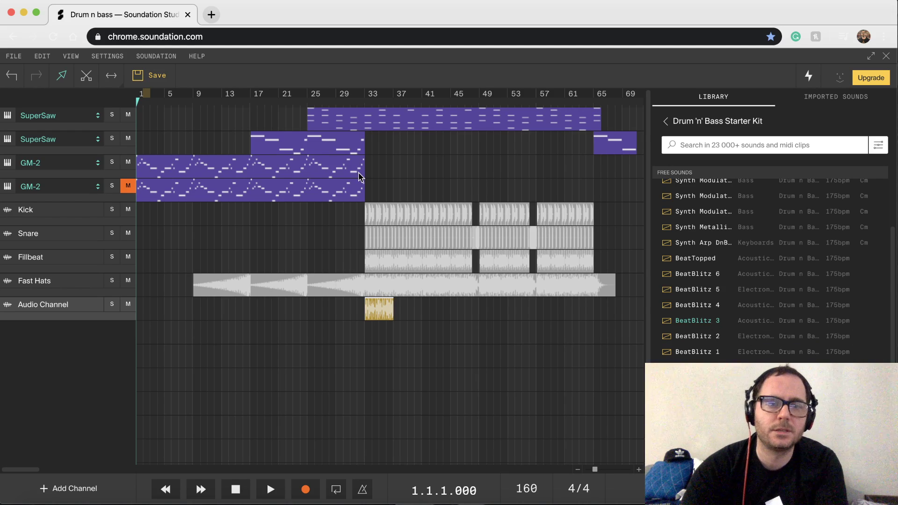
Play the BeatBlitz 3 clip from bar 33 in the mix and soloed, and delete the clip.
click(364, 101)
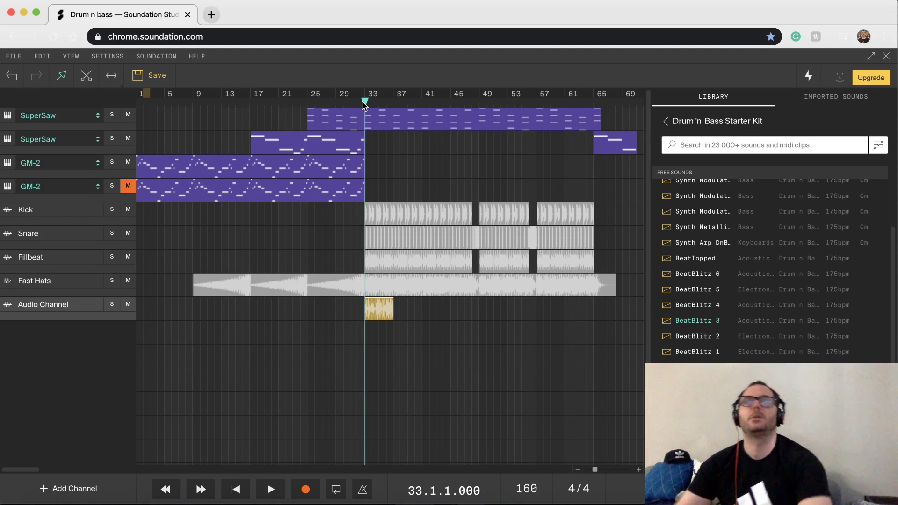
key(space)
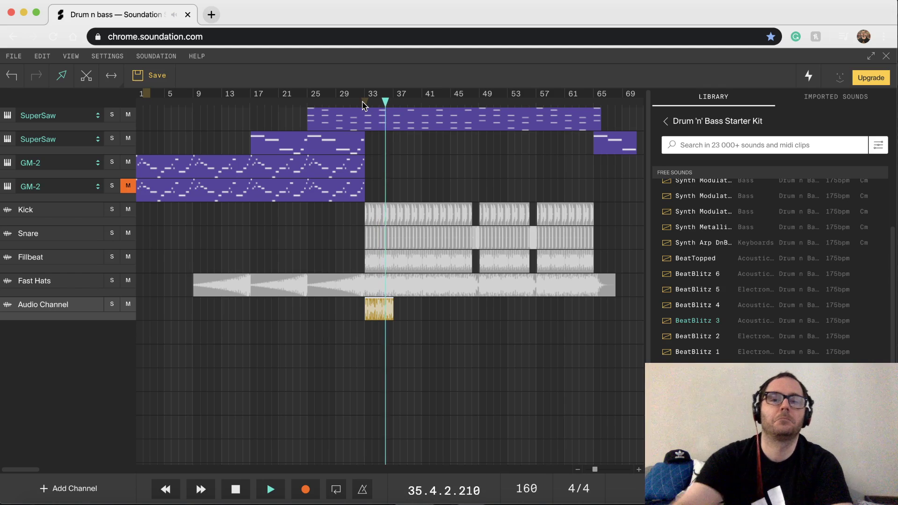
click(112, 305)
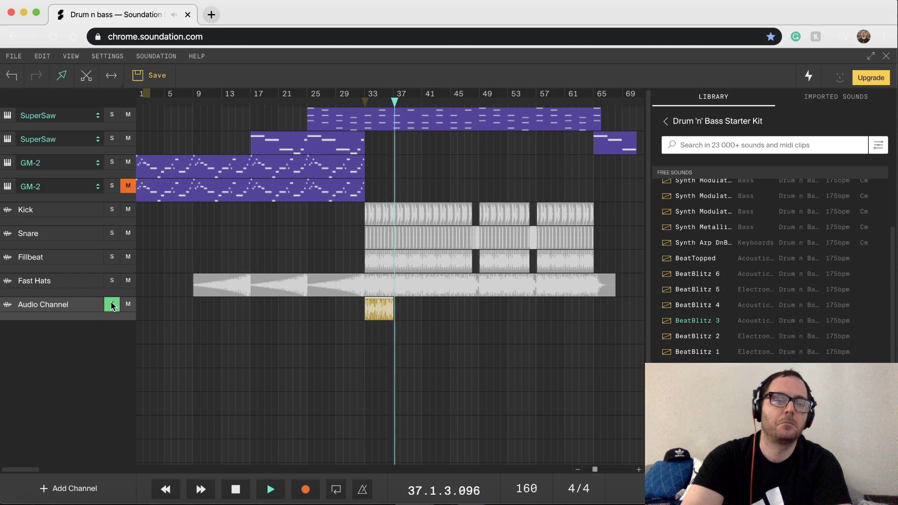
key(space)
key(space)
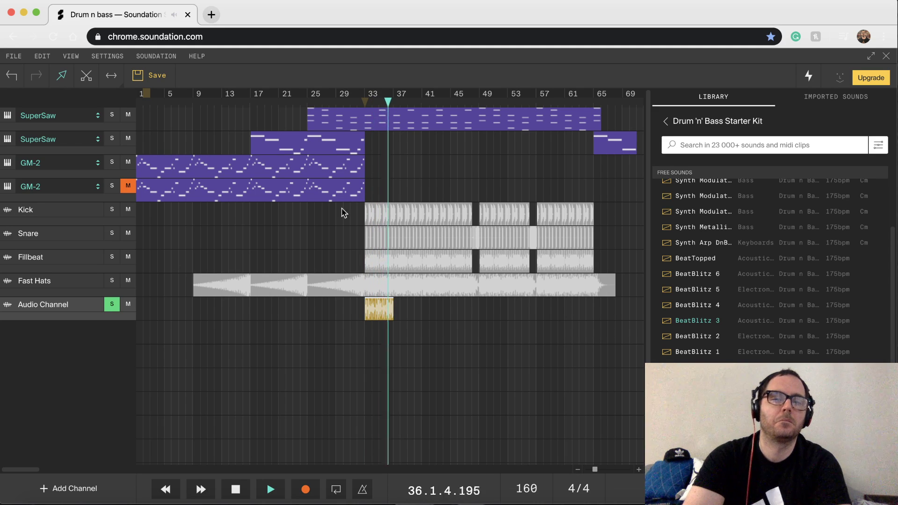
key(space)
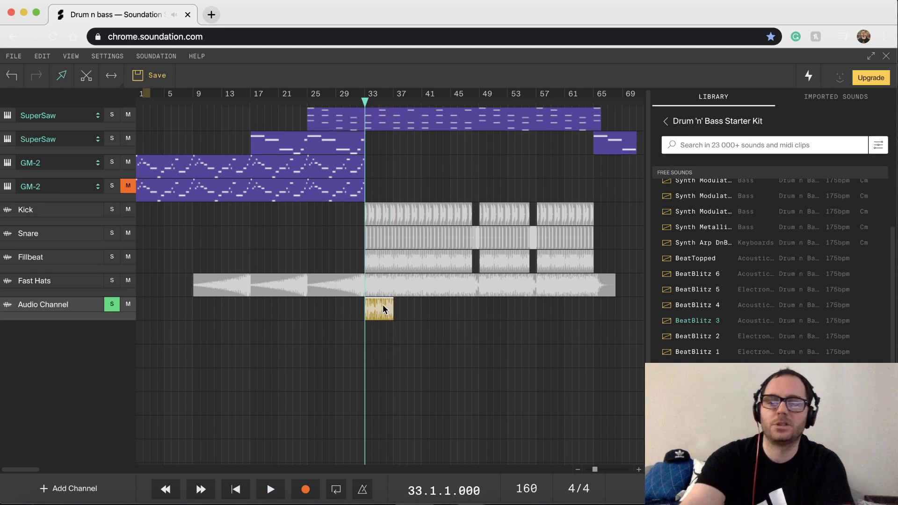
key(Delete)
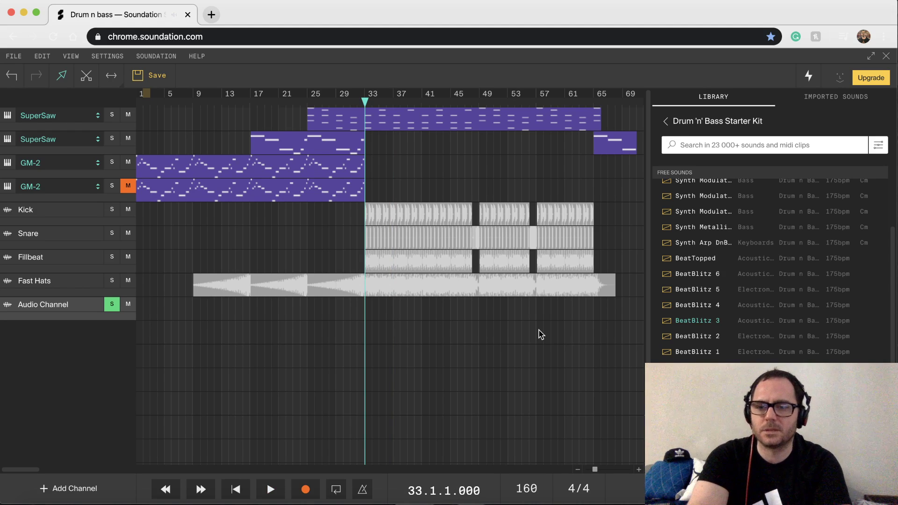
Audition the BeatBlitz 1 loop and return to the sound library overview.
click(701, 352)
scroll(702, 351, down, 5)
key(space)
click(667, 121)
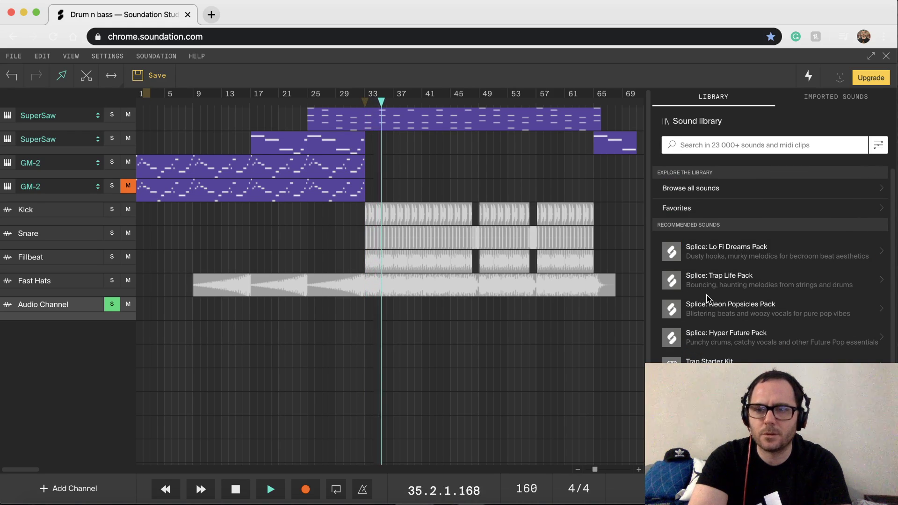
key(space)
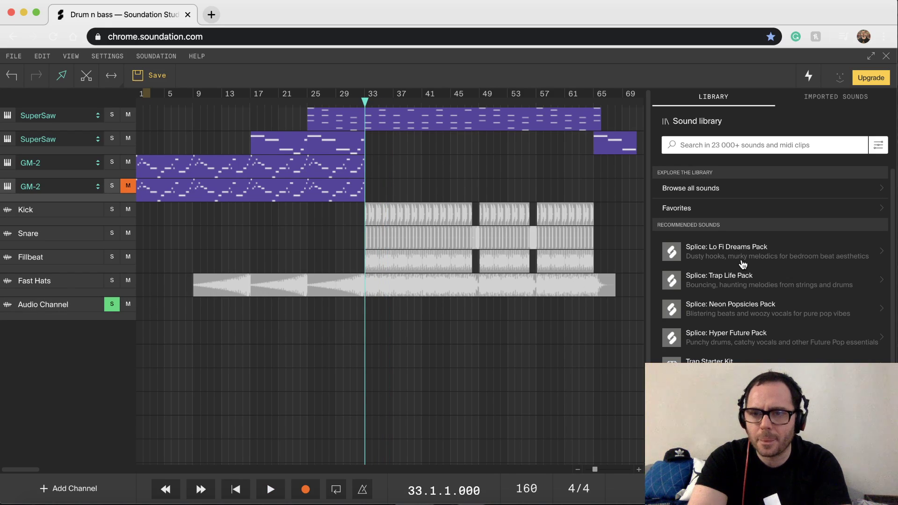
Look through the free sounds in the Splice: Hyper Future Pack and return to the list of recommended sounds.
scroll(743, 265, down, 3)
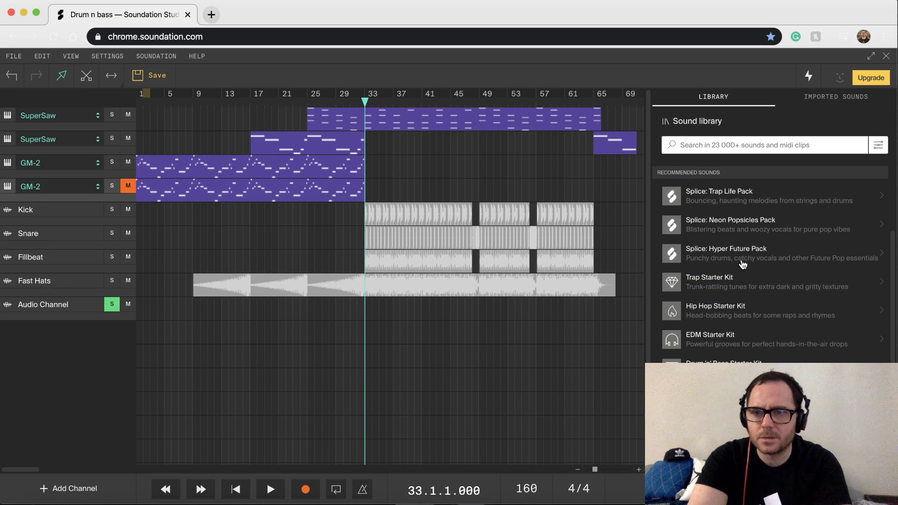
click(743, 256)
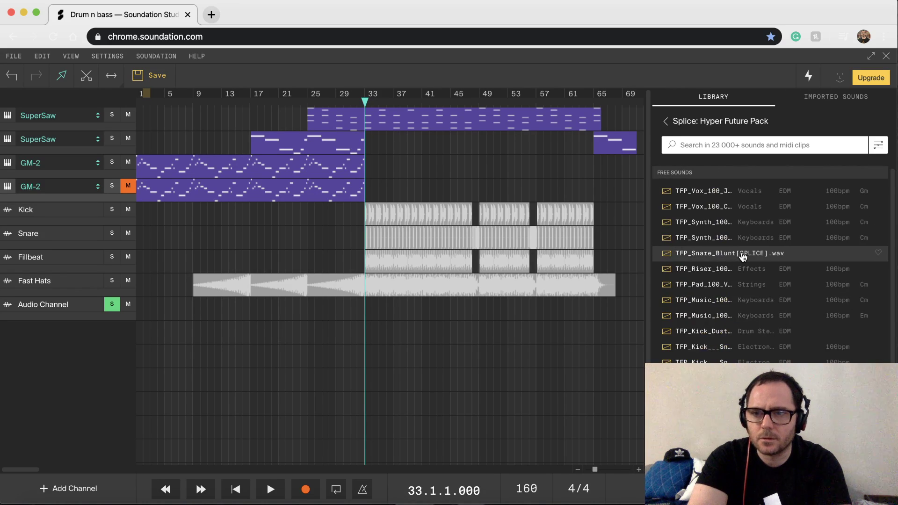
scroll(743, 257, down, 2)
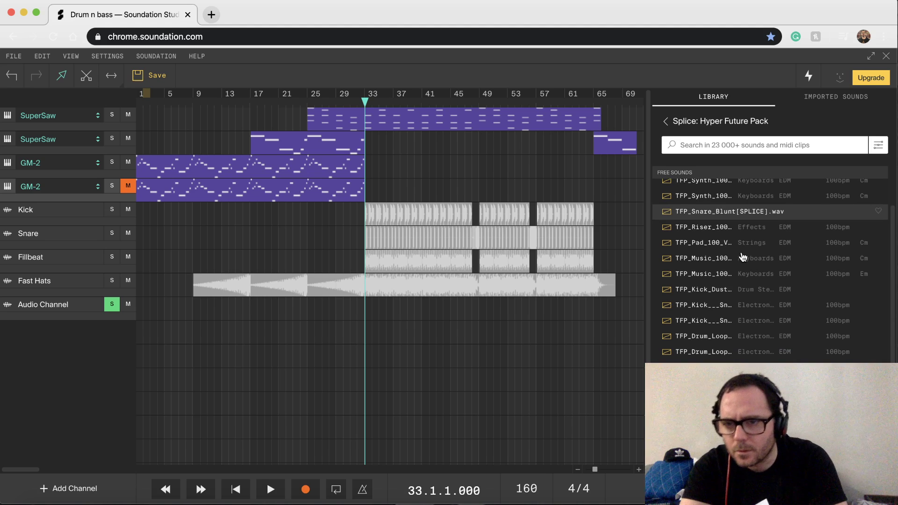
click(666, 124)
scroll(748, 345, down, 4)
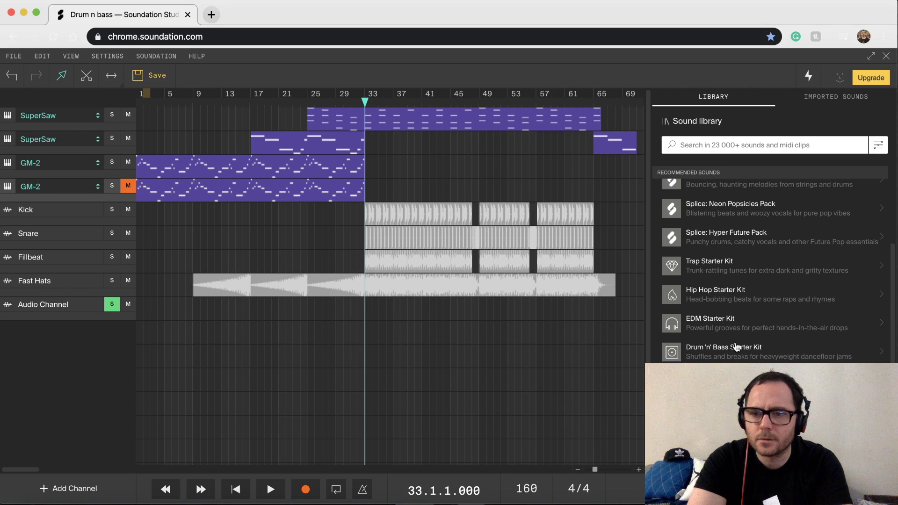
Open the Drum 'n' Bass Starter Kit and audition its synth bass and Snare Drop sounds.
click(726, 348)
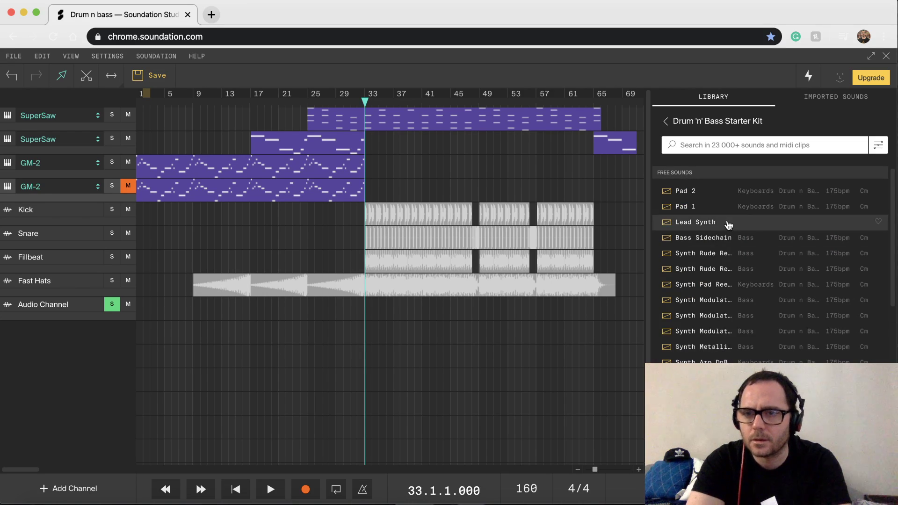
click(757, 256)
click(768, 300)
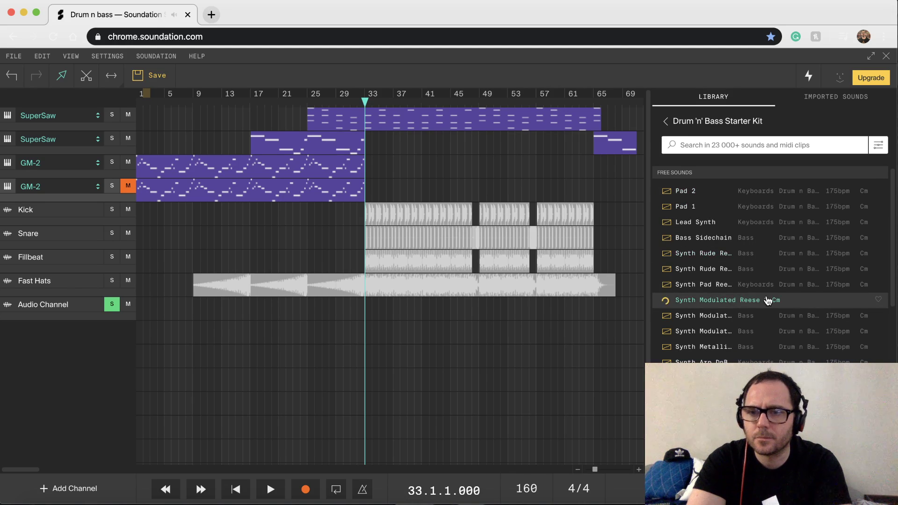
scroll(767, 300, down, 5)
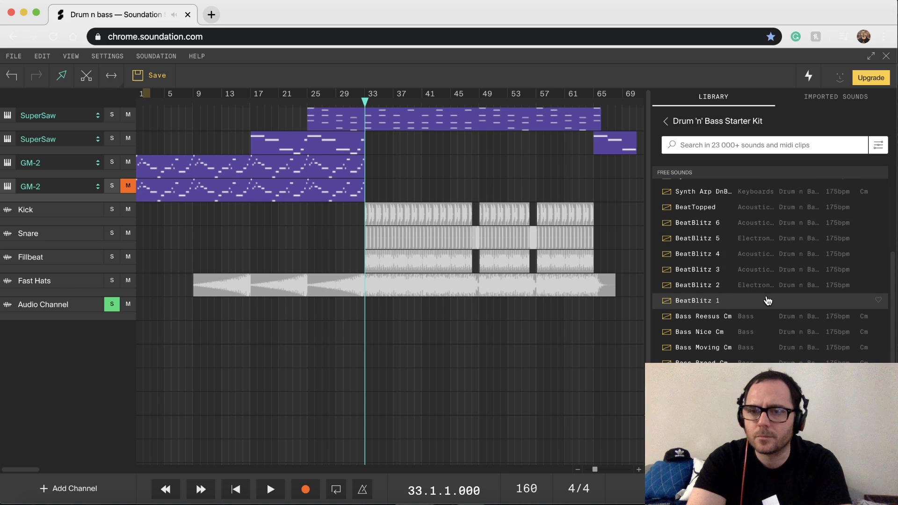
scroll(767, 300, down, 4)
click(767, 290)
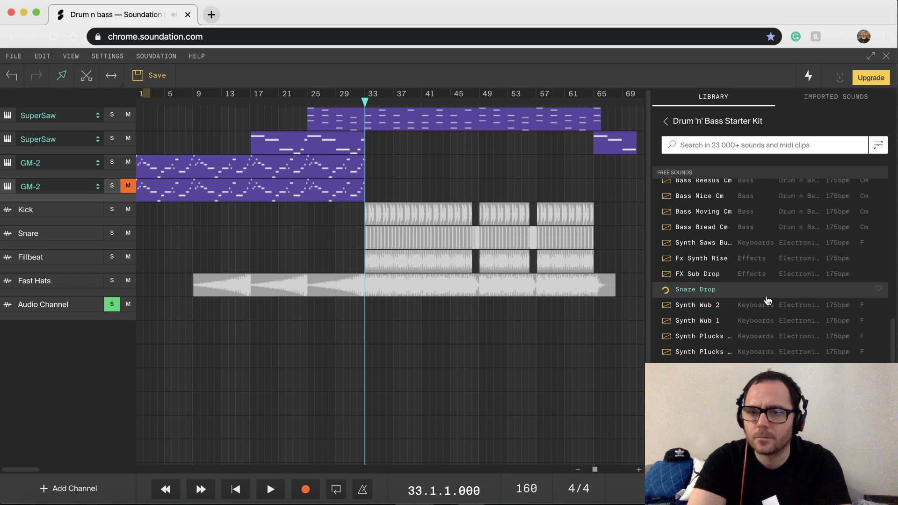
click(773, 358)
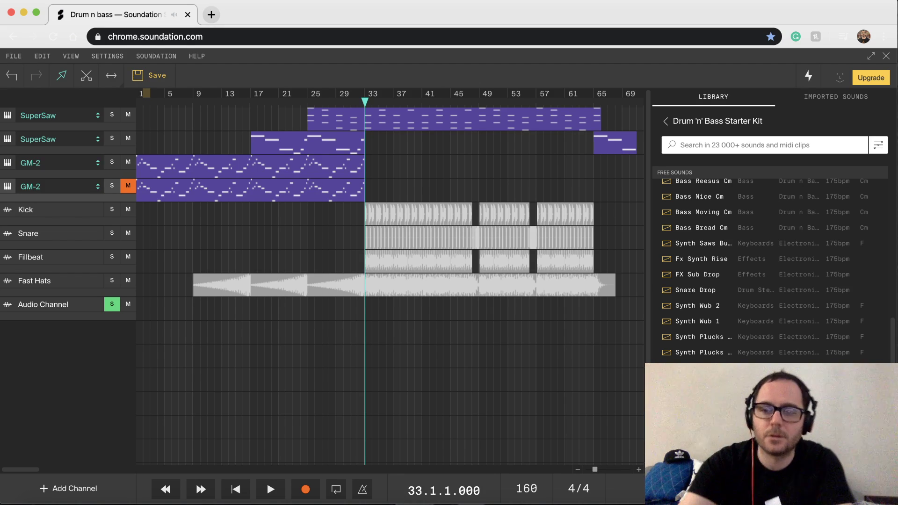
Place another starter kit loop on the audio channel at bar 33, pitch it to fit the song tempo, and play it soloed.
drag(696, 383, 381, 312)
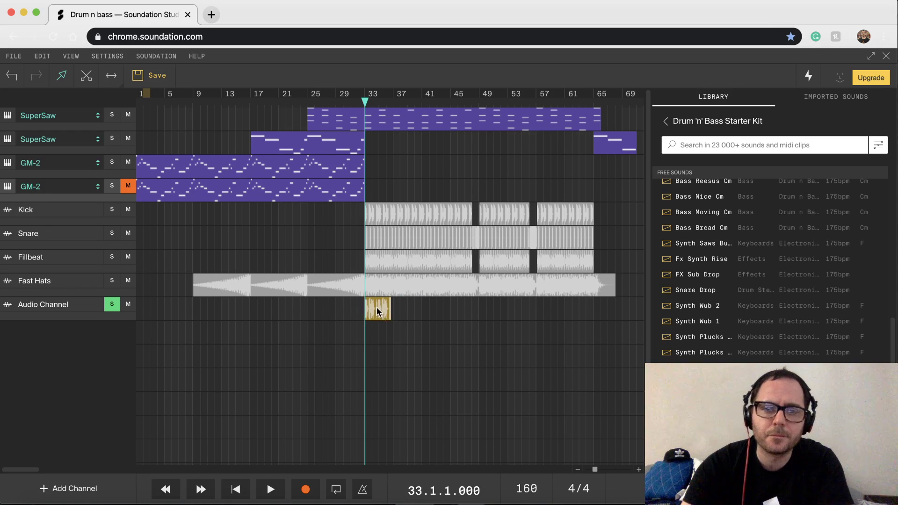
right_click(378, 312)
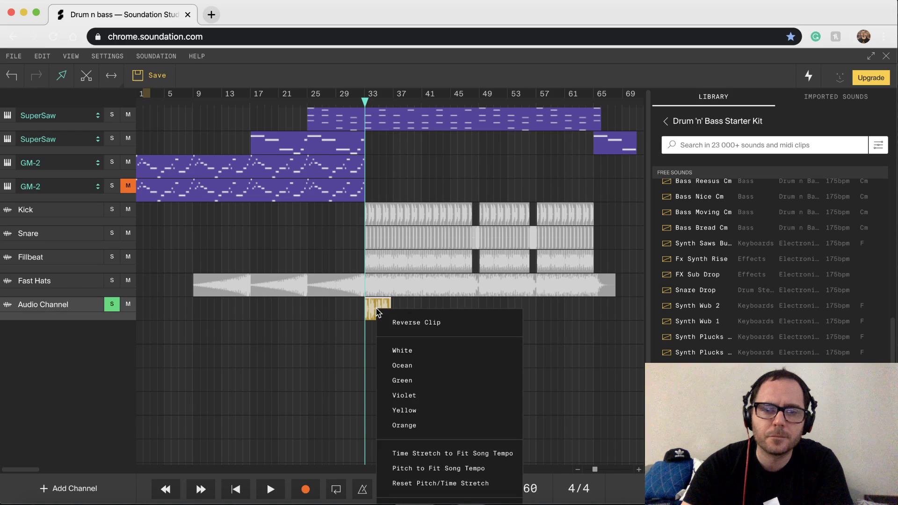
click(441, 468)
key(space)
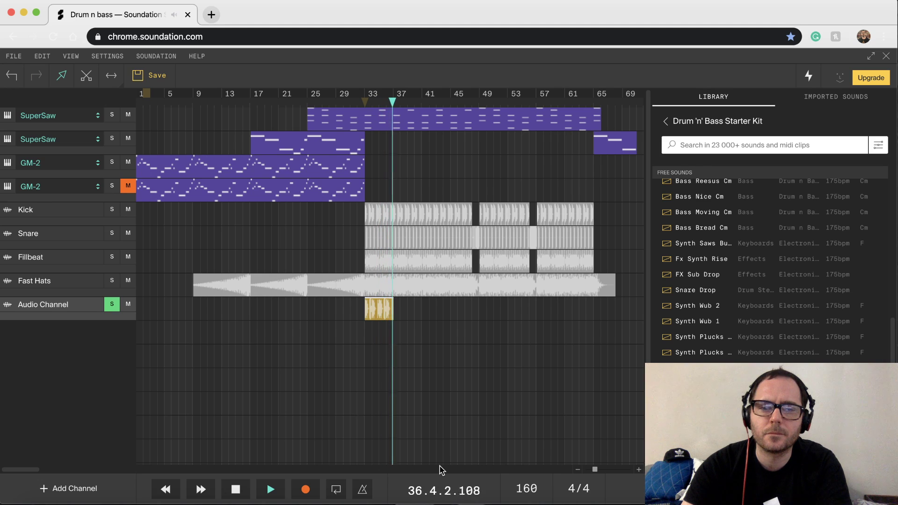
key(space)
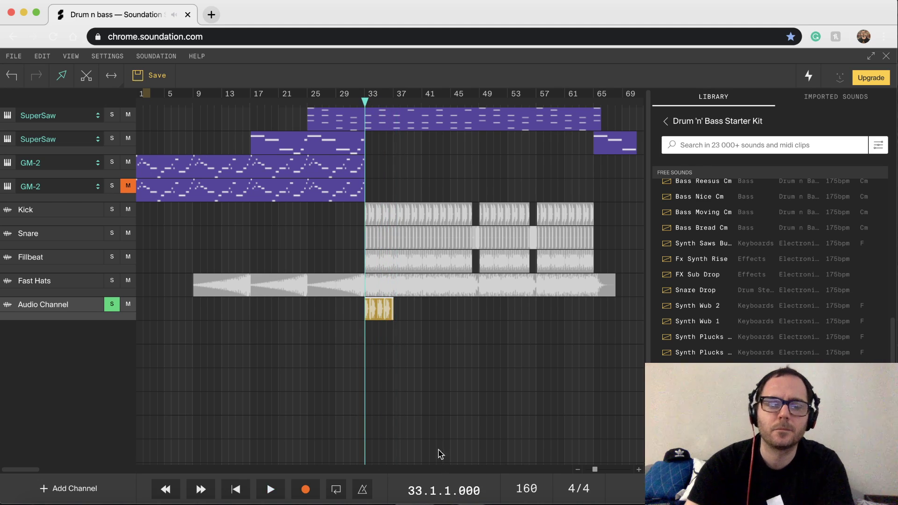
Unsolo the audio channel, play the loop in the mix with Kick and Snare temporarily muted, and delete the loop clip.
click(111, 310)
key(space)
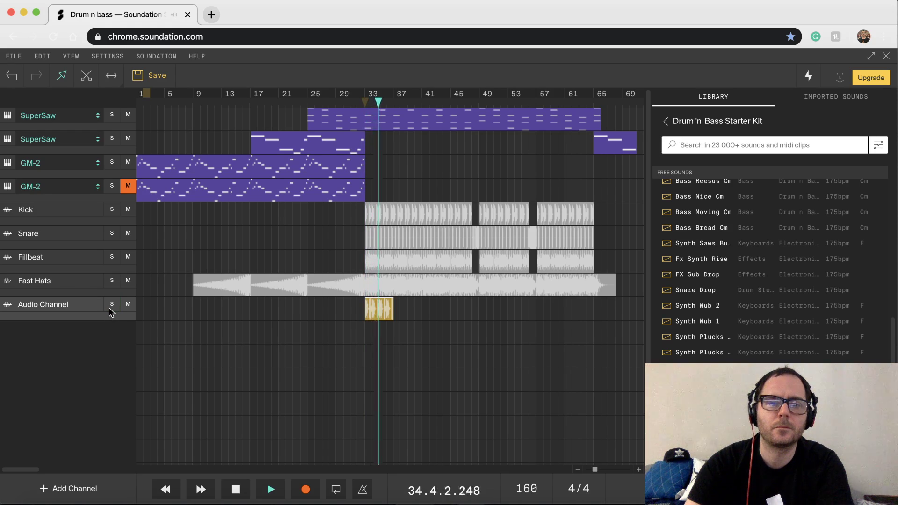
click(128, 209)
click(130, 238)
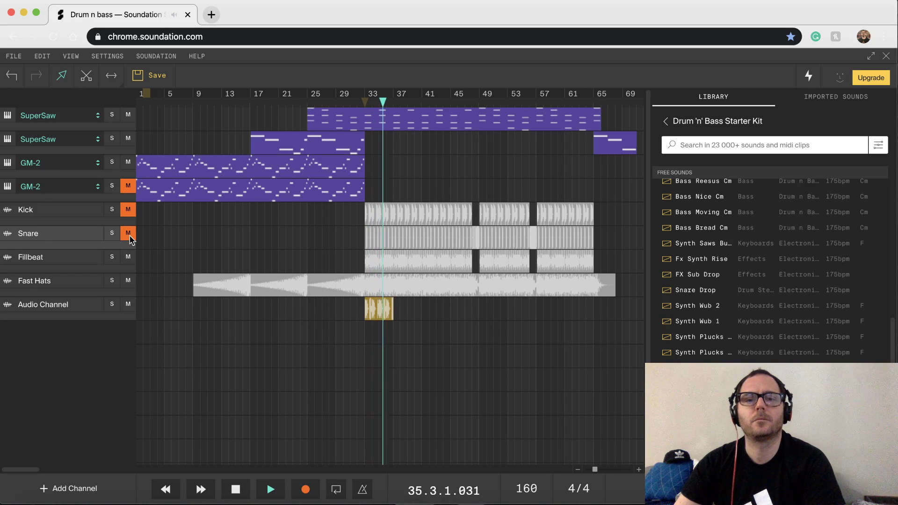
key(space)
click(127, 237)
click(128, 209)
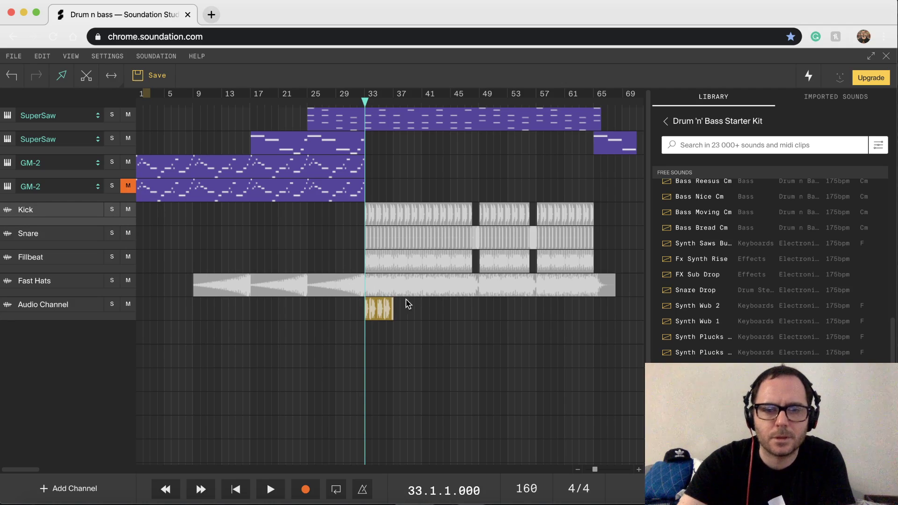
key(Delete)
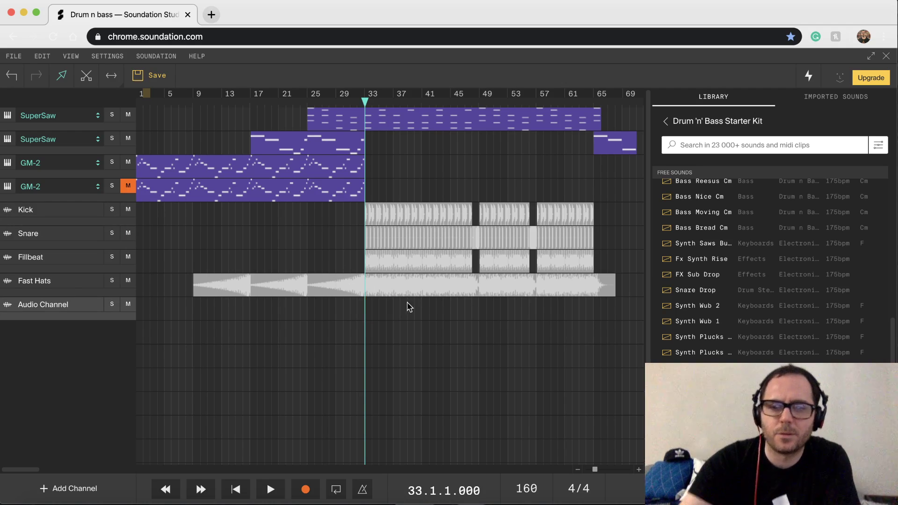
Look through the Drum 'n' Bass Starter Kit again and audition BeatBlitz 3.
scroll(740, 322, up, 5)
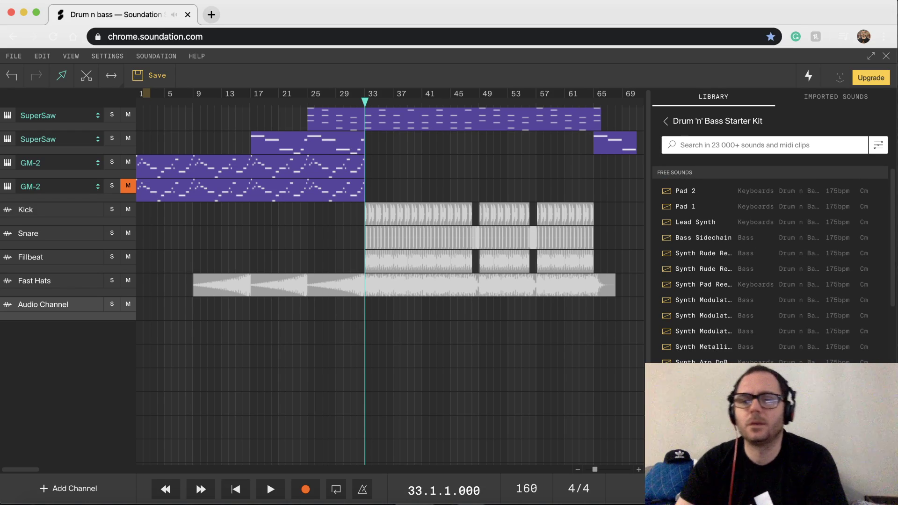
key(space)
key(space)
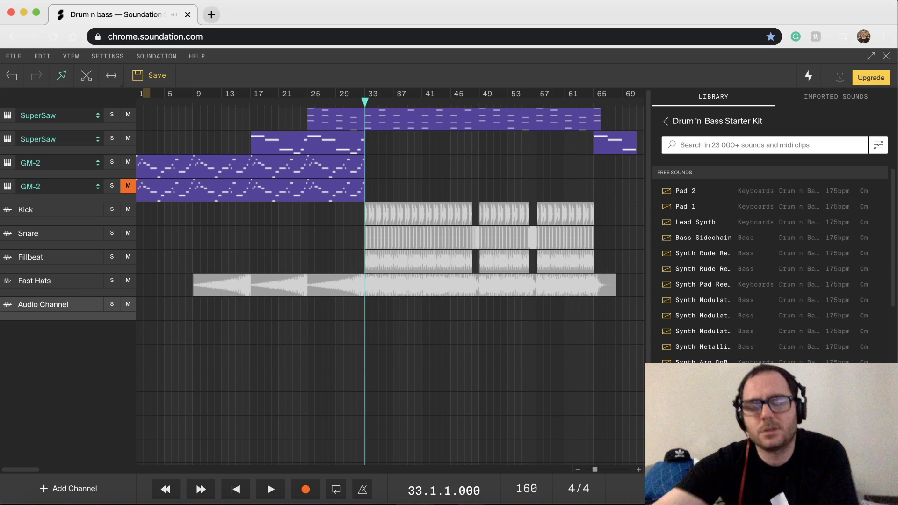
scroll(771, 266, down, 3)
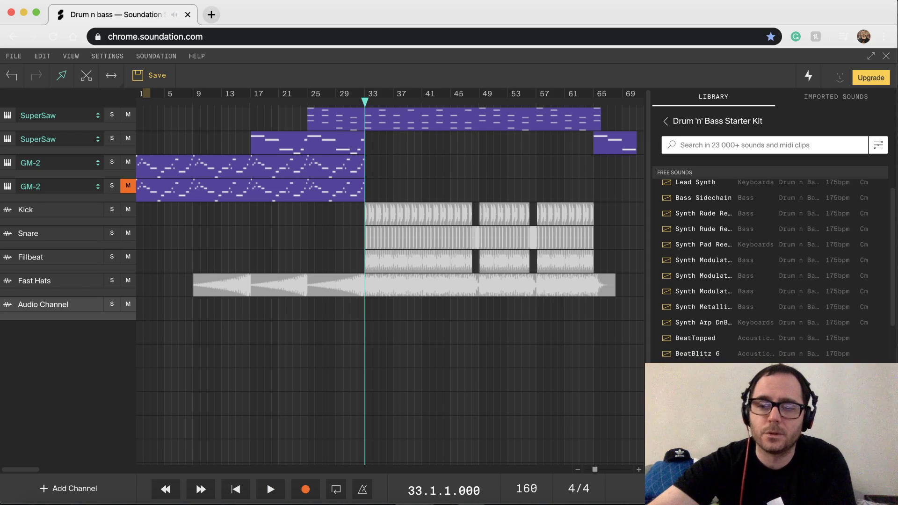
key(space)
key(space)
scroll(701, 339, down, 4)
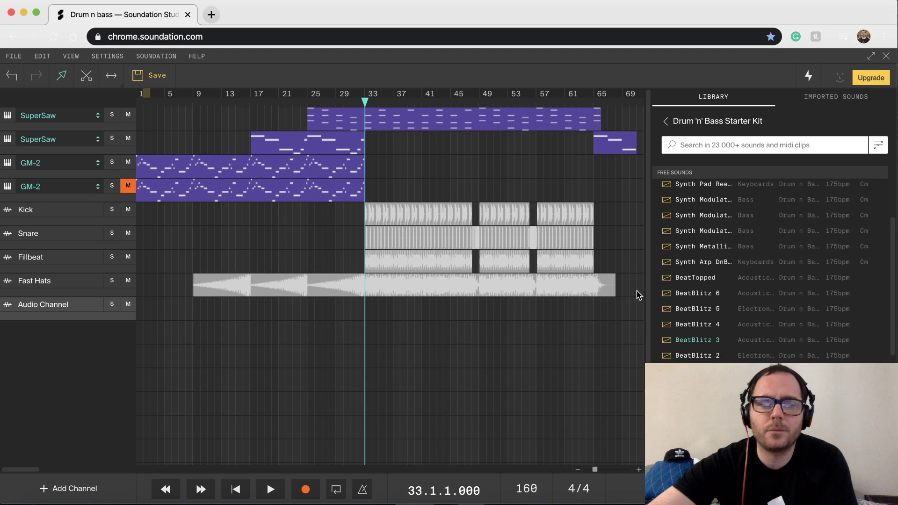
Delete all the clips on the Kick, Snare, Fillbeat and Fast Hats channels and set the song tempo to 170.
drag(637, 290, 183, 211)
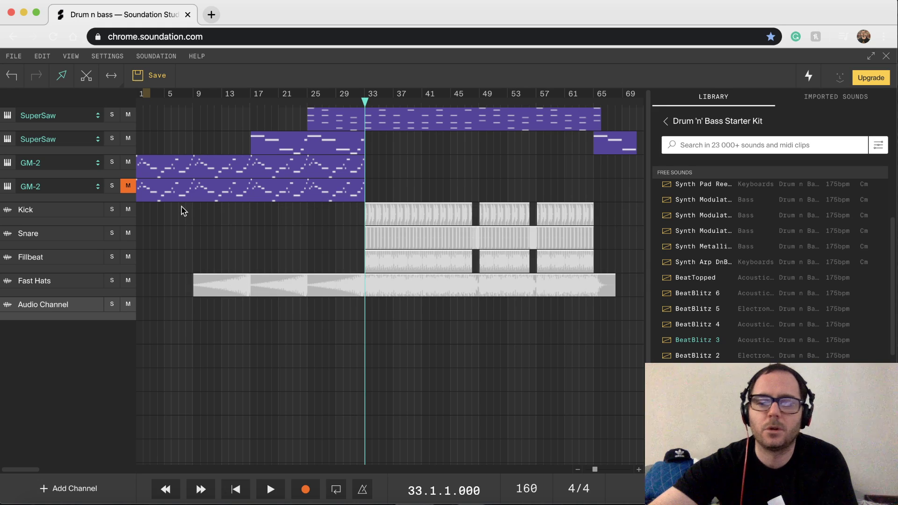
key(Delete)
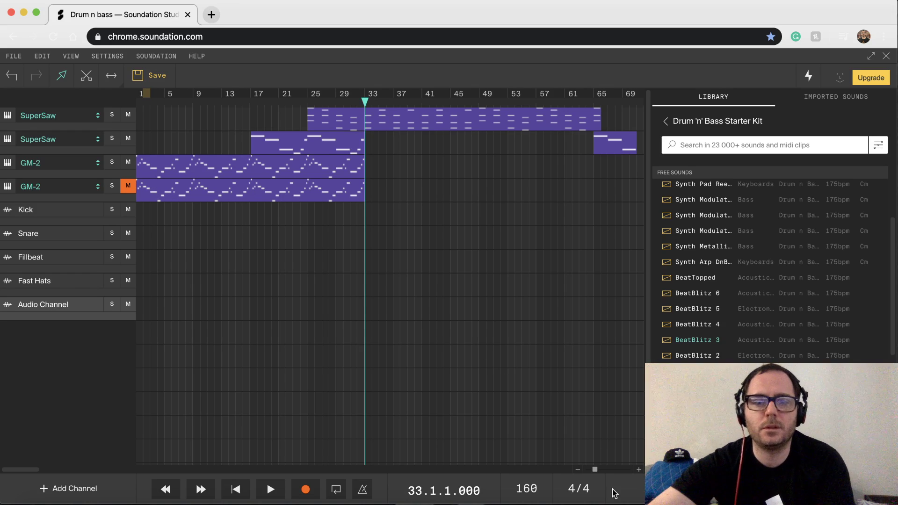
double_click(532, 489)
text(170)
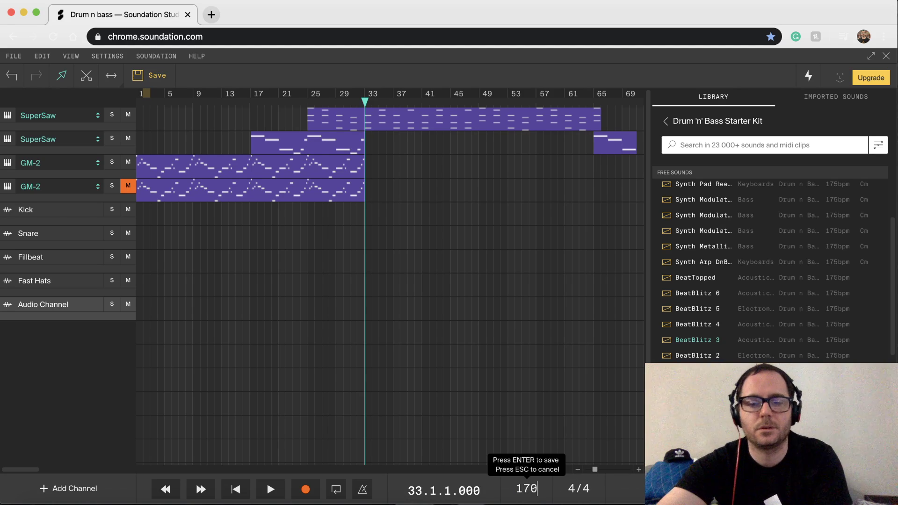
key(Return)
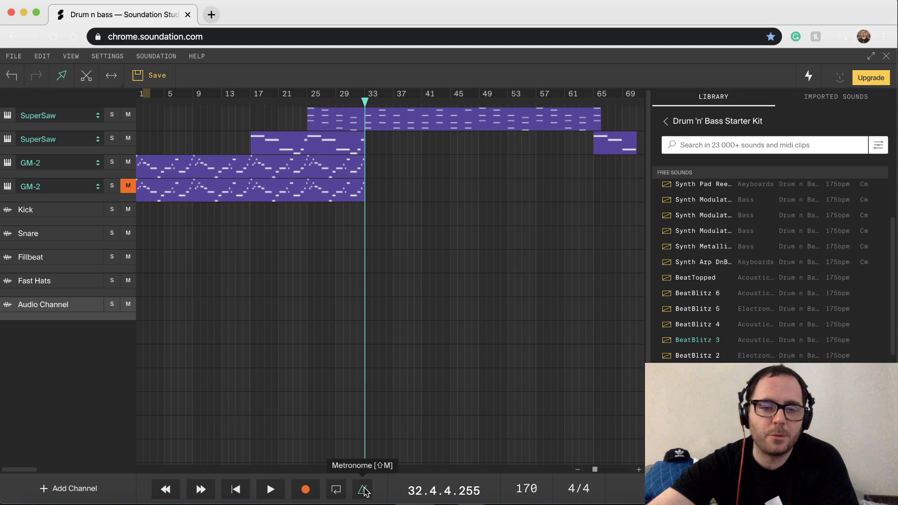
Play the remaining synth parts with the metronome on, from bar 33 and from about bar 12.
key(space)
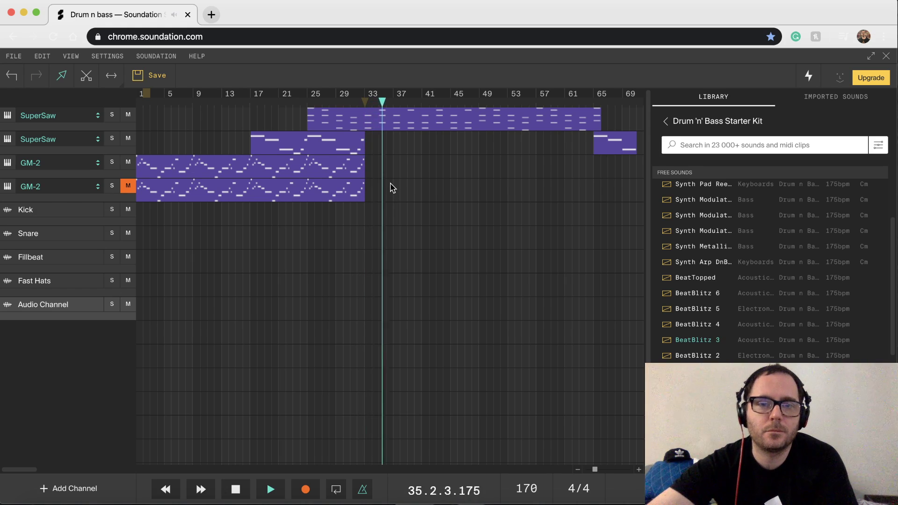
key(space)
click(228, 133)
key(space)
key(space)
click(220, 100)
key(space)
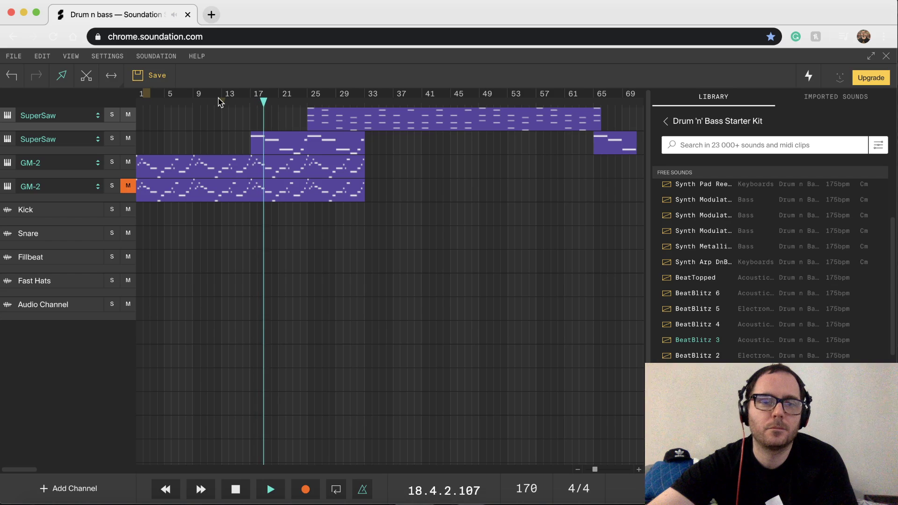
key(space)
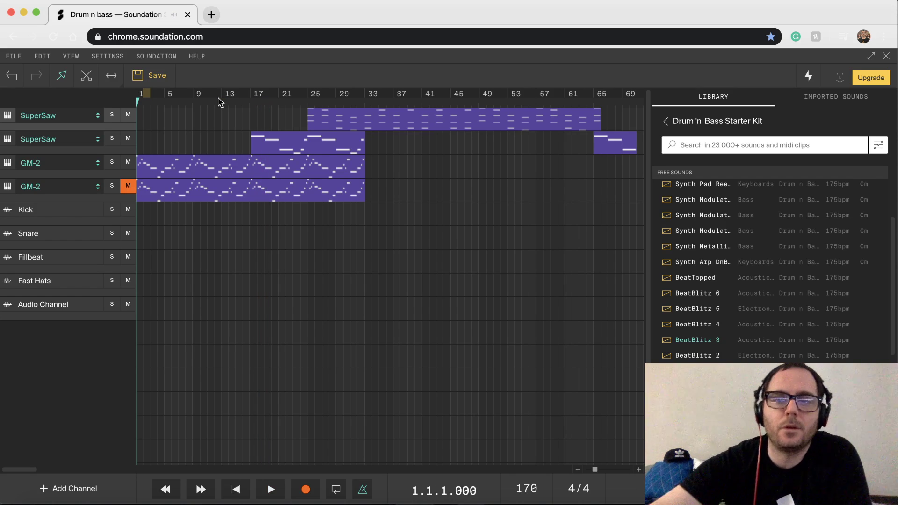
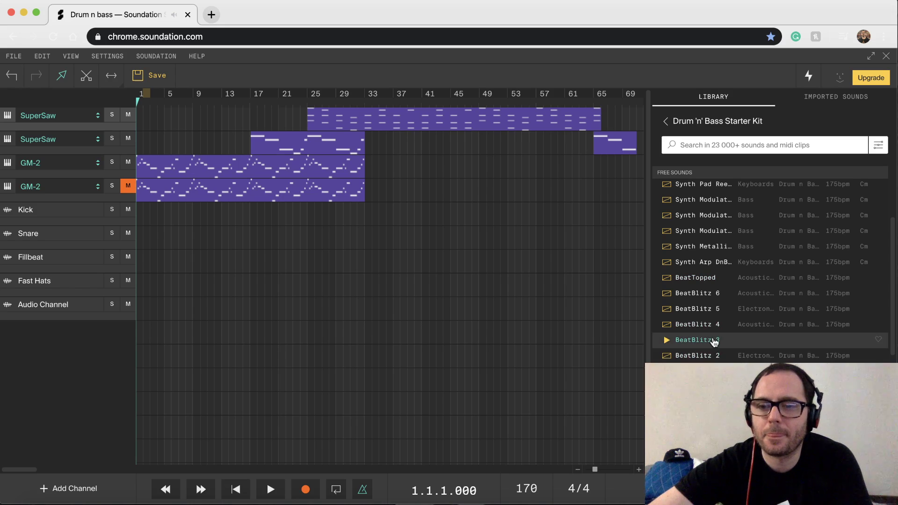
Place BeatBlitz 3 on the Kick channel at bar 33 and time-stretch it to fit the song tempo.
drag(711, 343, 368, 220)
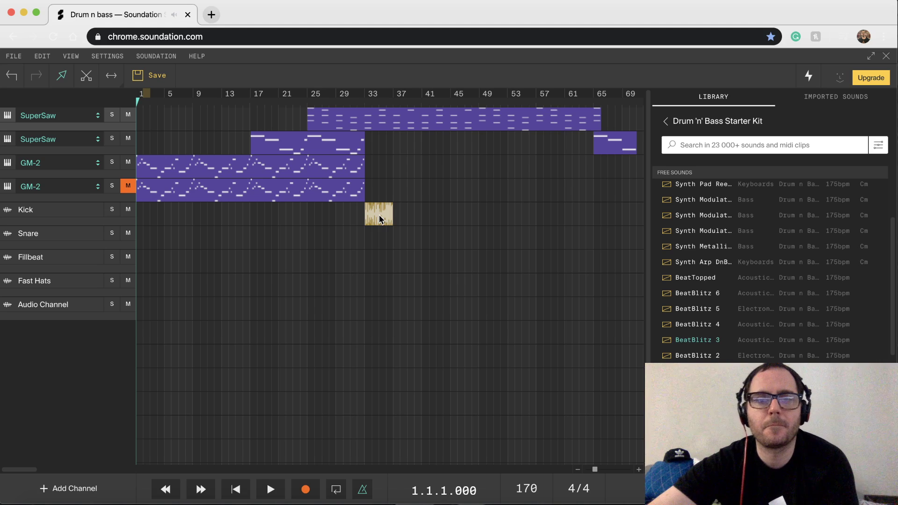
right_click(379, 220)
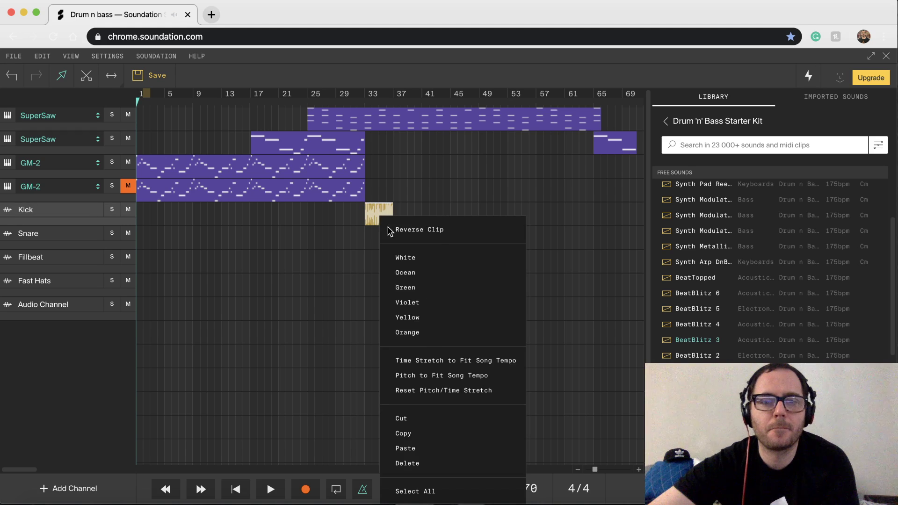
click(440, 364)
Play the drum loop with the synth parts from bar 32, with the metronome off.
key(space)
click(359, 101)
key(space)
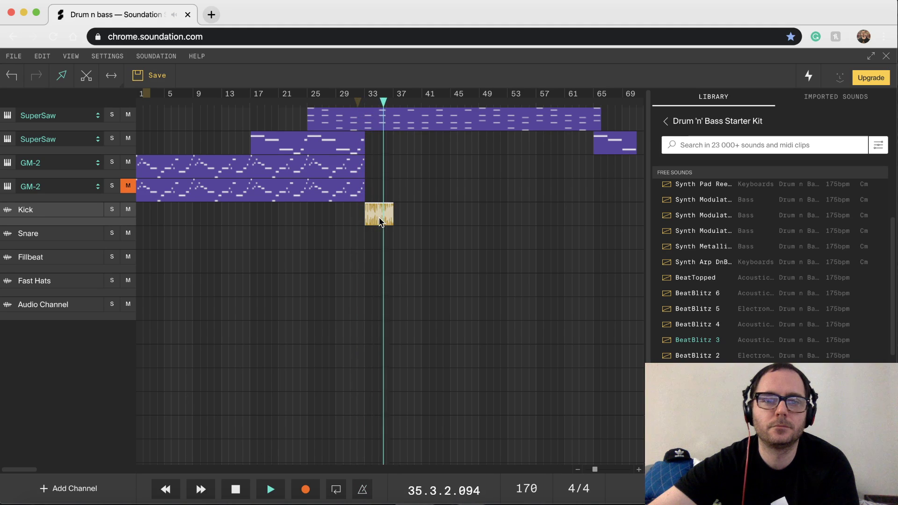
key(space)
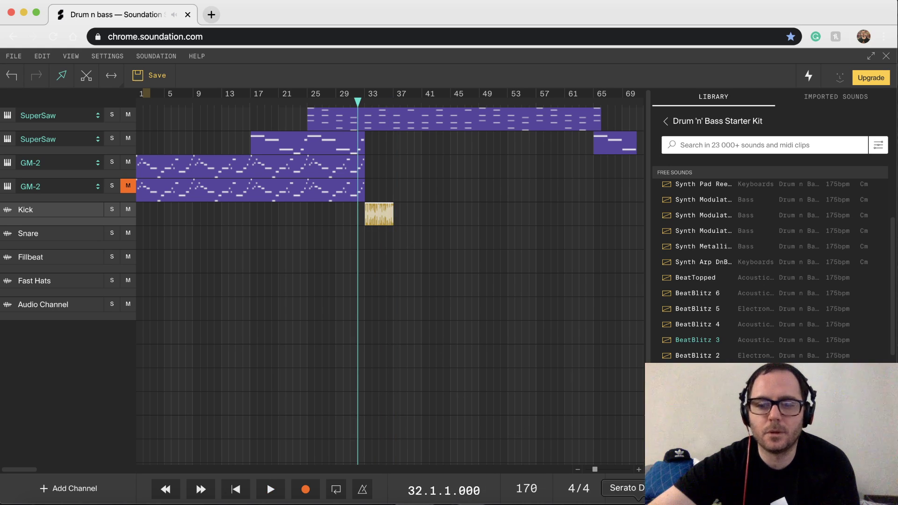
Play the Kick channel's loop from bar 33 and split it at bar 34.
click(638, 470)
click(639, 470)
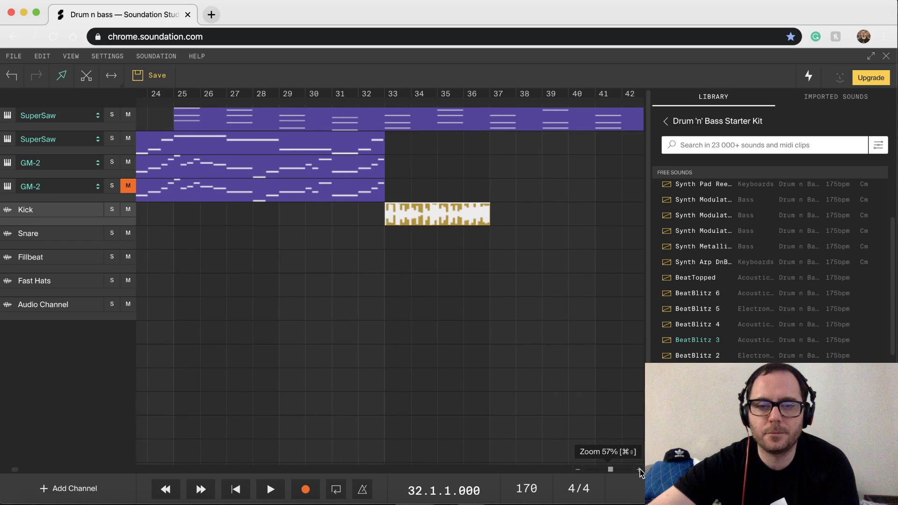
click(638, 469)
click(639, 469)
scroll(614, 377, right, 6)
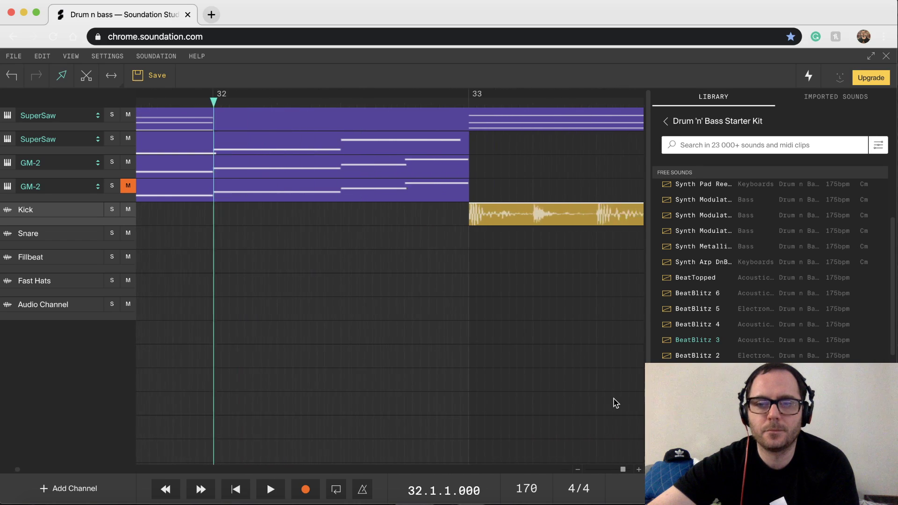
scroll(615, 403, right, 3)
click(237, 102)
key(space)
key(space)
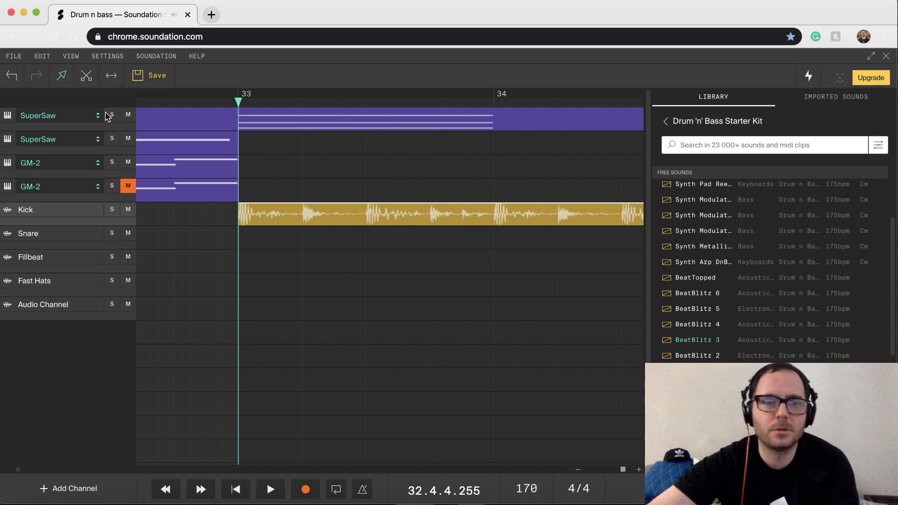
click(497, 223)
click(58, 79)
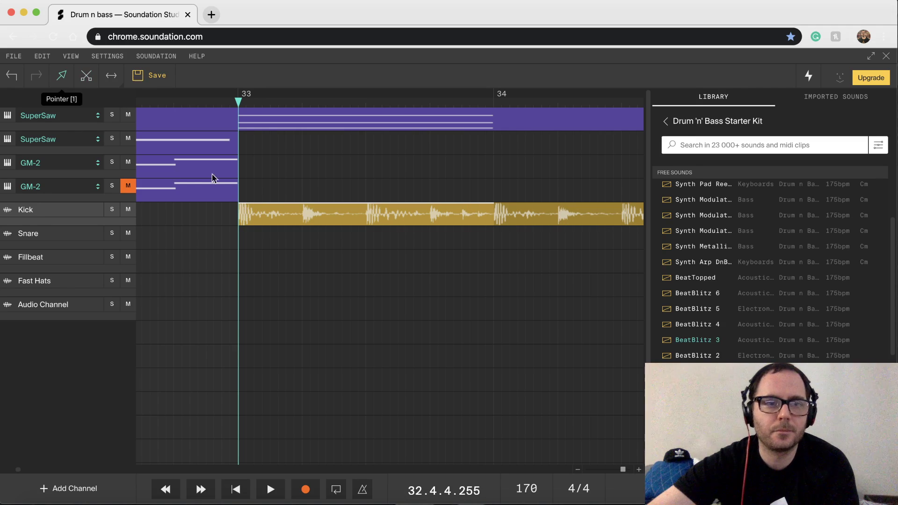
Move the rest of the loop past bar 37 and duplicate its first bar to fill bars 33 to 36.
click(578, 470)
click(579, 469)
drag(311, 209, 444, 216)
drag(269, 210, 288, 209)
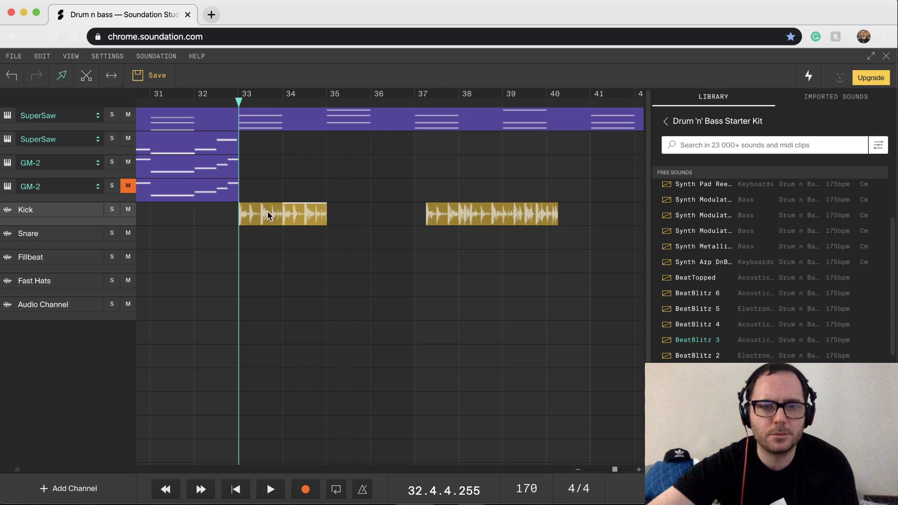
drag(269, 214, 399, 223)
Play the repeated drum bars and delete the leftover loop section after bar 37.
key(space)
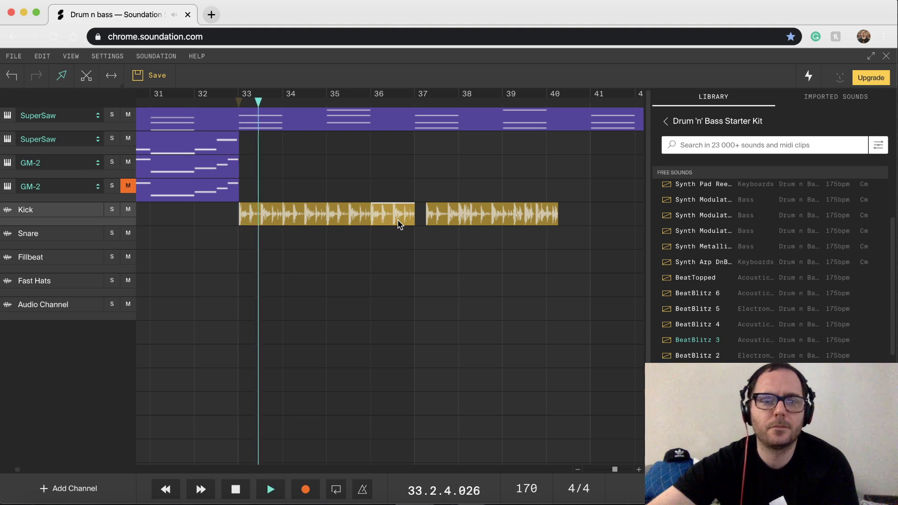
key(space)
click(457, 216)
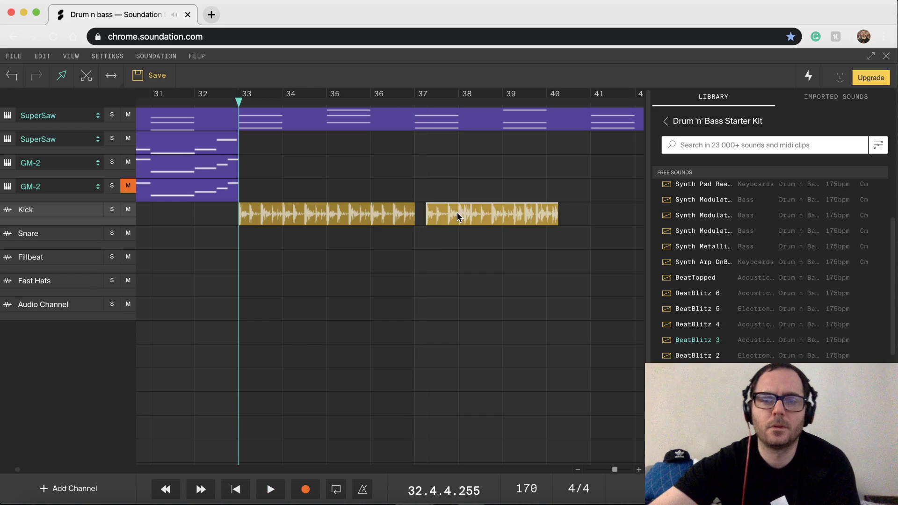
key(Delete)
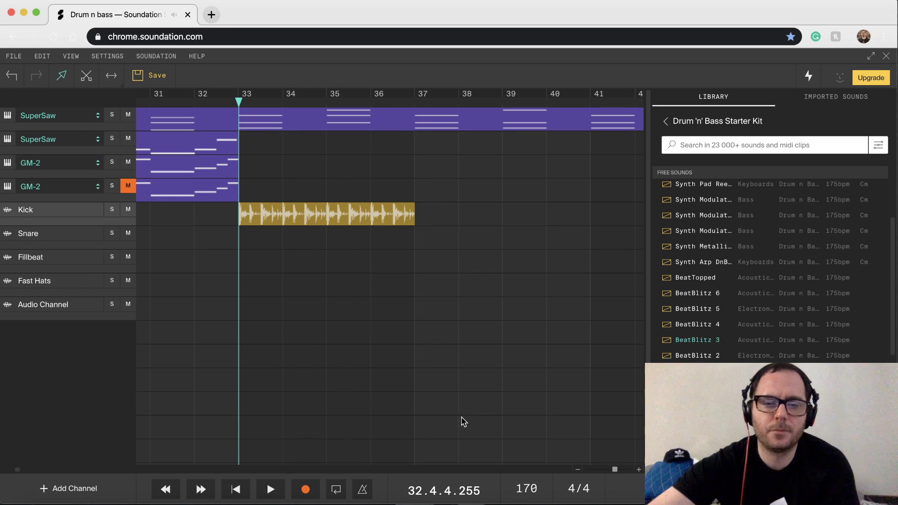
Split the last drum clip on the Kick channel at beat 4 of bar 36.
click(638, 470)
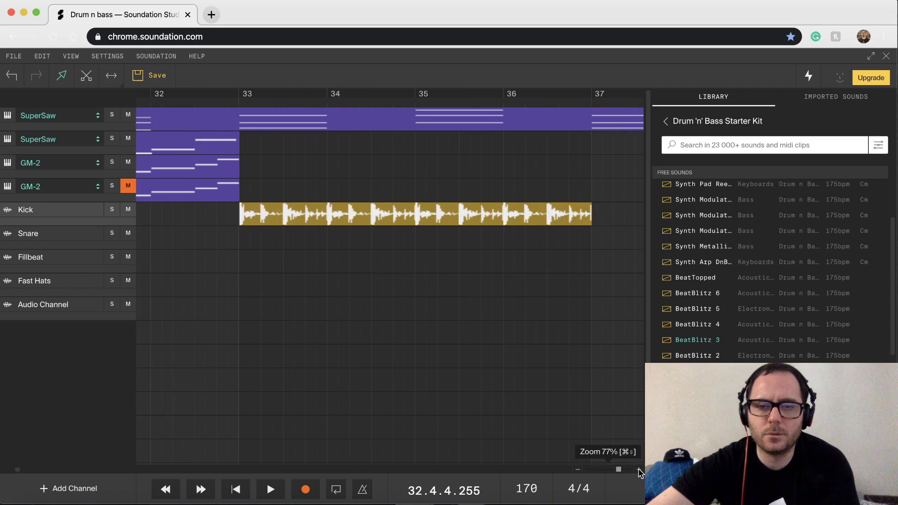
click(638, 469)
scroll(587, 225, right, 10)
scroll(587, 222, right, 10)
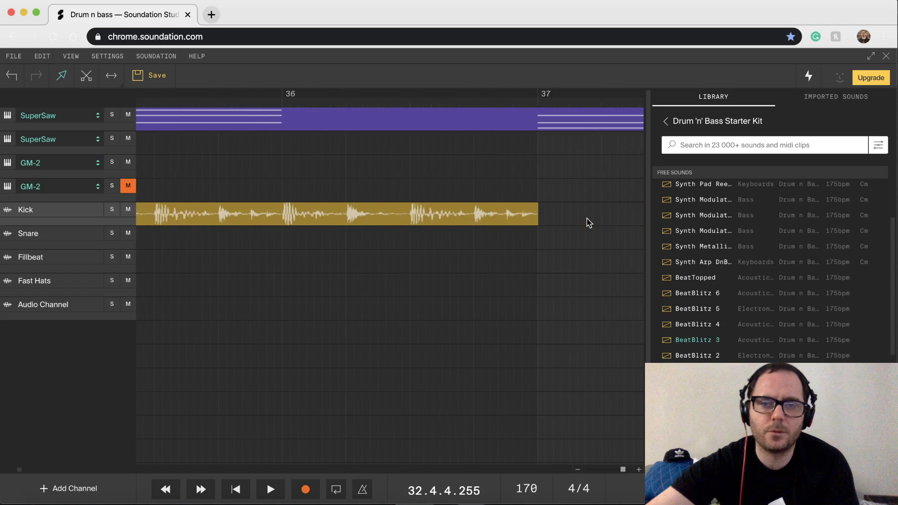
scroll(588, 222, left, 3)
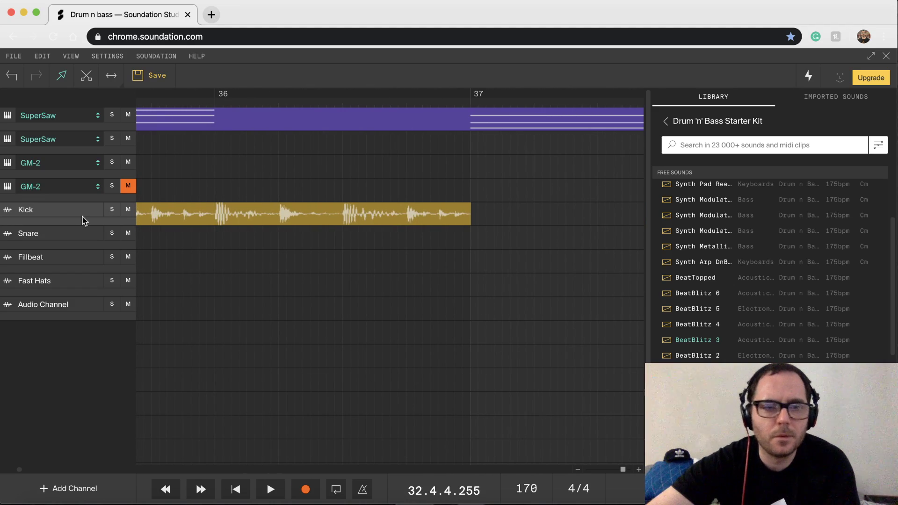
click(86, 75)
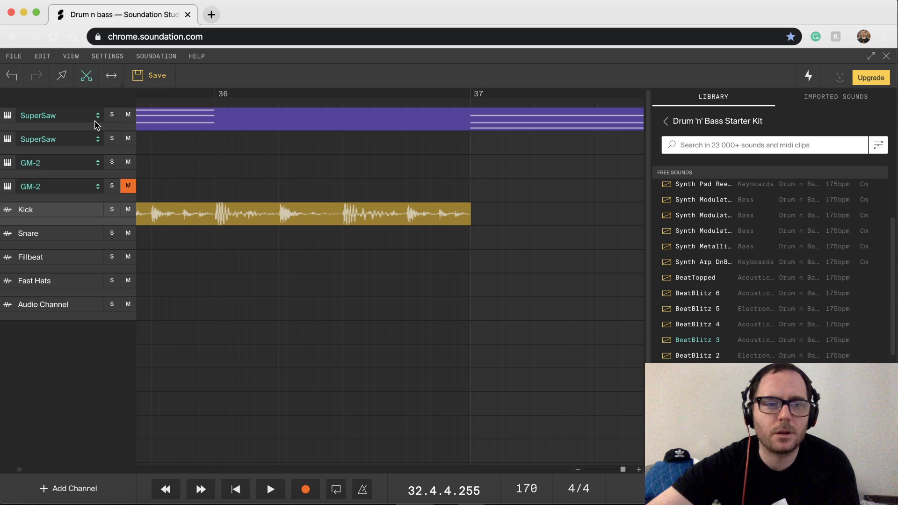
click(64, 78)
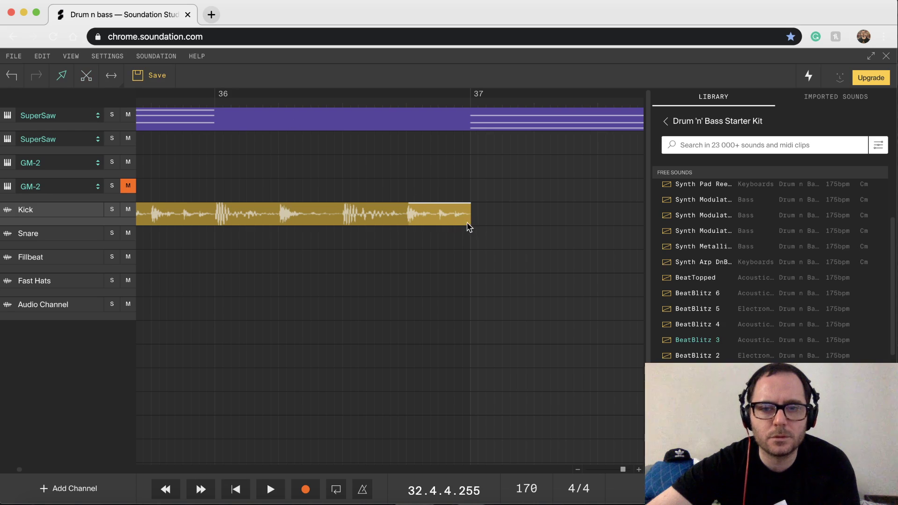
Split the final snare clip about a sixteenth note after beat 4 of bar 36 and delete its tail.
click(86, 77)
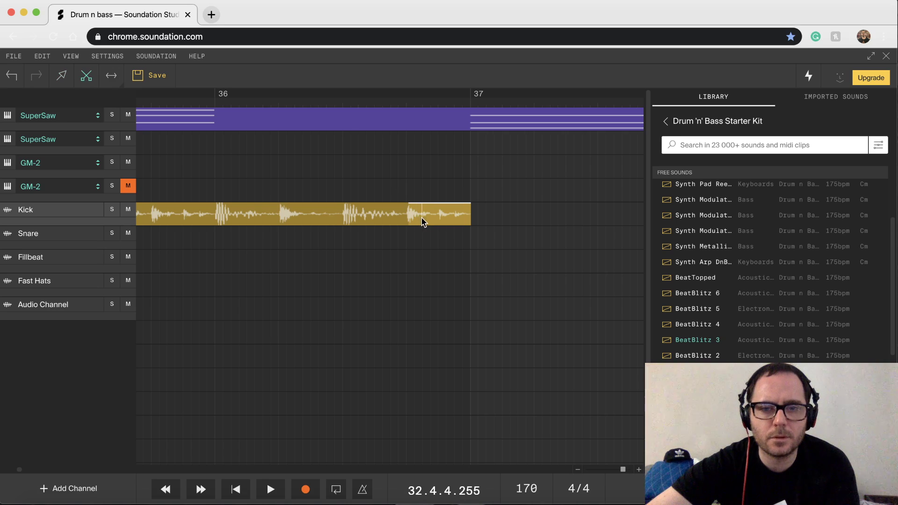
click(422, 222)
click(58, 75)
click(441, 213)
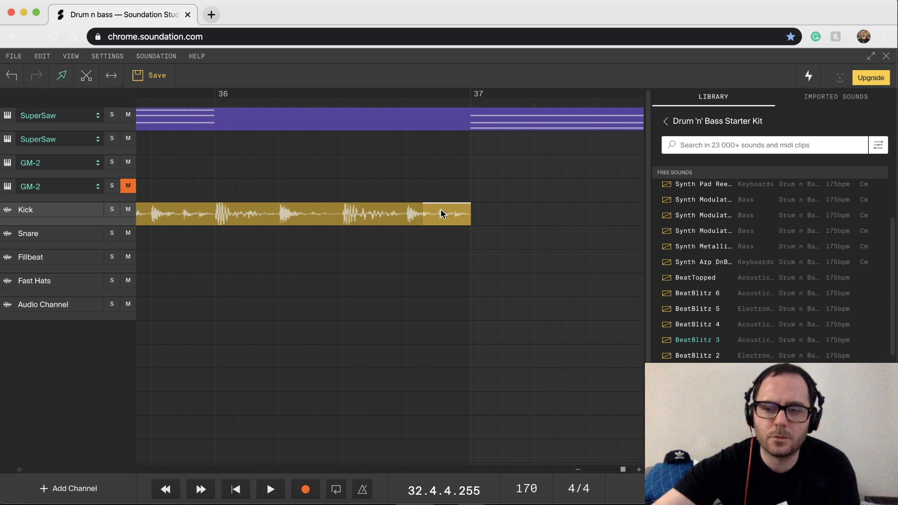
key(Delete)
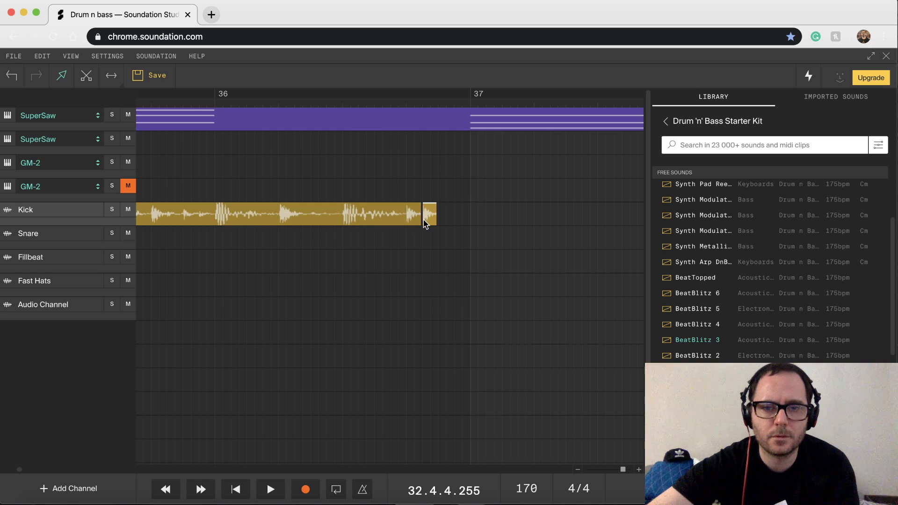
Duplicate the short snare slice three times up to bar 37 as a snare roll, and play it from bar 36.
drag(412, 213, 416, 214)
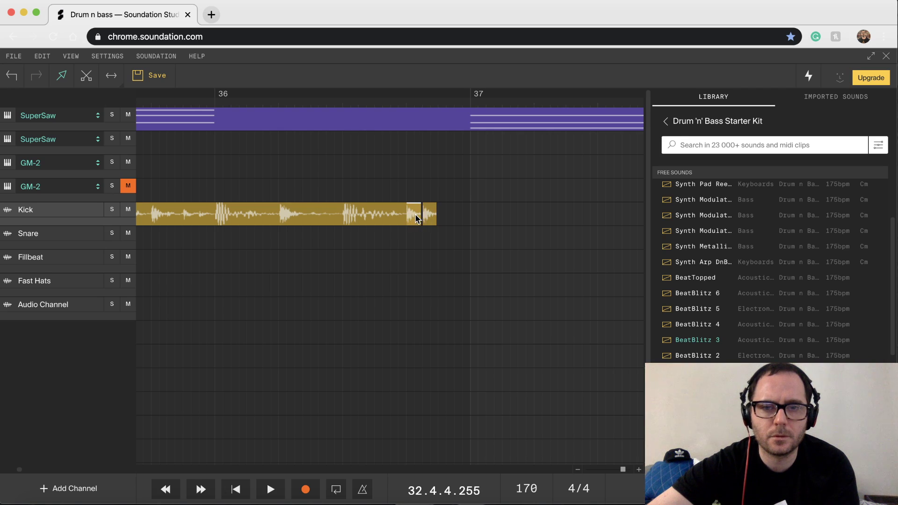
click(429, 219)
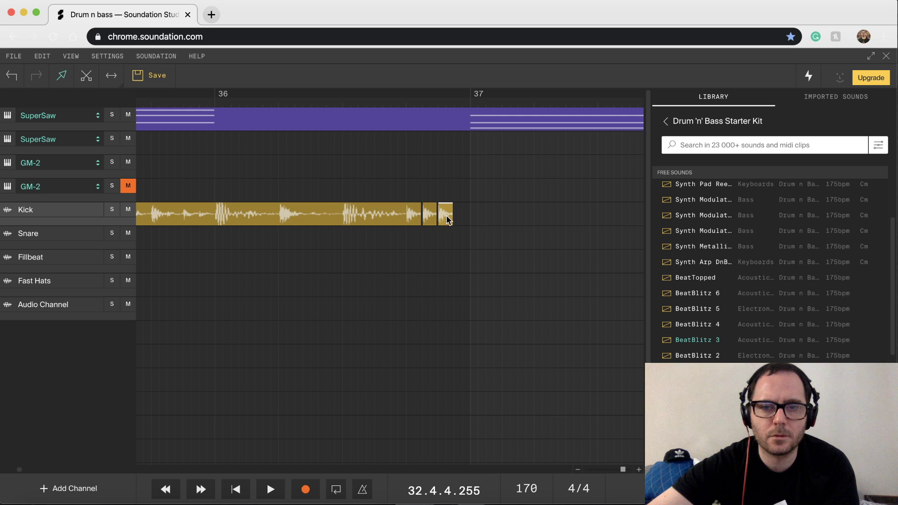
click(238, 102)
key(space)
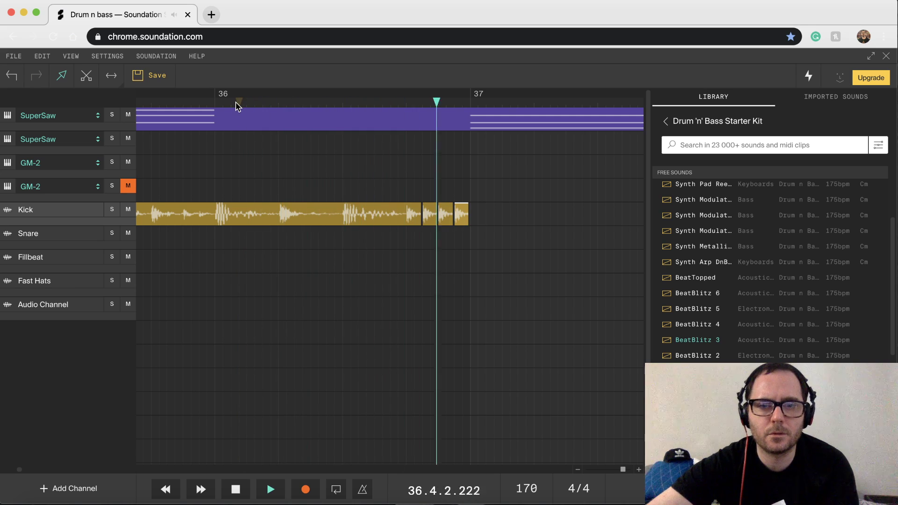
key(space)
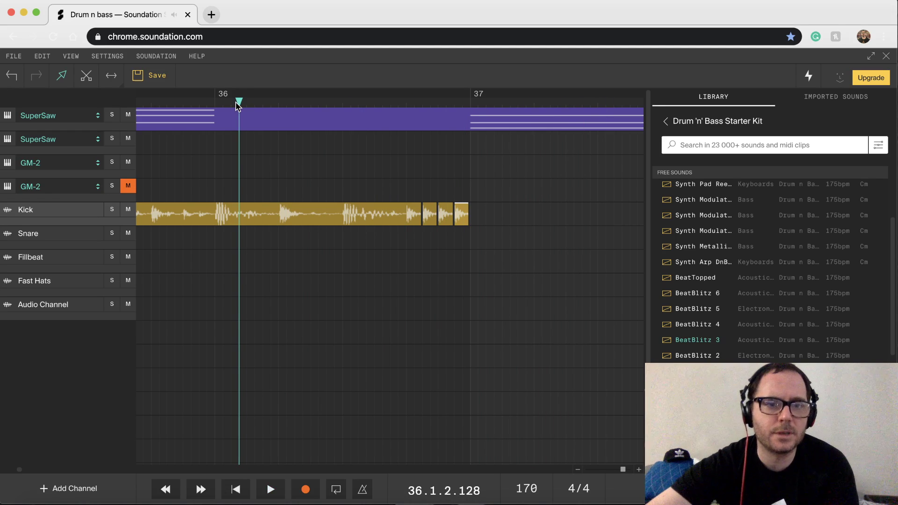
Duplicate the four-bar drum pattern at bar 33 on the Kick channel so the copy starts at bar 37.
scroll(293, 253, down, 3)
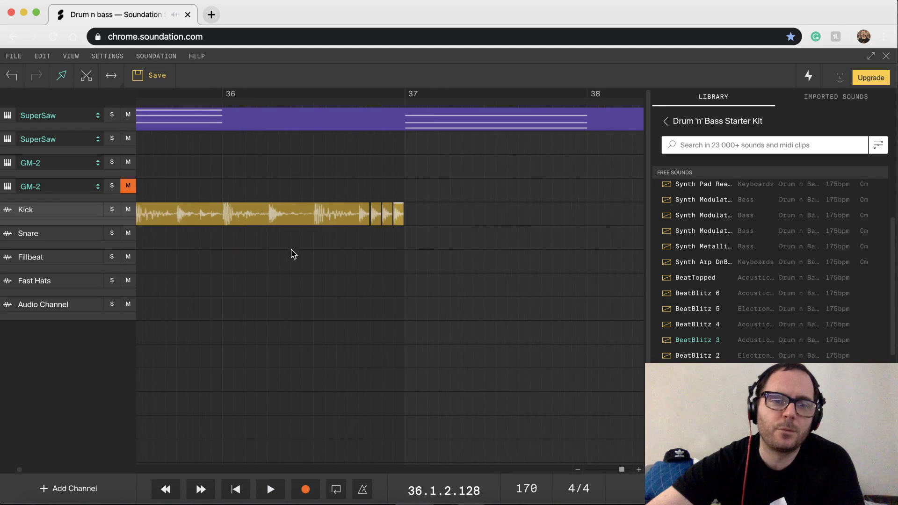
scroll(306, 317, left, 5)
scroll(306, 316, down, 3)
scroll(306, 317, down, 3)
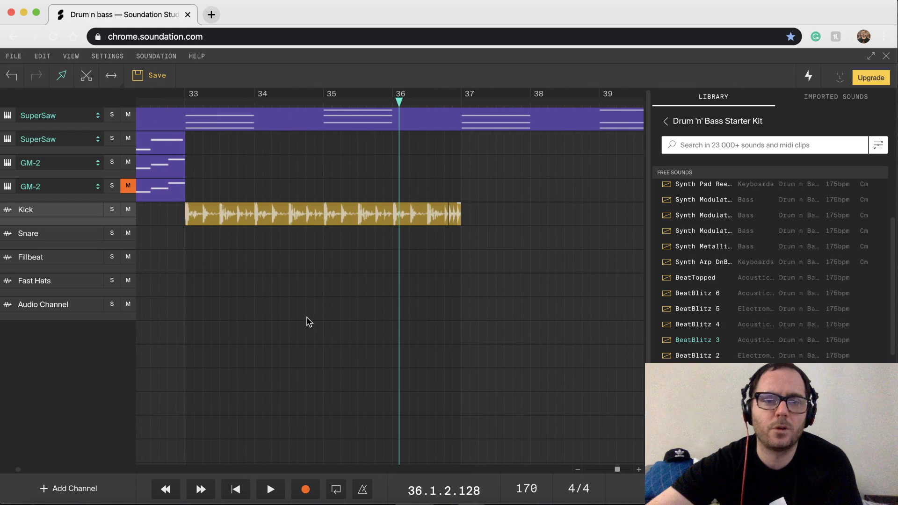
click(176, 111)
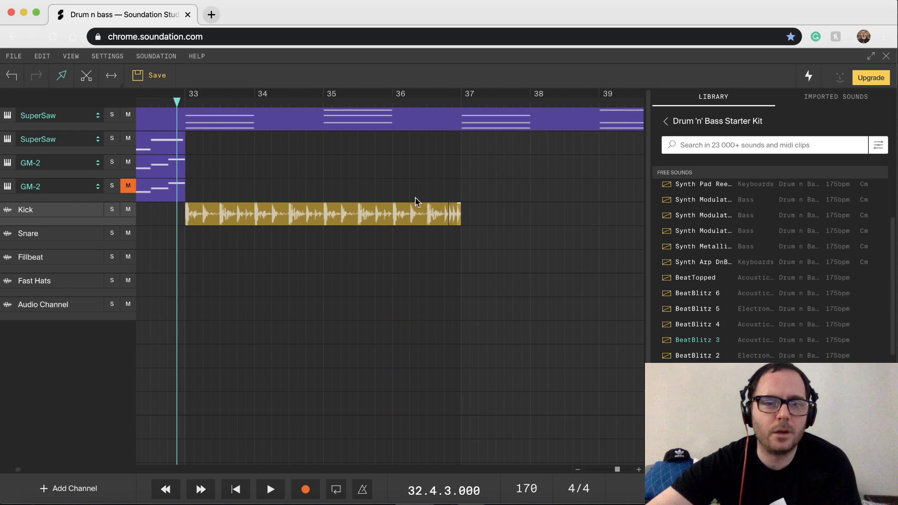
right_click(489, 217)
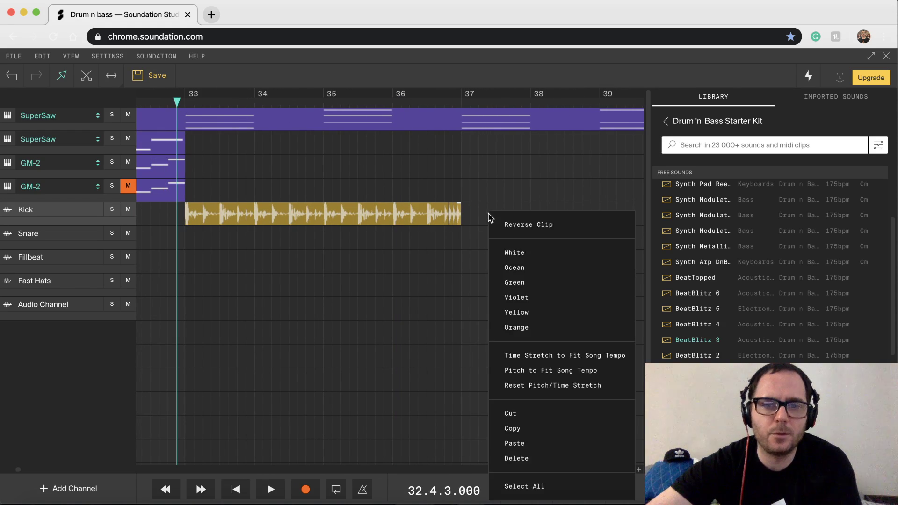
click(464, 224)
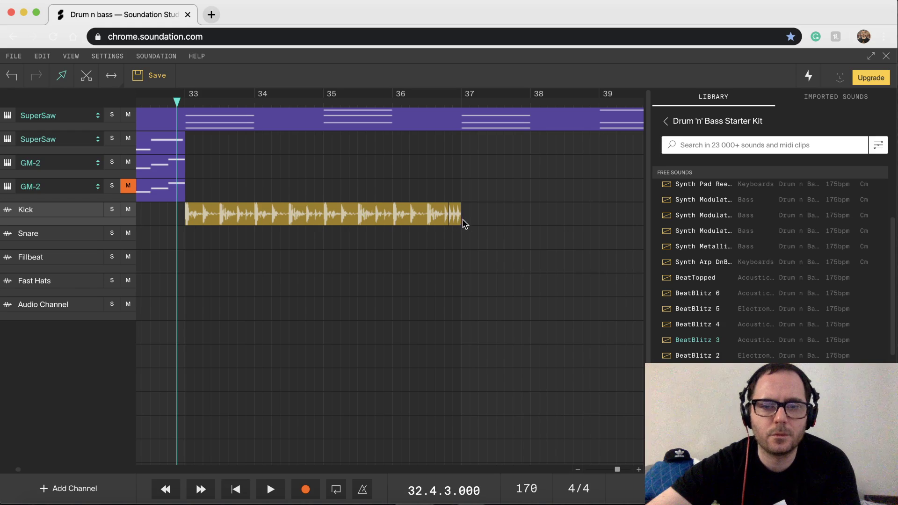
click(190, 218)
drag(191, 218, 470, 218)
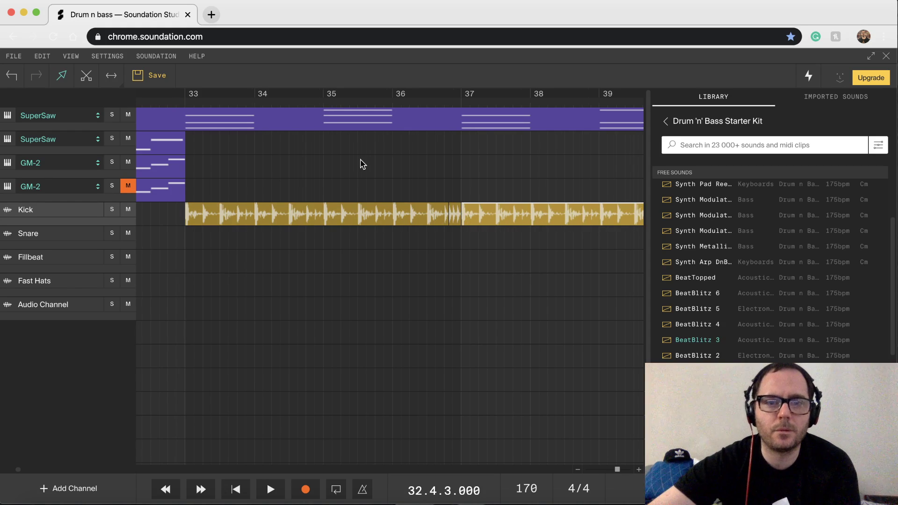
key(g)
key(g)
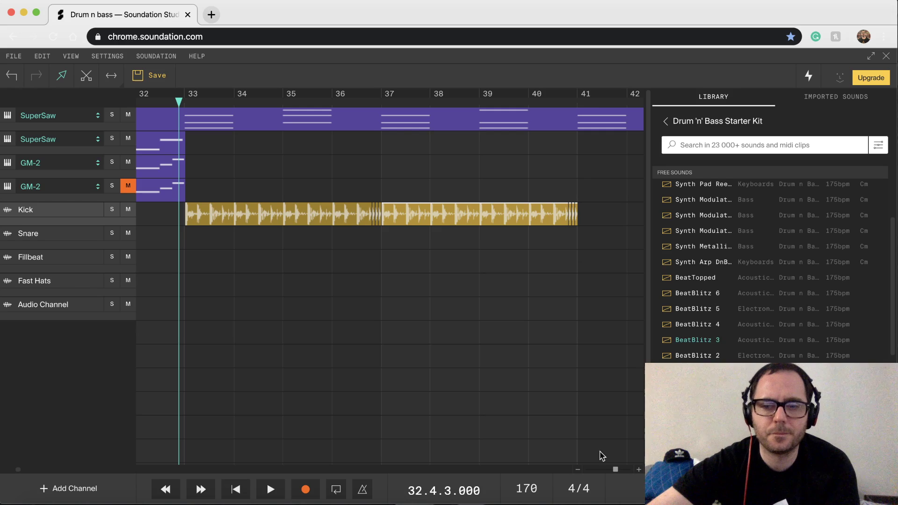
Duplicate the eight bars of drums from bar 33 to bar 41, extending the Kick channel's beat to bar 49.
click(577, 469)
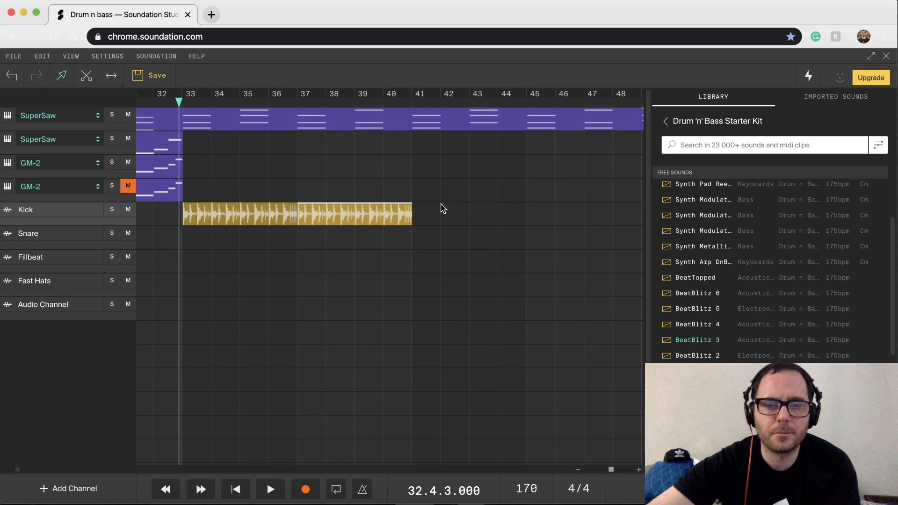
click(194, 215)
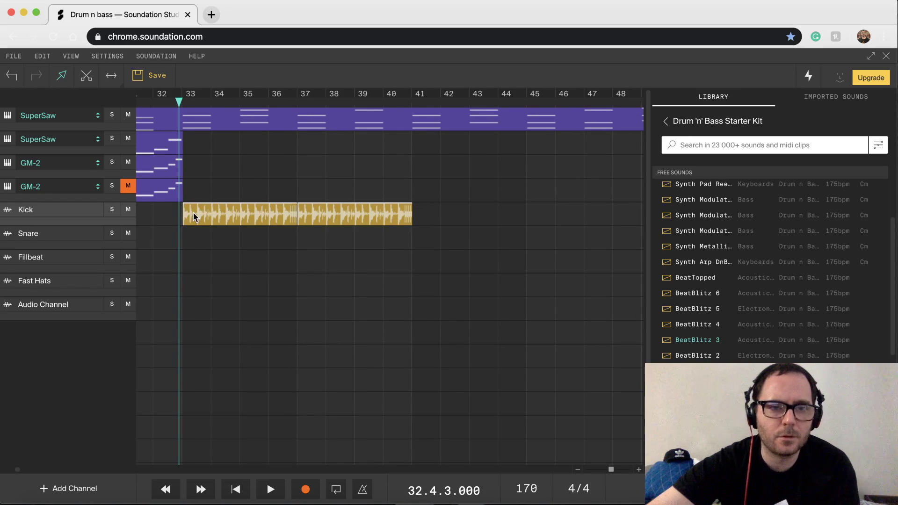
drag(192, 212, 425, 215)
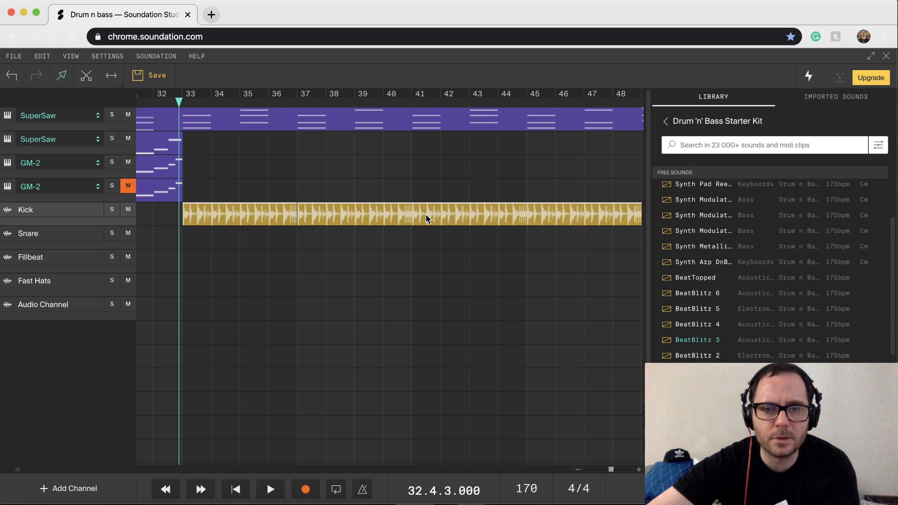
click(426, 214)
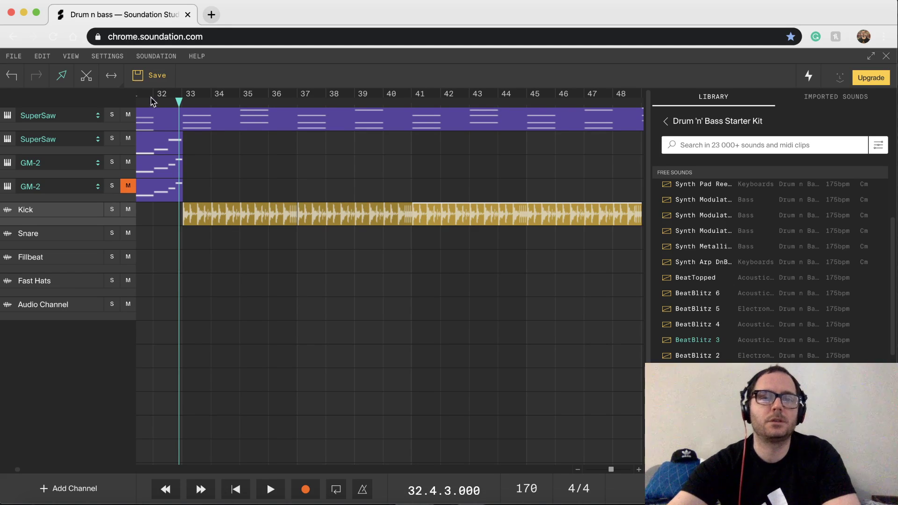
Play the extended drum section from the end of bar 32 and enlarge the tracks to show the Kick channel's effects.
key(space)
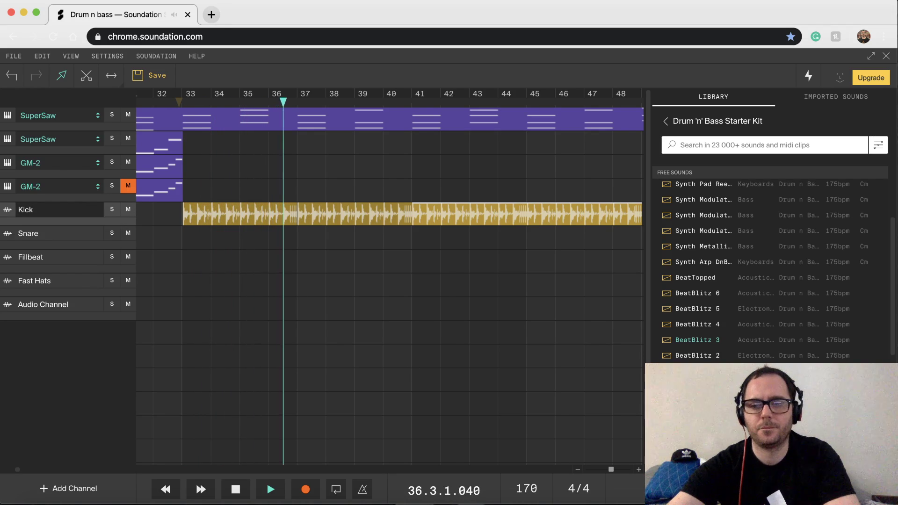
click(648, 454)
click(648, 455)
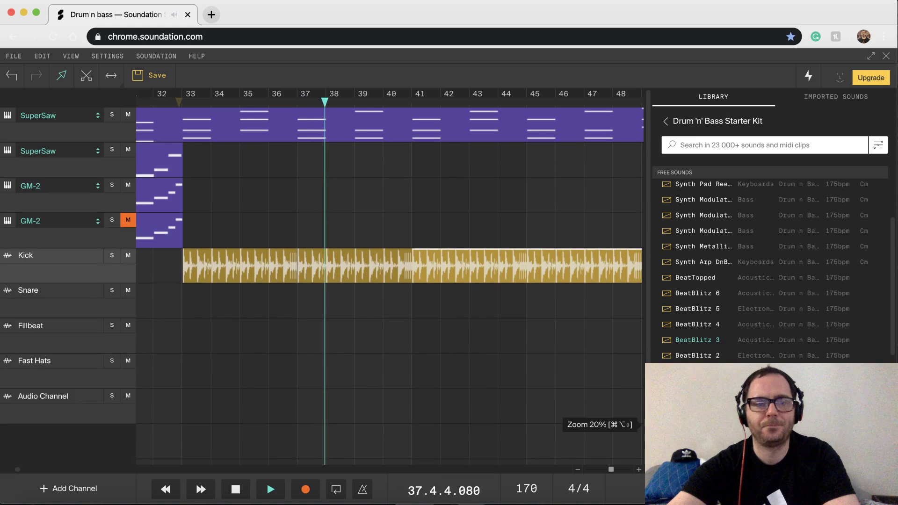
click(648, 455)
click(648, 454)
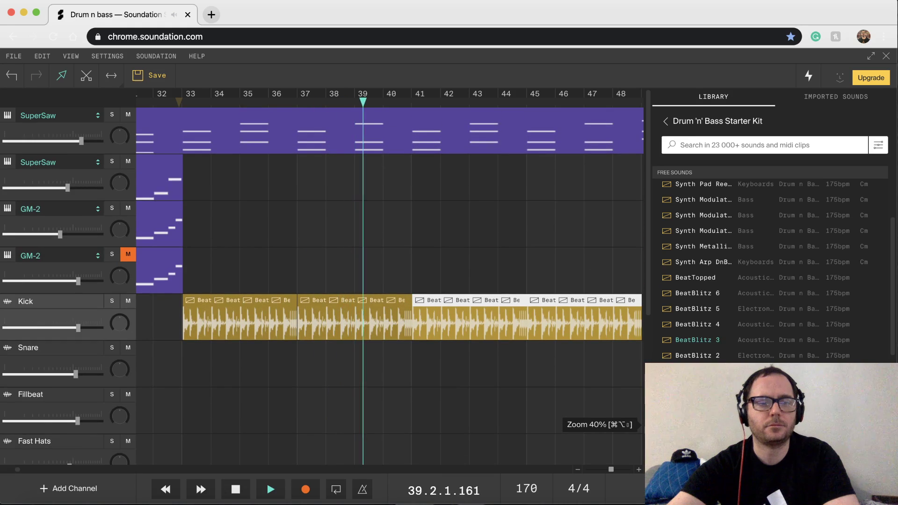
click(648, 454)
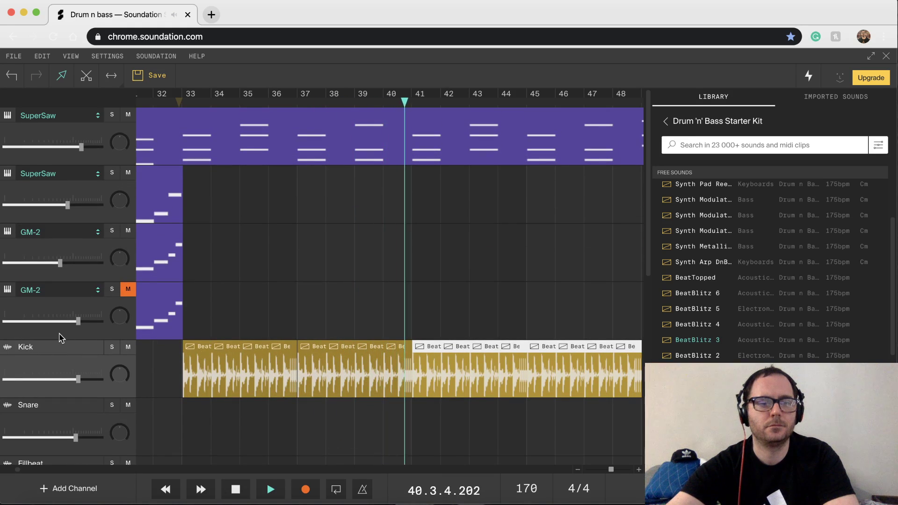
scroll(61, 337, down, 2)
scroll(61, 337, down, 1)
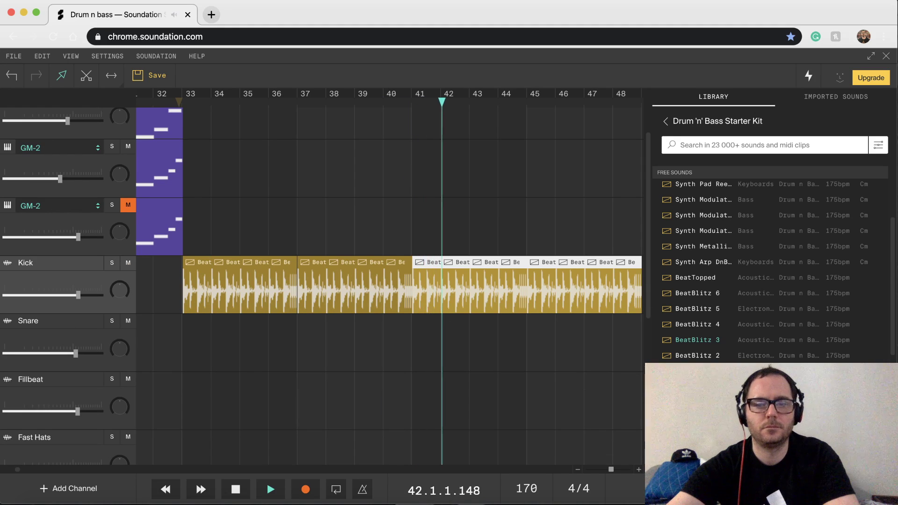
click(648, 455)
click(648, 454)
click(648, 455)
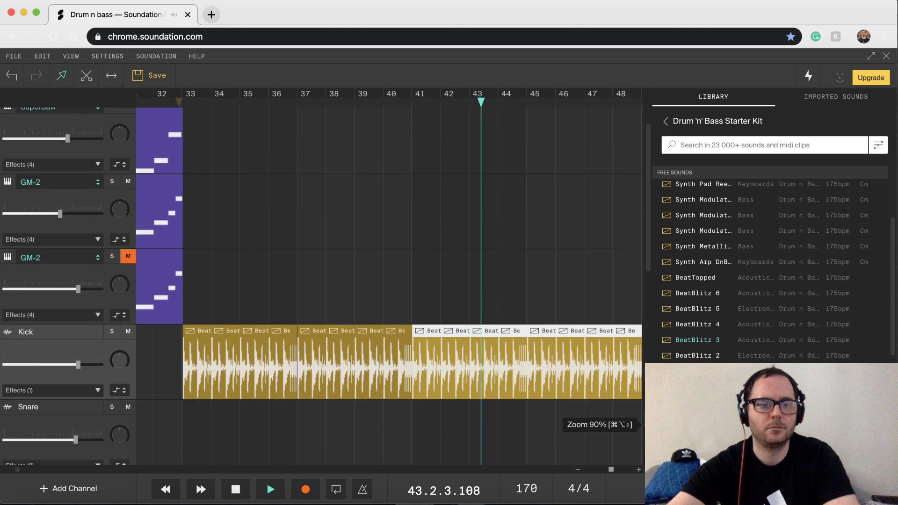
scroll(77, 330, down, 3)
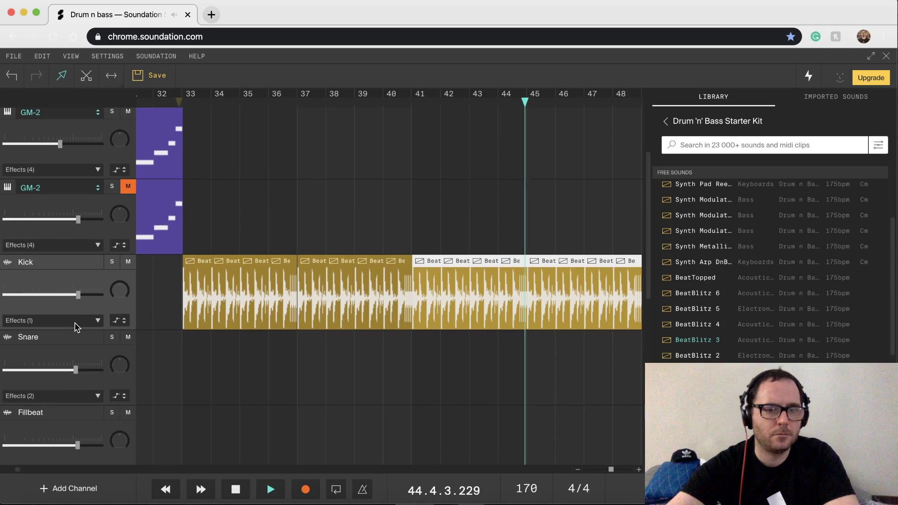
Set the Kick channel Compressor's attack to 15%, raise its ratio and gain, and lower the channel's volume.
click(78, 321)
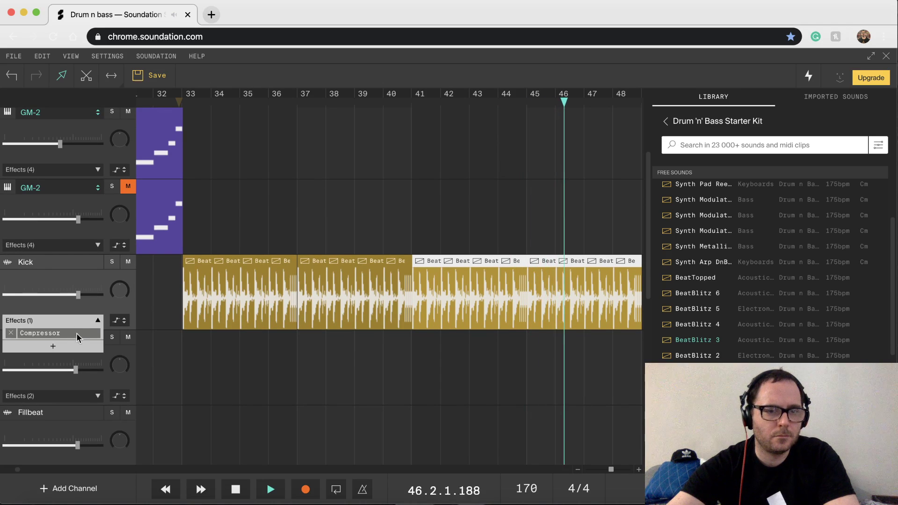
click(72, 335)
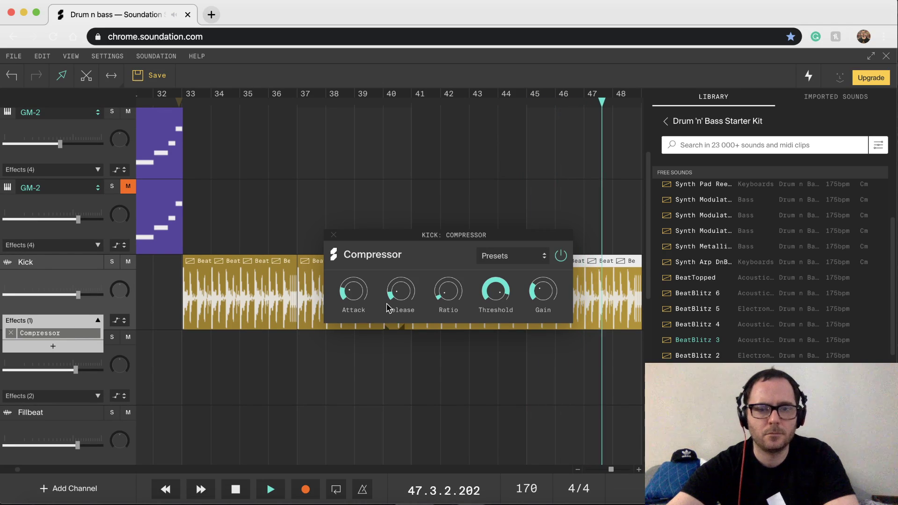
drag(348, 289, 349, 297)
key(space)
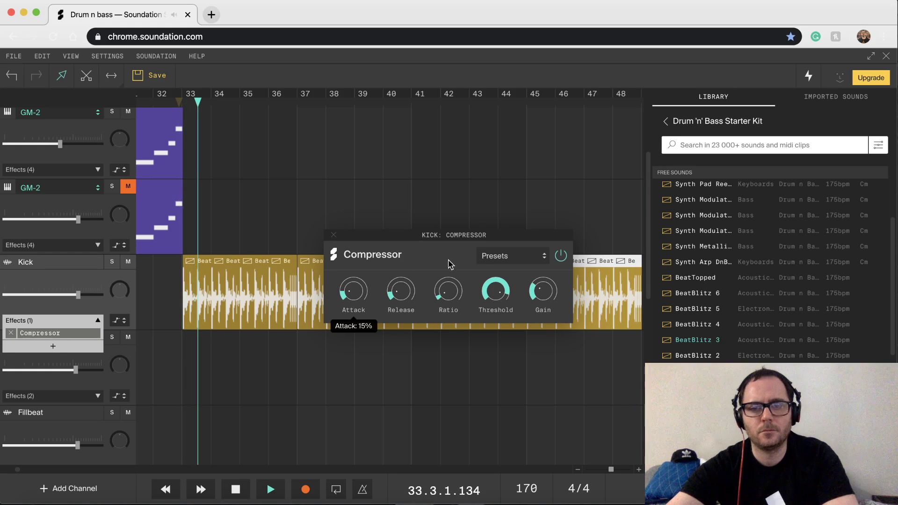
drag(447, 290, 445, 258)
drag(542, 292, 537, 272)
drag(78, 295, 67, 296)
key(space)
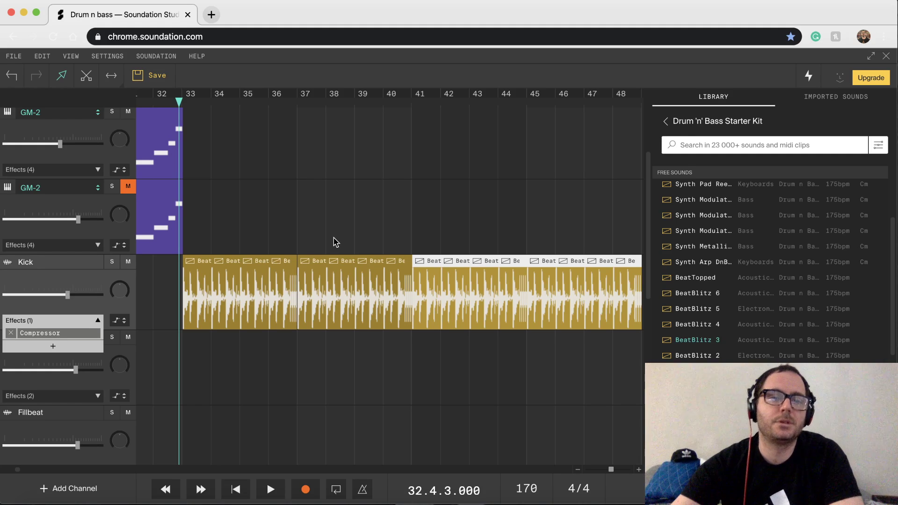
Play the transition into the new drums from bar 32.
scroll(333, 241, down, 3)
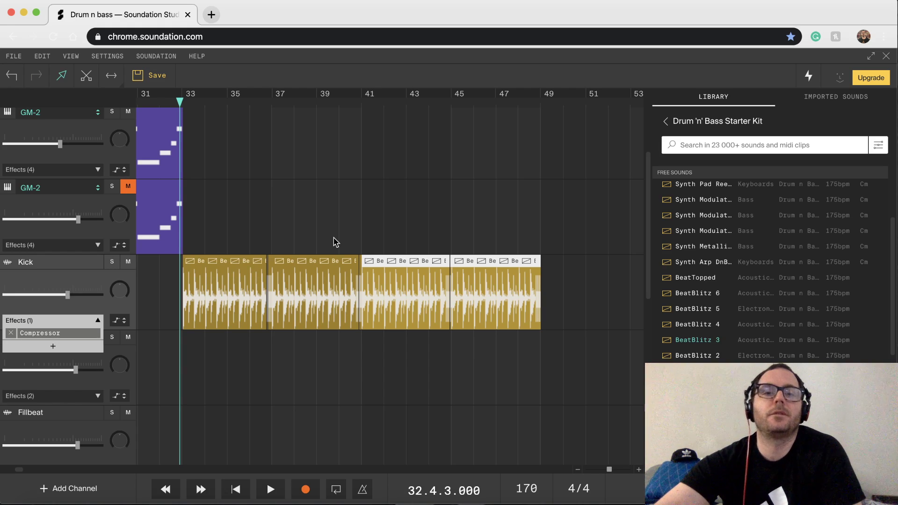
click(160, 100)
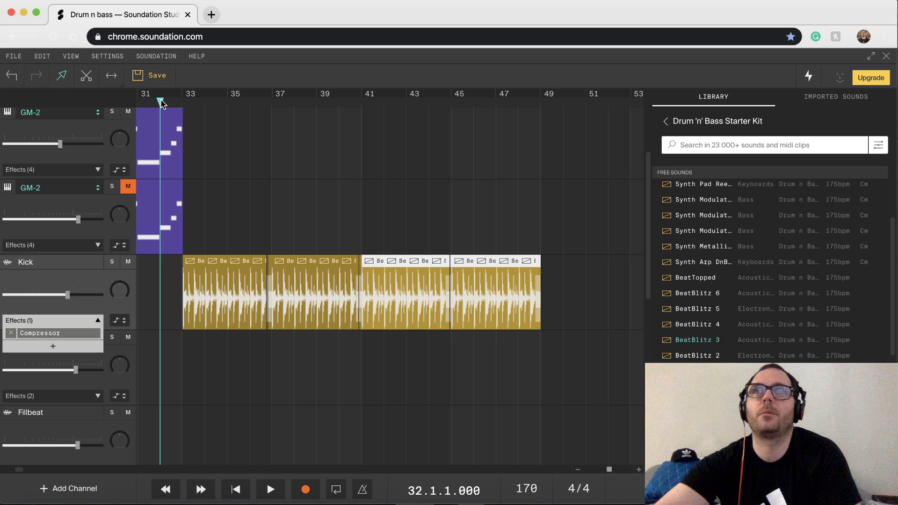
key(space)
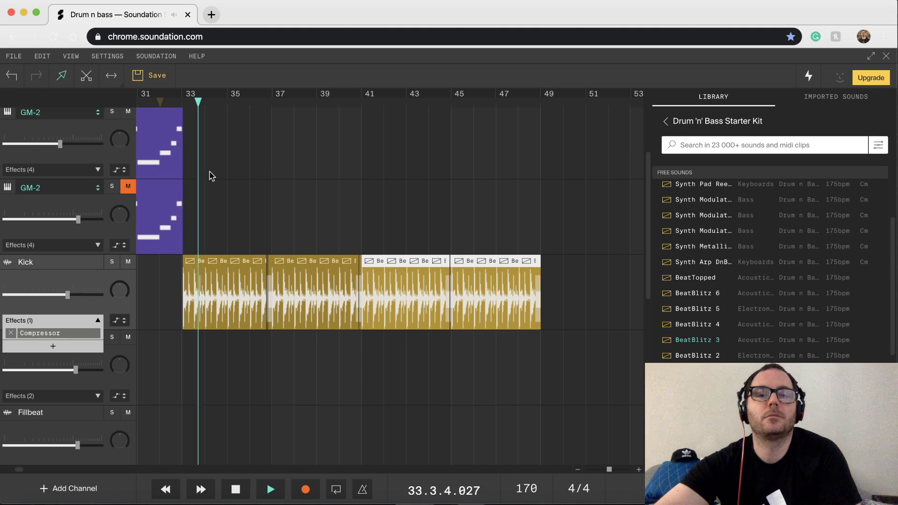
key(space)
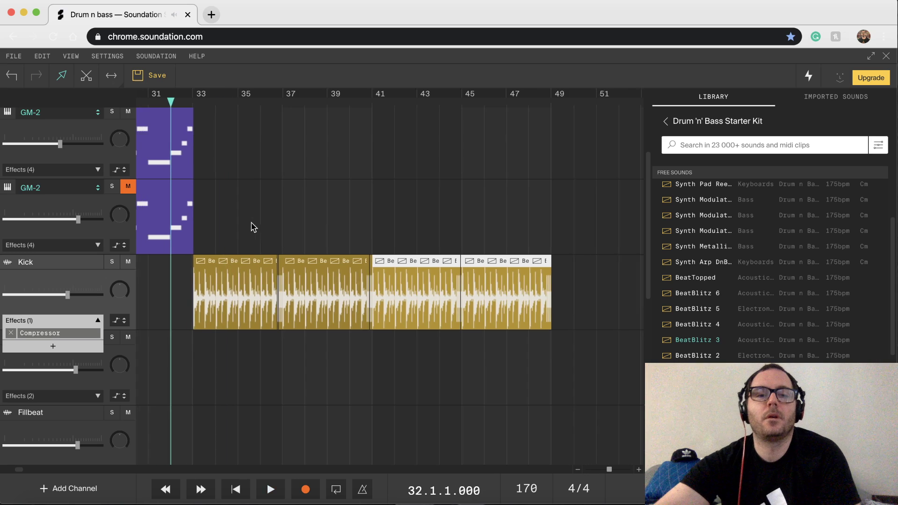
Fit the whole arrangement in view and play it from bar 1 through the drum section.
scroll(253, 227, left, 10)
scroll(252, 226, right, 10)
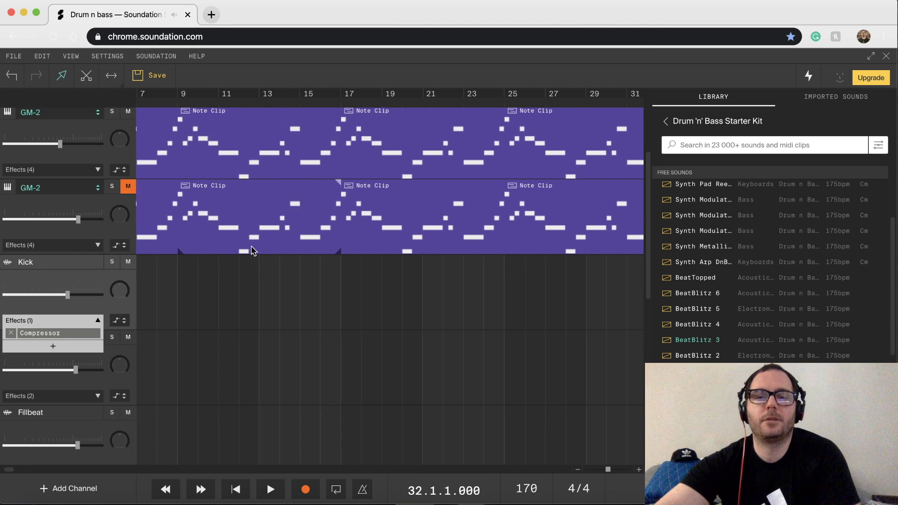
scroll(251, 257, down, 2)
scroll(251, 256, up, 4)
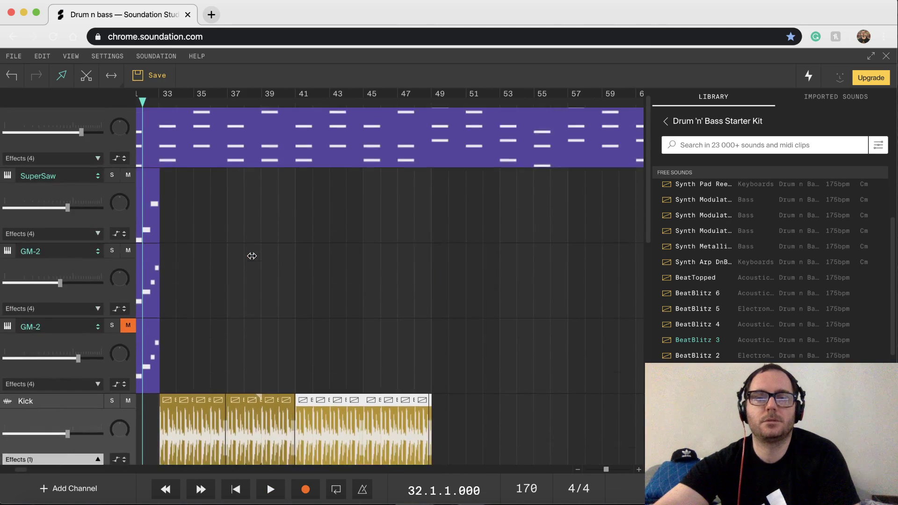
key(Return)
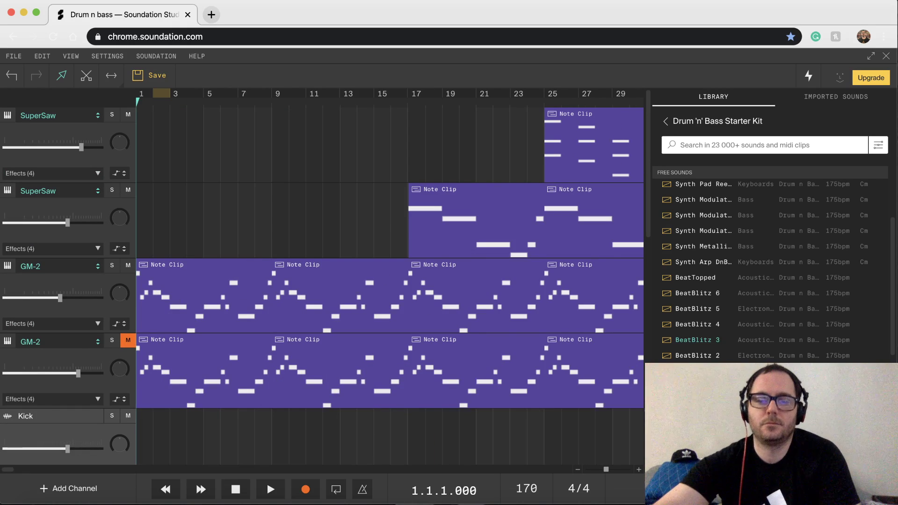
scroll(594, 464, down, 3)
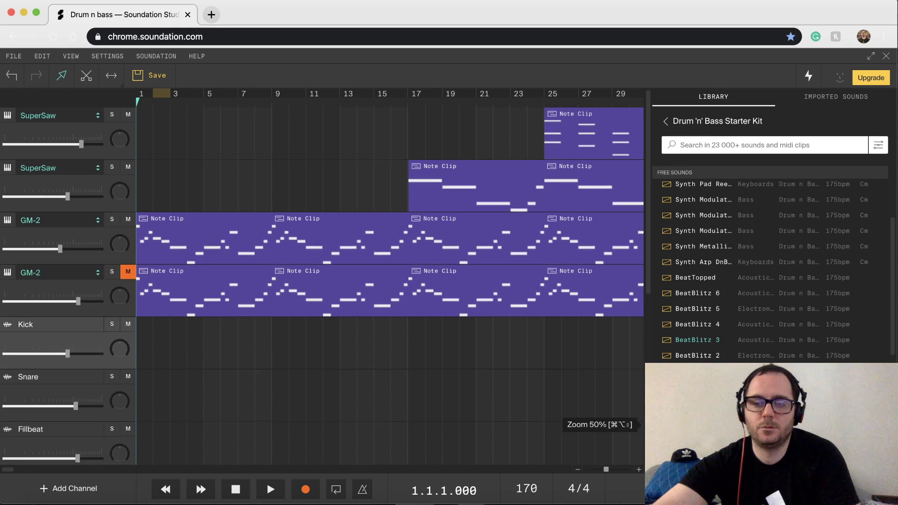
scroll(580, 470, down, 3)
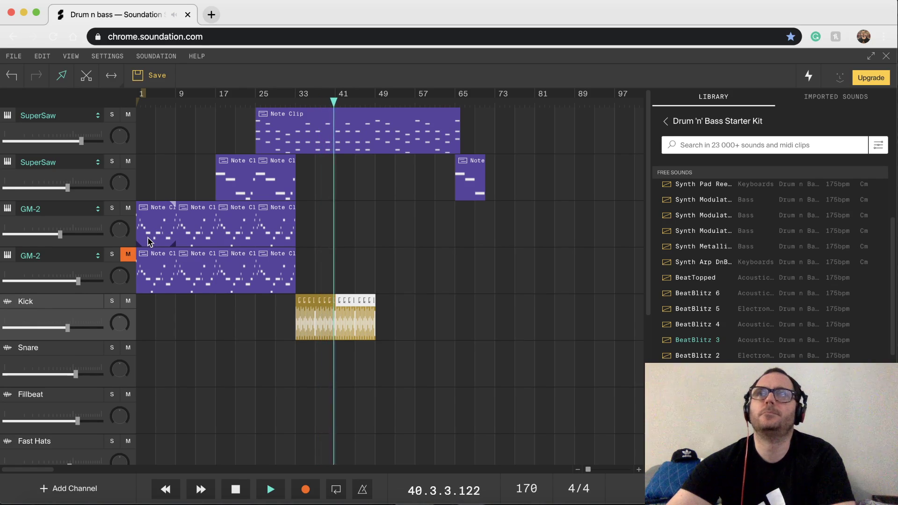
key(space)
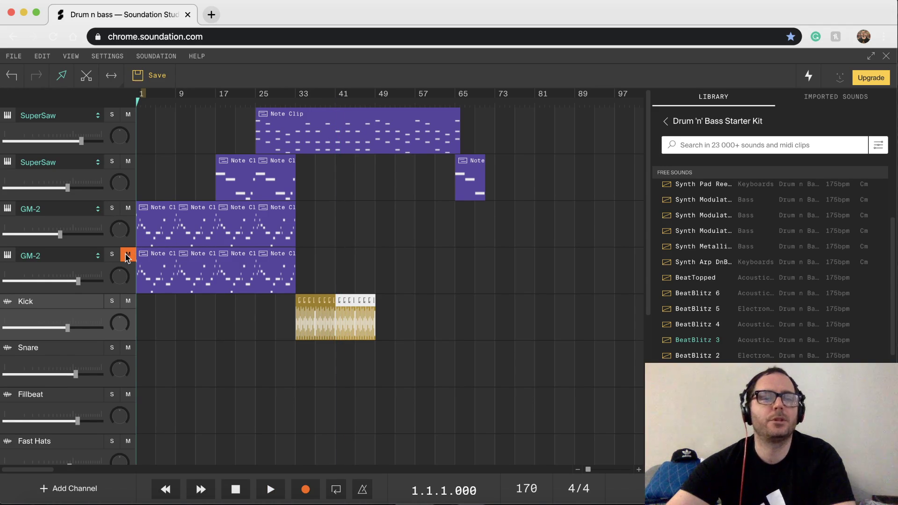
Play the chord clip on the upper SuperSaw channel from bar 25 with that channel soloed.
click(304, 262)
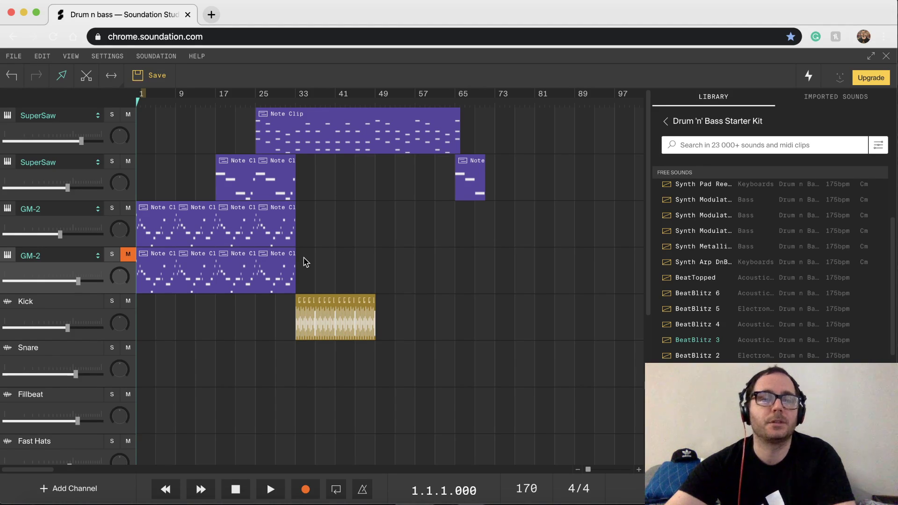
click(298, 127)
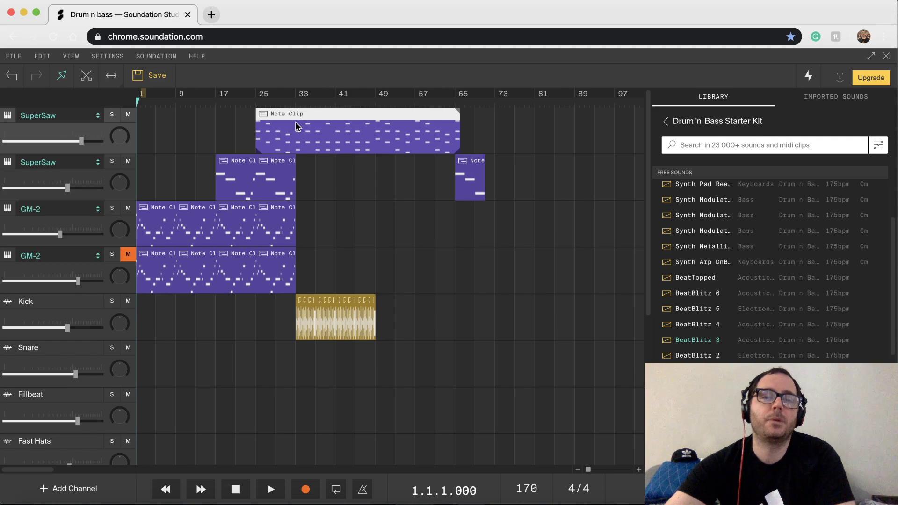
click(256, 102)
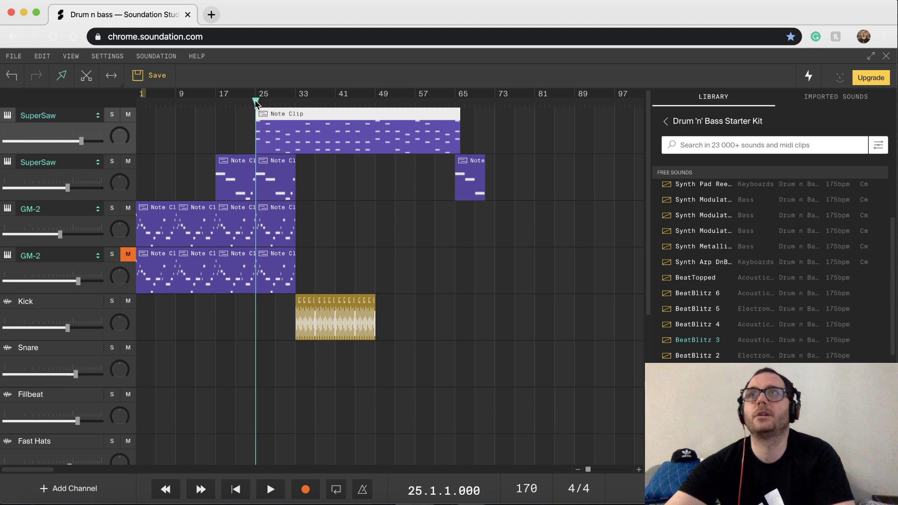
key(space)
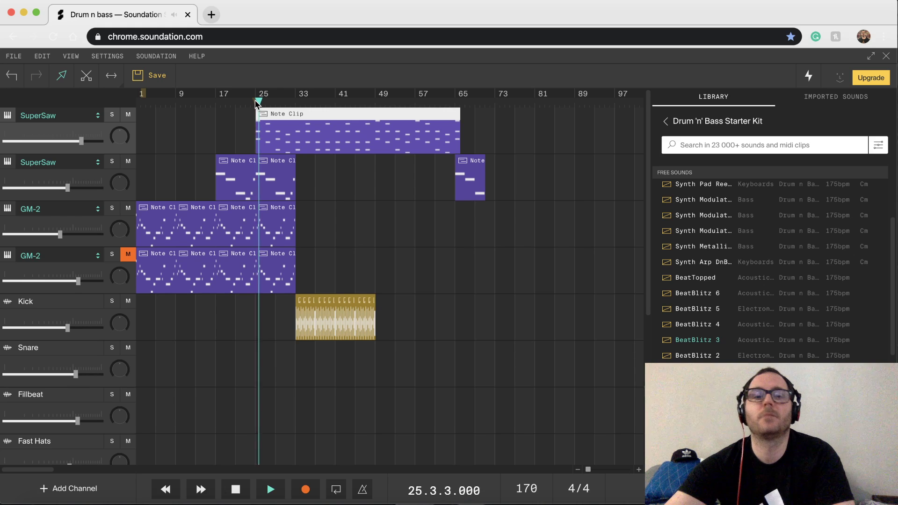
click(111, 115)
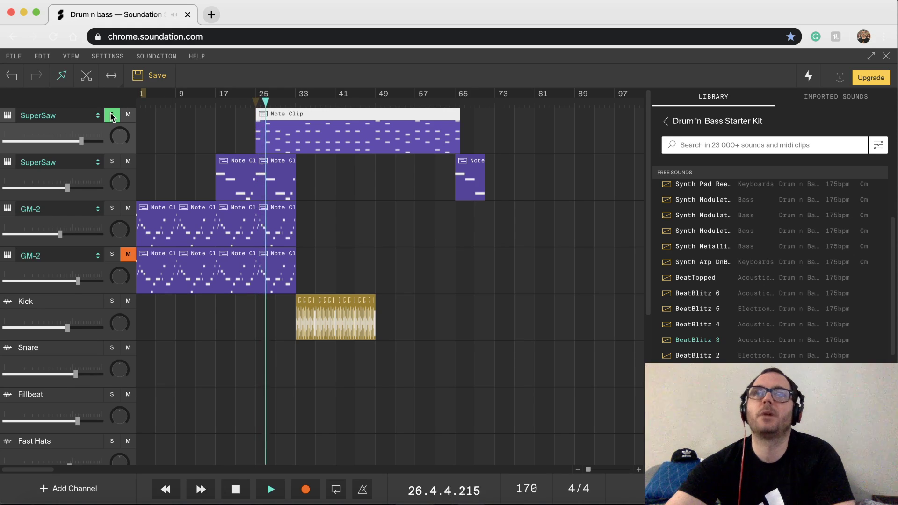
Load Preset 4 on the topmost SuperSaw channel and audition it soloed, then with all channels, from bar 25.
key(space)
click(72, 117)
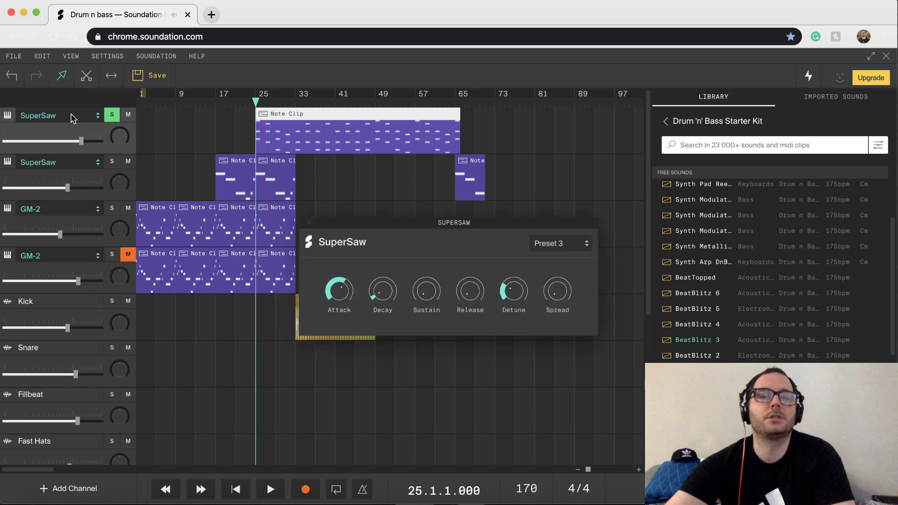
click(99, 117)
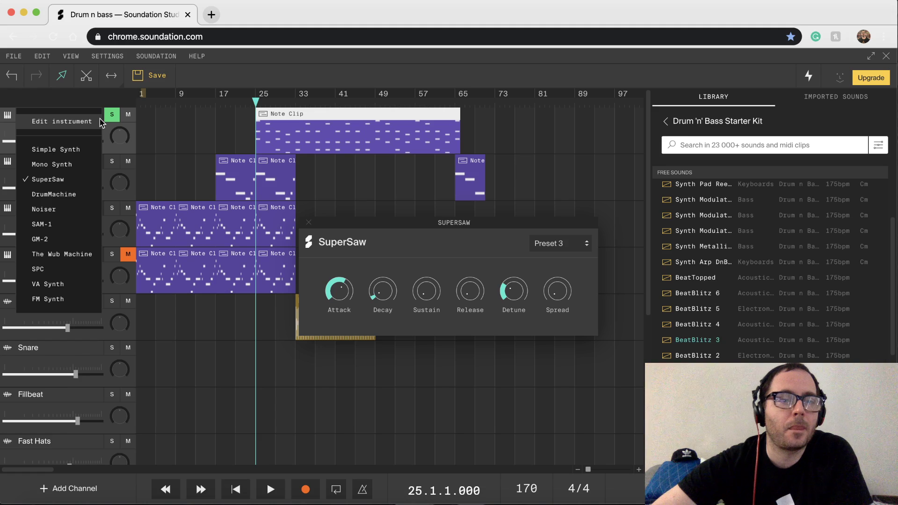
click(93, 122)
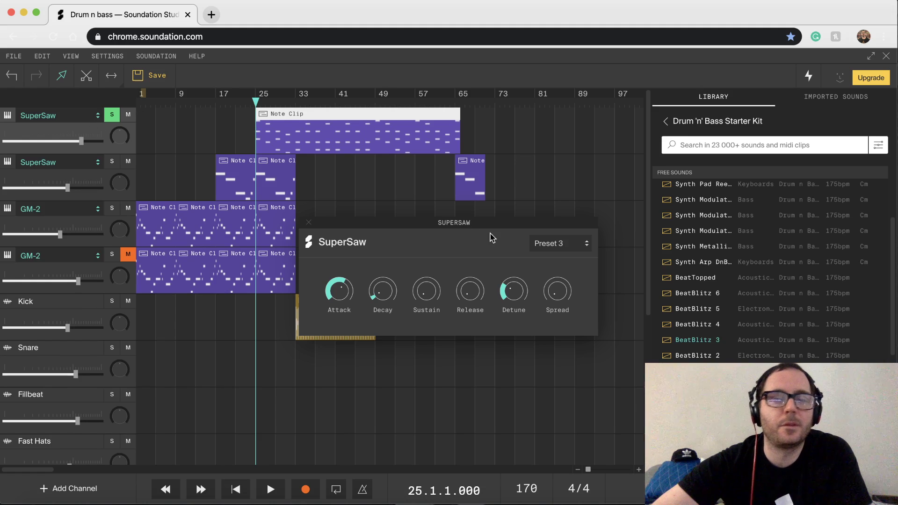
click(566, 251)
click(578, 316)
key(space)
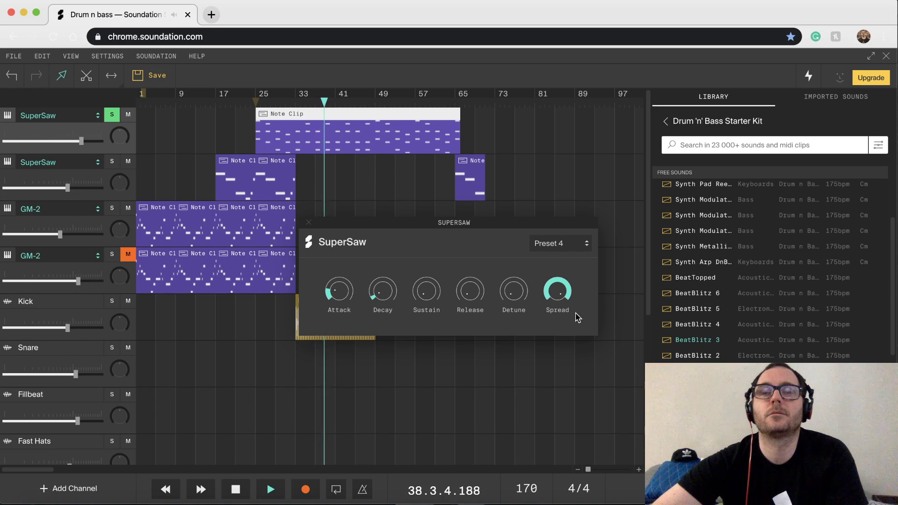
key(space)
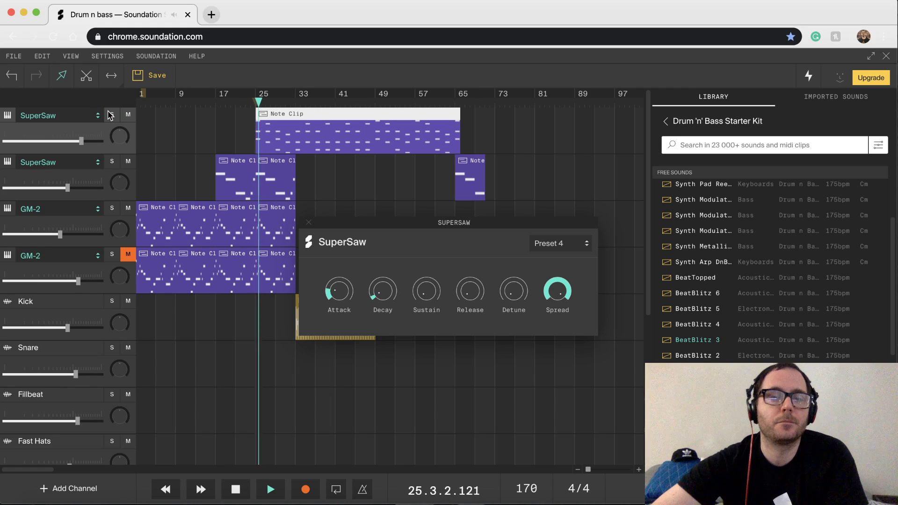
click(309, 224)
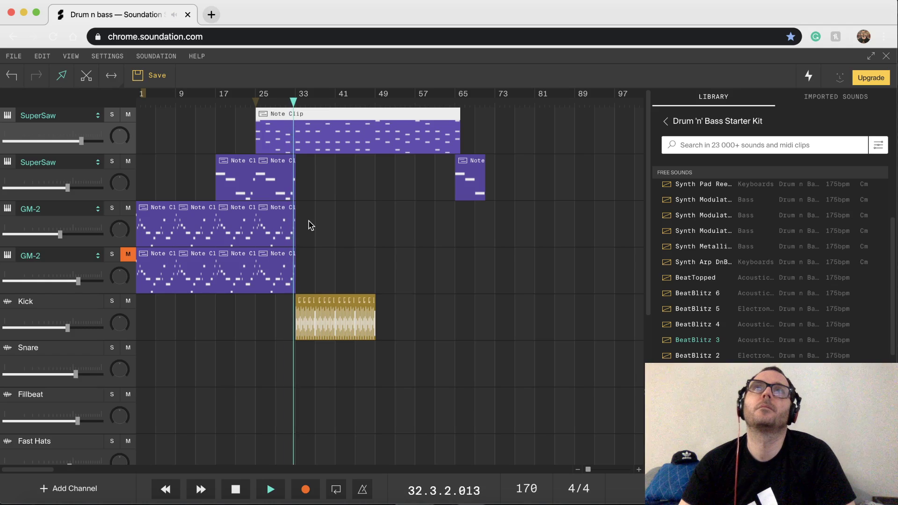
key(space)
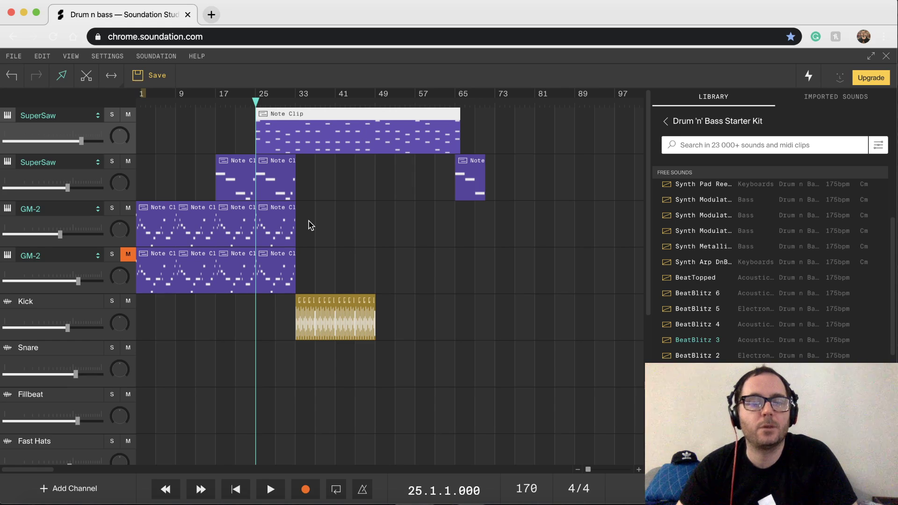
Delete the muted GM-2 channel and its note clips.
click(91, 268)
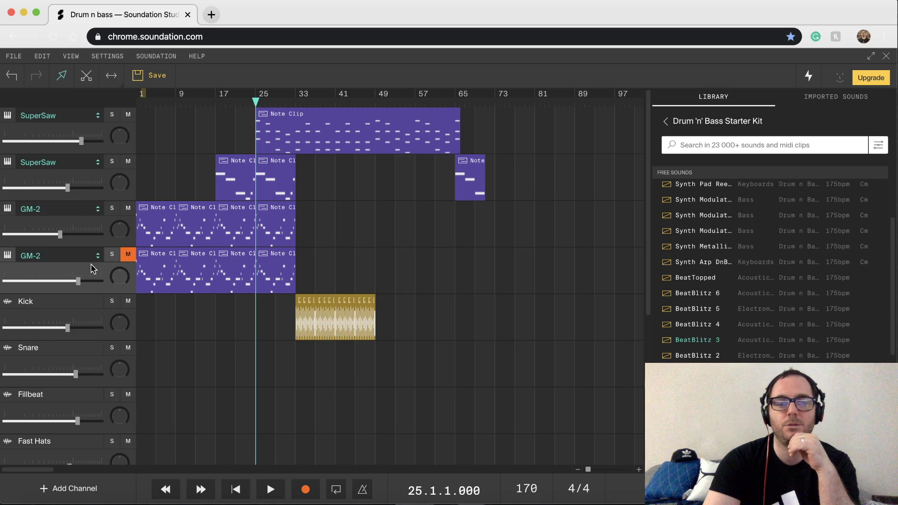
key(Delete)
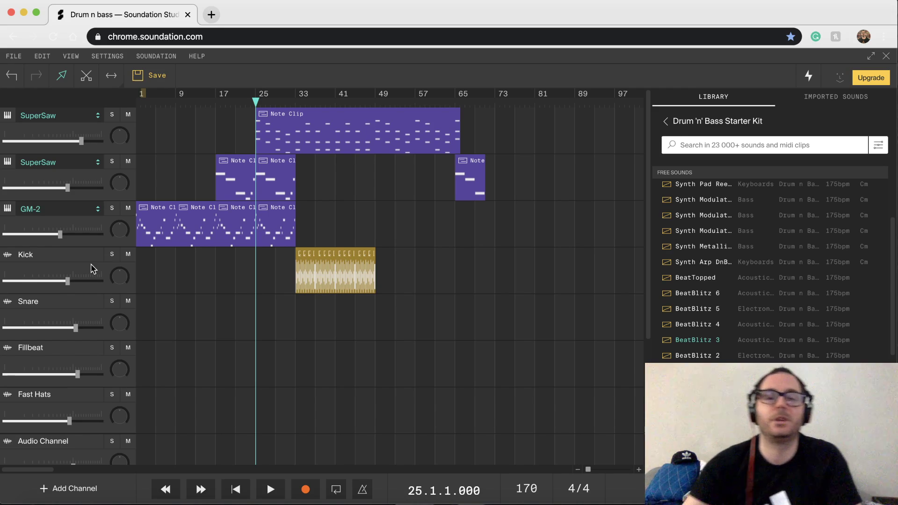
Review the notes of the first clip on the GM-2 channel and listen to it from bar 1.
double_click(159, 226)
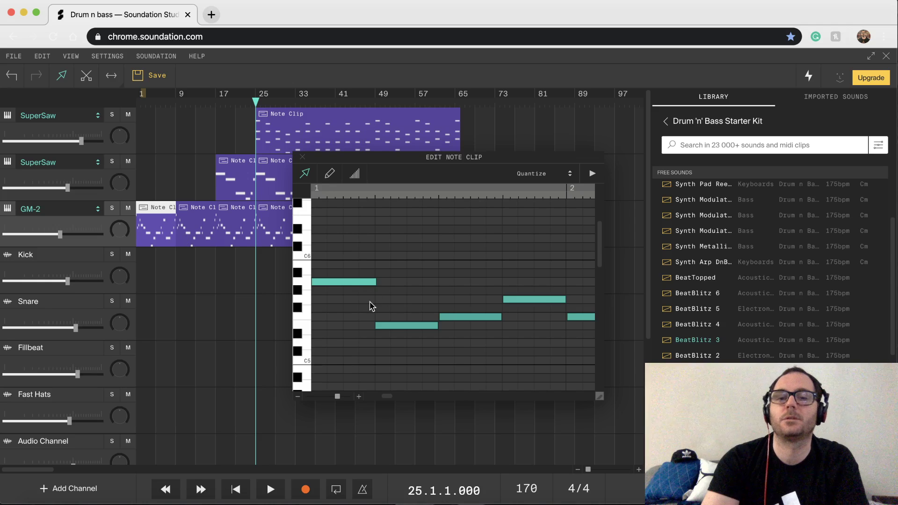
key(space)
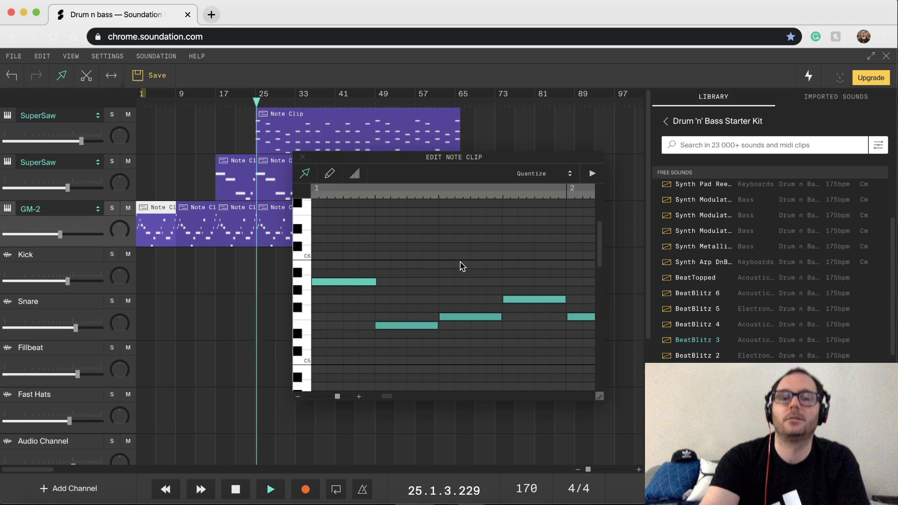
key(space)
key(Return)
key(space)
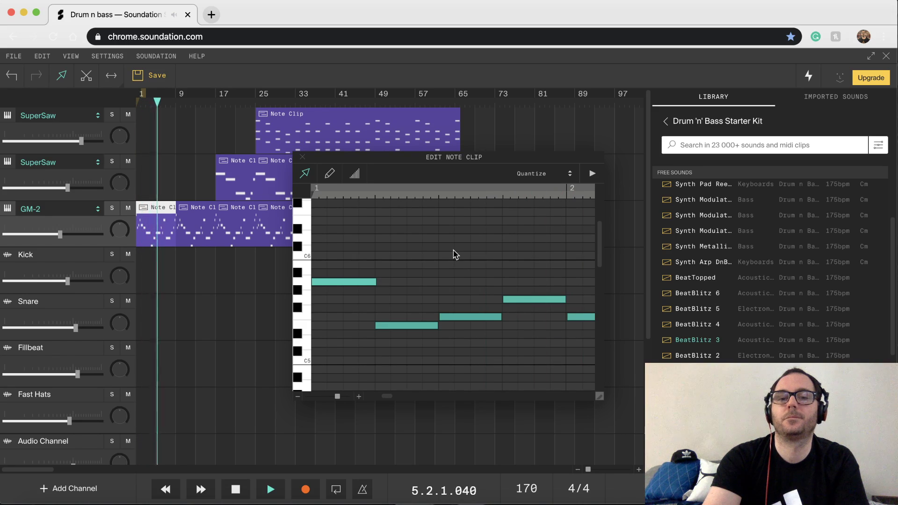
key(space)
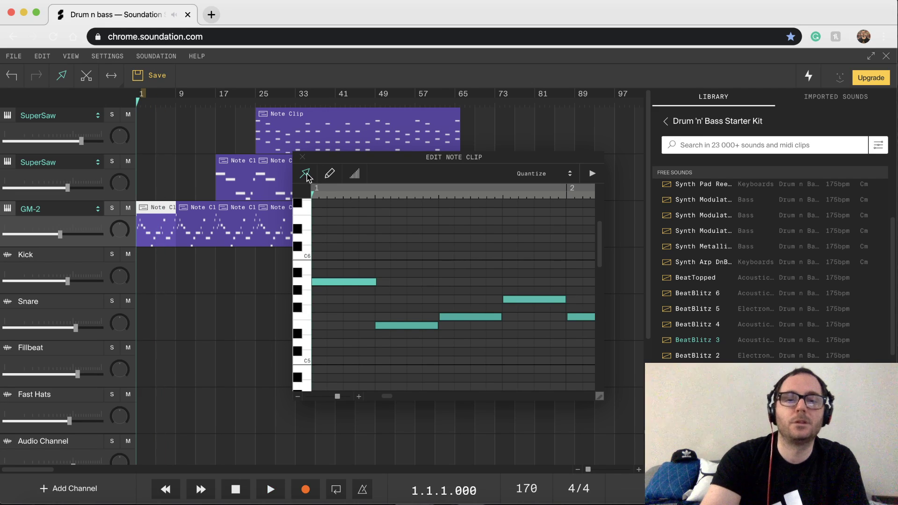
click(302, 157)
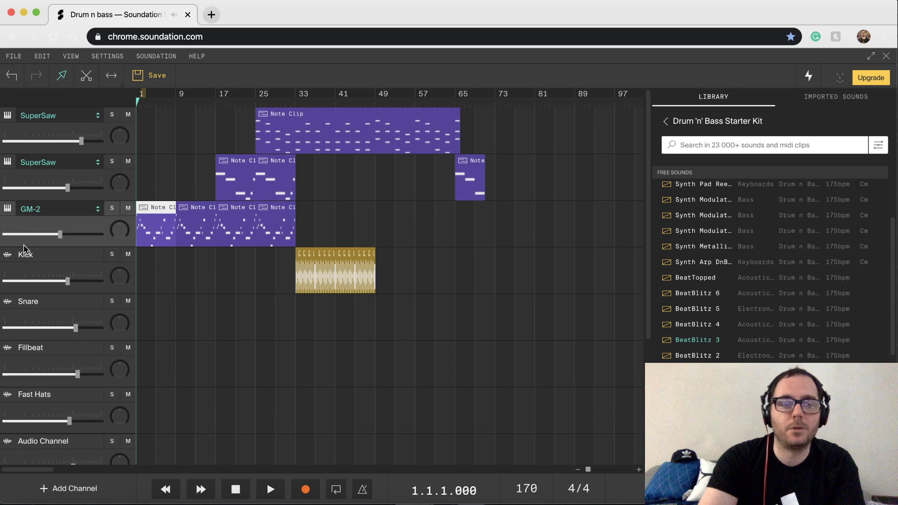
Clone the GM-2 channel without its content and copy the first note clip onto the new channel at bar 1.
right_click(78, 223)
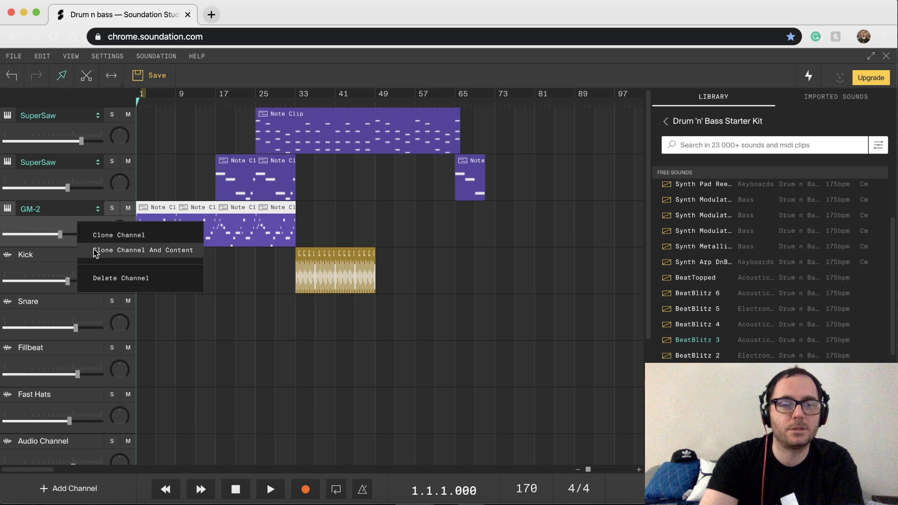
click(94, 235)
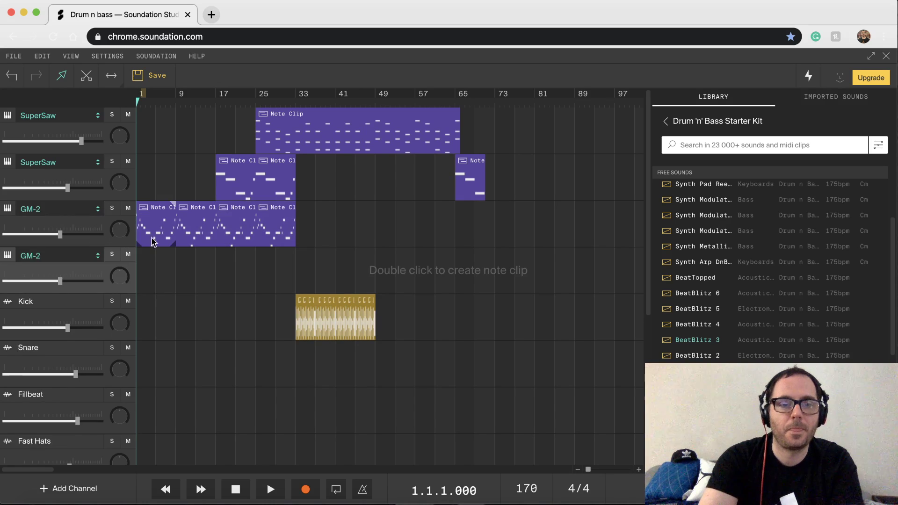
drag(154, 213, 156, 266)
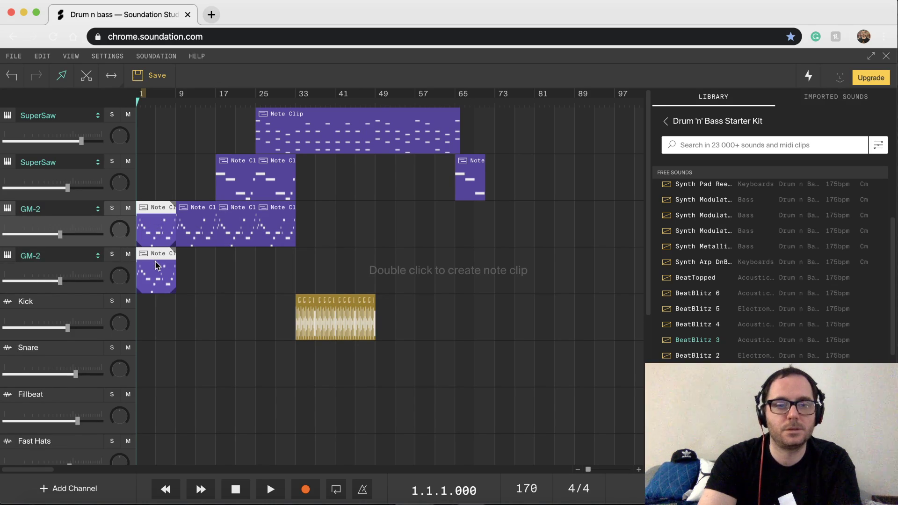
Remove the E5 note on beat 2 and the G5 note on beat 4 of bar 1 in the copied clip.
double_click(157, 271)
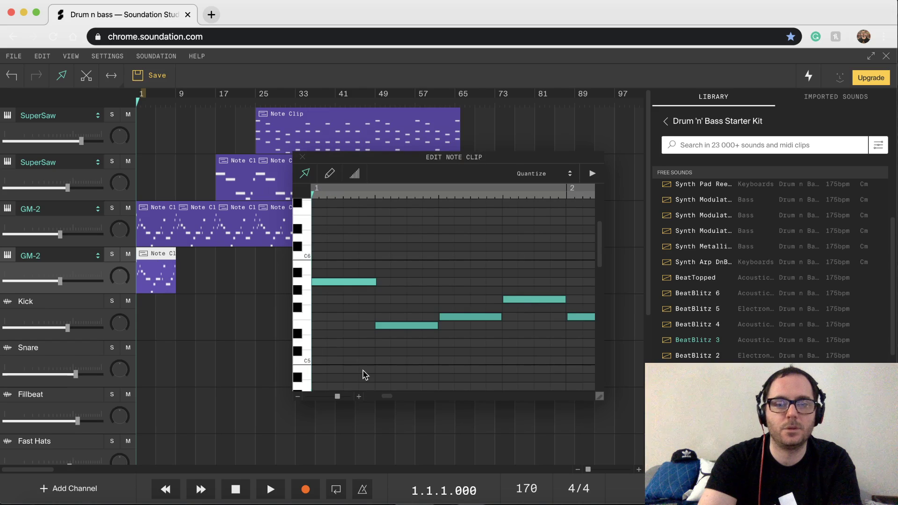
click(395, 326)
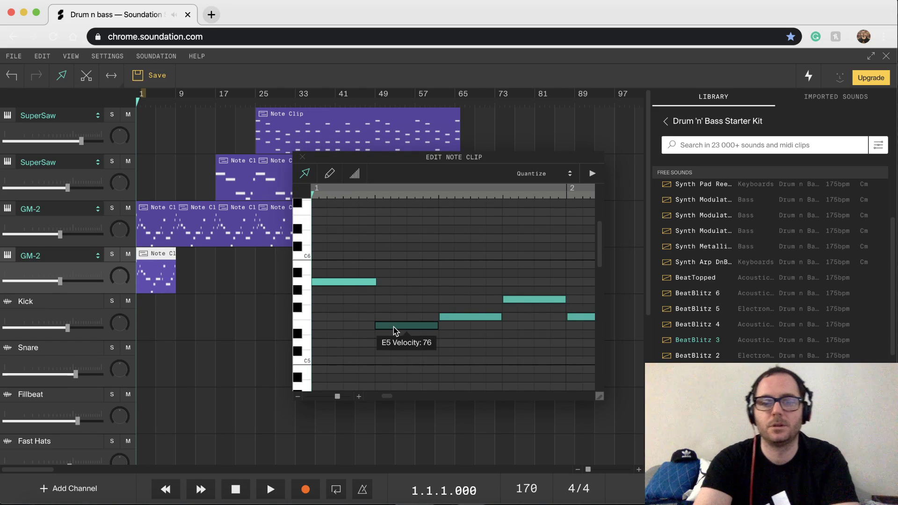
key(Delete)
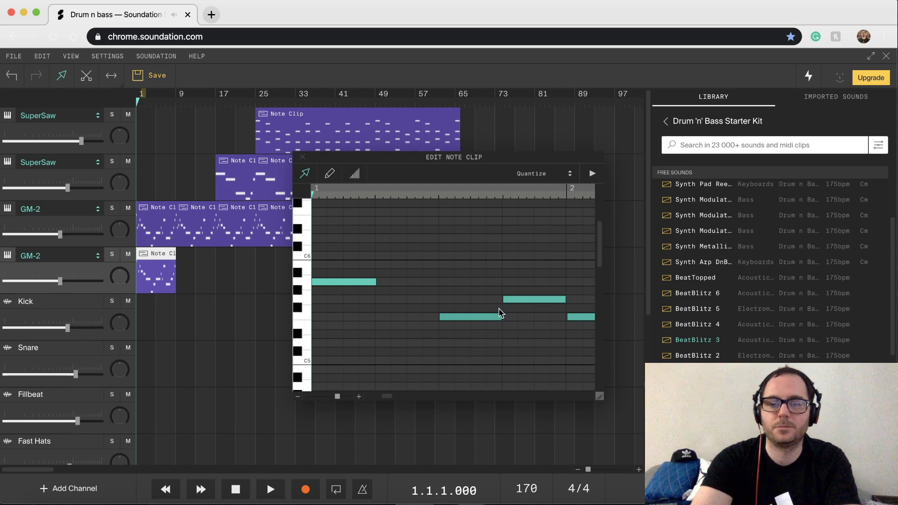
click(522, 299)
key(Delete)
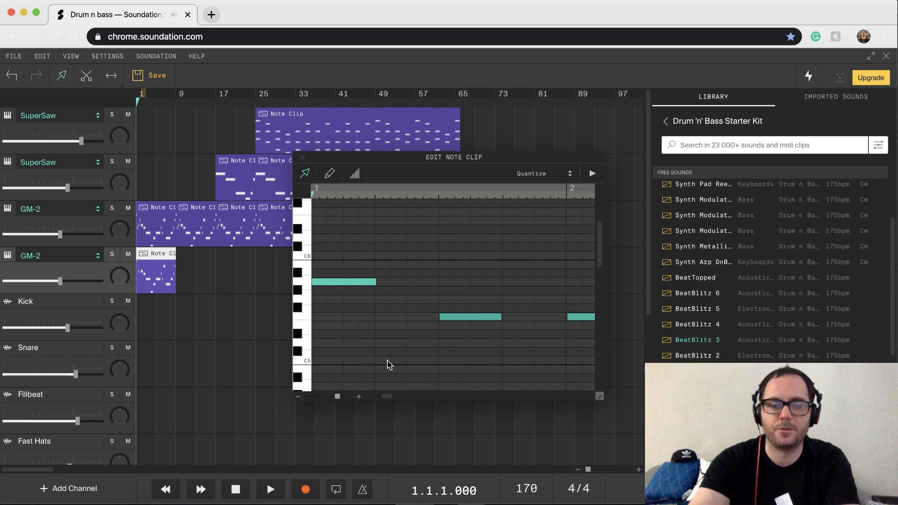
Remove the E5 note in bar 2 and the C5 note in bar 4 of the copied clip.
click(298, 396)
click(298, 397)
click(298, 397)
click(298, 396)
click(393, 327)
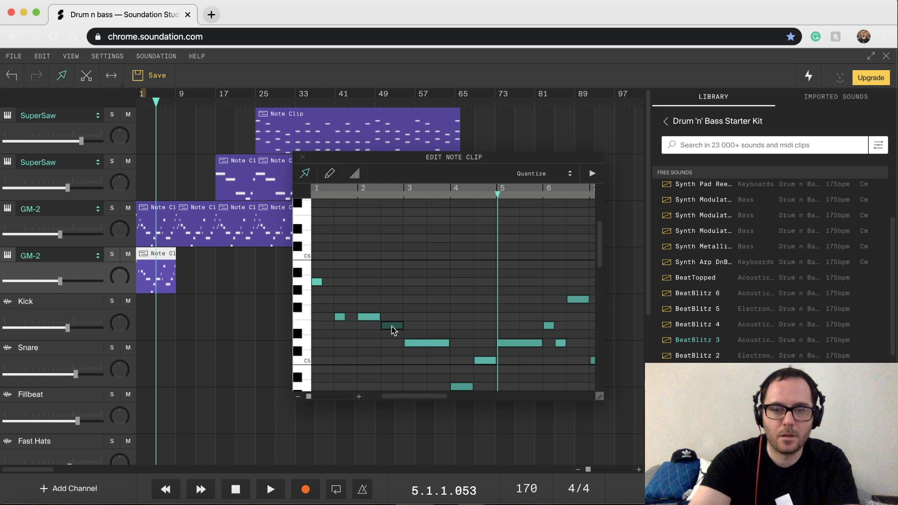
key(Delete)
click(461, 386)
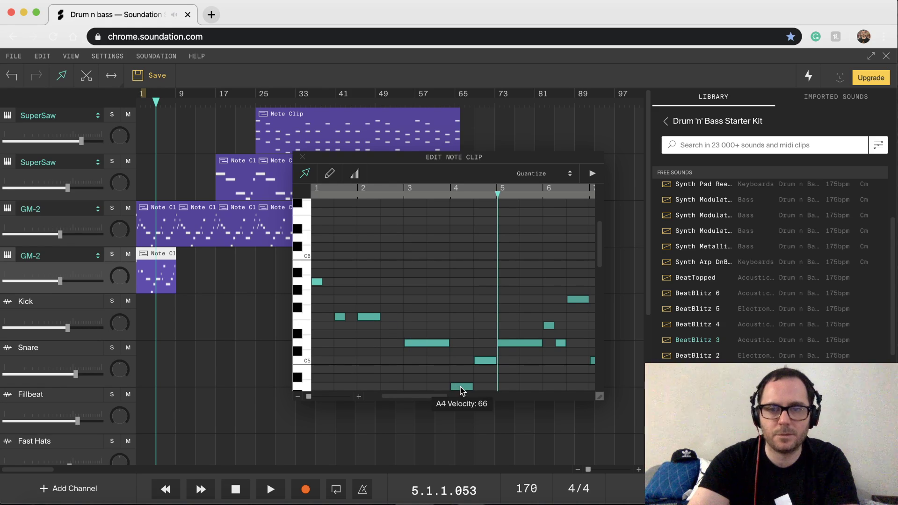
click(488, 361)
key(Delete)
Remove the E5 note in bar 6 and a note at the start of bar 8 of the copied clip.
click(548, 327)
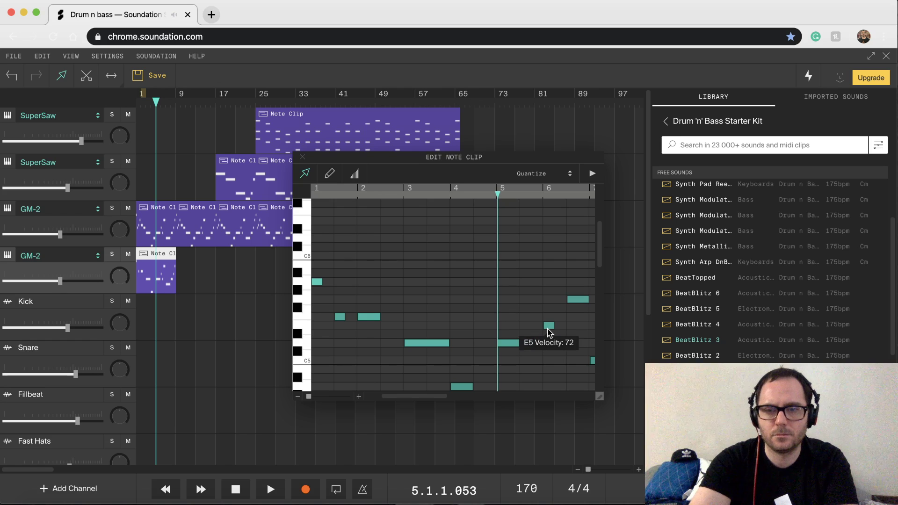
key(Delete)
scroll(555, 358, right, 6)
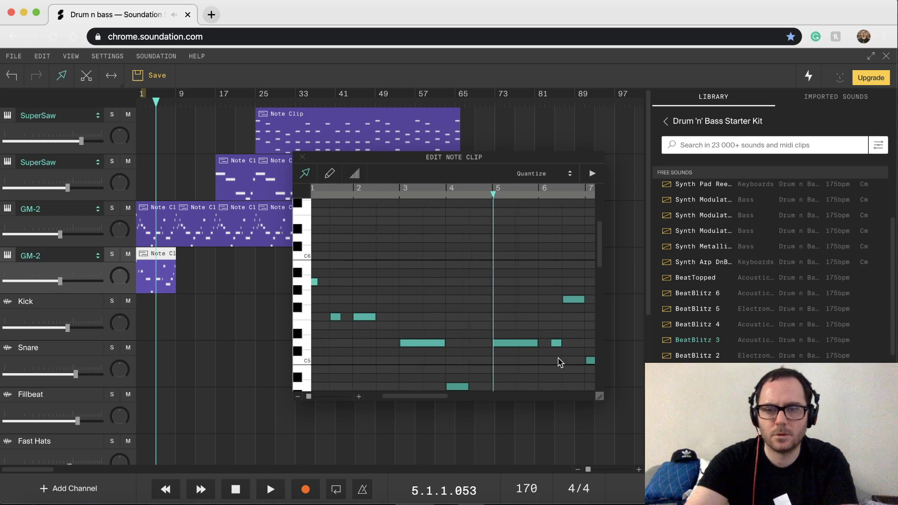
click(500, 344)
key(Delete)
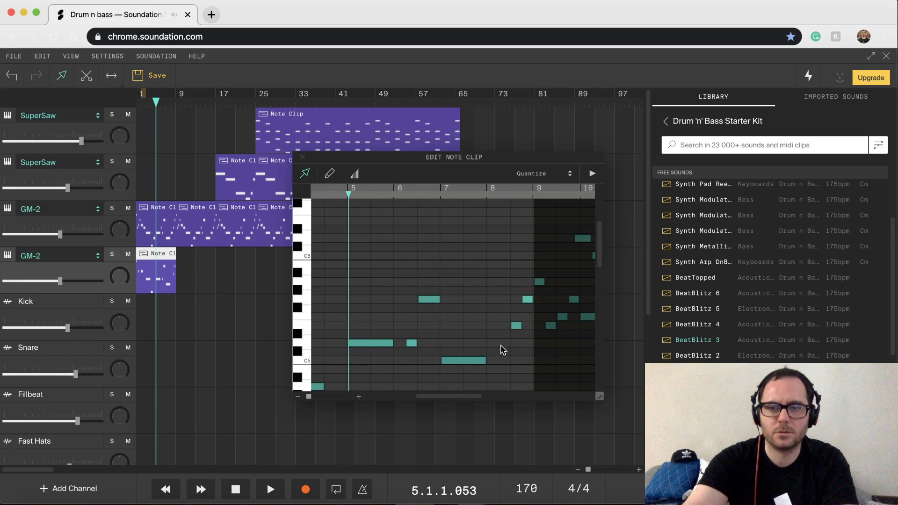
Switch the cloned GM-2 channel's instrument to The Wub Machine and audition the thinned-out clip from bar 1.
key(space)
key(space)
key(space)
mouse_move(79, 279)
key(space)
click(74, 256)
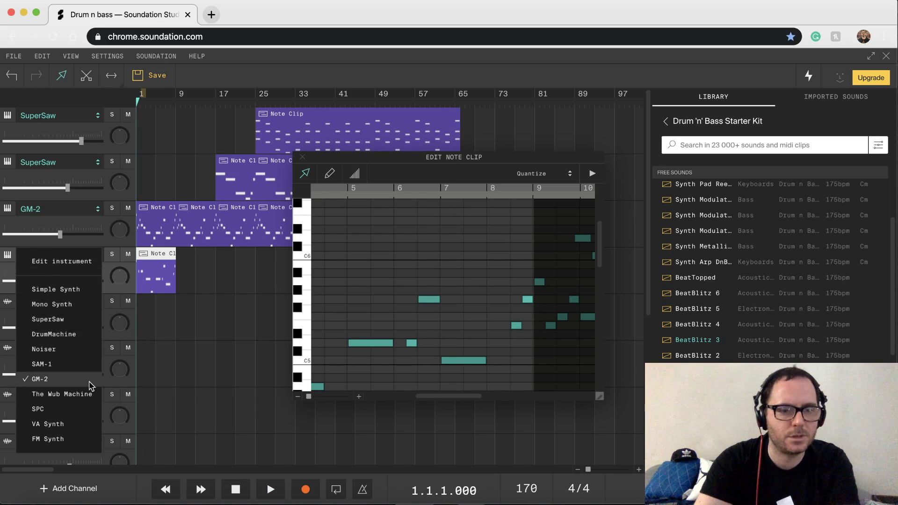
click(86, 397)
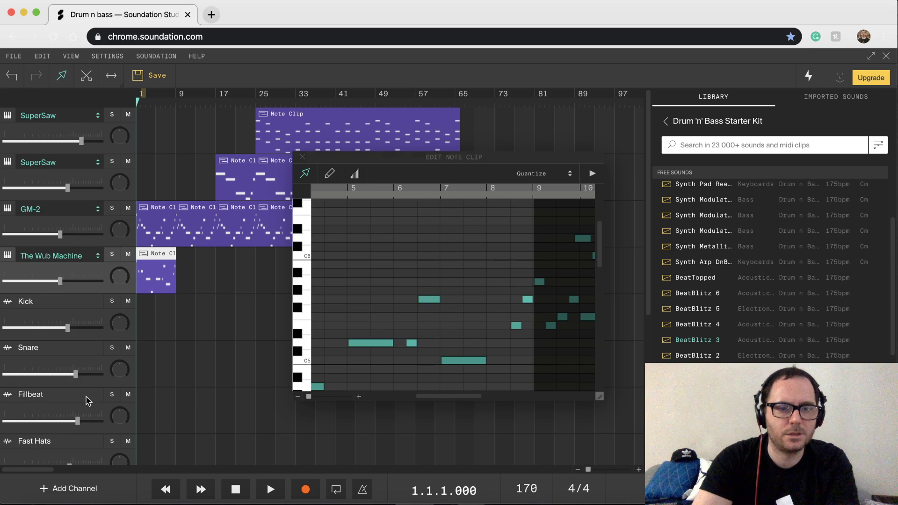
key(space)
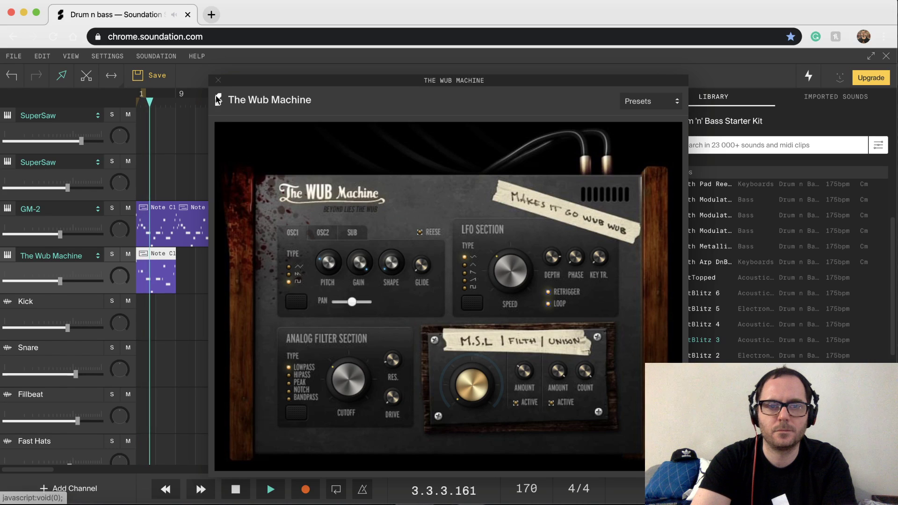
key(space)
click(218, 80)
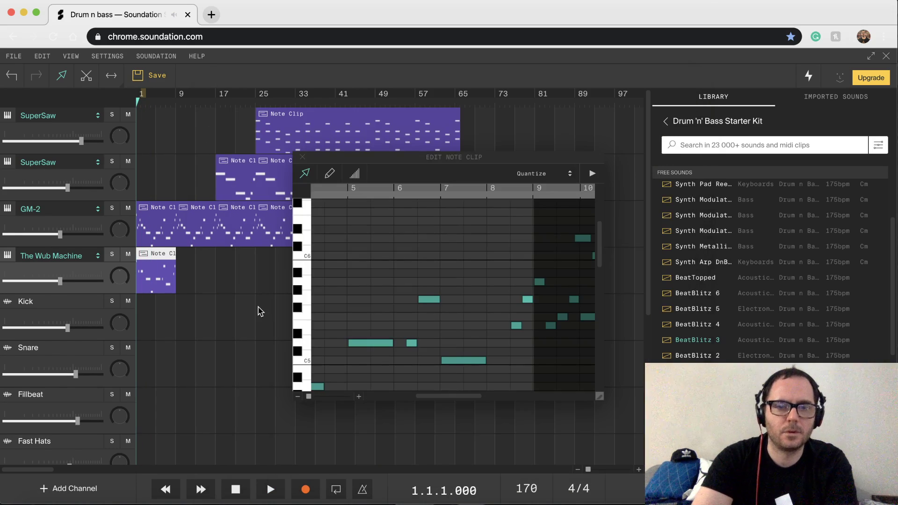
Remove the F5 note in bar 1 of The Wub Machine clip and play the clip back.
key(space)
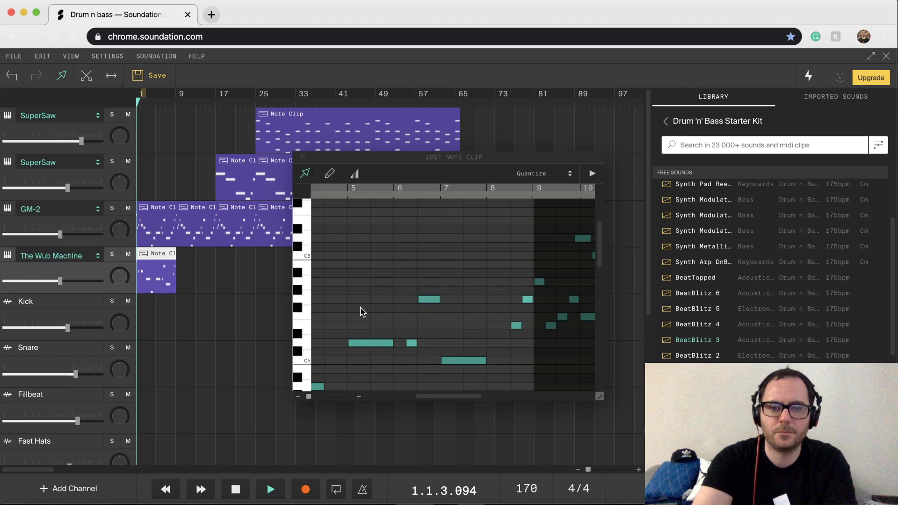
key(space)
click(334, 330)
scroll(334, 330, left, 4)
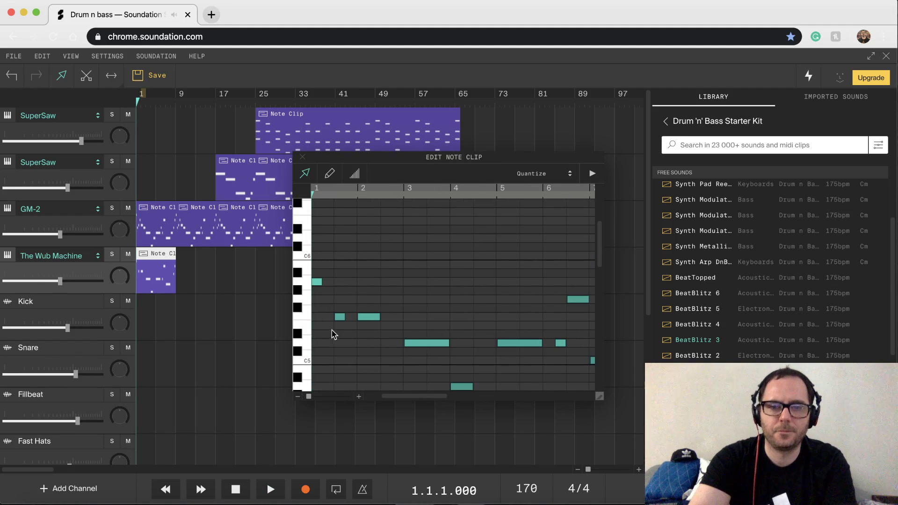
scroll(342, 316, down, 1)
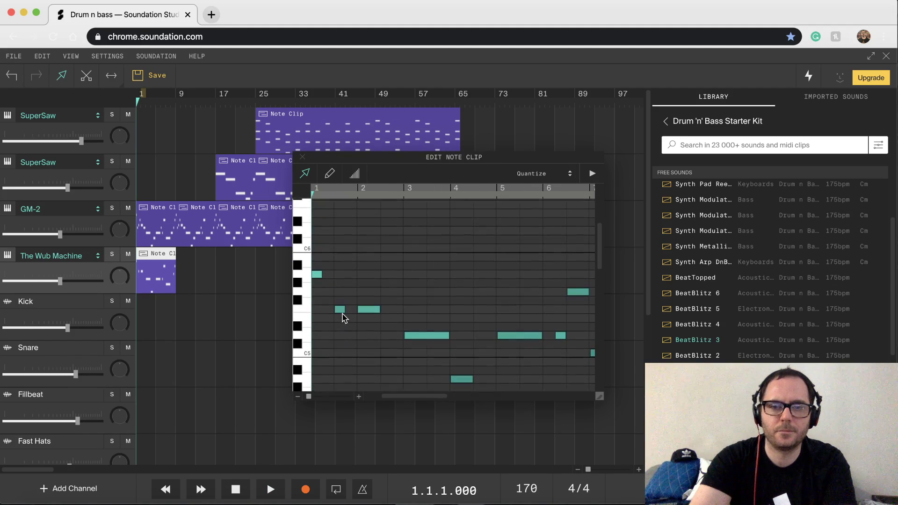
click(341, 310)
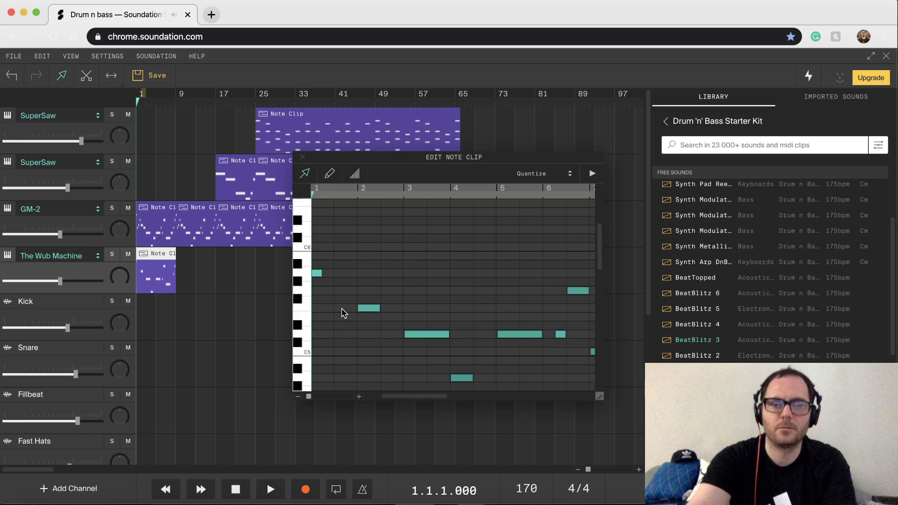
key(space)
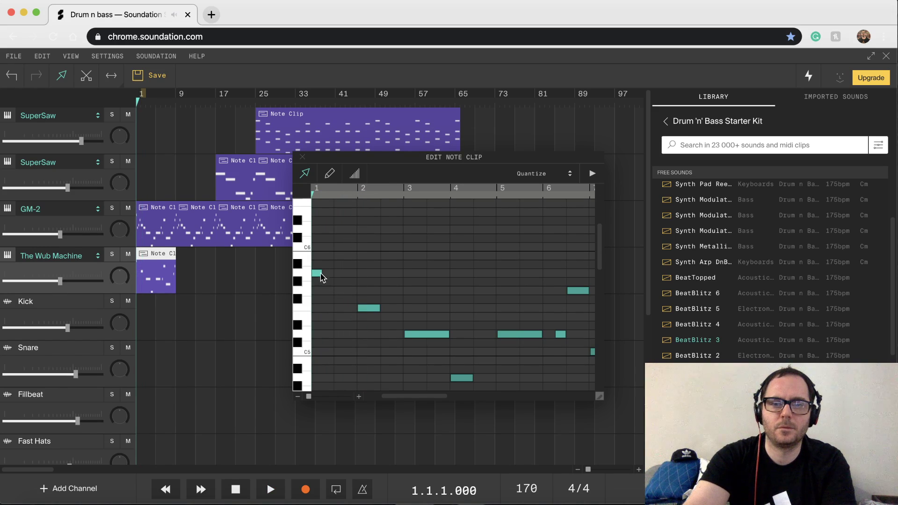
Lengthen the A5 note at the start of The Wub Machine clip to fill bar 1 and play it back.
mouse_move(325, 276)
drag(327, 273, 359, 286)
key(space)
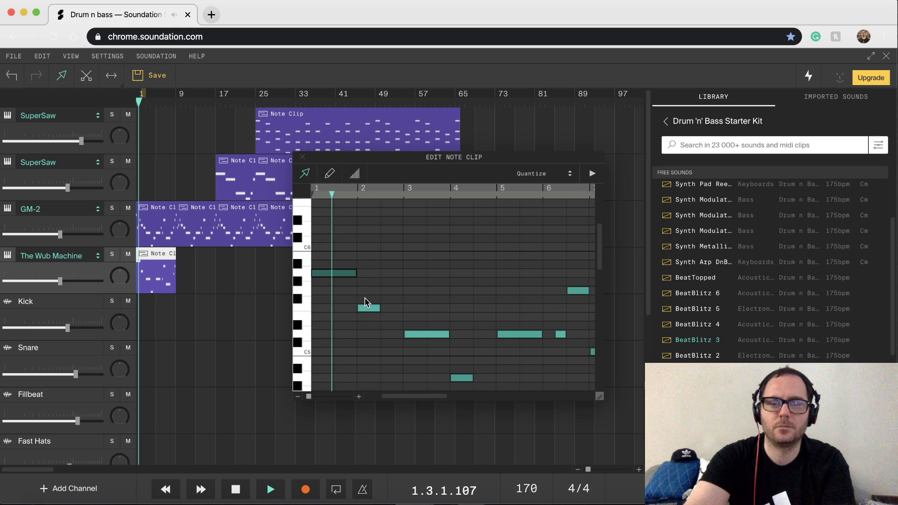
Remove the F5 note in bar 2 and the D5 note in bar 3 of The Wub Machine clip.
click(370, 310)
key(space)
key(Delete)
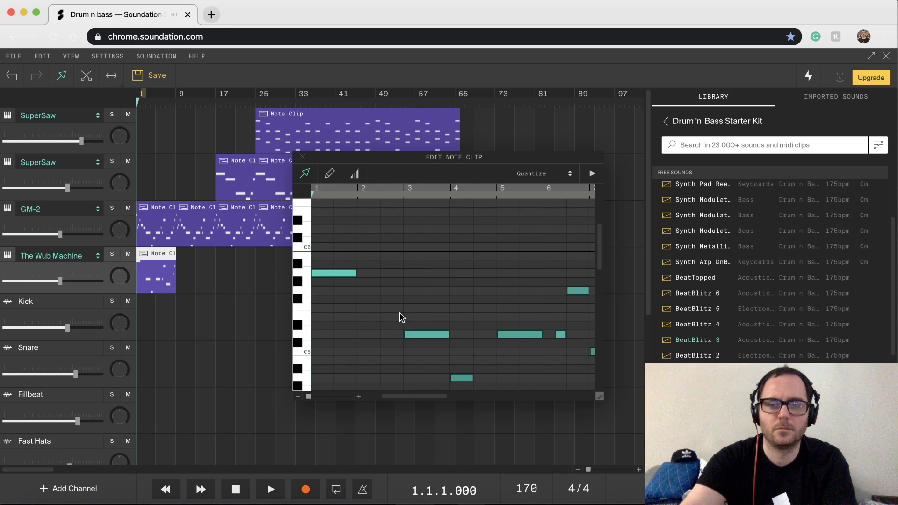
click(419, 336)
key(Delete)
key(space)
key(space)
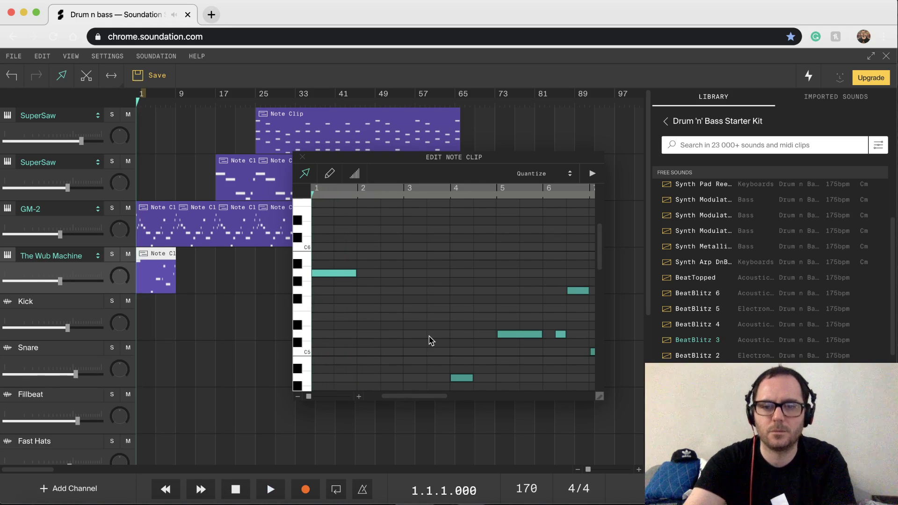
Remove the D5 and G5 notes in bar 6 and the C5 note in bar 7, and audition the clip.
mouse_move(513, 335)
drag(555, 358, 579, 290)
key(Delete)
scroll(578, 292, right, 5)
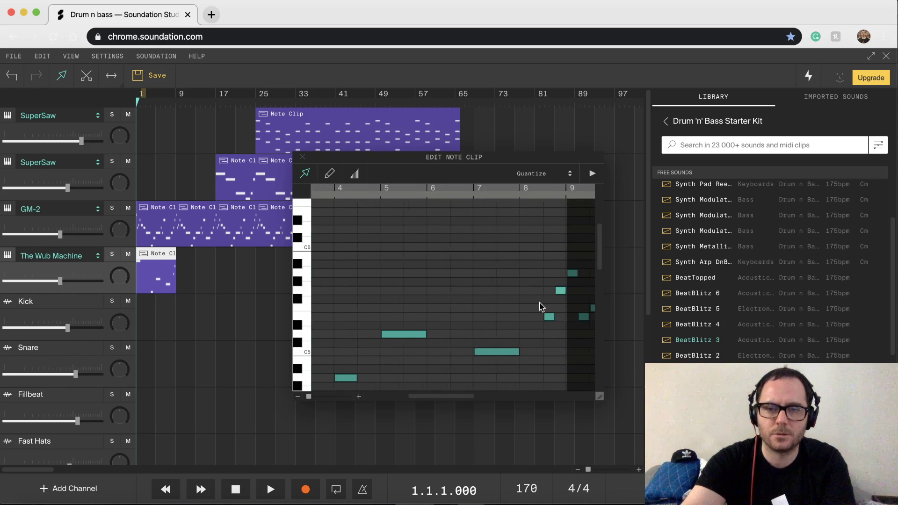
key(Delete)
key(space)
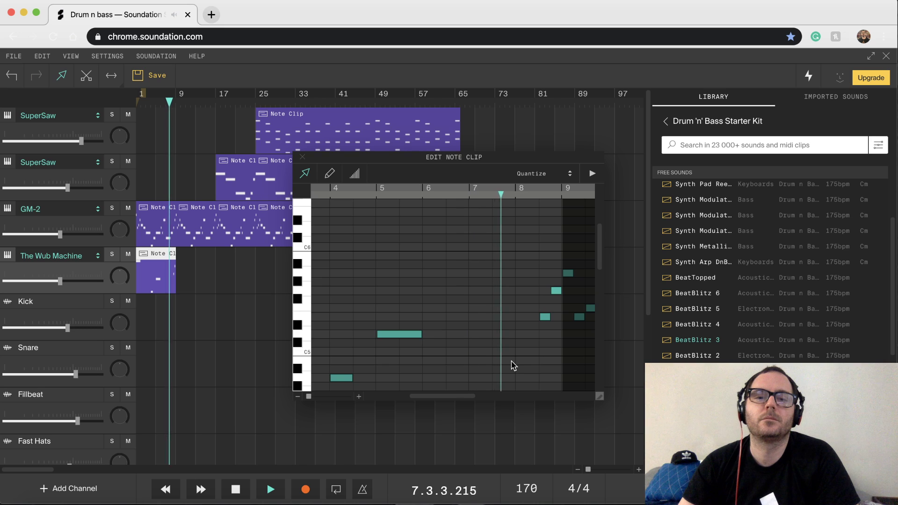
key(space)
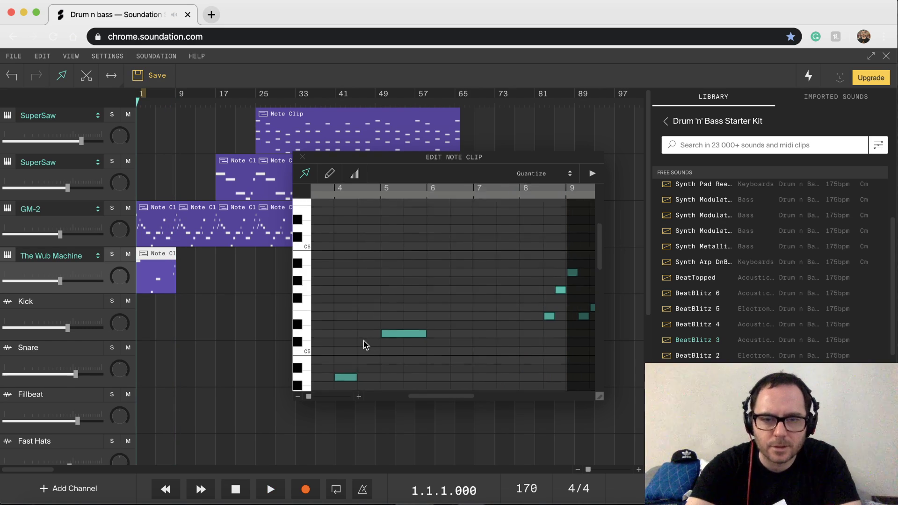
Shorten the A5 note in bar 1 and the D5 note in bar 5 to about three beats, audition the clip and close the note editor.
scroll(366, 345, left, 5)
mouse_move(355, 275)
mouse_down()
mouse_move(343, 273)
mouse_move(351, 276)
mouse_up()
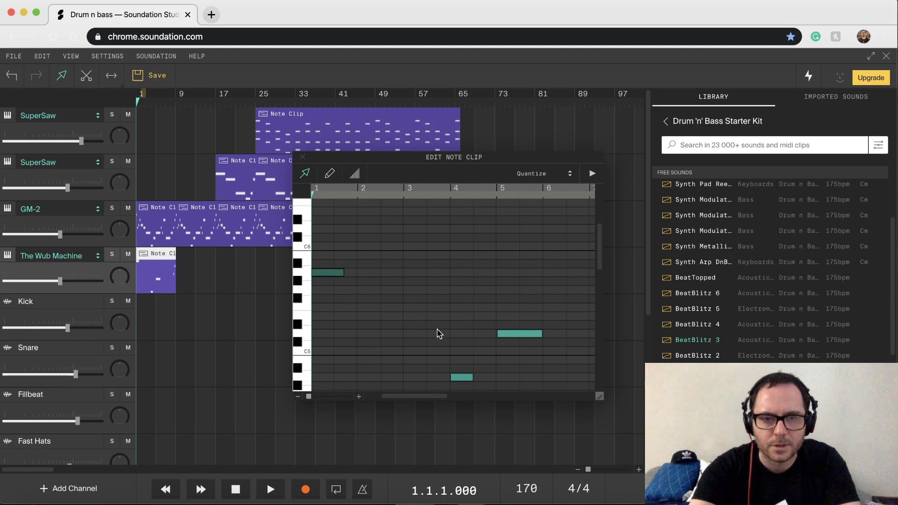
key(space)
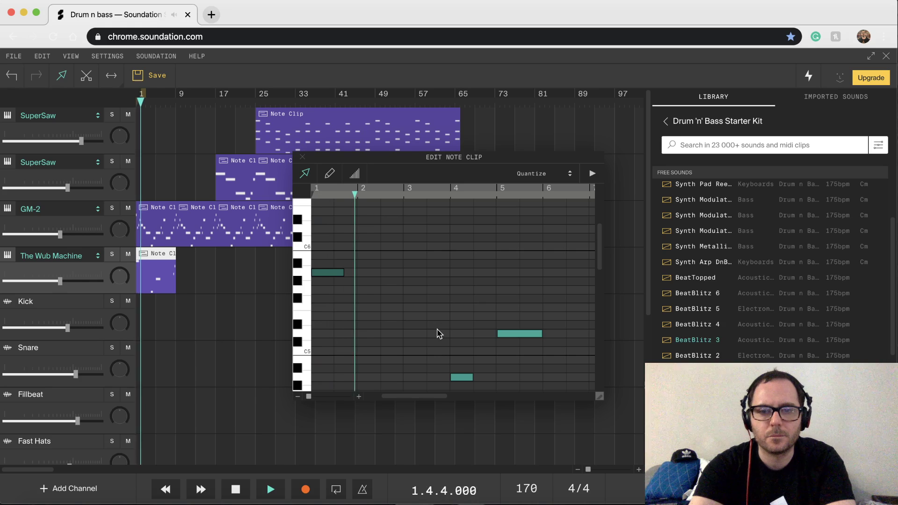
key(space)
click(538, 332)
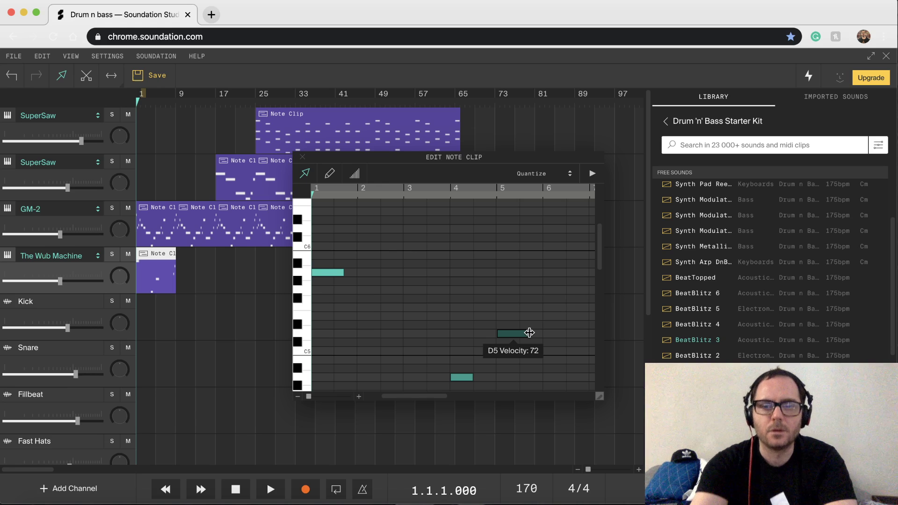
key(space)
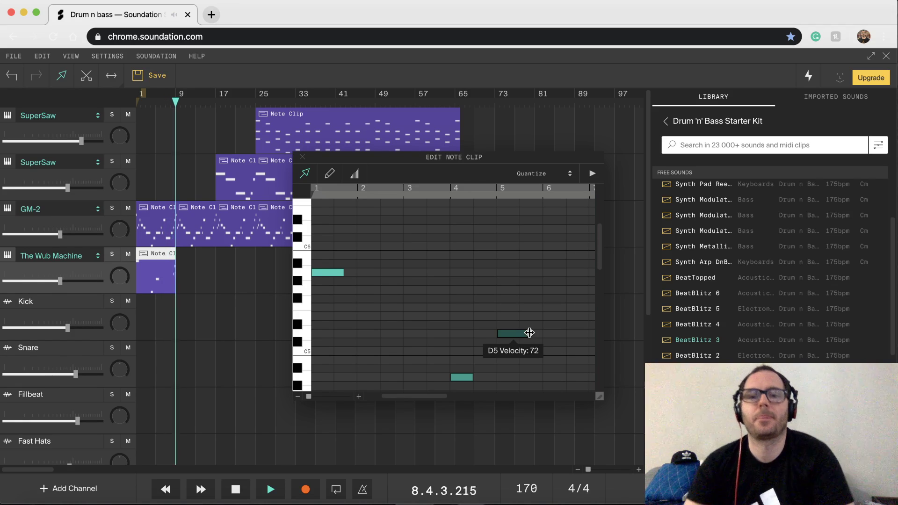
key(space)
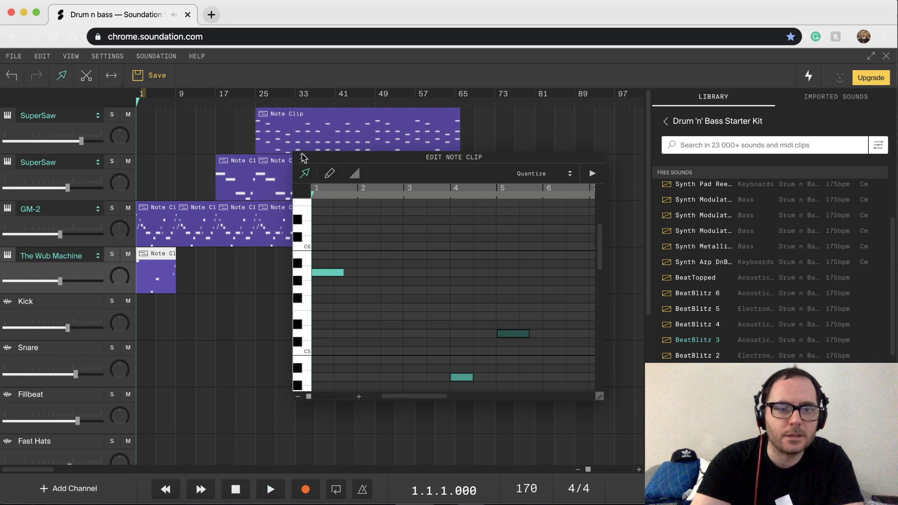
click(302, 157)
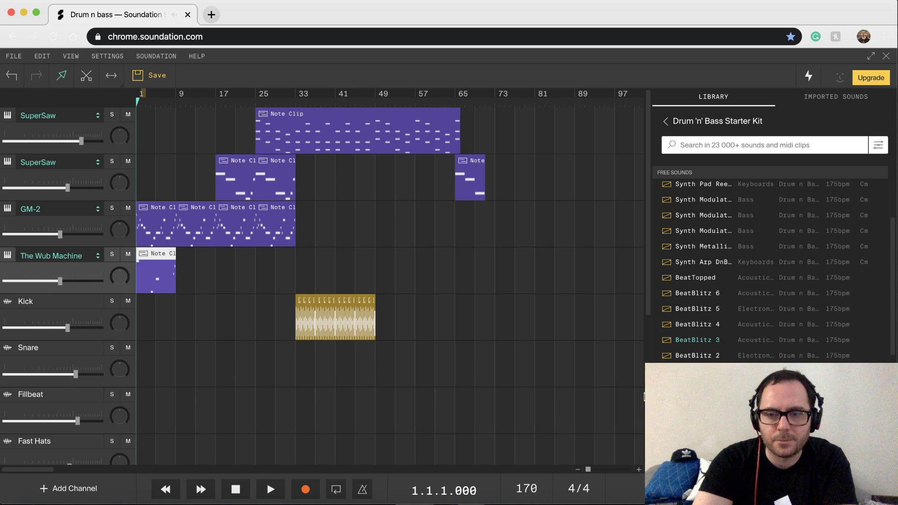
Show the list of effects on The Wub Machine channel.
scroll(641, 424, up, 5)
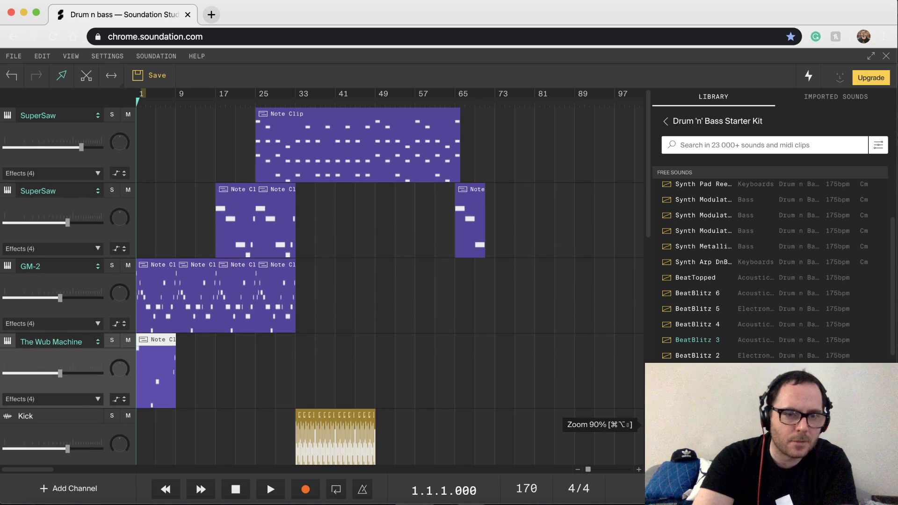
click(89, 398)
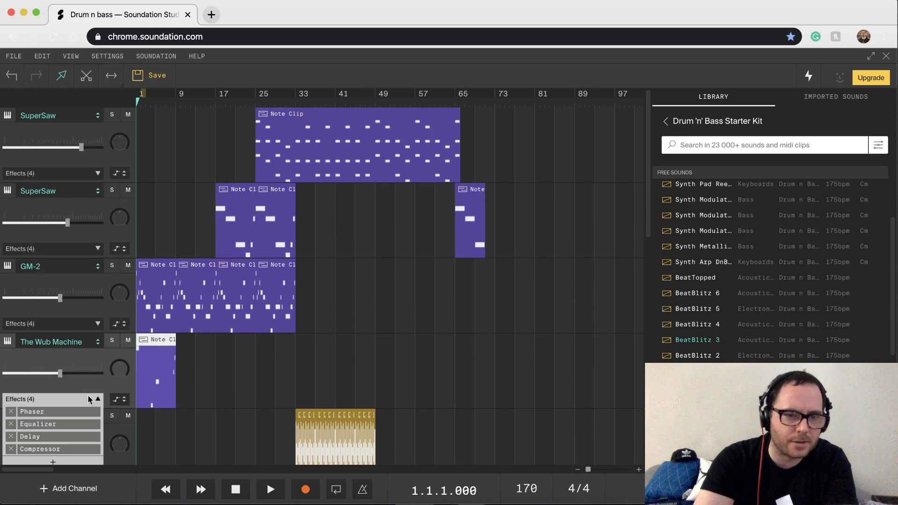
scroll(80, 411, down, 2)
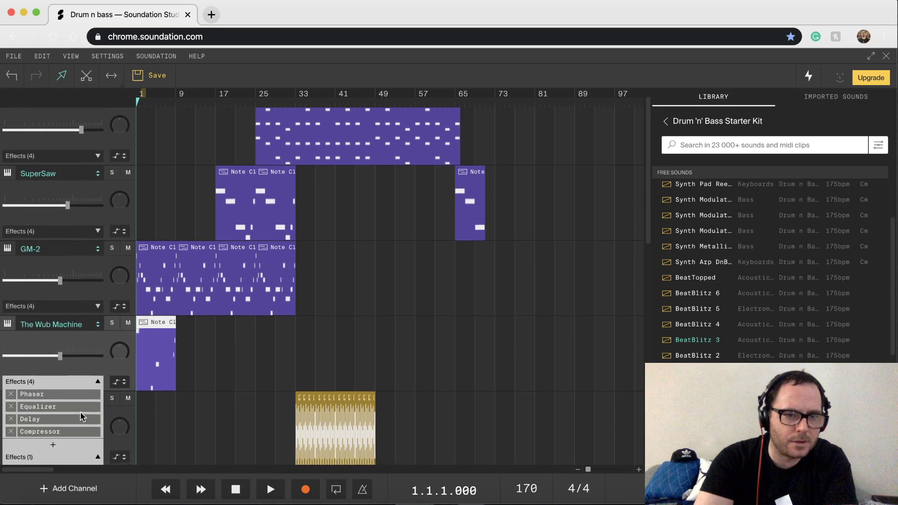
scroll(80, 411, down, 1)
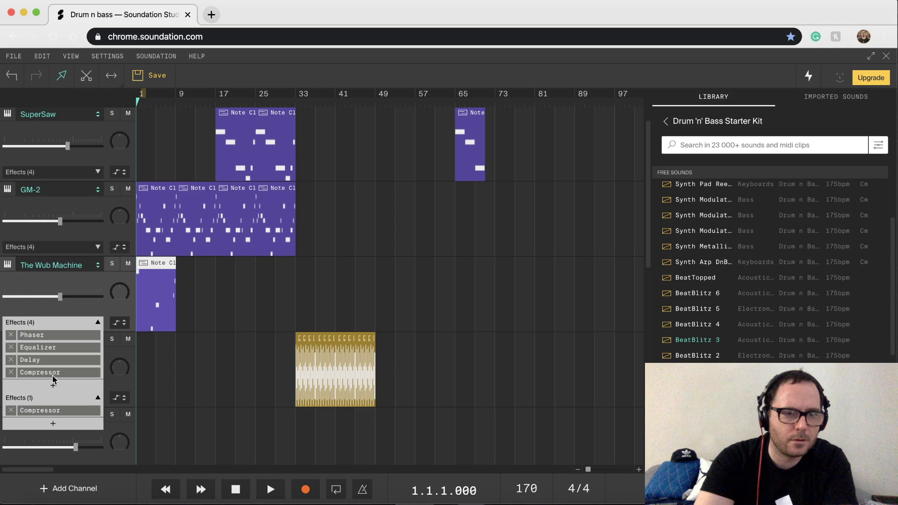
click(78, 384)
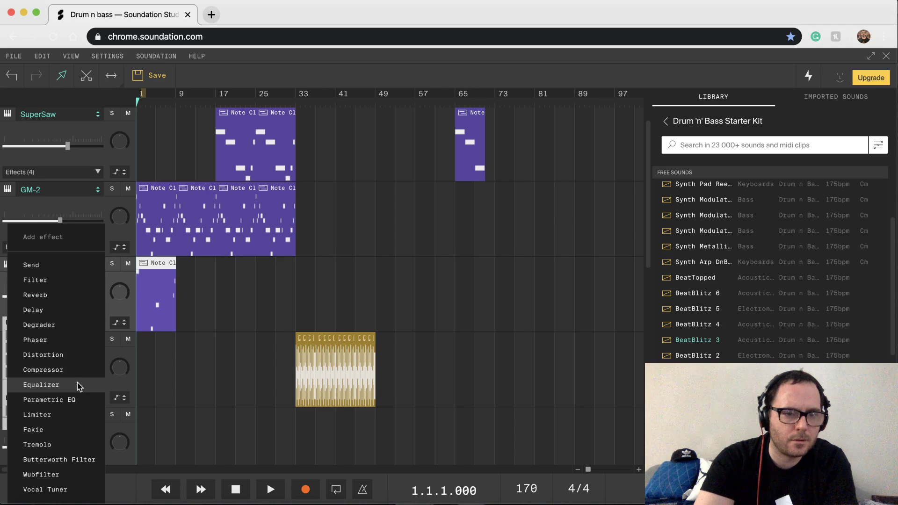
click(165, 343)
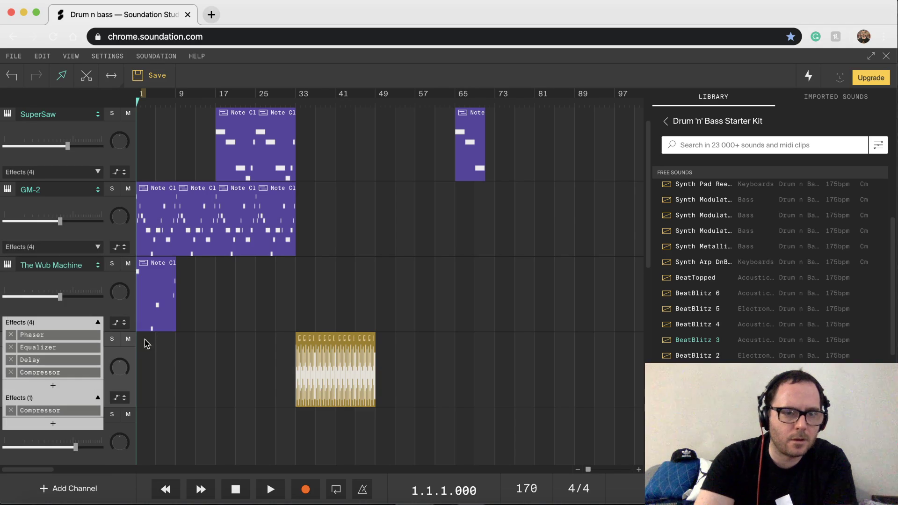
Try a Distortion effect on The Wub Machine channel, audition it and remove it.
click(52, 386)
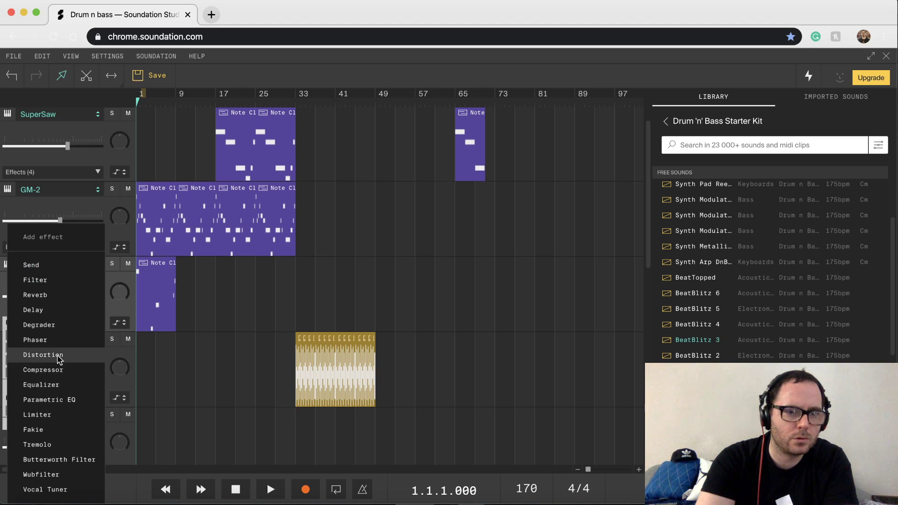
click(43, 355)
key(space)
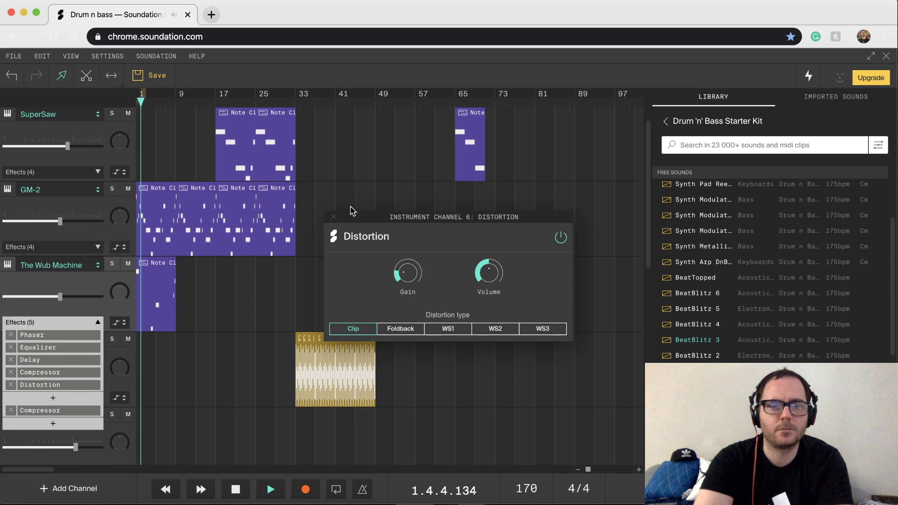
key(space)
click(333, 218)
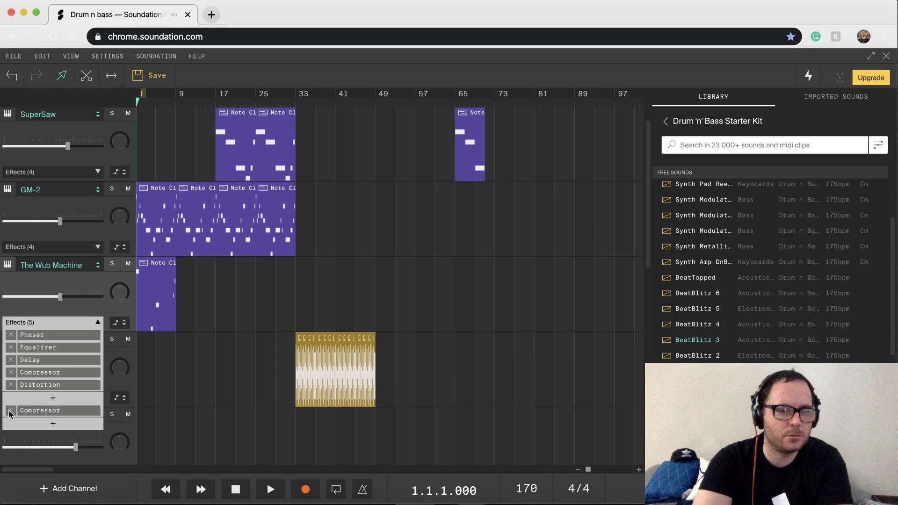
click(11, 384)
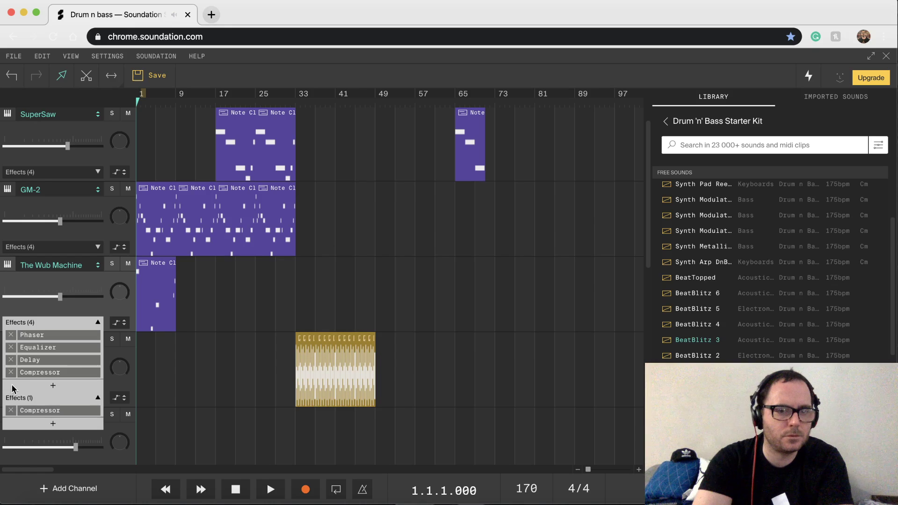
Add a Tremolo effect to The Wub Machine channel, set its speed to 19% and play the track from the start.
click(53, 385)
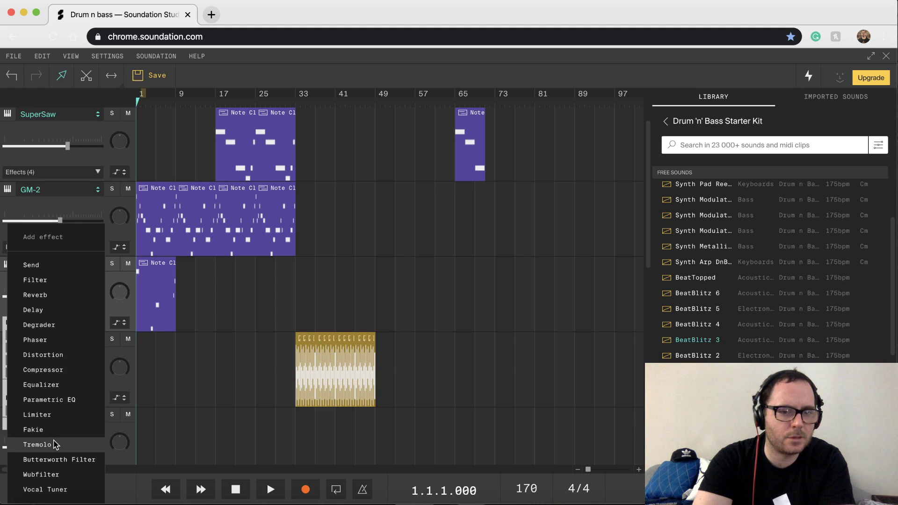
click(37, 444)
key(space)
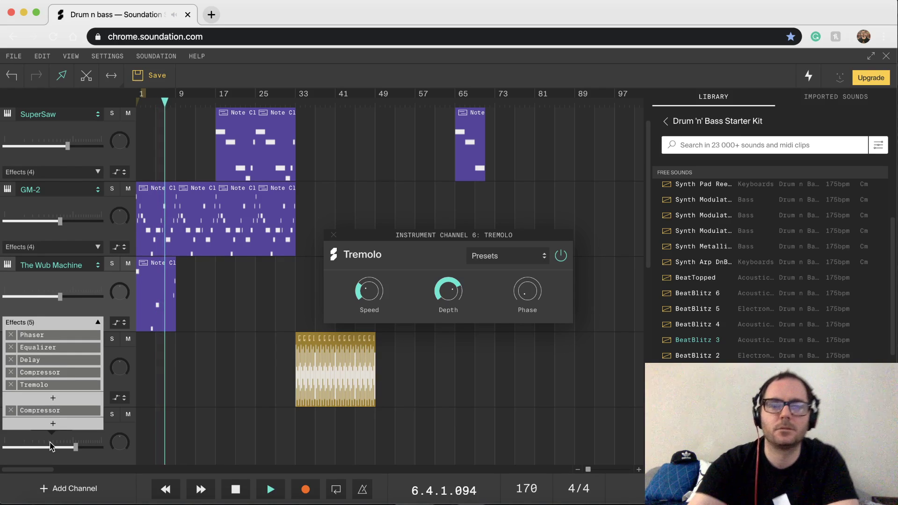
drag(356, 280, 366, 300)
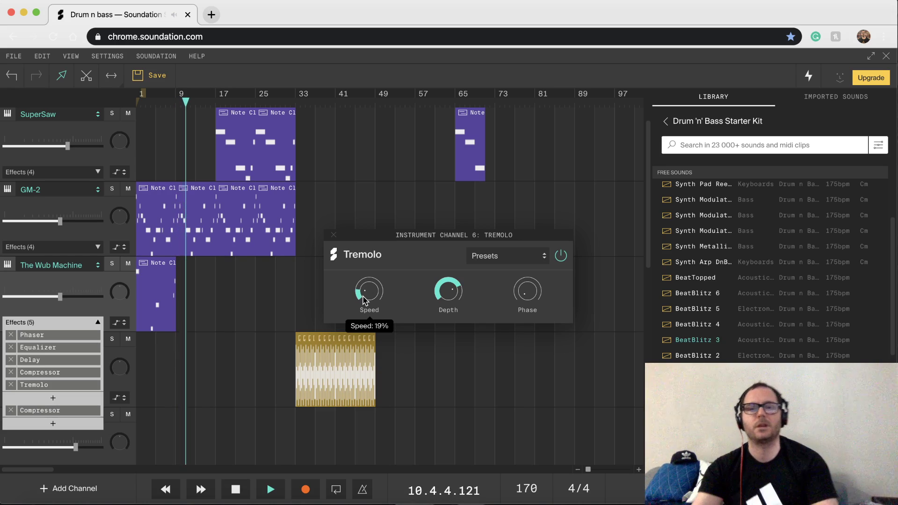
key(space)
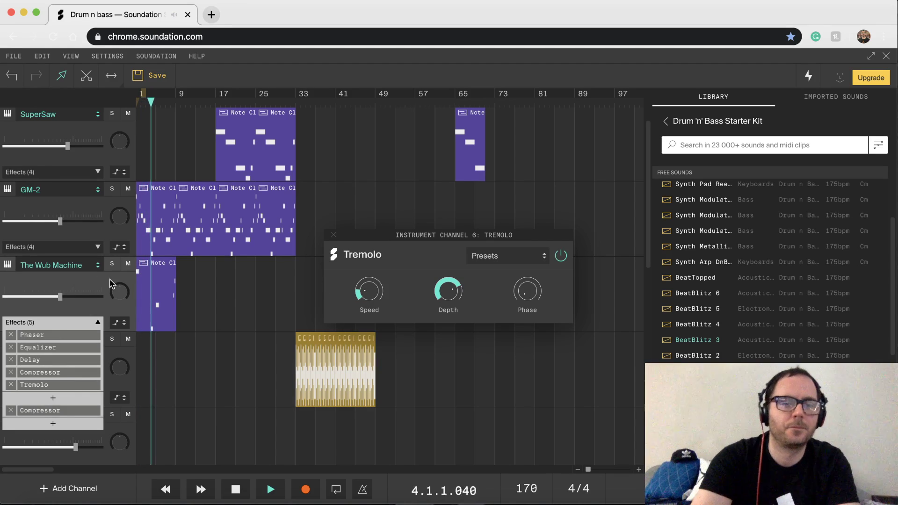
Copy The Wub Machine clip to bars 9, 17 and 25, close the Tremolo settings and listen to the arrangement.
click(151, 289)
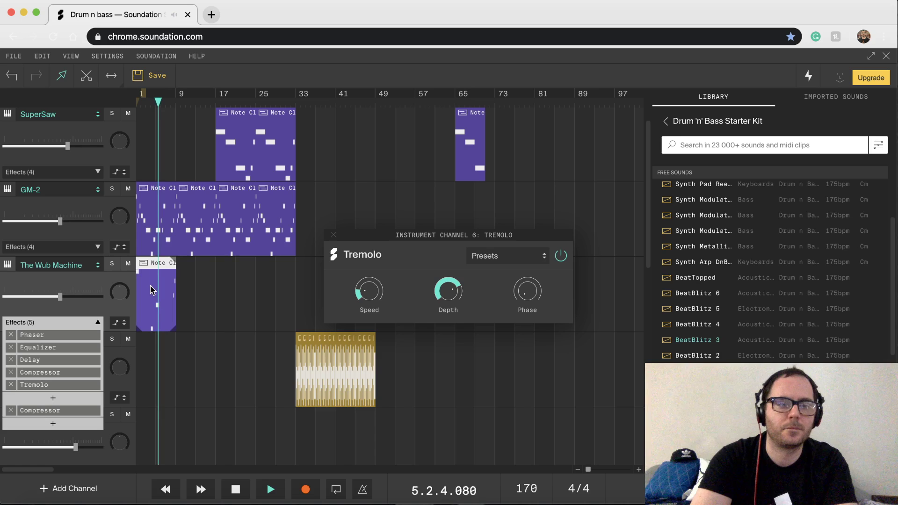
drag(150, 289, 190, 287)
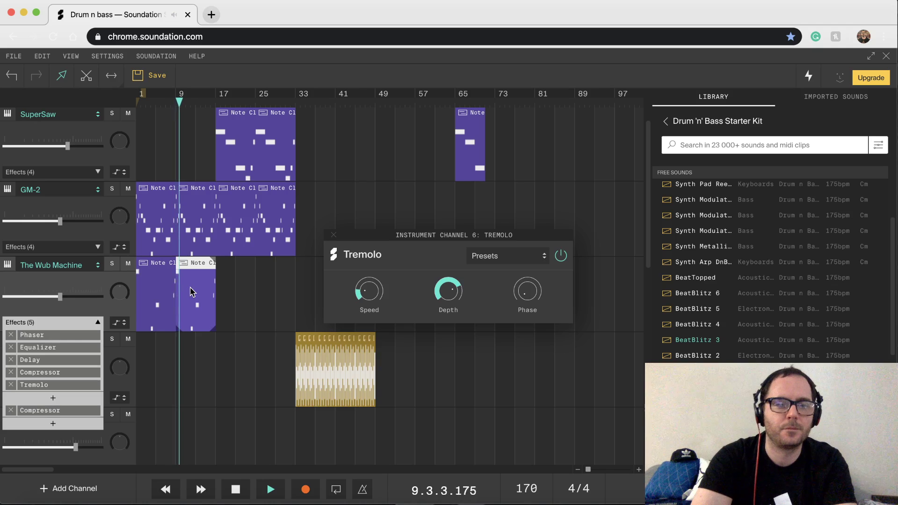
drag(190, 287, 227, 291)
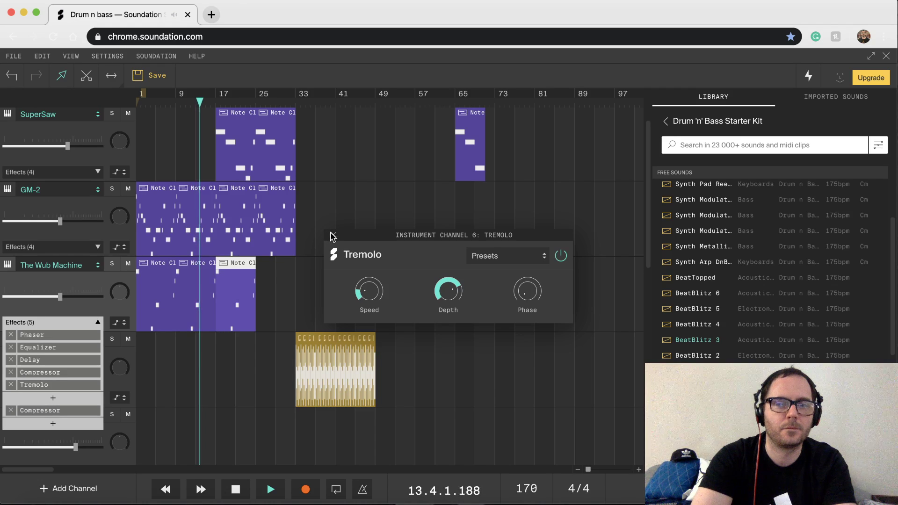
click(333, 235)
drag(234, 279, 274, 281)
click(275, 281)
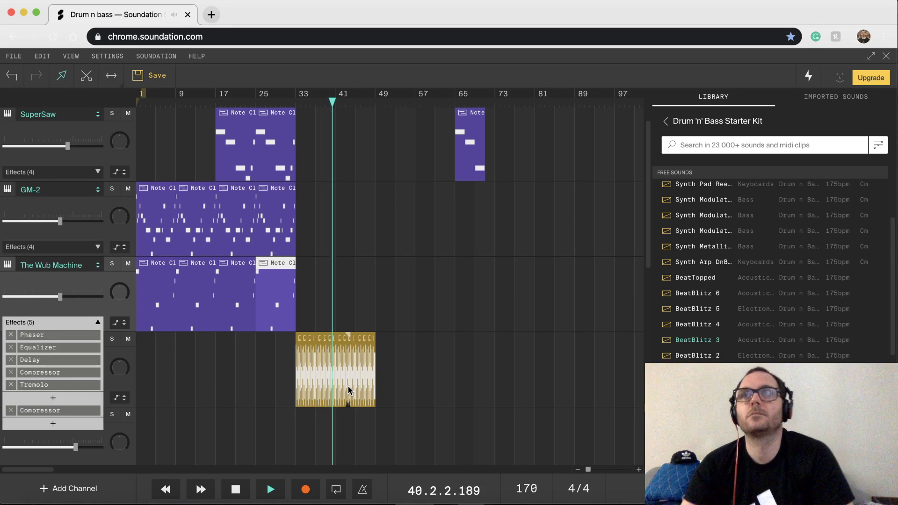
key(space)
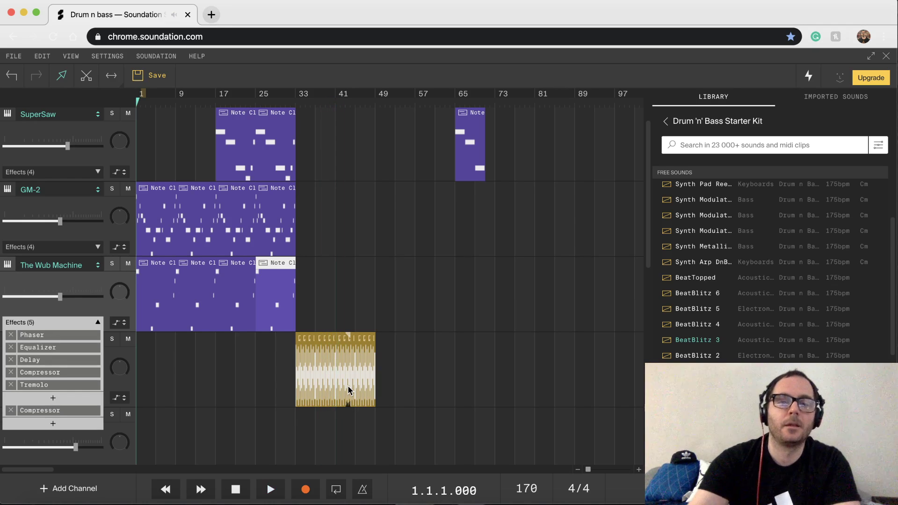
Copy the Kick channel's first audio clip from bar 33 to bar 1.
click(638, 470)
click(638, 470)
click(638, 469)
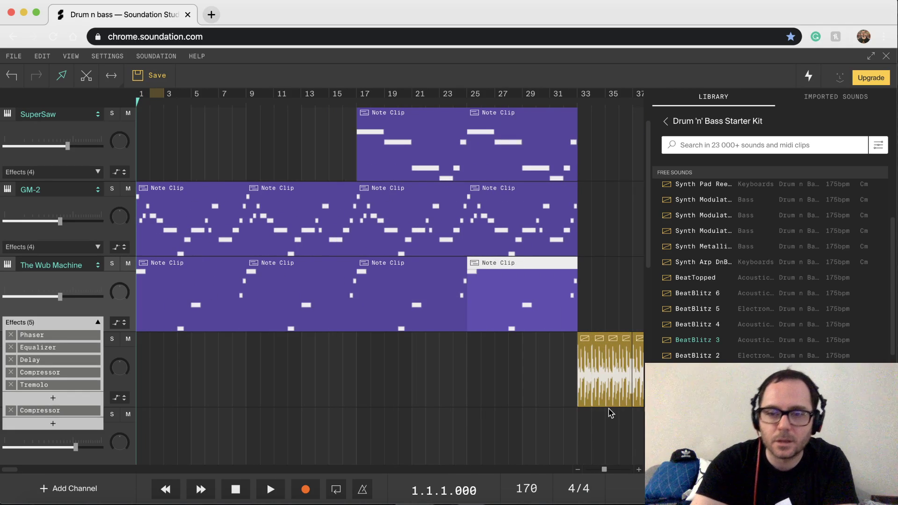
click(588, 366)
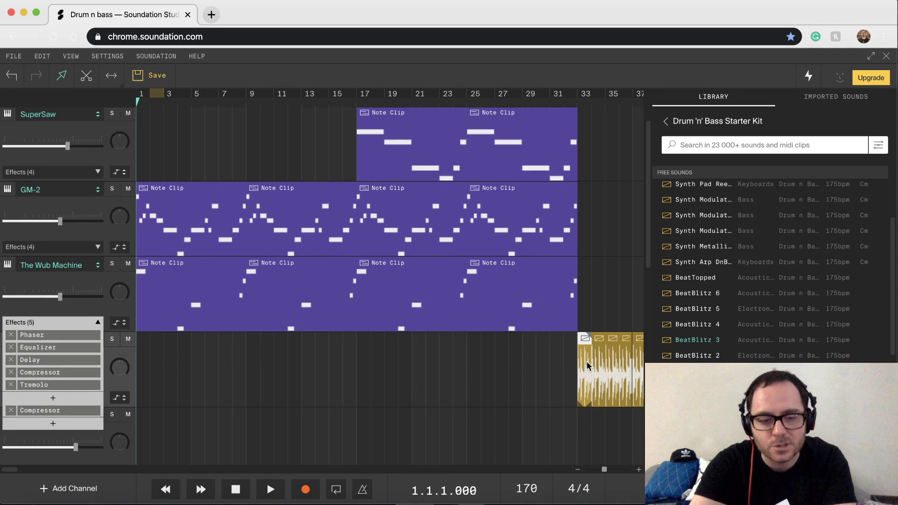
drag(587, 365, 143, 369)
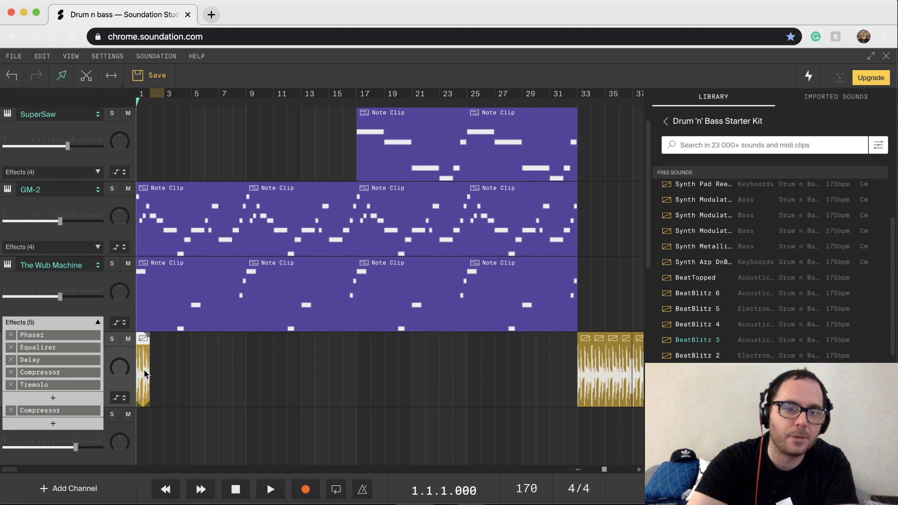
click(639, 470)
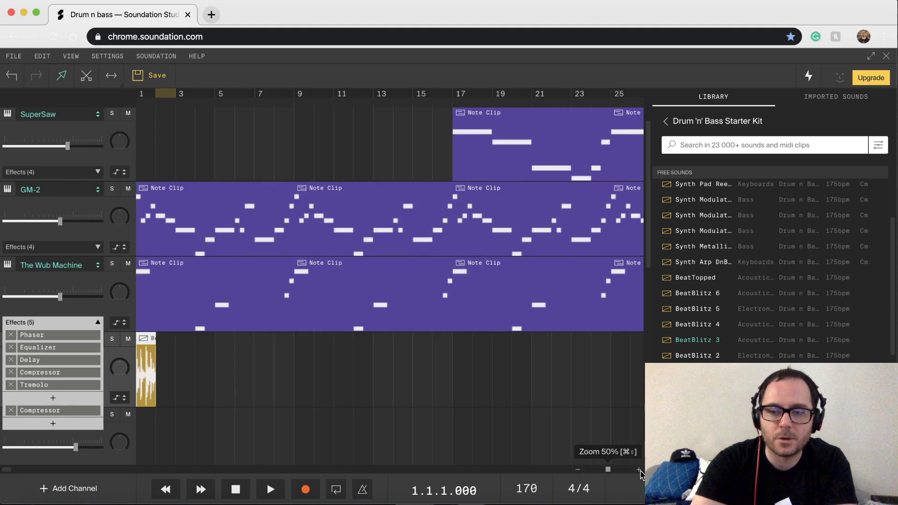
Play the BeatBlitz 3 clip at bar 1 together with the melody to hear which hits to cut.
click(640, 471)
click(640, 470)
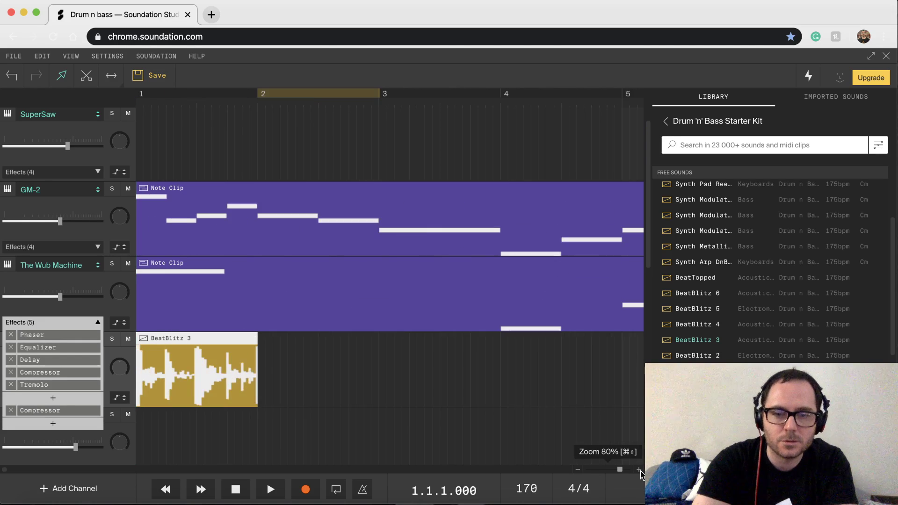
click(640, 470)
click(639, 471)
click(577, 469)
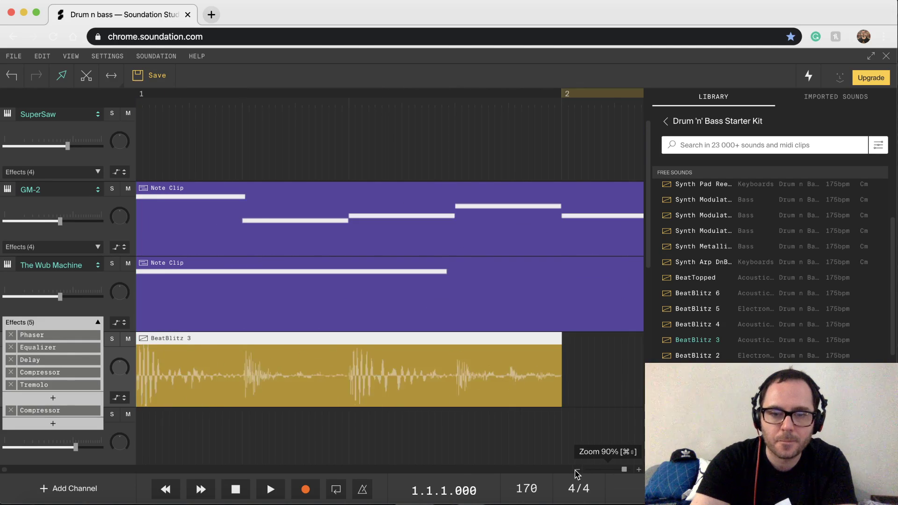
click(577, 469)
key(space)
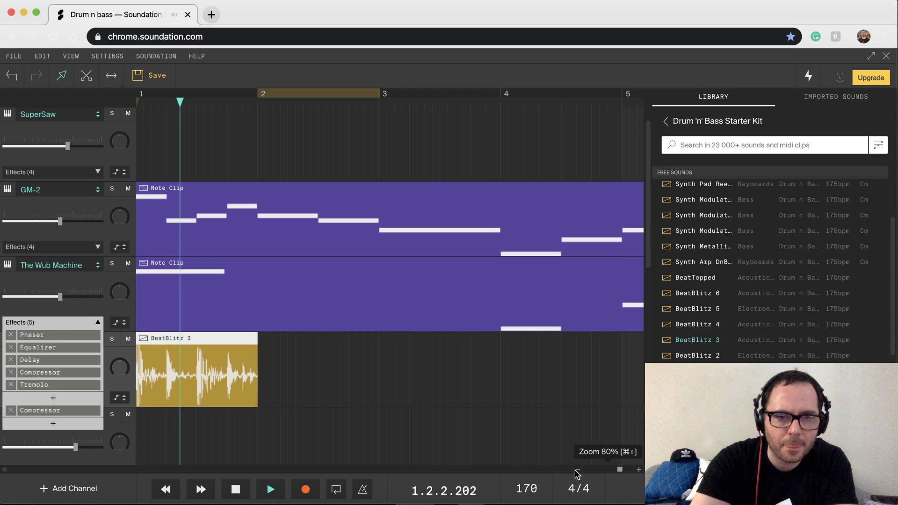
key(space)
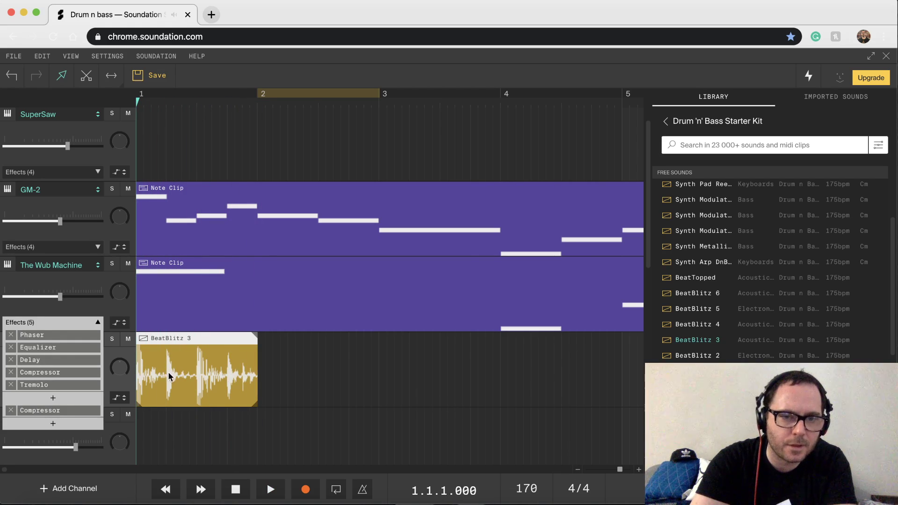
Trim the first kick off the start of the BeatBlitz 3 clip, by an eighth of bar 1, and audition it.
click(639, 470)
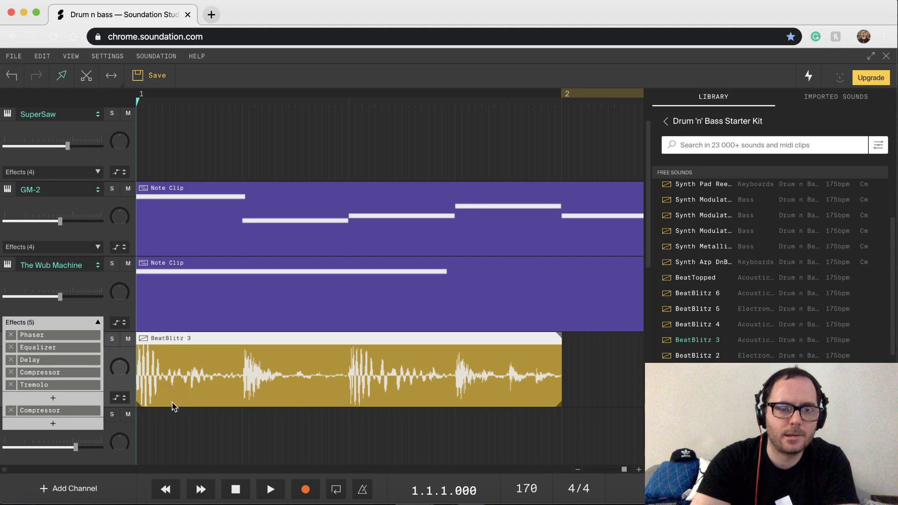
drag(142, 405, 188, 404)
key(space)
key(space)
key(space)
key(space)
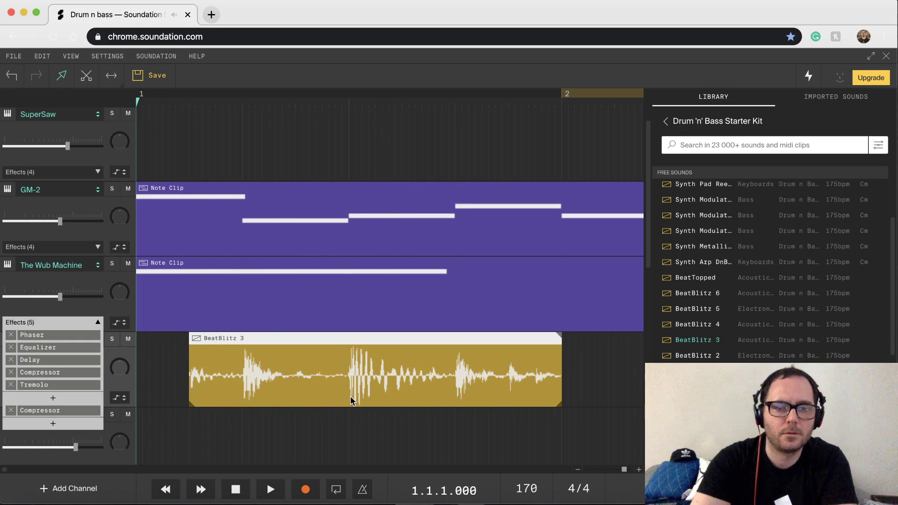
Split the BeatBlitz 3 clip at its second kick, trim the second piece's start to beat 4 and play it.
click(84, 77)
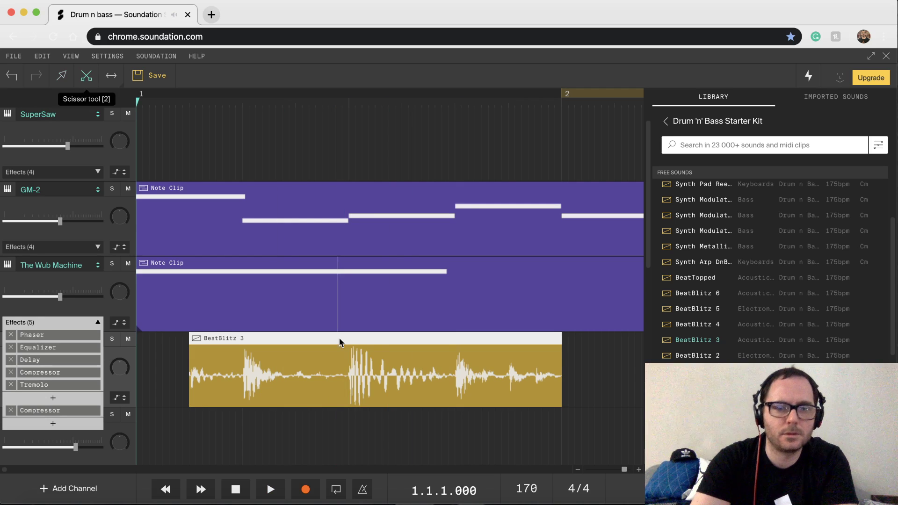
click(352, 407)
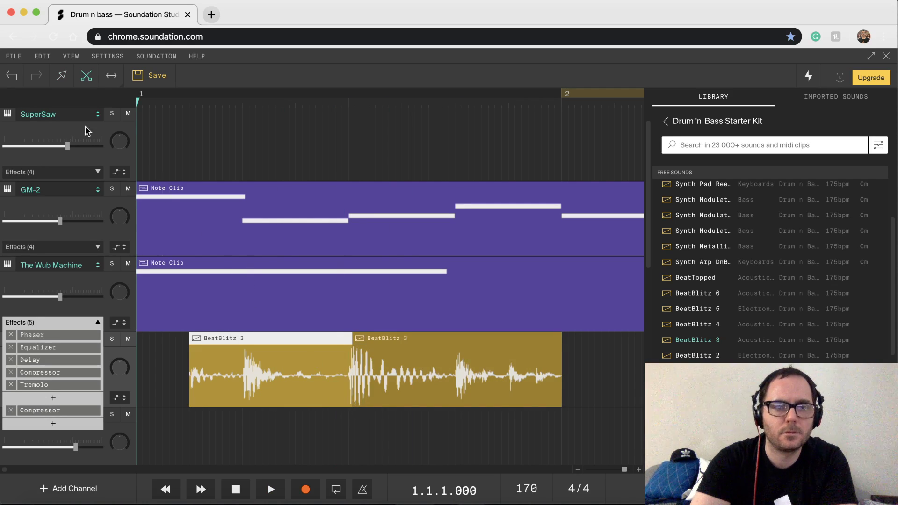
click(57, 80)
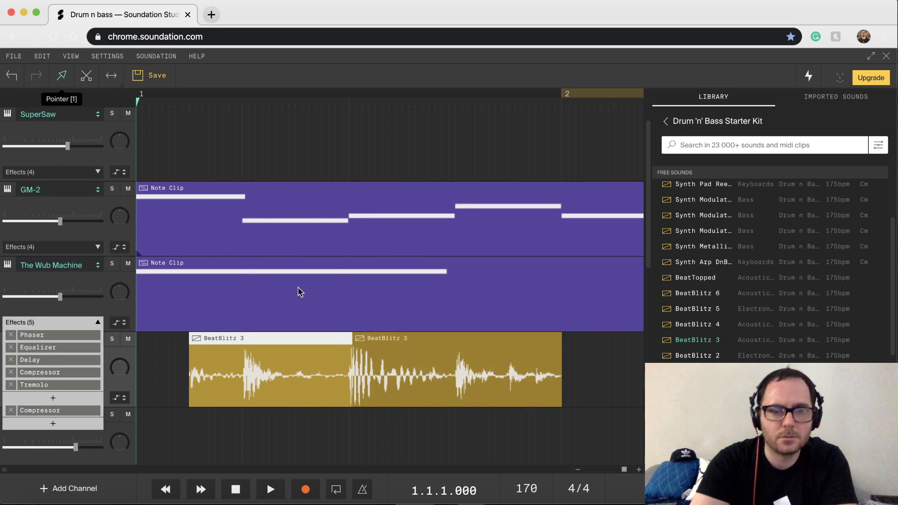
drag(353, 403, 452, 412)
key(space)
key(space)
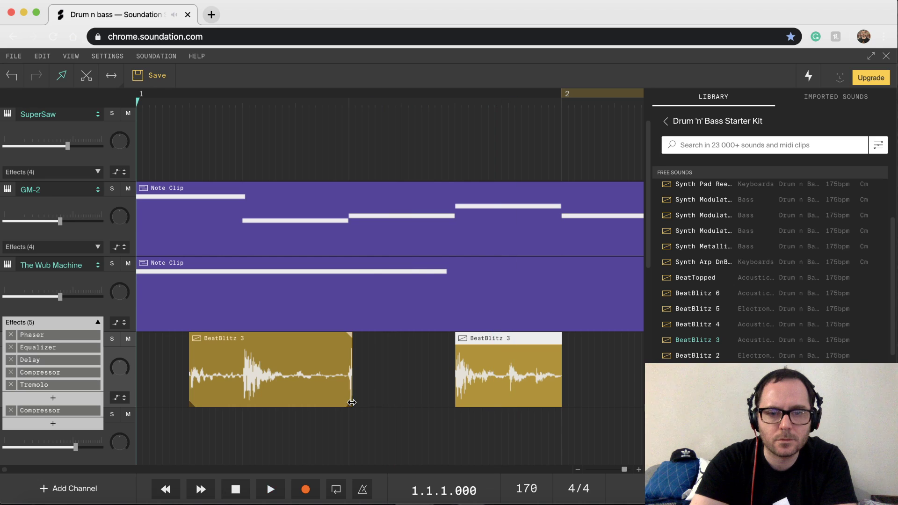
Trim the end of the first BeatBlitz 3 piece back to beat 3 and play the result.
drag(351, 403, 348, 402)
key(space)
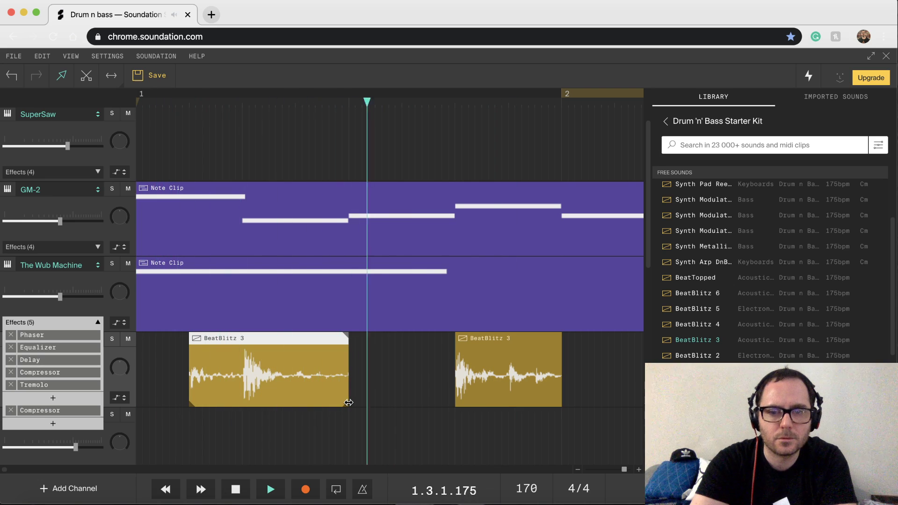
key(space)
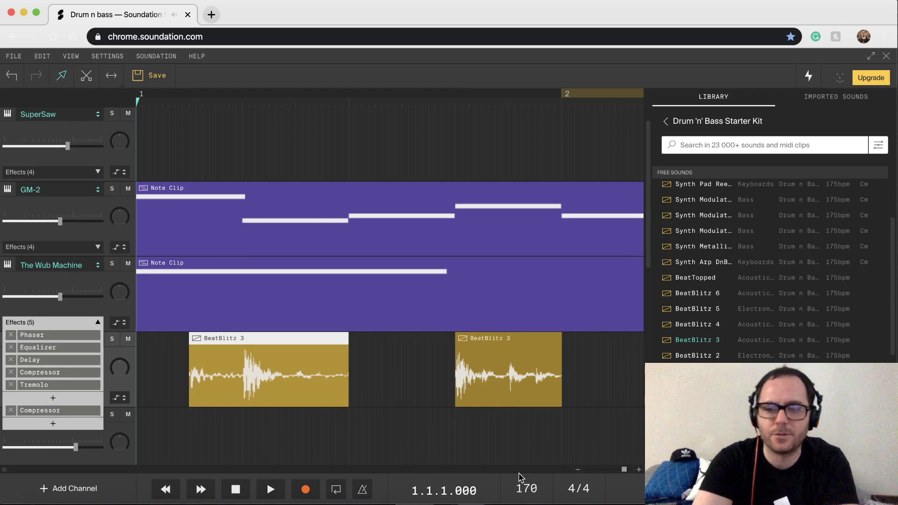
click(578, 469)
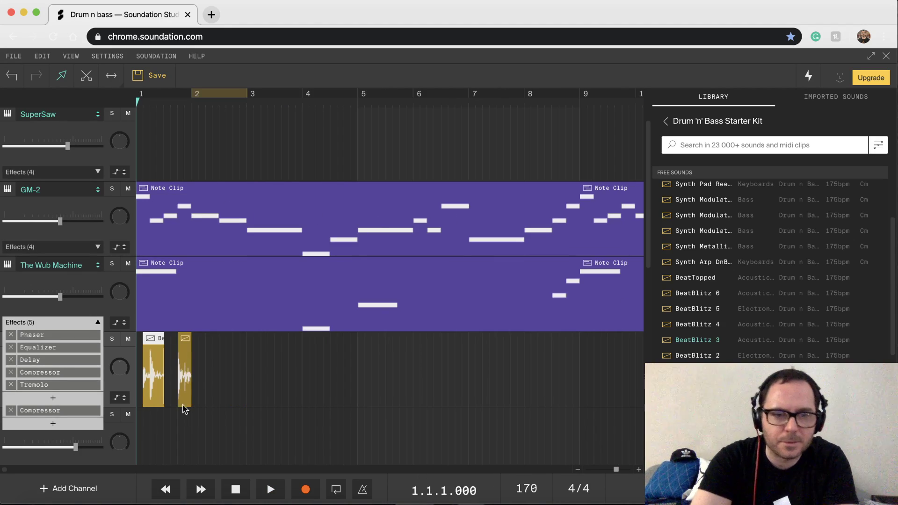
click(184, 377)
shift+click(154, 375)
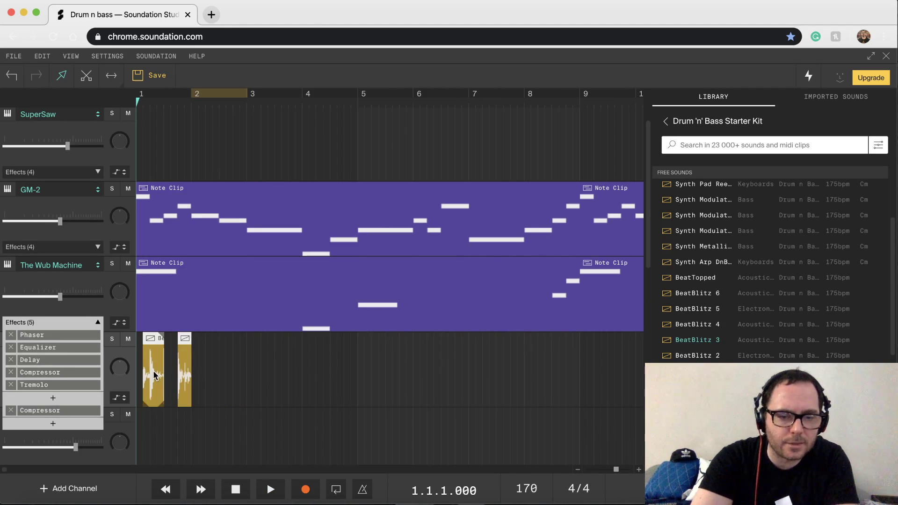
drag(153, 375, 211, 373)
key(super+z)
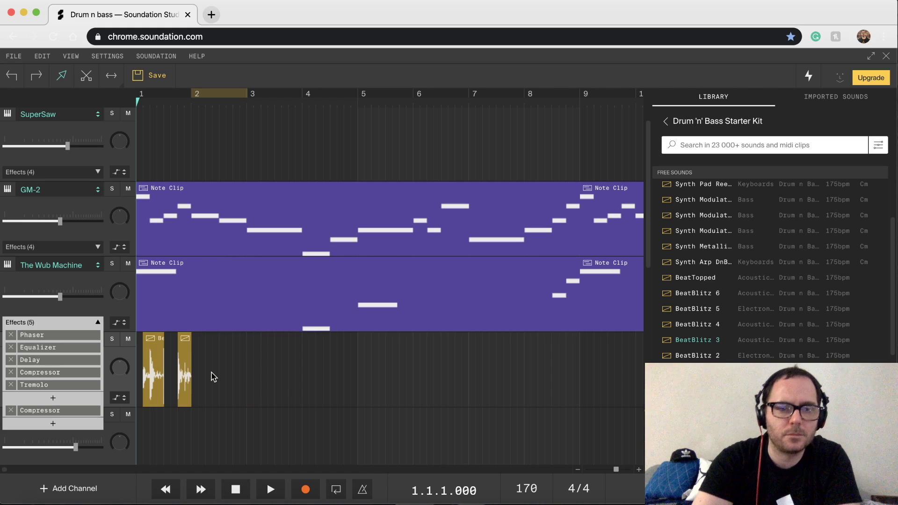
Copy the two trimmed BeatBlitz 3 pieces from bar 1 into bars 2, 3 and 4, and play from the start.
scroll(213, 377, up, 5)
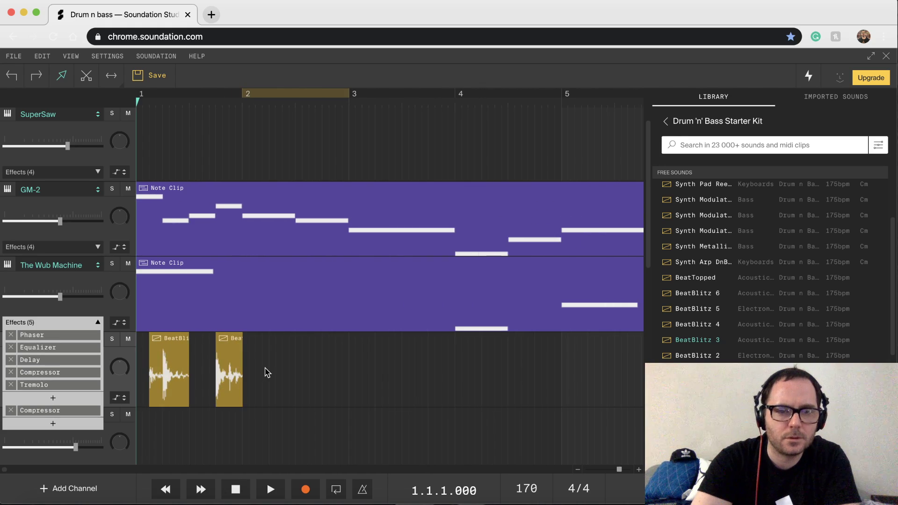
scroll(291, 373, up, 3)
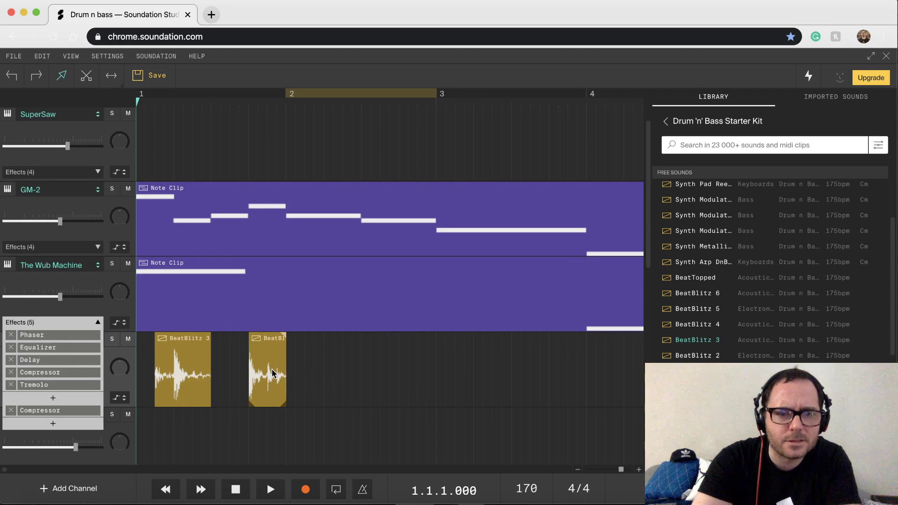
drag(290, 416, 120, 363)
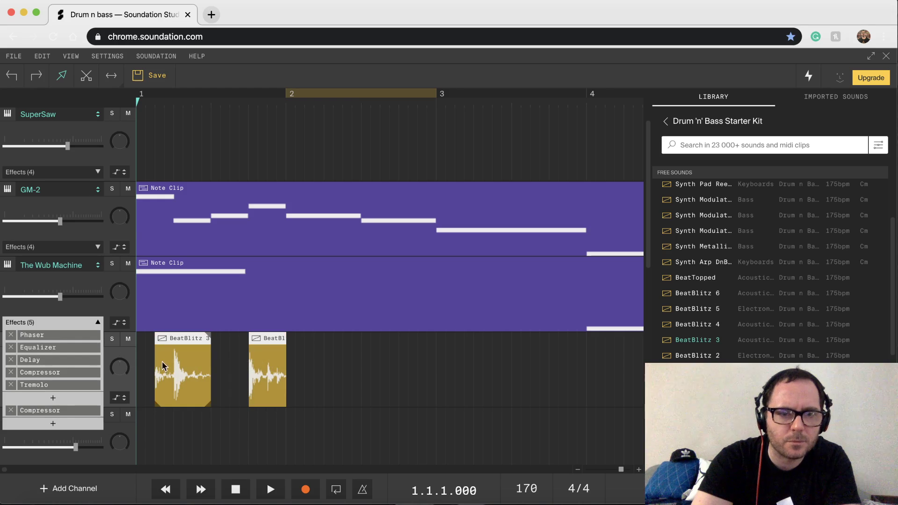
drag(177, 374, 320, 364)
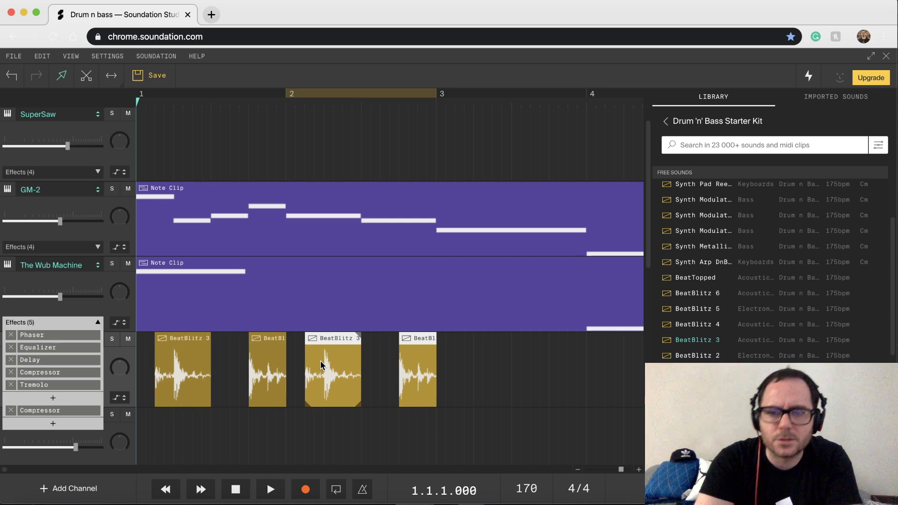
drag(345, 362, 469, 365)
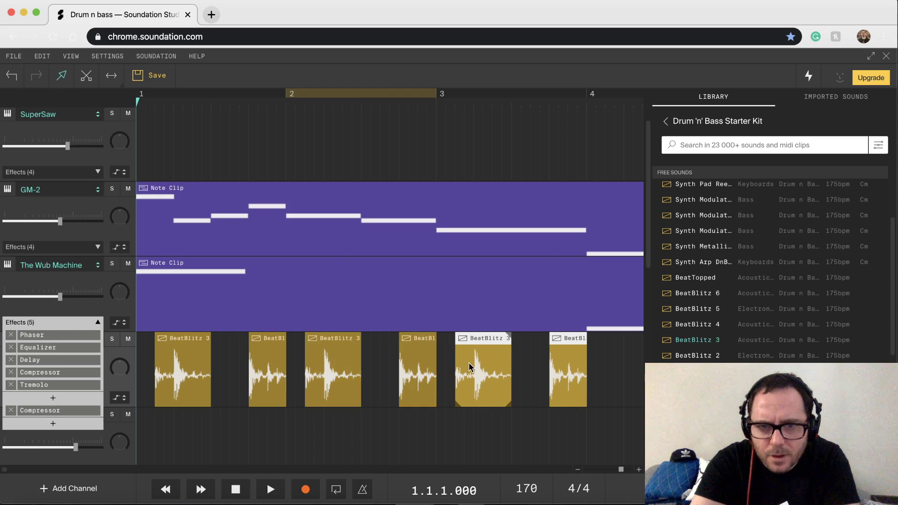
scroll(469, 366, right, 6)
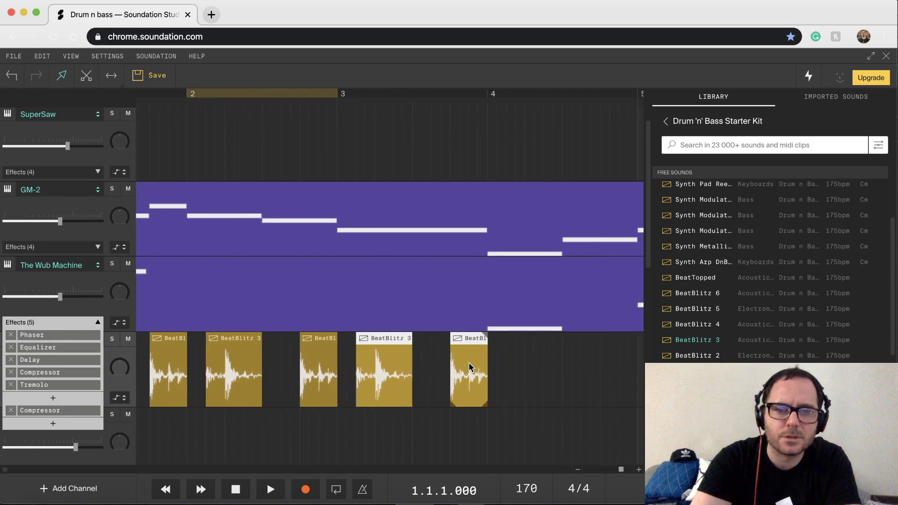
drag(327, 377, 476, 371)
scroll(476, 372, down, 5)
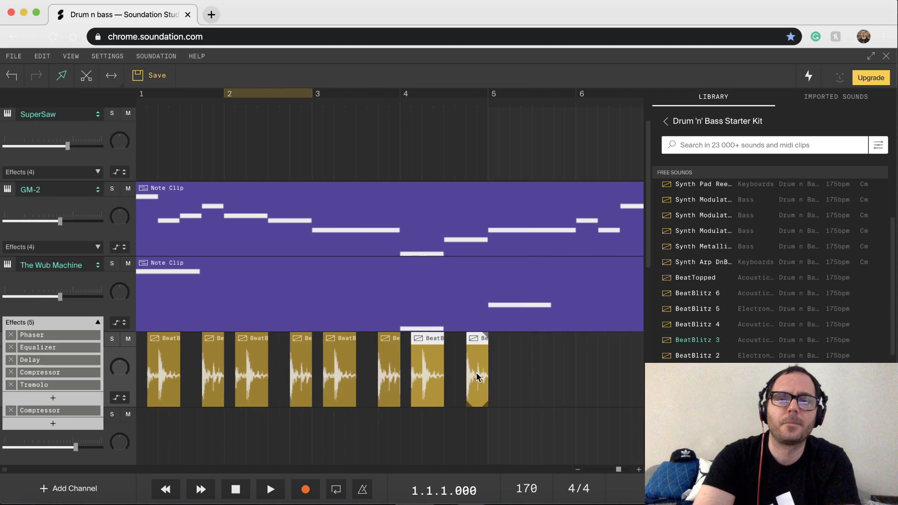
key(space)
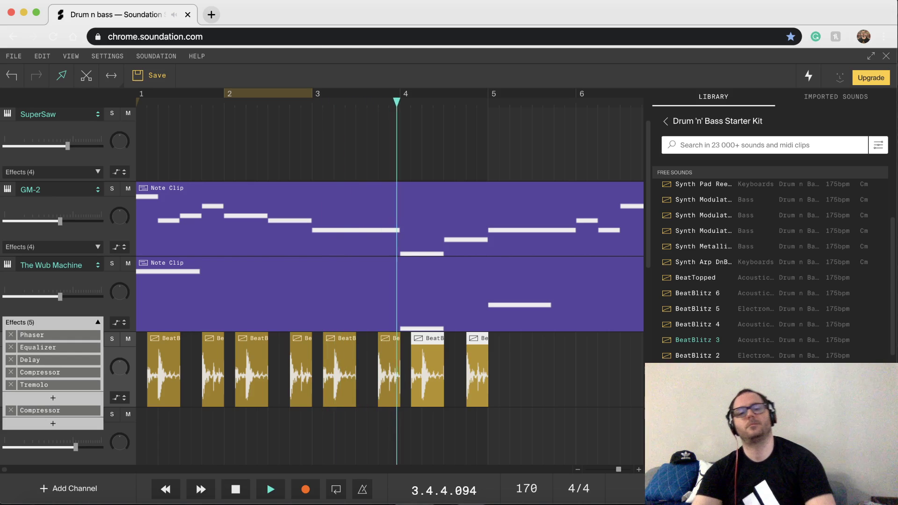
key(space)
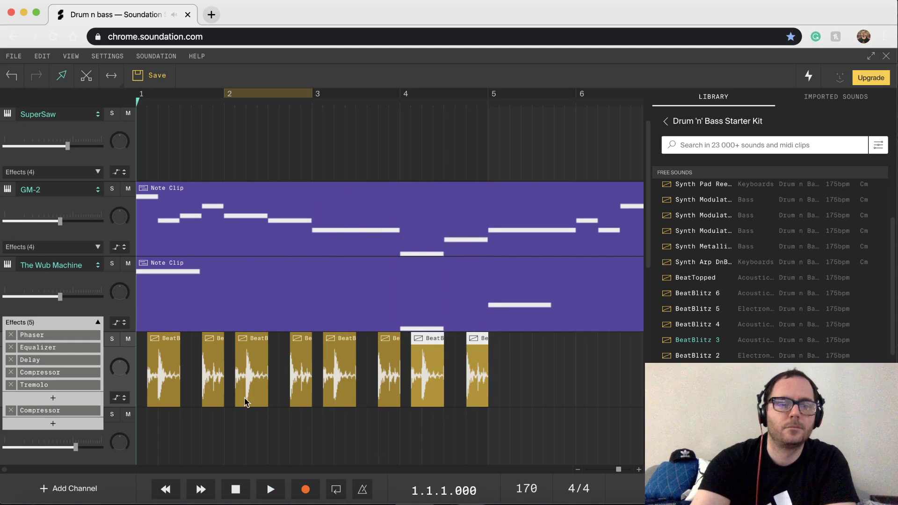
Delete the short beat-4 BeatBlitz 3 pieces in bars 1 and 2 and audition the drum pattern.
click(206, 367)
key(BackSpace)
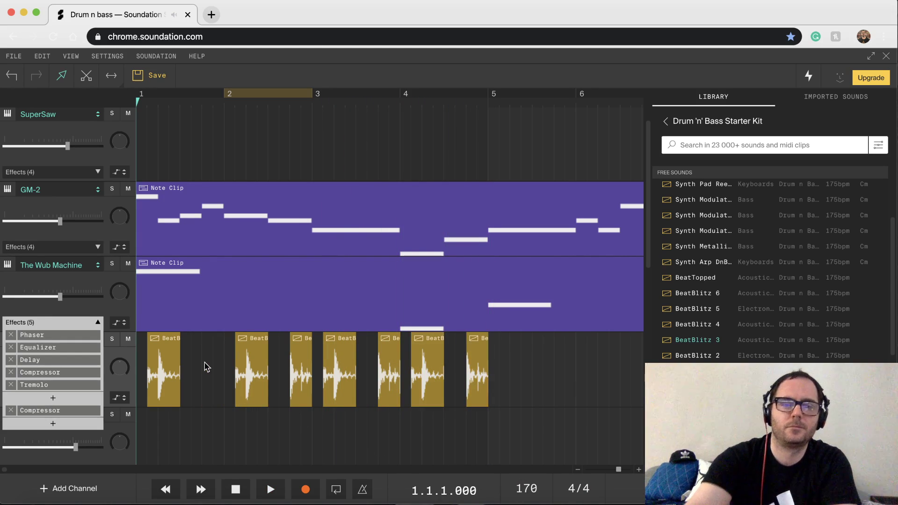
click(307, 372)
key(BackSpace)
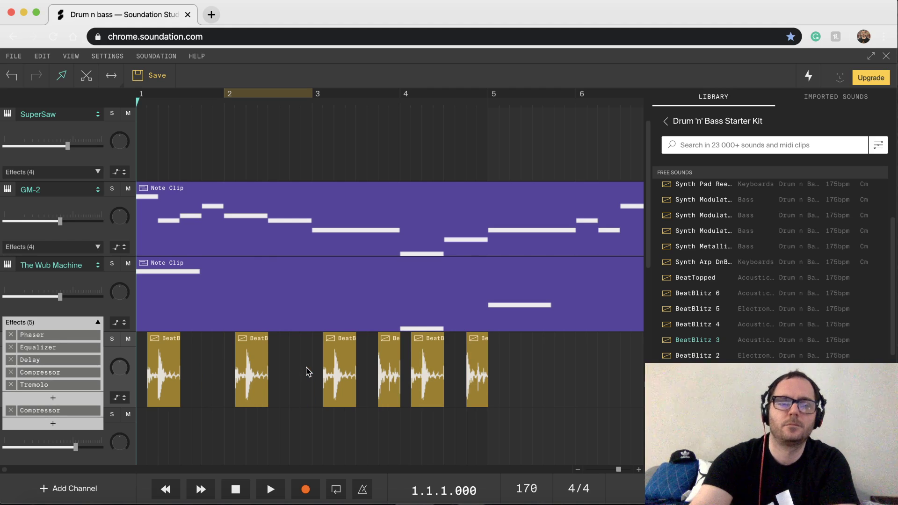
key(space)
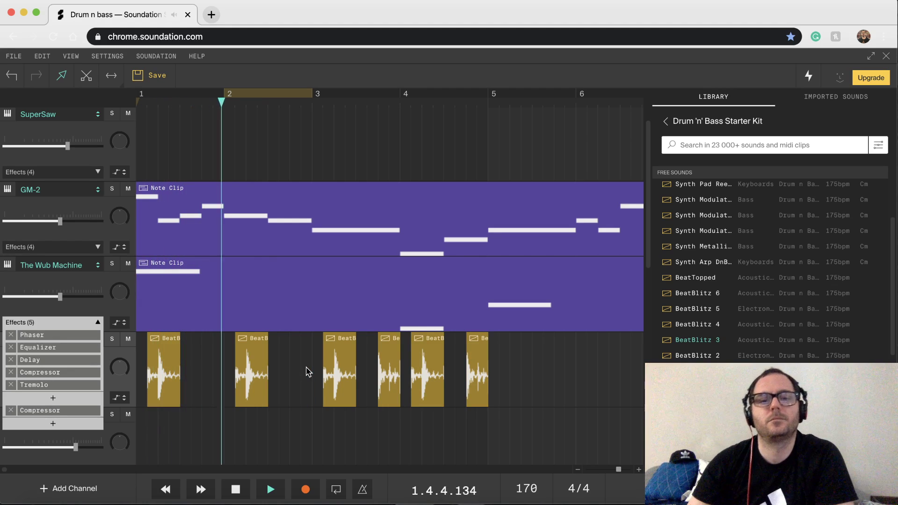
key(space)
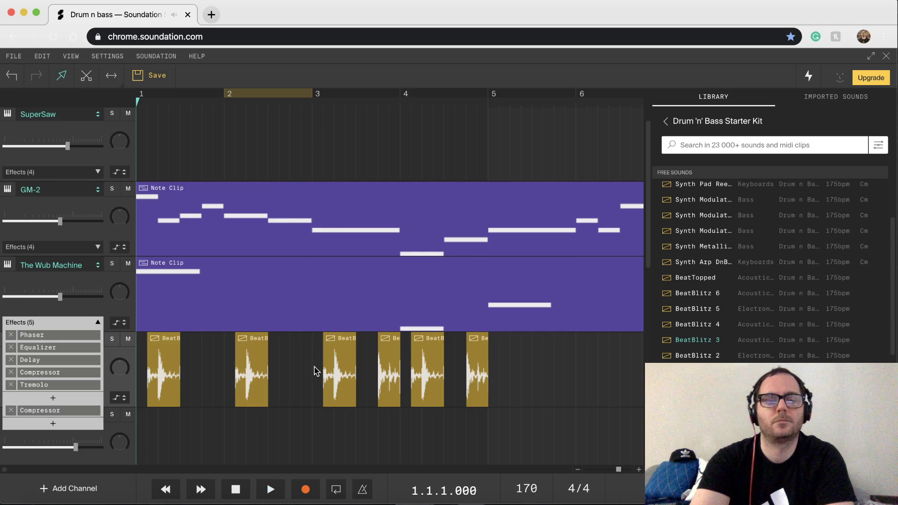
Undo the bar 2 deletion, delete the short BeatBlitz 3 piece at the end of bar 3 instead and play the pattern.
key(ctrl+z)
click(388, 372)
key(BackSpace)
key(space)
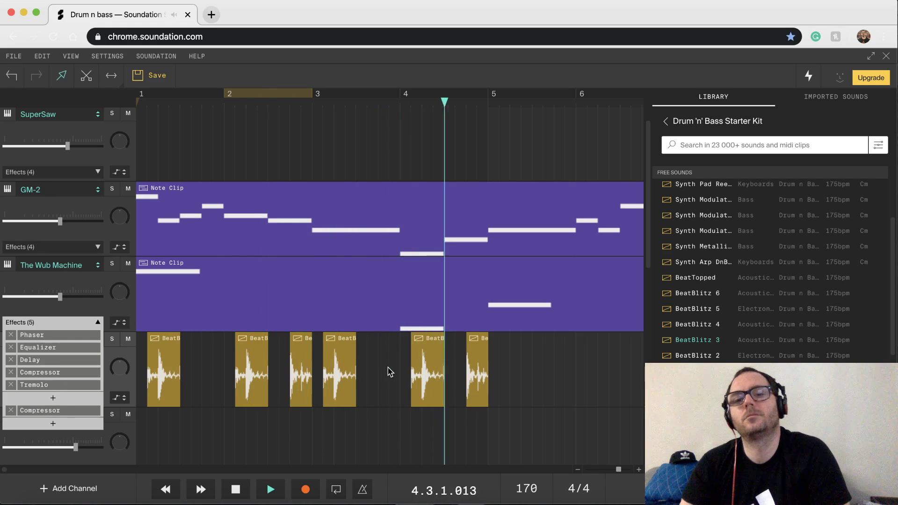
key(space)
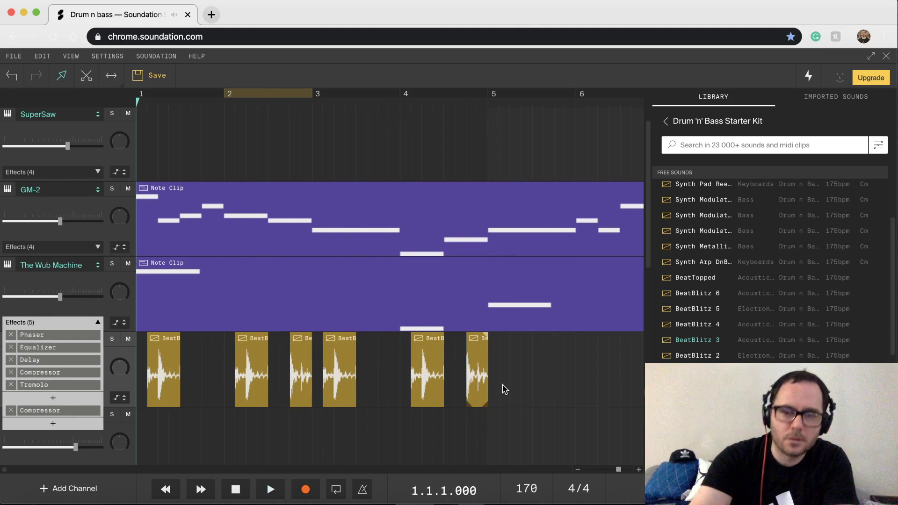
Copy the four-bar BeatBlitz 3 pattern to bars 5–8, aligned to the bar, and copy it again starting in bar 9.
drag(492, 411, 524, 373)
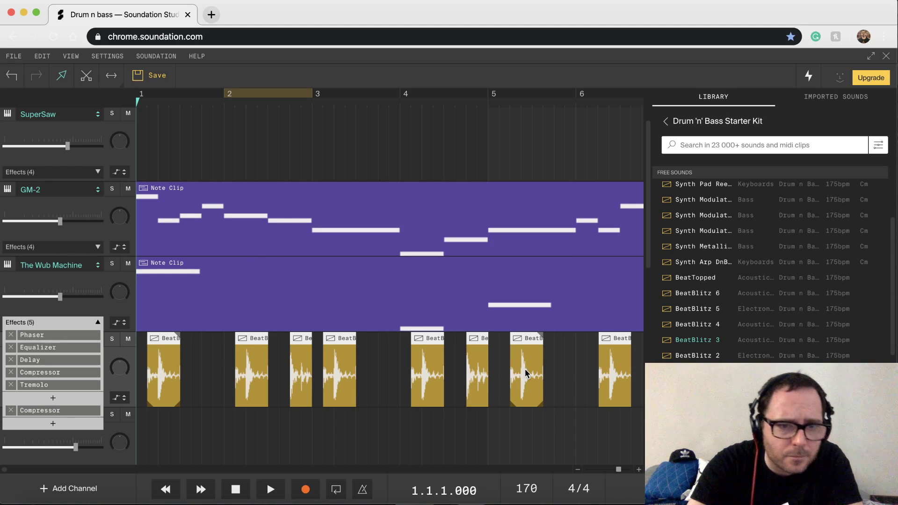
drag(524, 372, 516, 374)
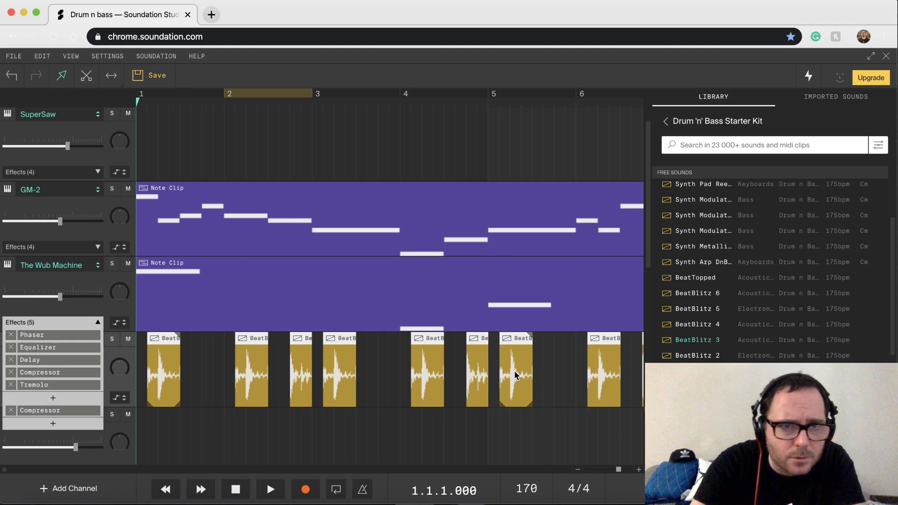
click(516, 374)
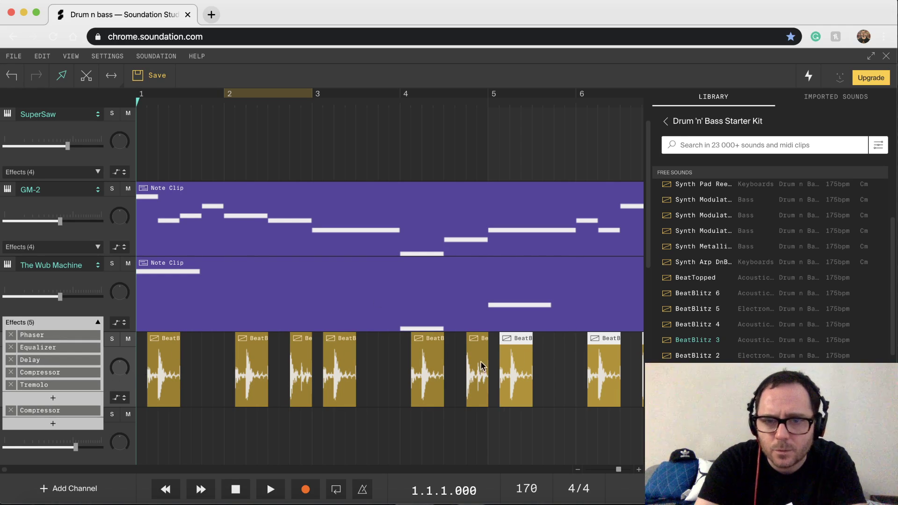
scroll(410, 419, right, 10)
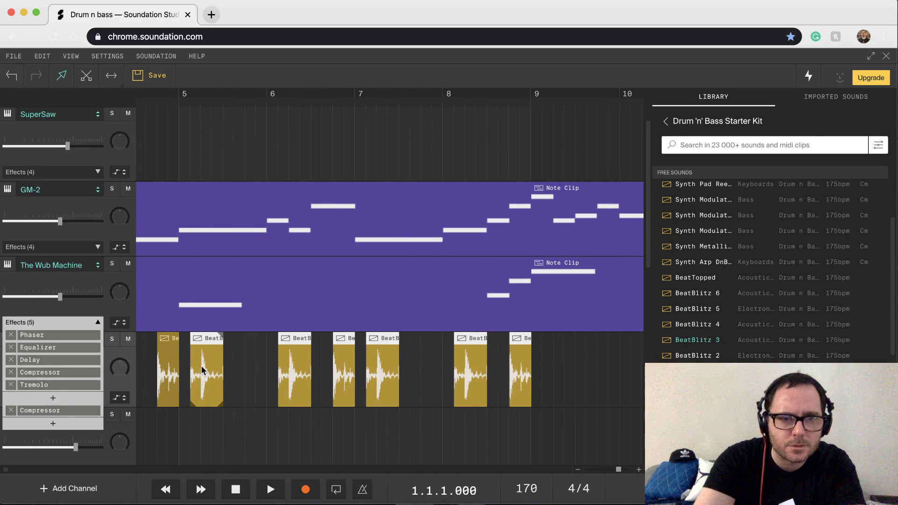
drag(202, 367, 556, 358)
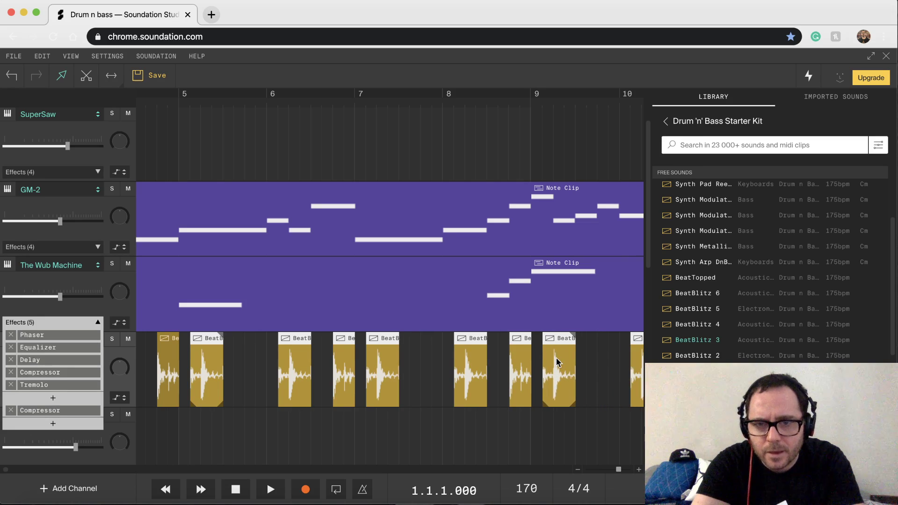
Copy the selected four-bar BeatBlitz 3 pattern from bars 9–12 to bars 13–16, and copy it again starting in bar 17.
scroll(557, 361, right, 10)
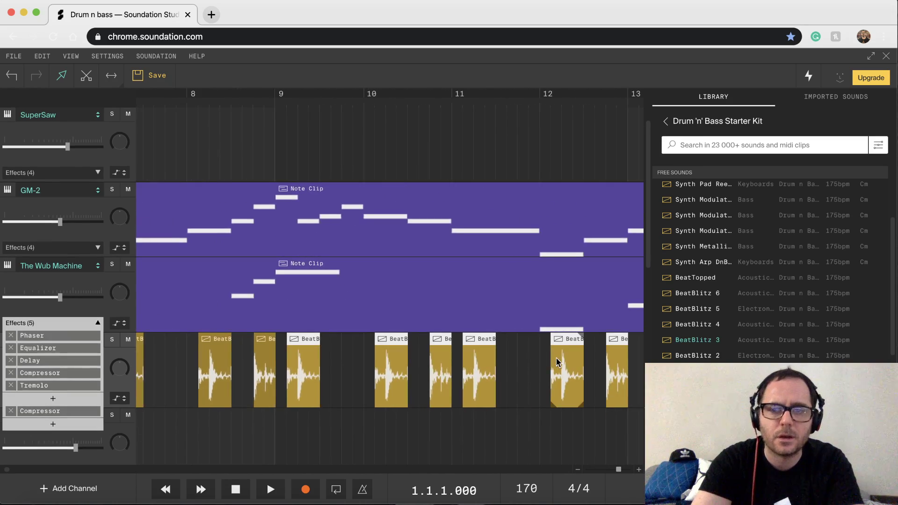
scroll(556, 361, right, 3)
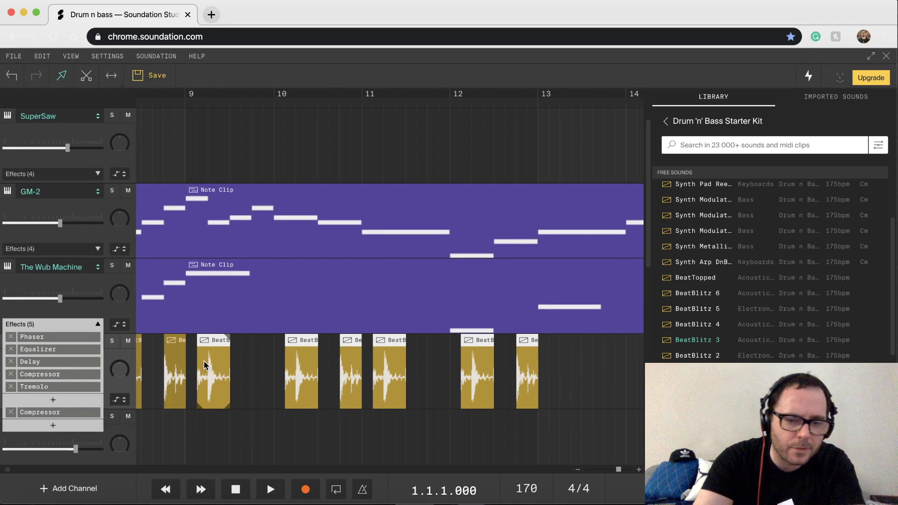
drag(205, 365, 559, 393)
scroll(559, 393, right, 10)
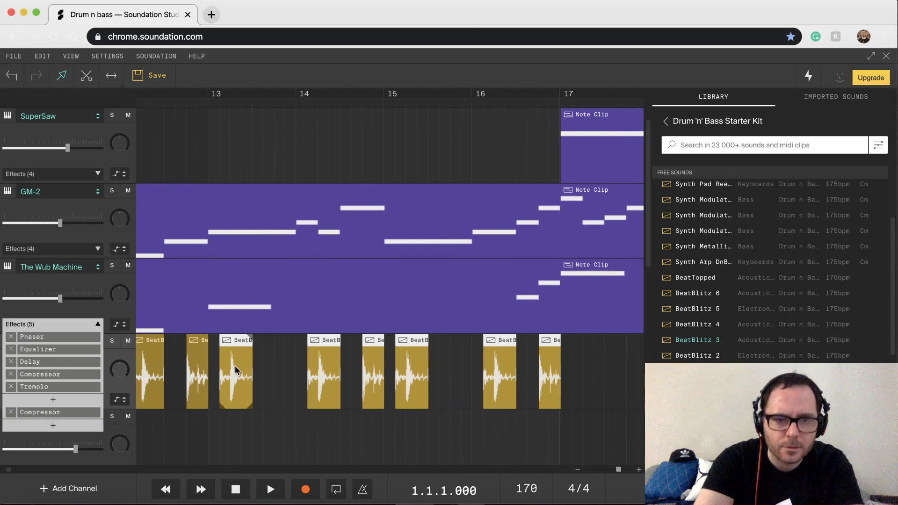
drag(235, 370, 590, 369)
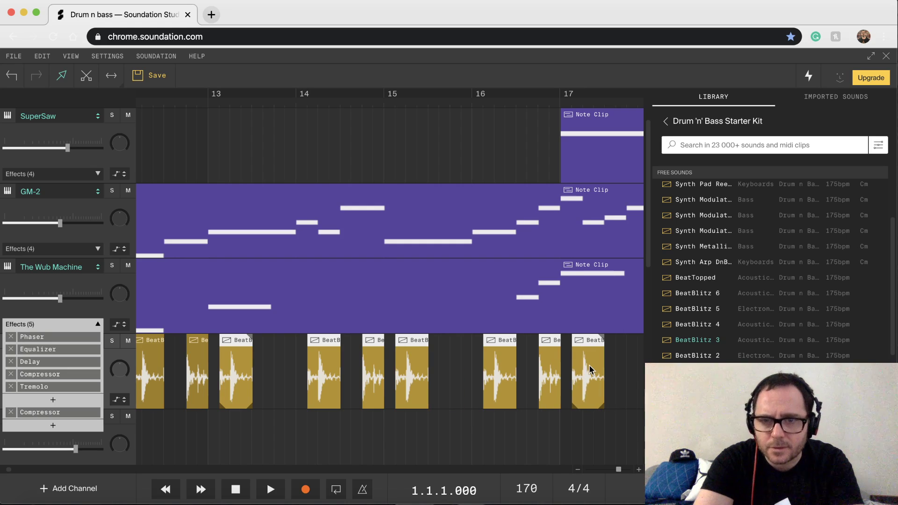
Continue copying the four-bar BeatBlitz 3 pattern so that repeats start in bars 21, 25 and 29.
scroll(590, 369, right, 10)
scroll(591, 369, right, 2)
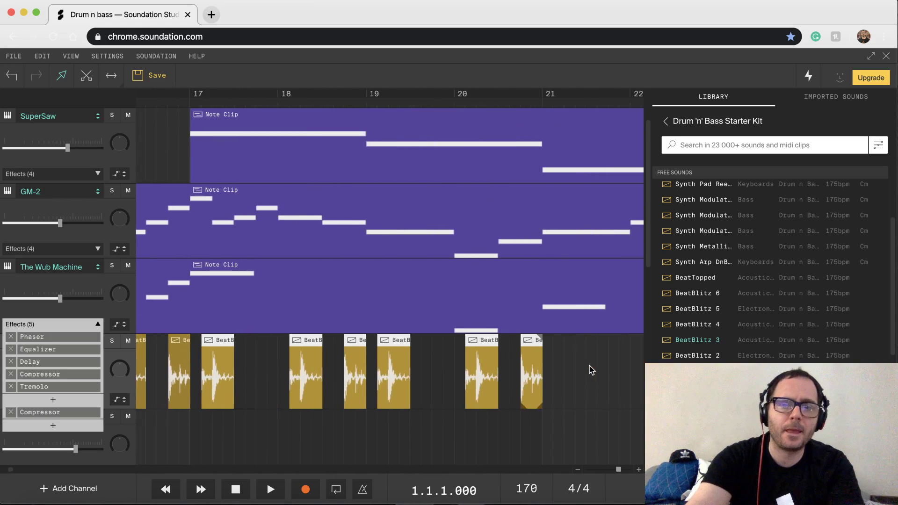
drag(220, 374, 568, 370)
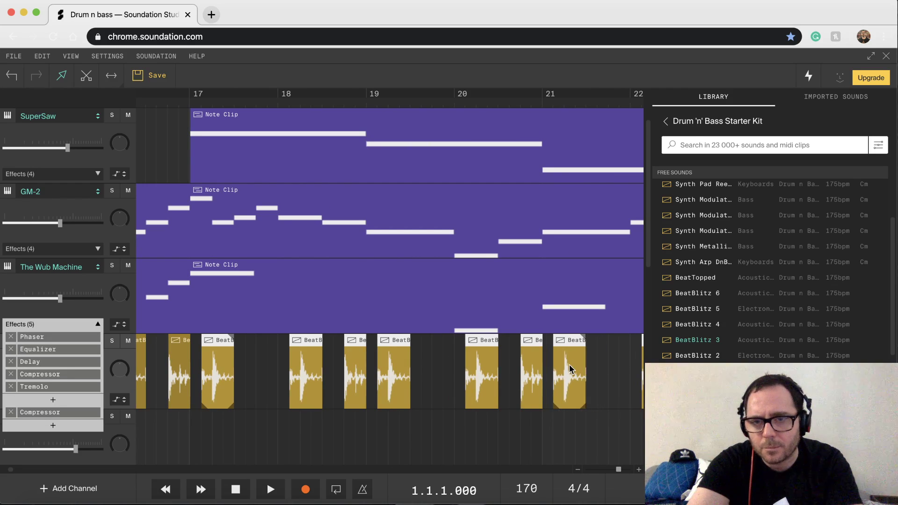
scroll(571, 370, right, 9)
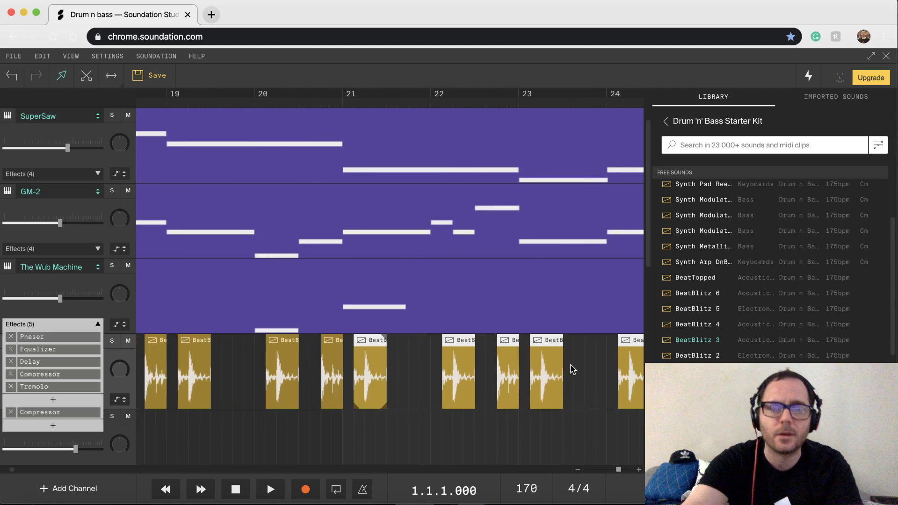
scroll(571, 369, right, 3)
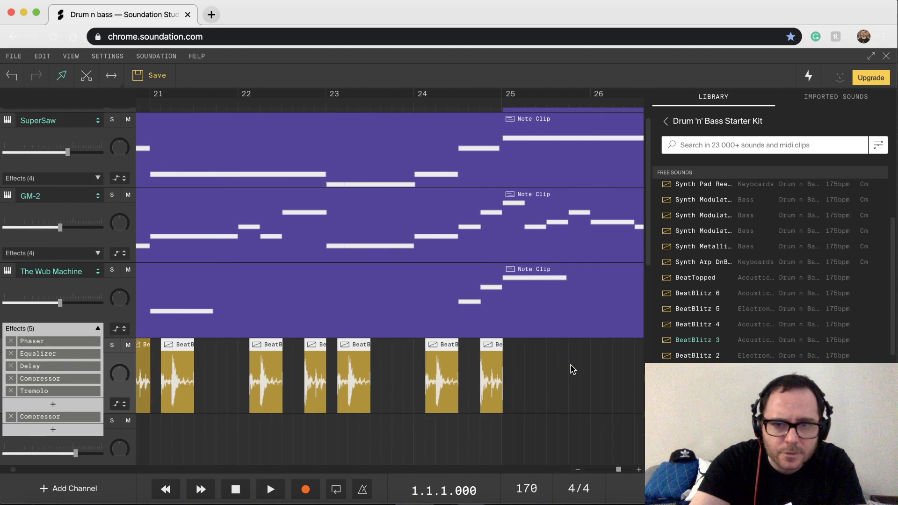
drag(170, 374, 524, 365)
scroll(524, 365, right, 10)
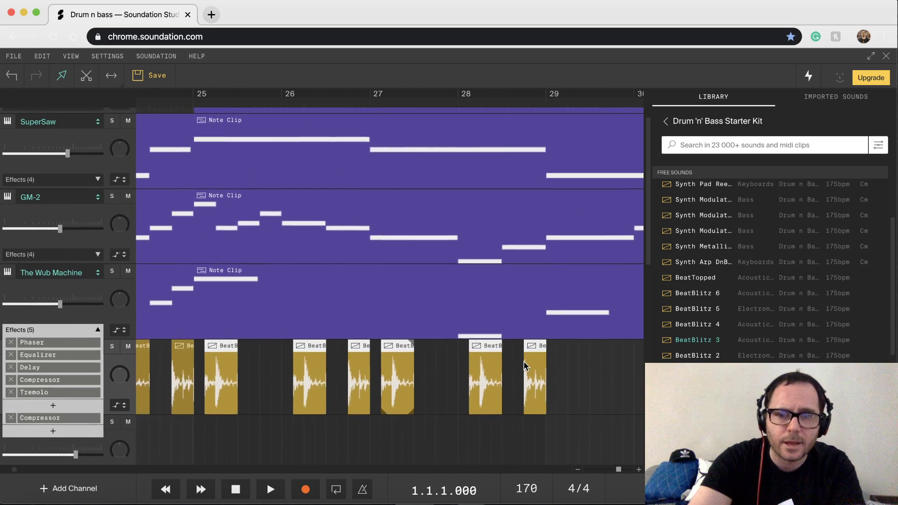
drag(222, 372, 575, 348)
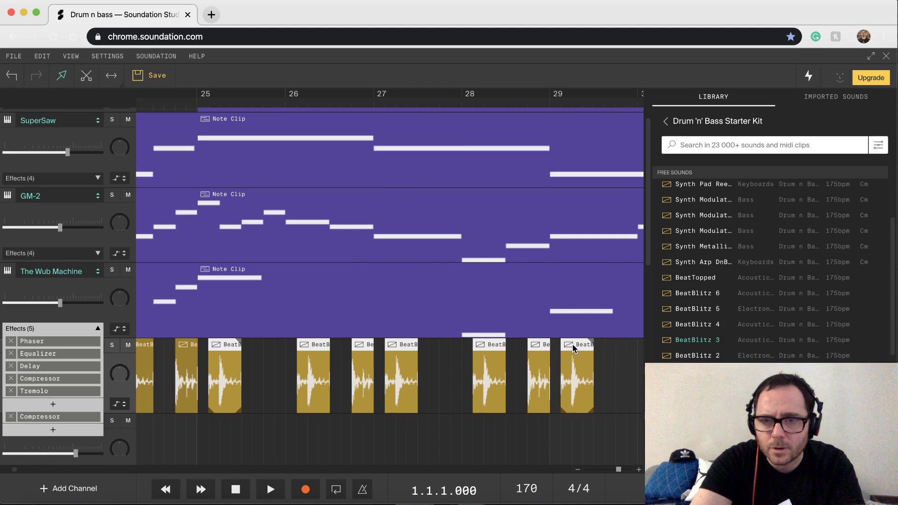
Shorten the last BeatBlitz 3 piece in bar 32 to half its length and clear the overlapping duplicate.
scroll(575, 347, right, 5)
scroll(574, 348, right, 10)
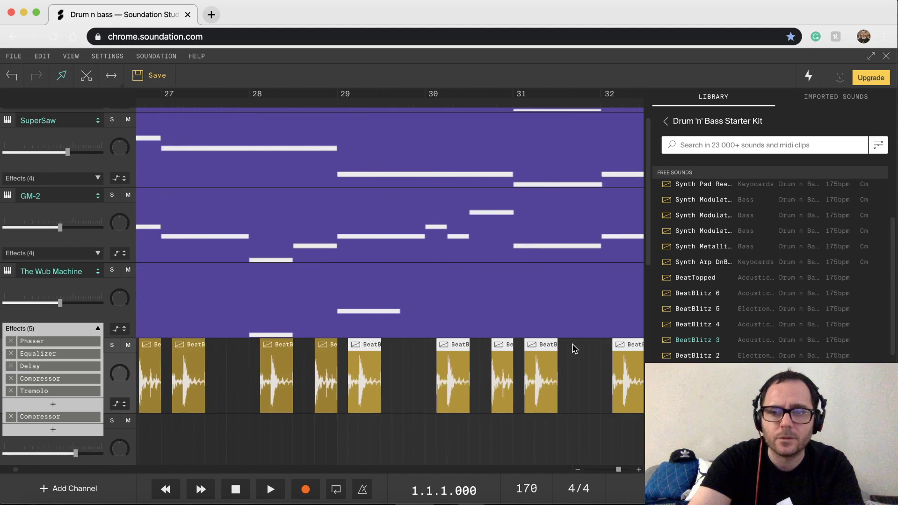
scroll(572, 349, right, 1)
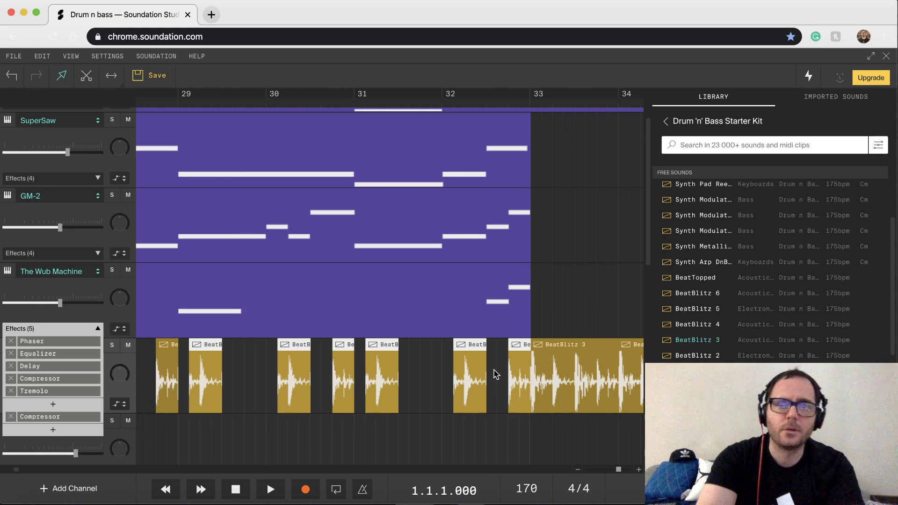
click(520, 383)
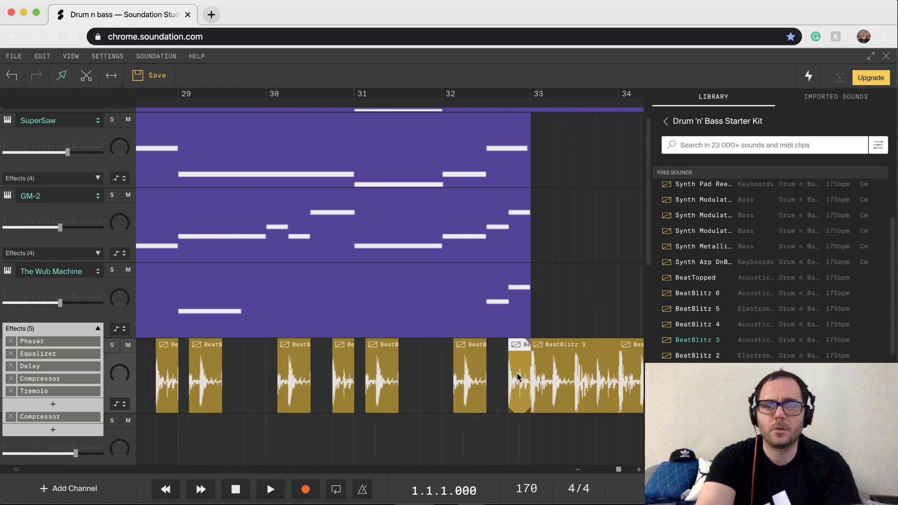
drag(529, 413, 518, 412)
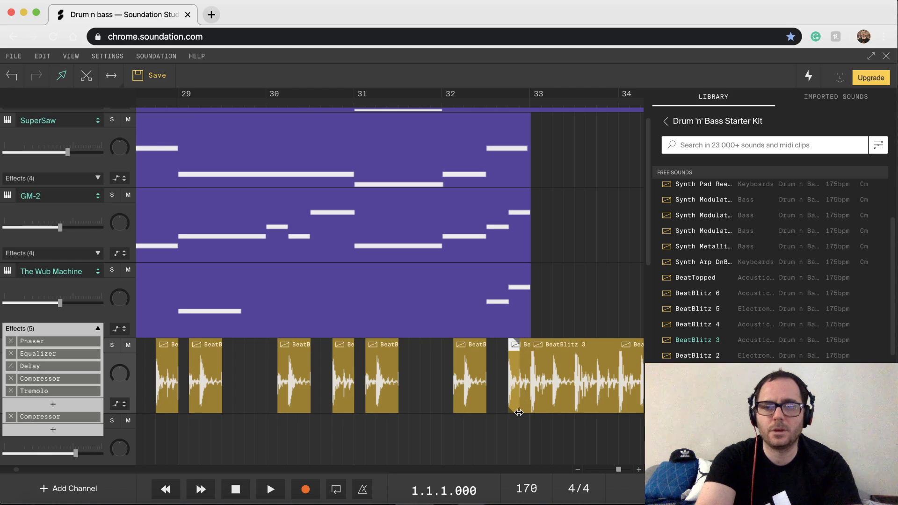
click(522, 373)
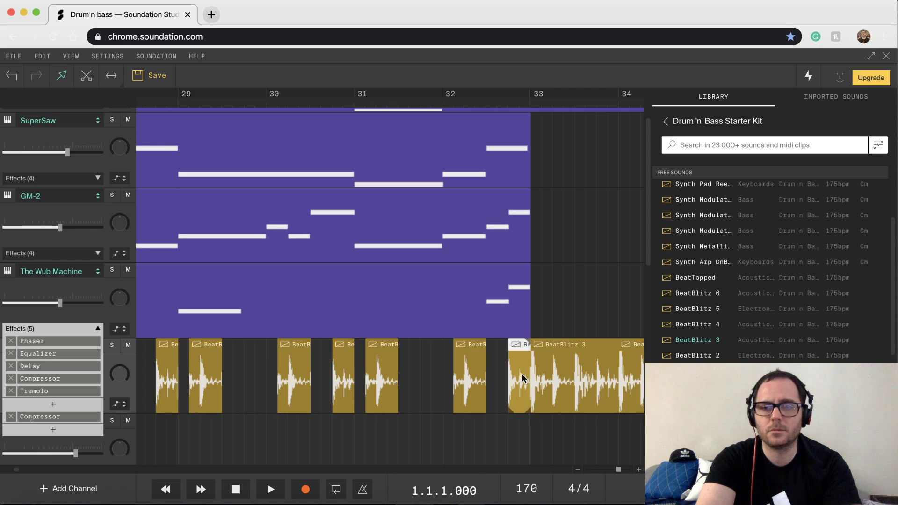
drag(520, 378, 498, 374)
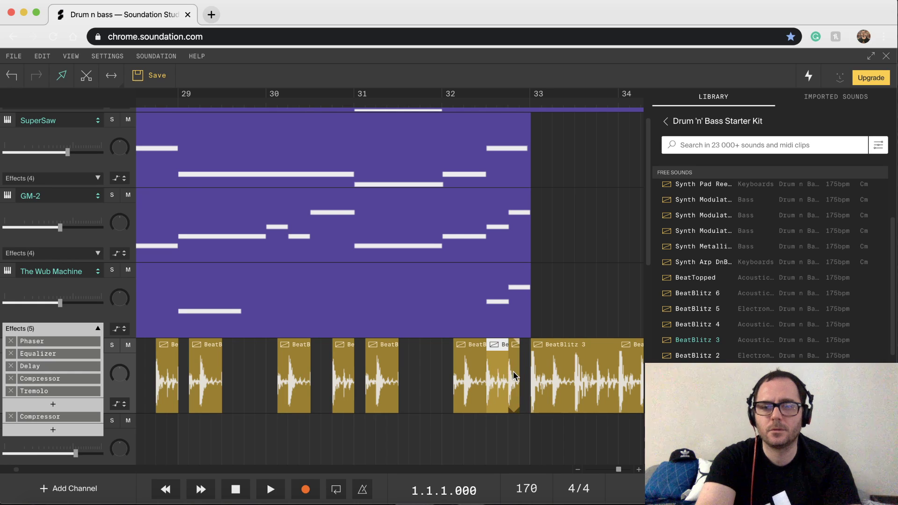
click(513, 373)
key(Delete)
Copy the shortened BeatBlitz 3 slice across the gaps in bars 31 and 32 to build a drum fill leading into bar 33.
drag(497, 376, 517, 374)
drag(527, 410, 410, 397)
click(230, 379)
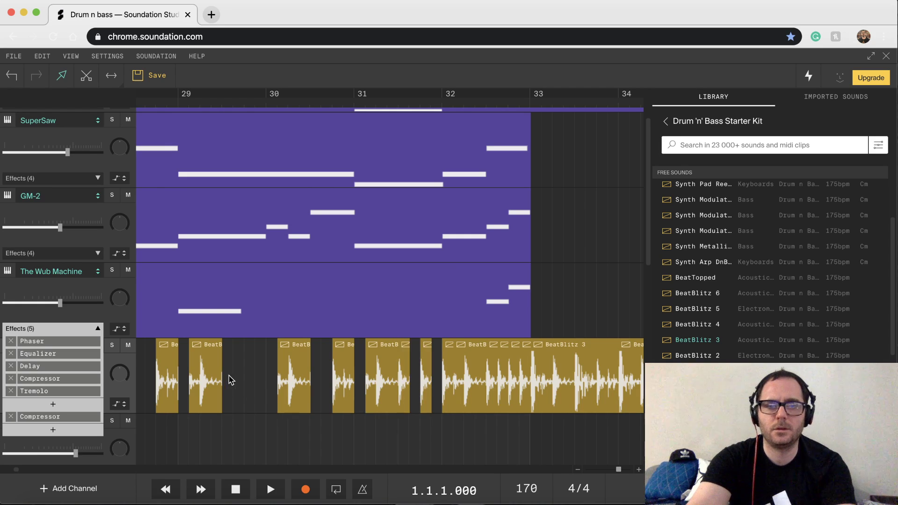
Play the arrangement from just before bar 29 to audition the drum fill and the full beat that follows, then stop playback.
scroll(226, 336, down, 2)
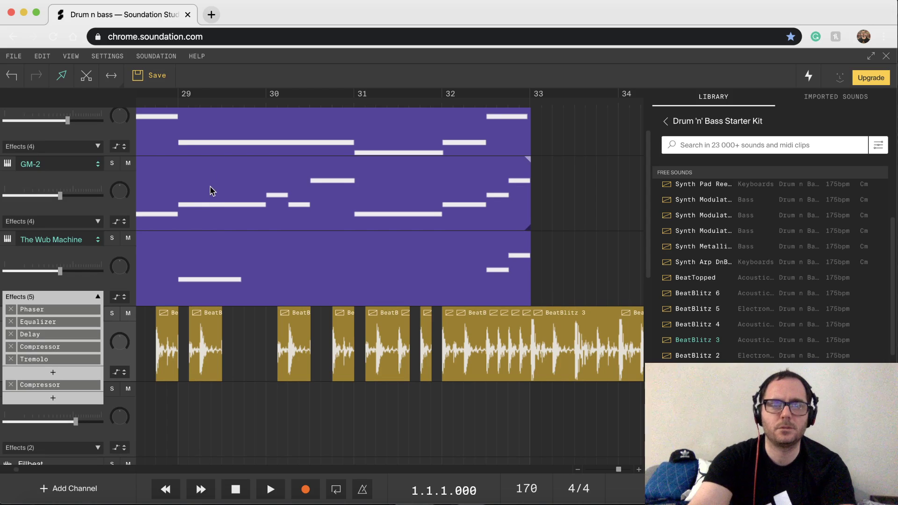
click(171, 101)
key(space)
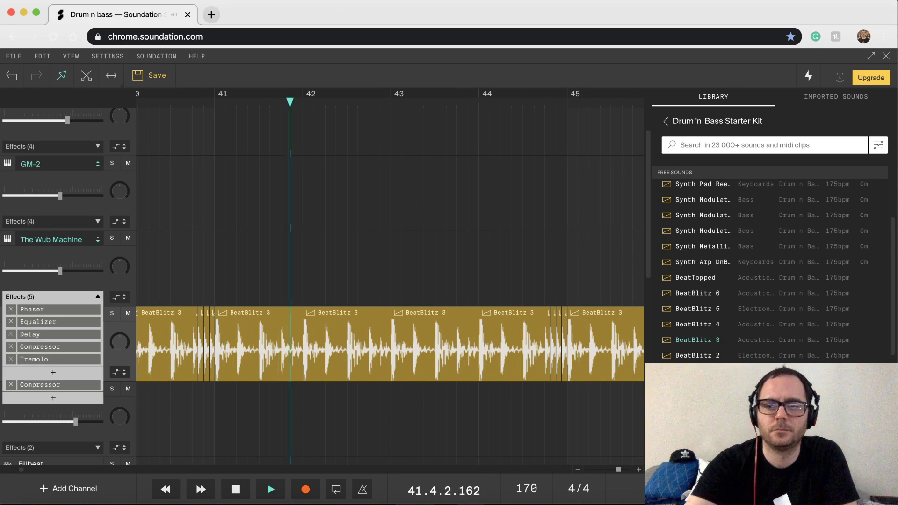
click(579, 470)
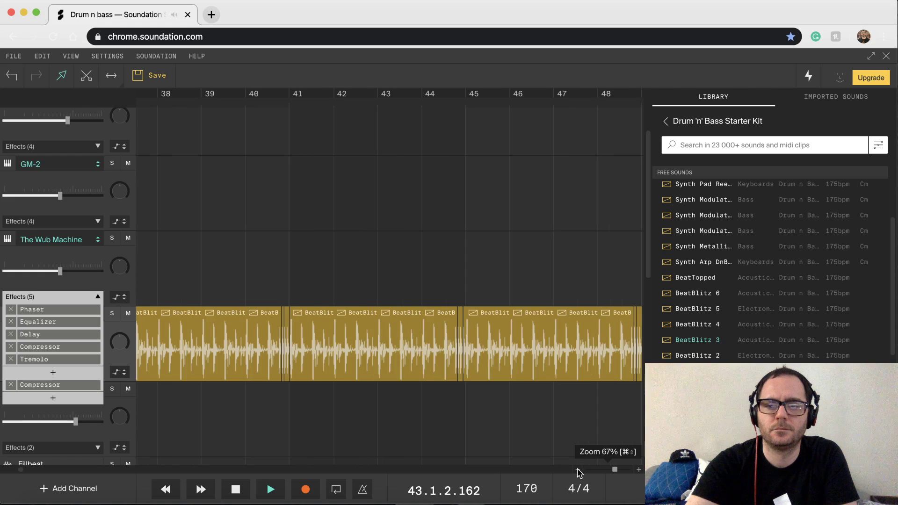
click(578, 470)
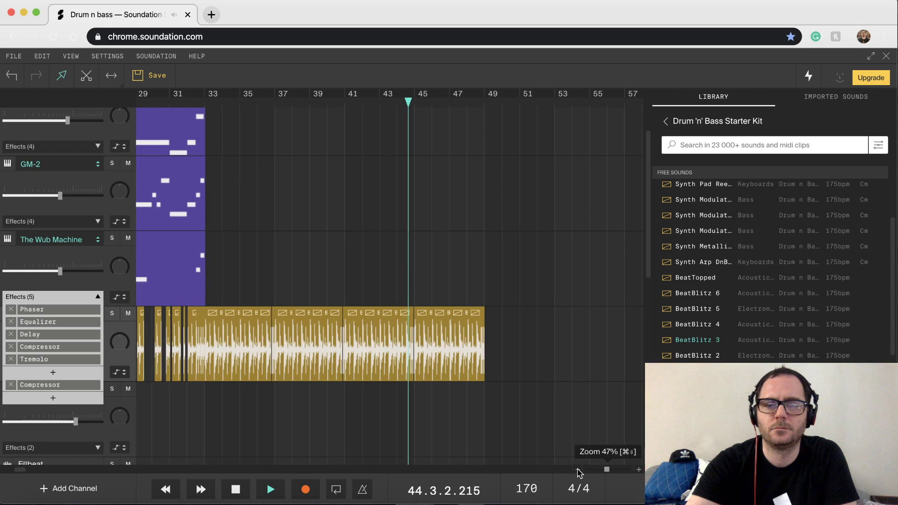
click(579, 471)
key(space)
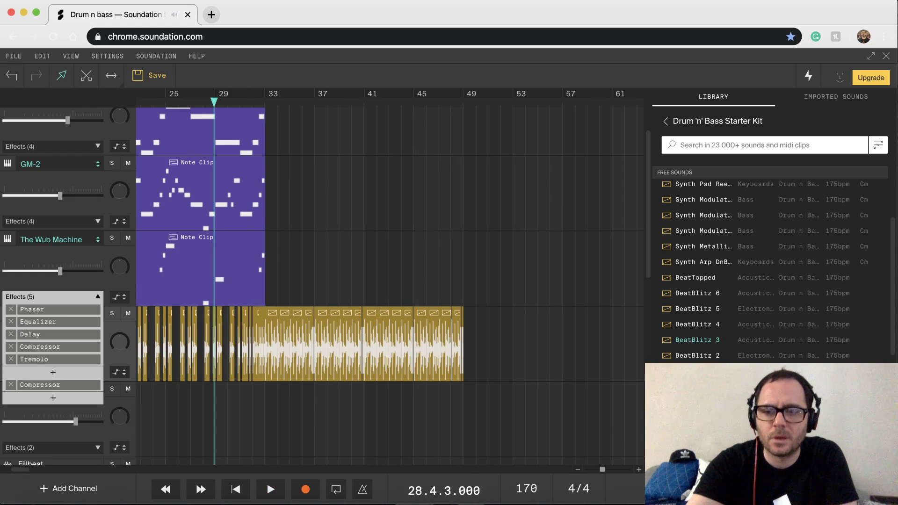
Delete the unused Snare, Fillbeat, Fast Hats and Audio Channel tracks below the Kick channel.
click(648, 458)
click(648, 458)
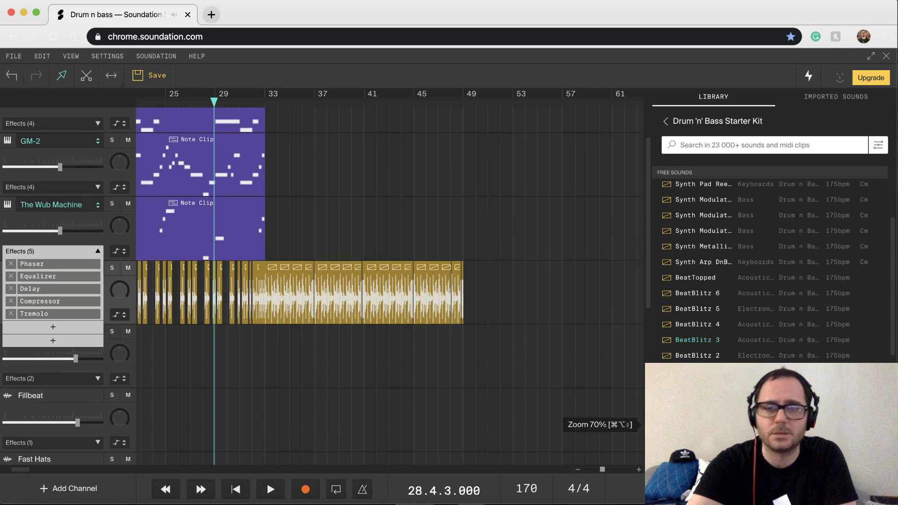
click(648, 458)
click(648, 459)
scroll(400, 288, up, 3)
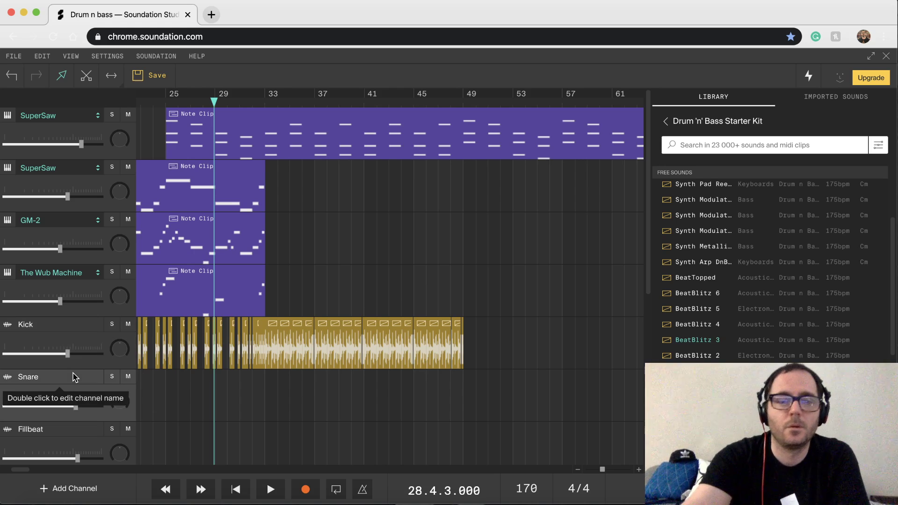
key(Delete)
key(Delete)
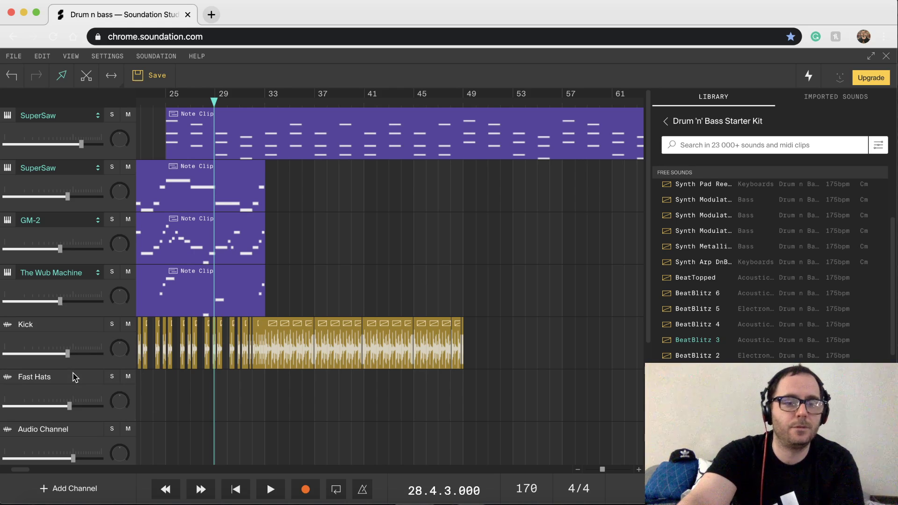
key(Delete)
key(Delete)
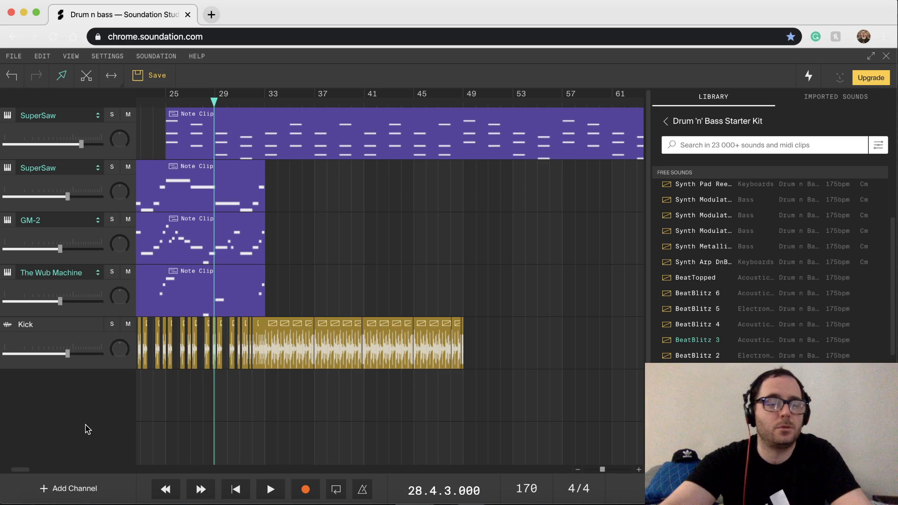
Add an instrument channel below Kick using The Wub Machine with the Clean Sub preset.
click(81, 501)
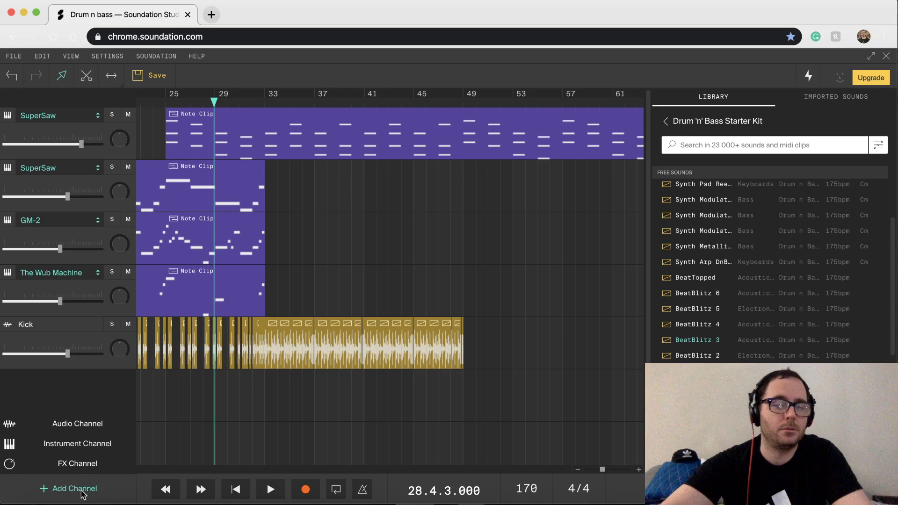
click(81, 451)
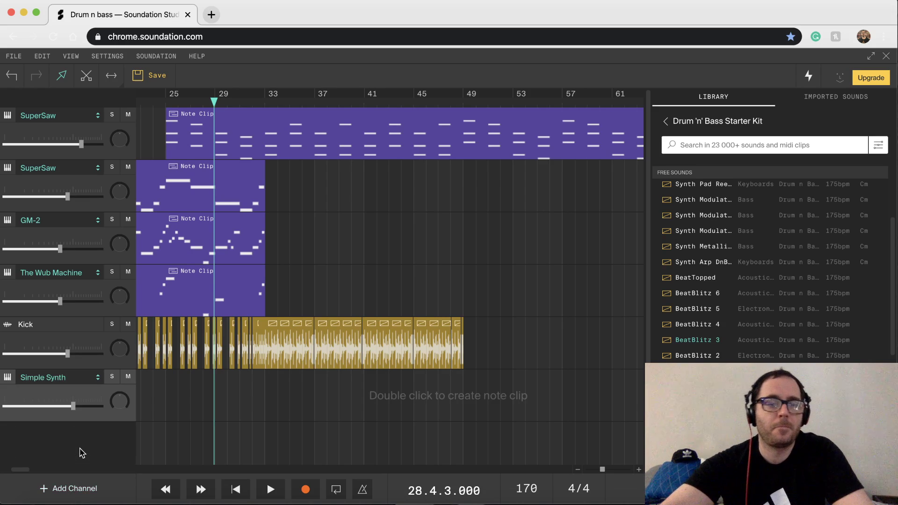
click(81, 380)
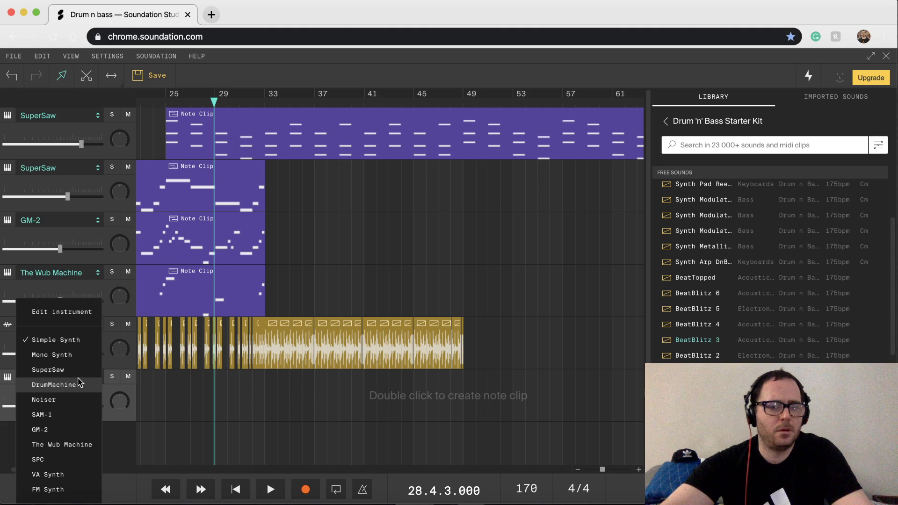
click(86, 445)
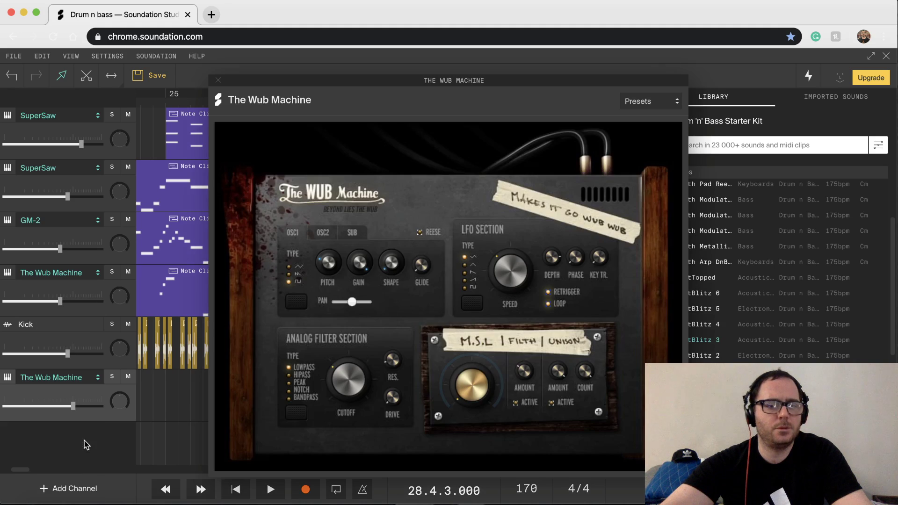
click(643, 108)
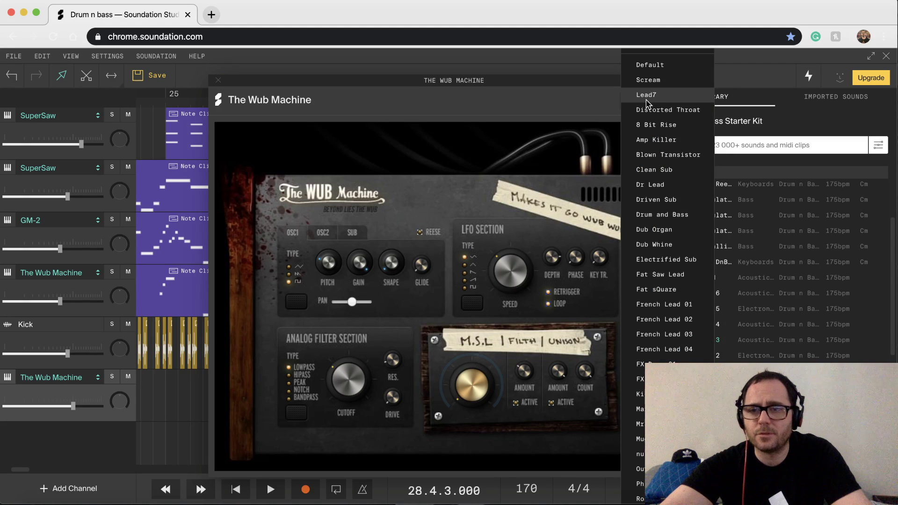
scroll(655, 122, down, 2)
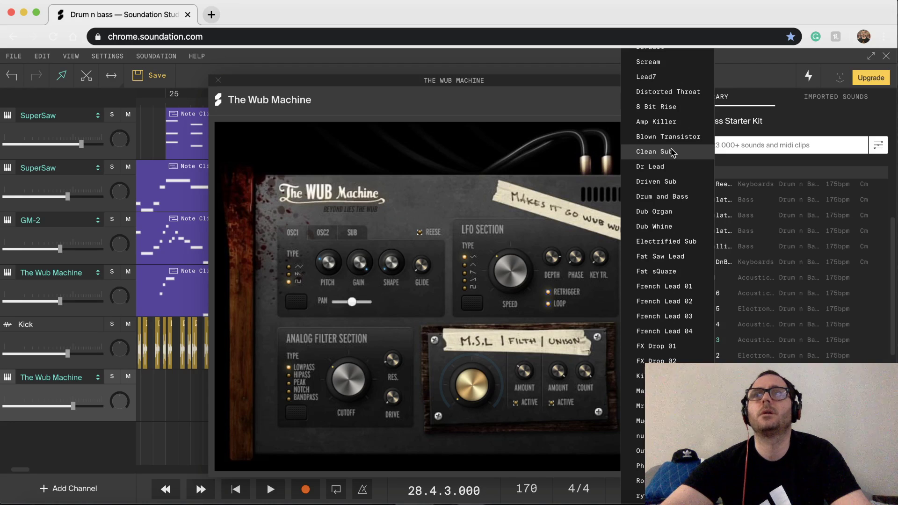
click(672, 153)
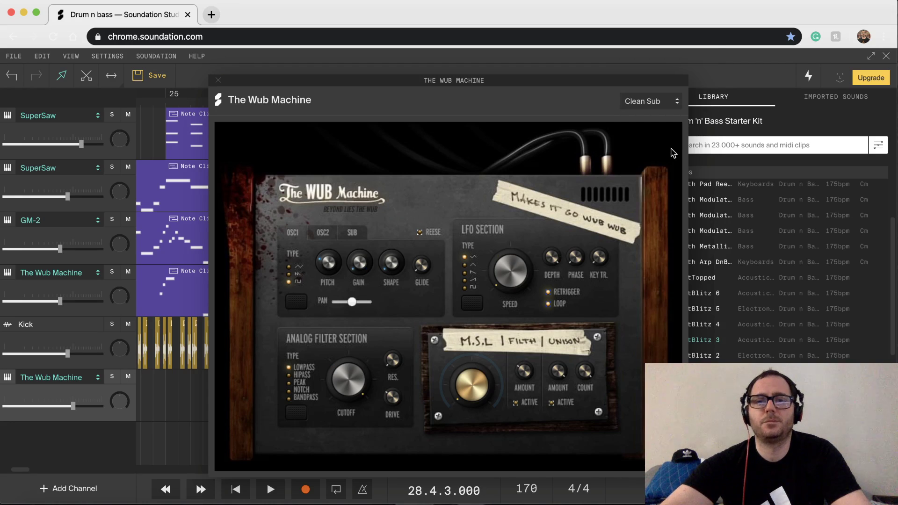
click(217, 81)
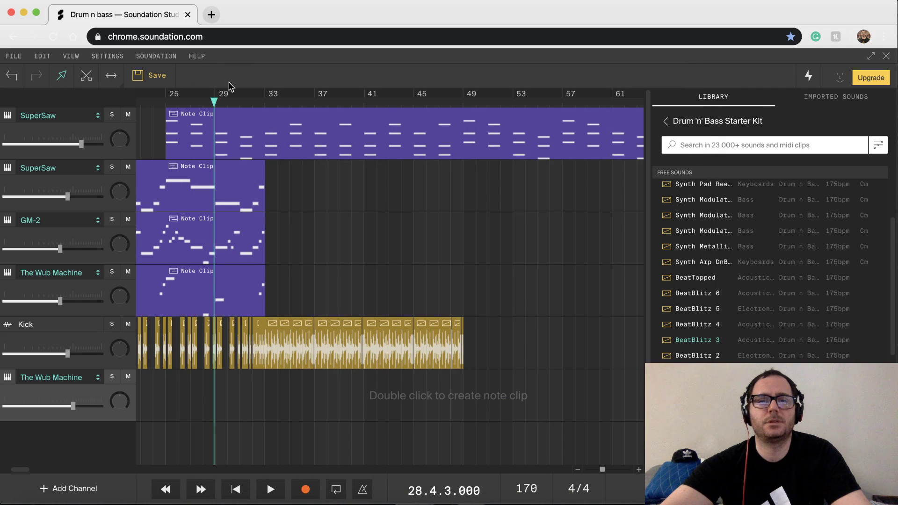
Copy the first SuperSaw channel's chord note clip at bar 25 onto the new Wub Machine channel below Kick.
click(248, 113)
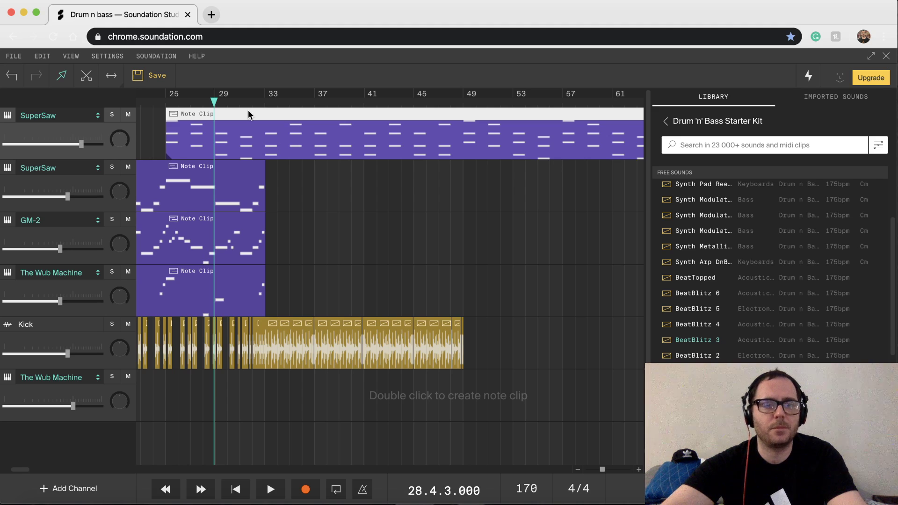
drag(248, 114, 248, 420)
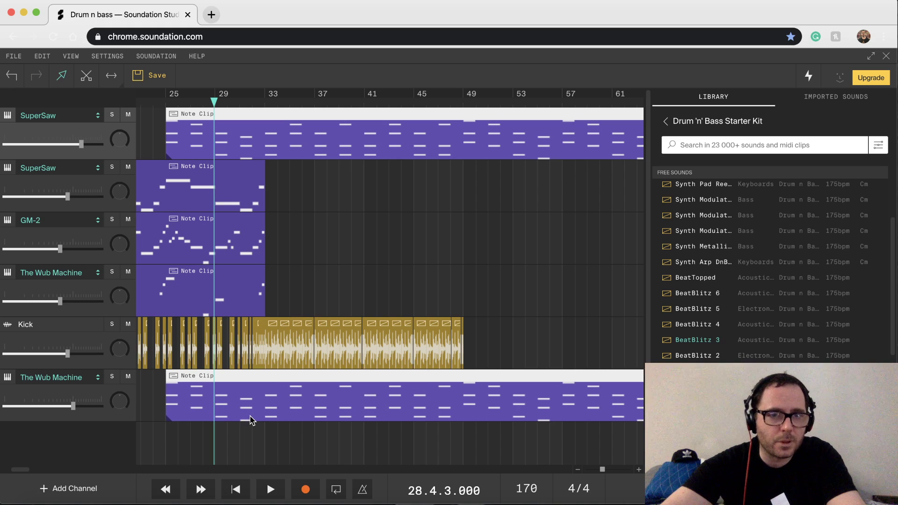
click(250, 419)
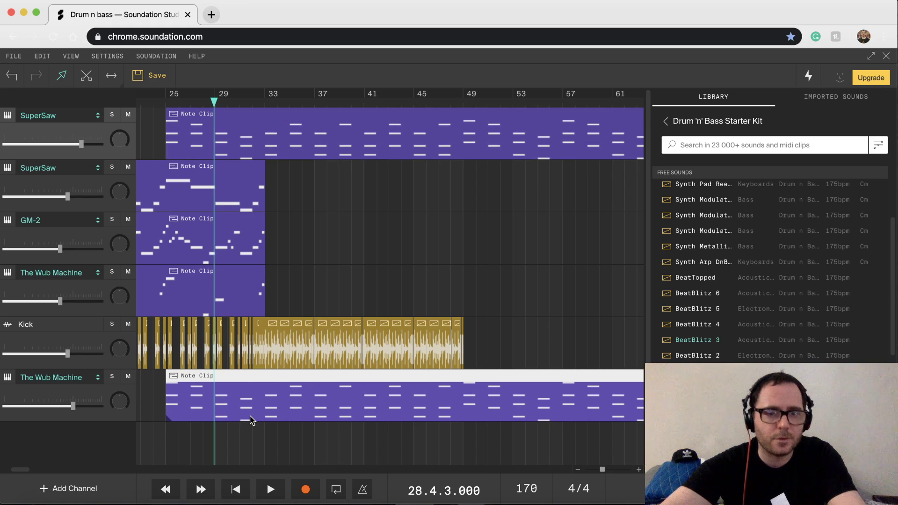
click(243, 380)
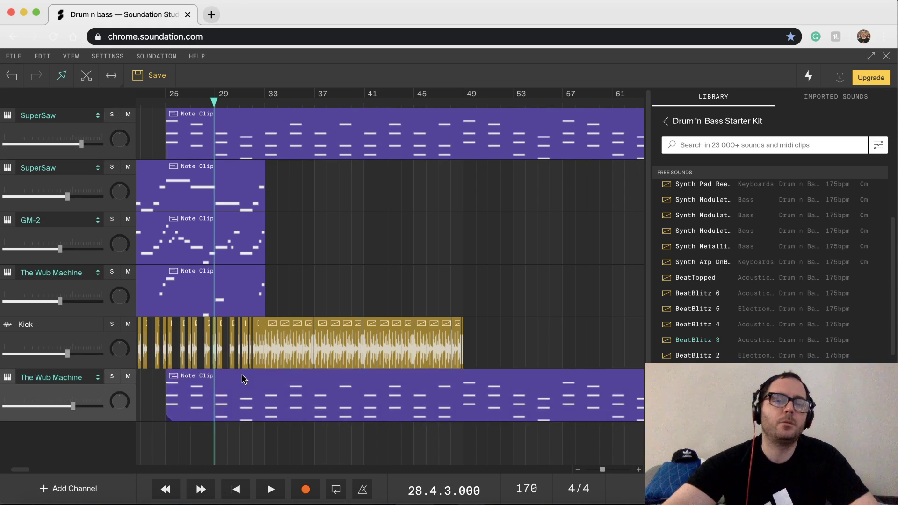
Open the copied Wub Machine clip and delete the upper two notes of the bar 25 chord, keeping only the root A4.
double_click(242, 379)
scroll(409, 306, up, 3)
scroll(409, 308, down, 3)
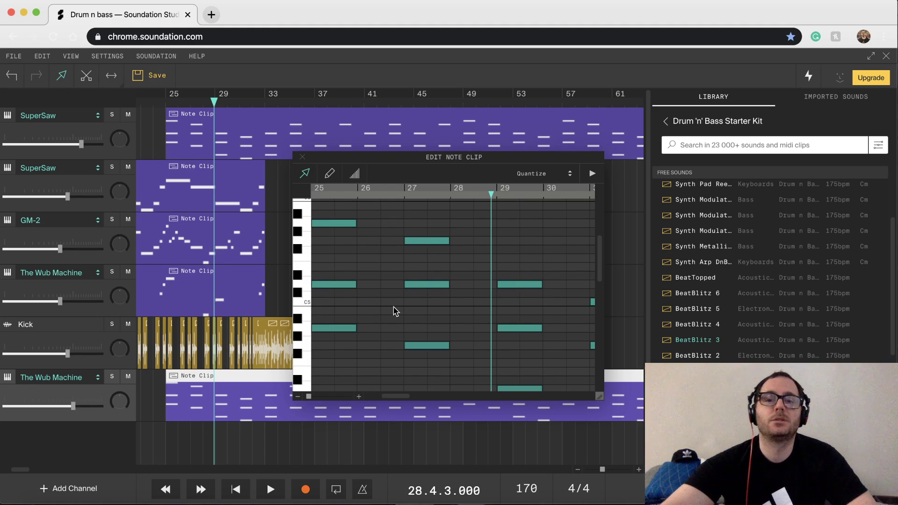
click(336, 328)
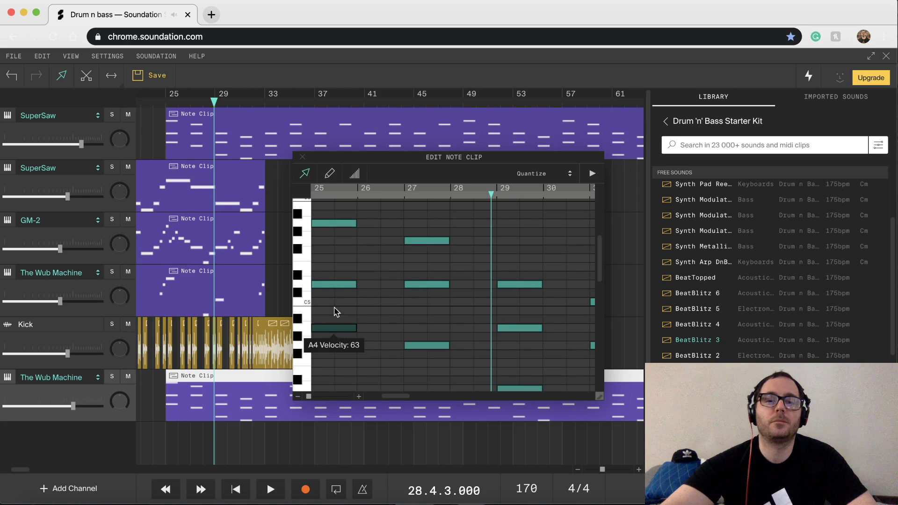
click(337, 285)
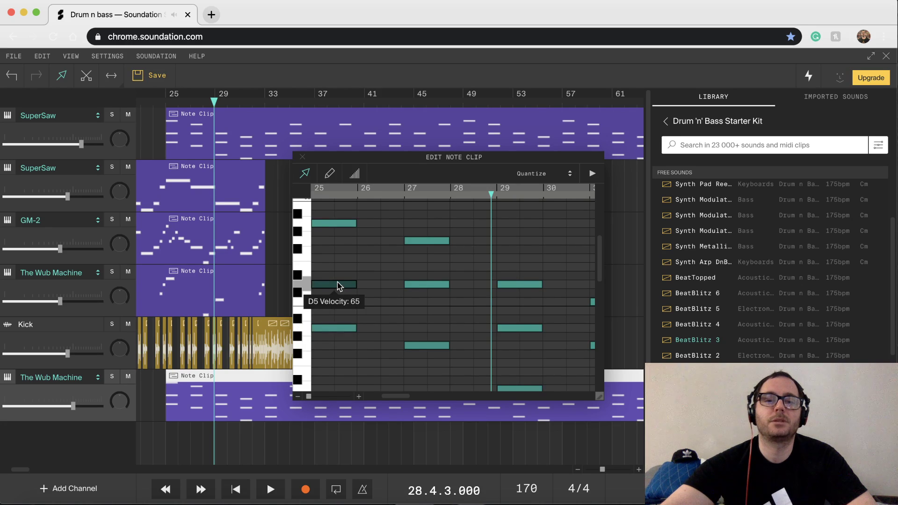
click(340, 224)
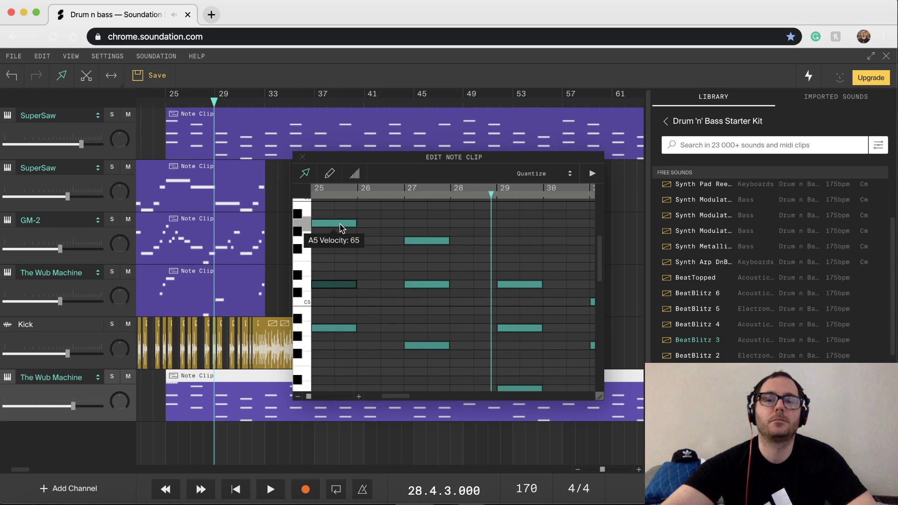
click(337, 287)
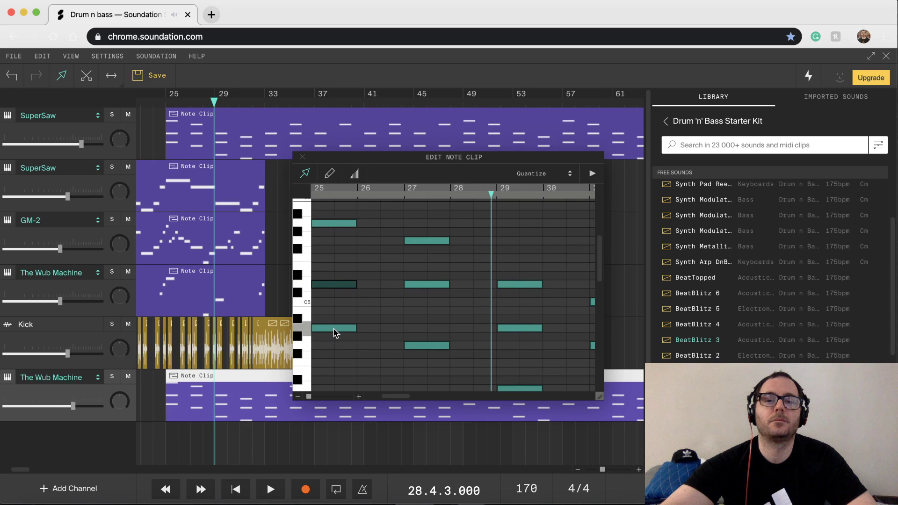
click(335, 332)
drag(352, 309, 341, 216)
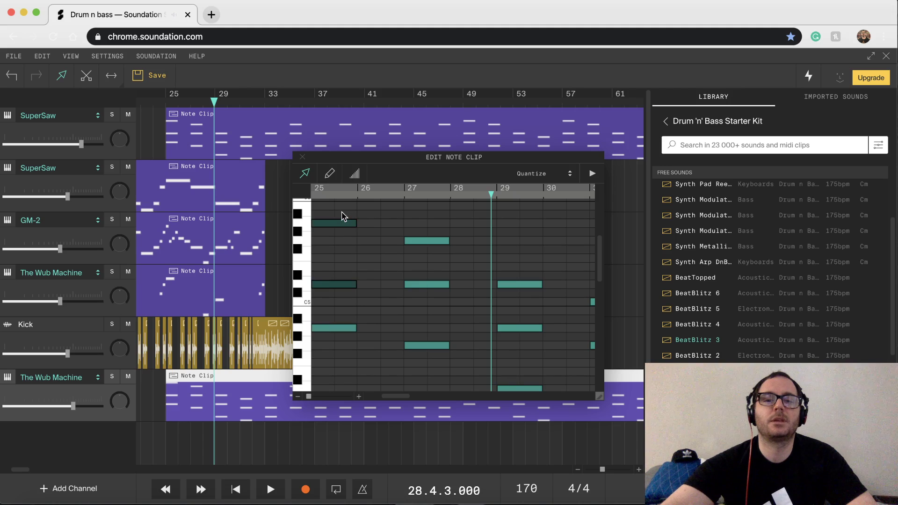
key(Delete)
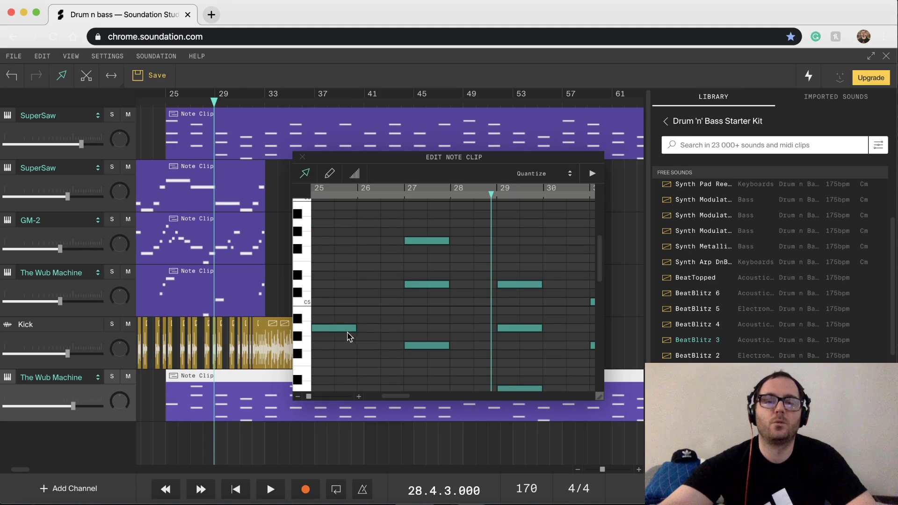
Delete the upper two notes of the chords in bars 27, 29 and 31, keeping only the lowest note of each.
click(326, 329)
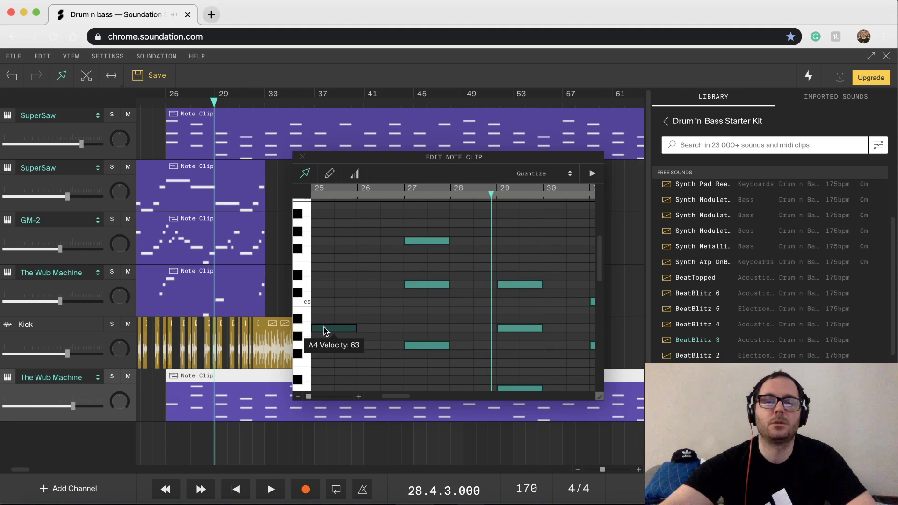
click(413, 349)
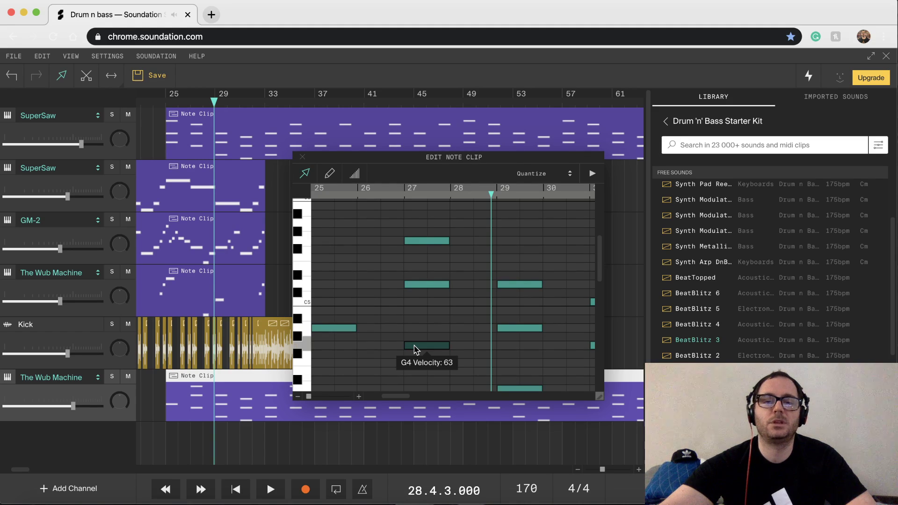
drag(427, 299, 430, 234)
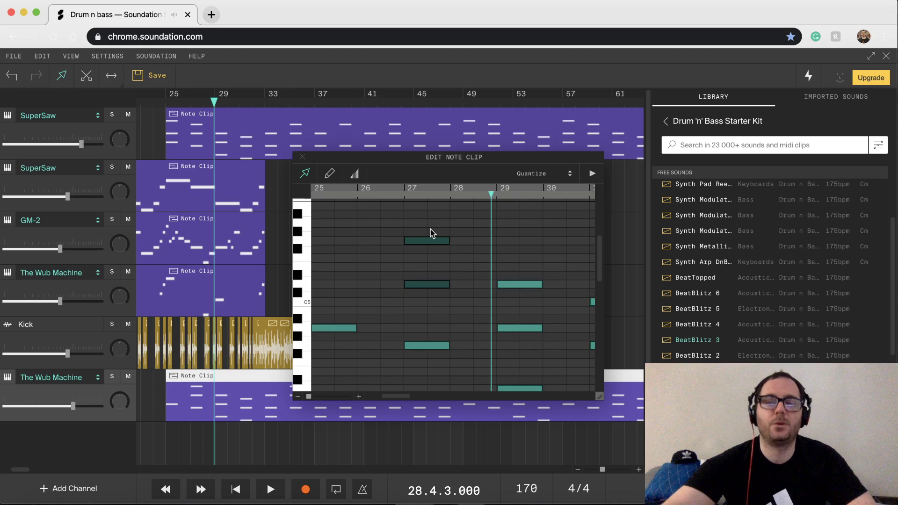
key(Delete)
scroll(477, 275, right, 3)
scroll(467, 290, down, 3)
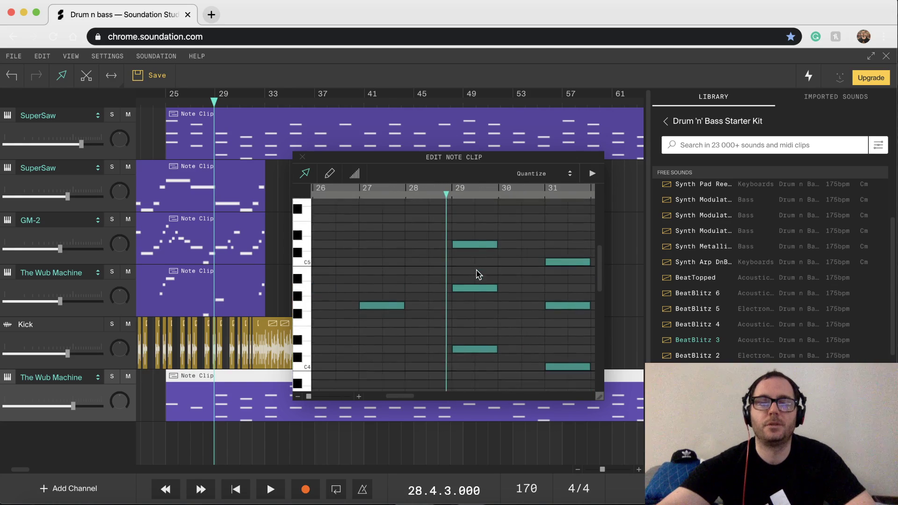
drag(467, 293, 472, 229)
key(Delete)
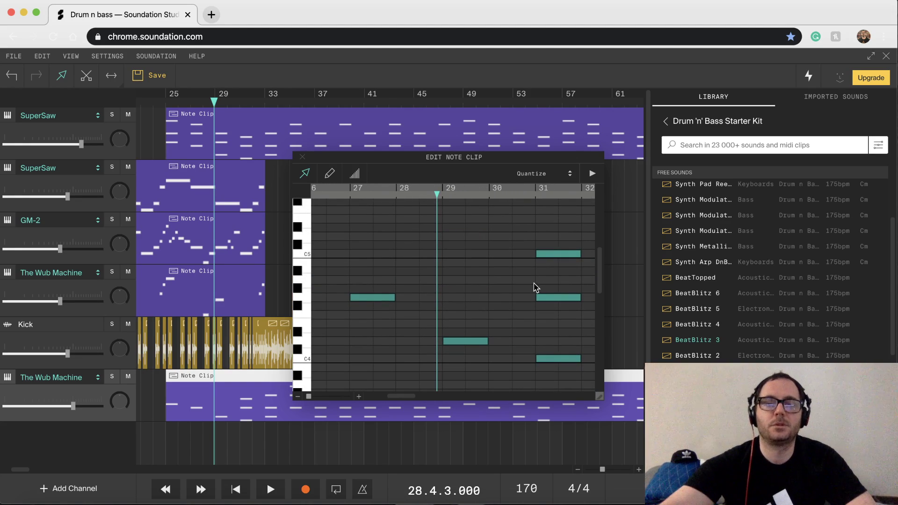
drag(547, 323, 551, 227)
key(Delete)
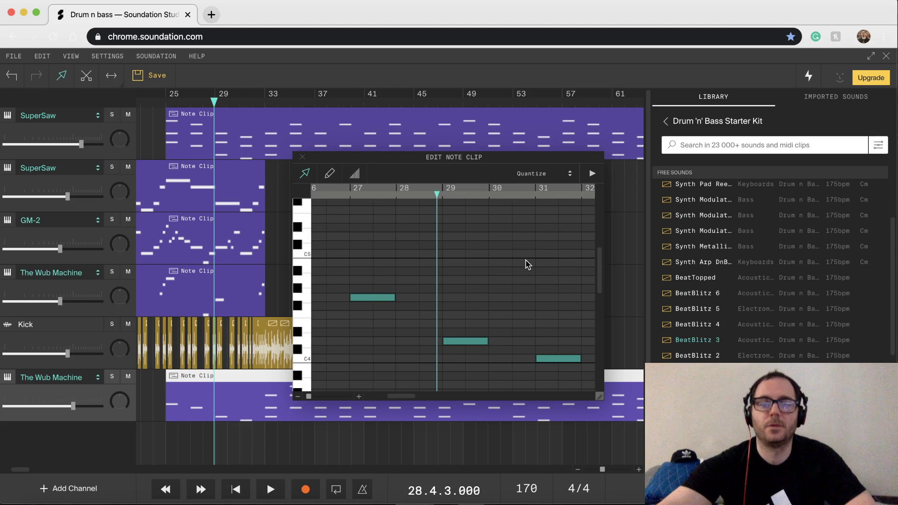
Reduce the chords in bars 33 and 35 to their lowest notes by deleting the notes above.
scroll(527, 263, right, 3)
scroll(527, 264, right, 3)
drag(500, 306, 498, 223)
key(Delete)
scroll(504, 245, right, 1)
scroll(507, 248, right, 2)
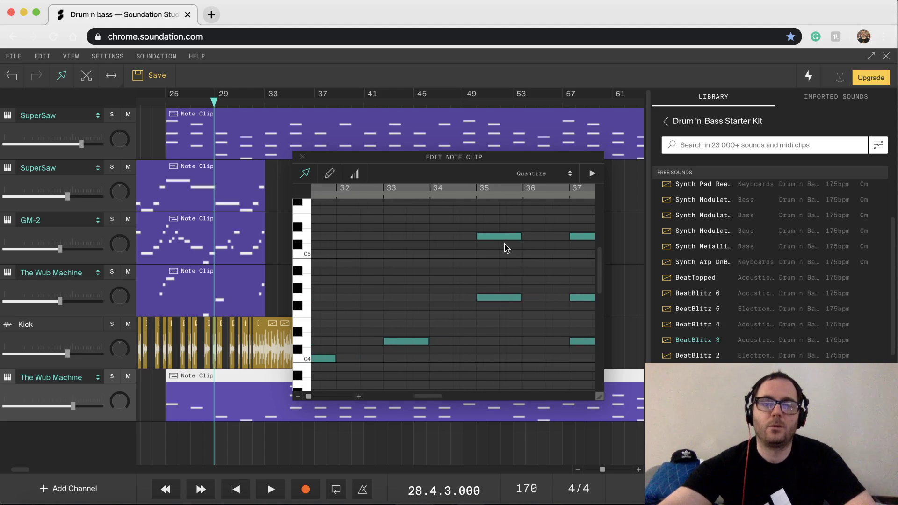
scroll(507, 248, up, 3)
drag(501, 345, 501, 256)
key(Delete)
Reduce the chords in bars 37 and 39 to their lowest notes by deleting the notes above.
scroll(501, 256, right, 1)
scroll(501, 255, right, 2)
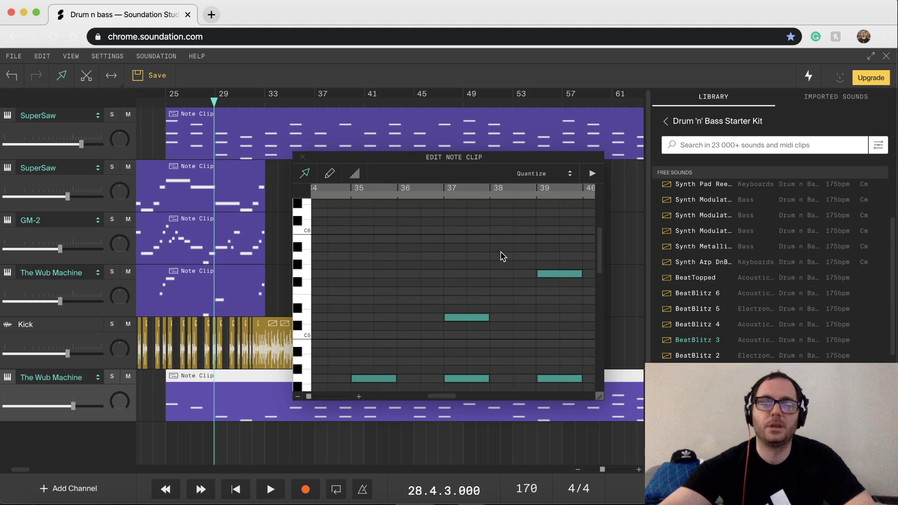
scroll(500, 255, down, 3)
drag(470, 304, 476, 217)
key(Delete)
scroll(476, 217, right, 2)
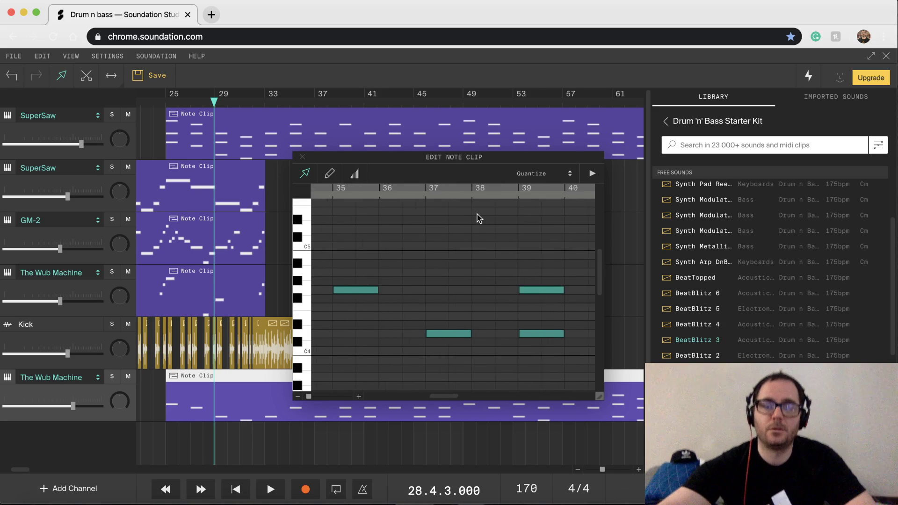
scroll(476, 216, up, 2)
drag(484, 360, 477, 206)
key(Delete)
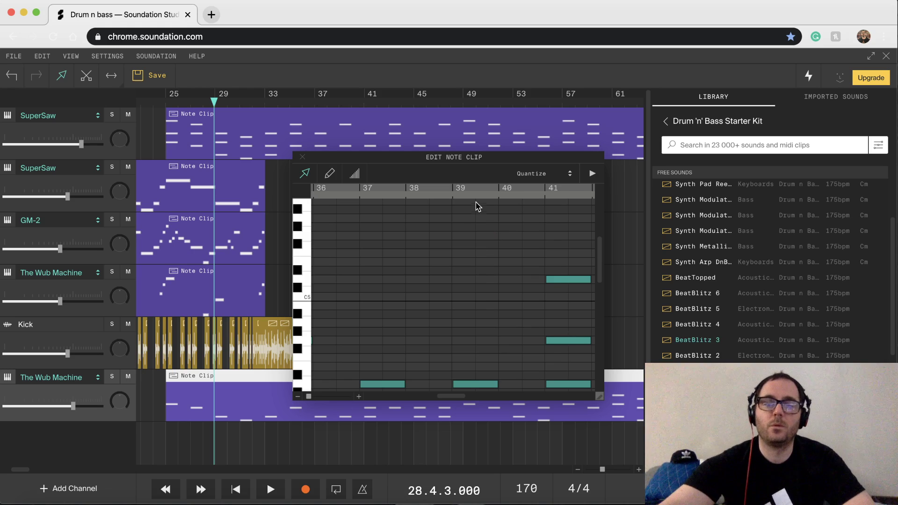
Reduce the chords in bars 41 and 43 to their lowest notes by deleting the notes above.
scroll(475, 203, right, 3)
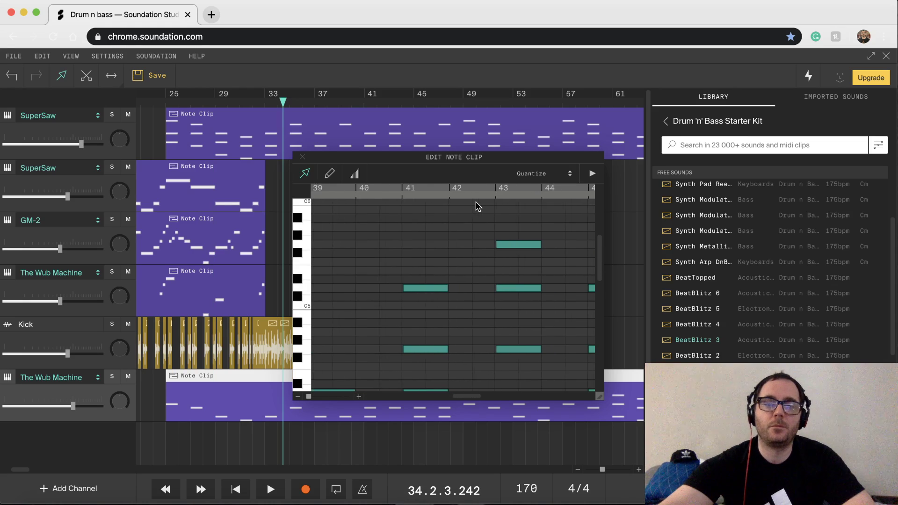
scroll(476, 203, down, 1)
scroll(477, 206, down, 1)
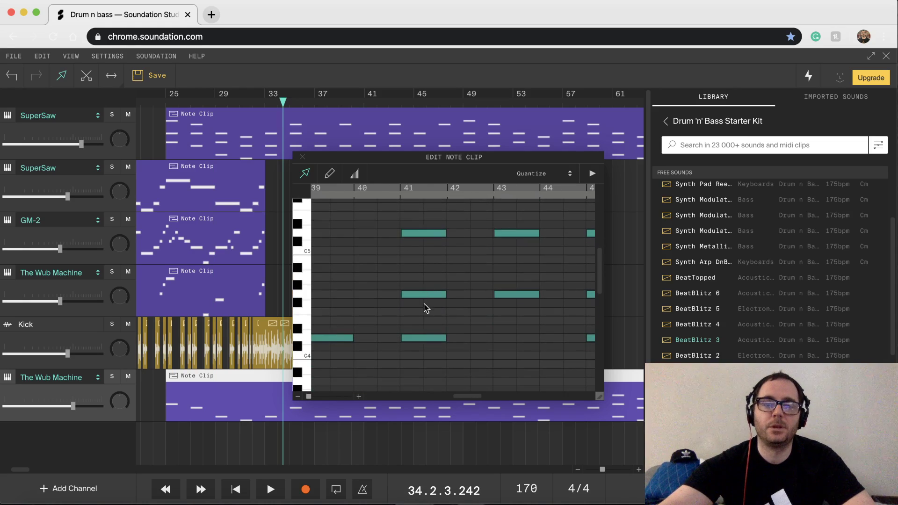
drag(431, 308, 422, 224)
key(Delete)
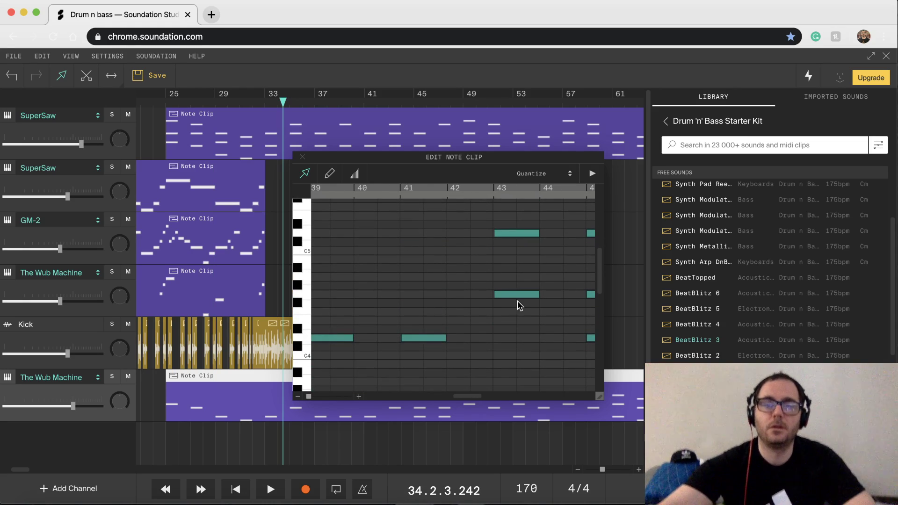
scroll(518, 305, up, 3)
drag(522, 350, 519, 234)
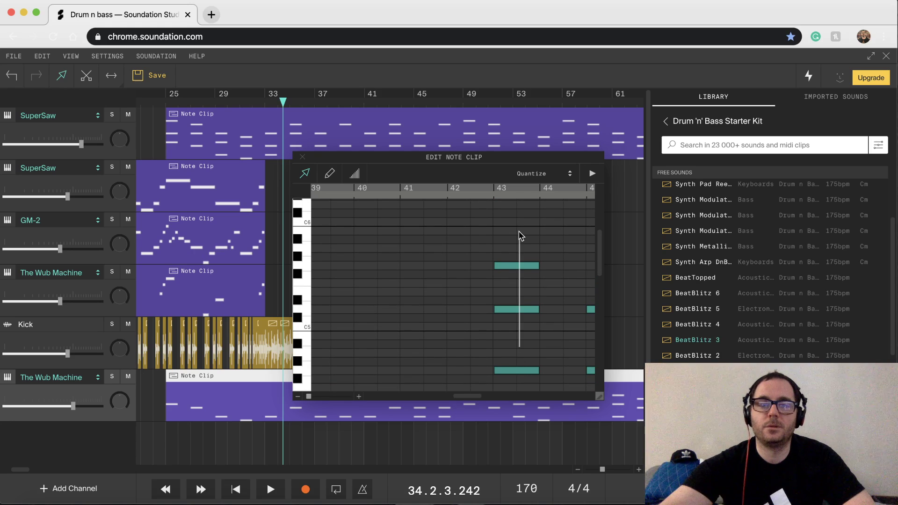
key(Delete)
Reduce the chords in bars 45 and 47 to their lowest notes by deleting the notes above.
scroll(521, 235, right, 2)
scroll(519, 235, right, 1)
scroll(517, 235, down, 3)
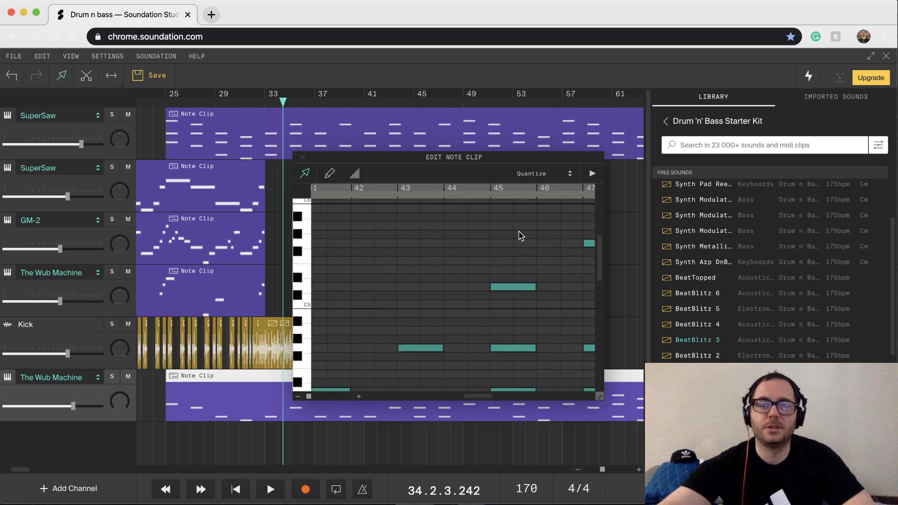
drag(508, 330, 509, 233)
key(Delete)
scroll(510, 234, right, 3)
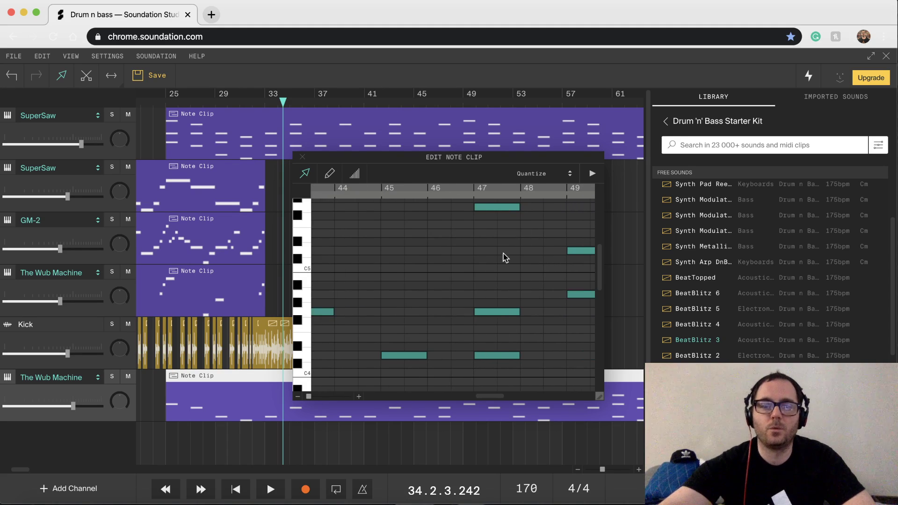
drag(497, 328, 499, 206)
key(Delete)
Delete the upper notes of the bar 49 chord, keeping its lowest note, and close the note editor.
scroll(520, 276, right, 1)
scroll(521, 277, up, 3)
scroll(521, 273, right, 1)
drag(523, 266, 534, 223)
key(Delete)
click(303, 156)
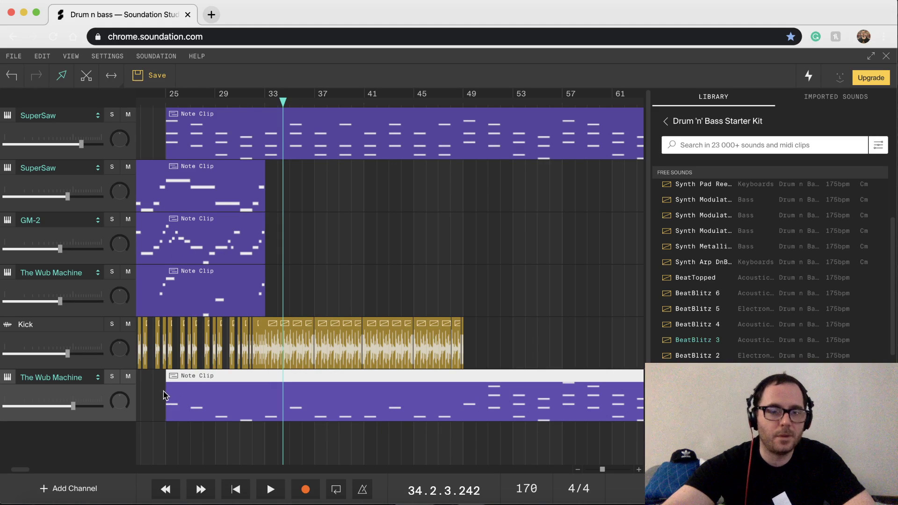
Trim the start of the bass clip to bar 33 and play the arrangement from bar 24 to audition the sub bass.
drag(166, 416, 263, 411)
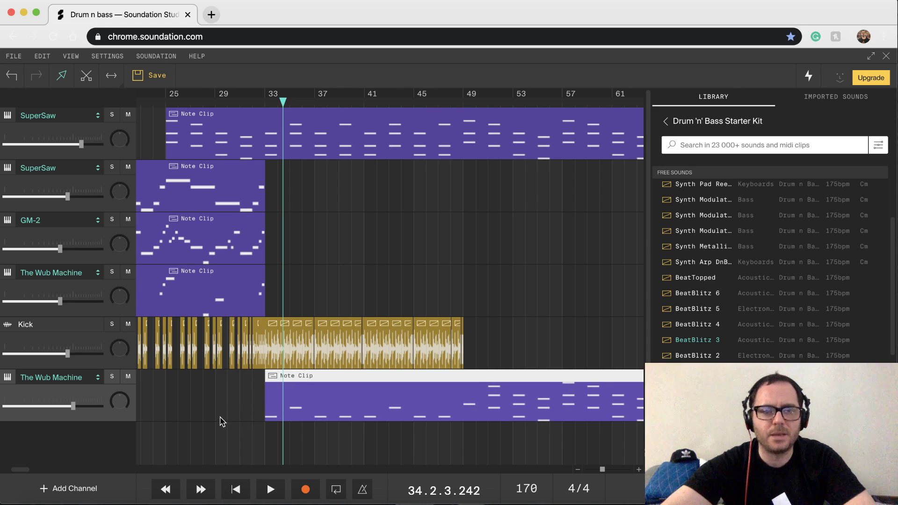
click(164, 395)
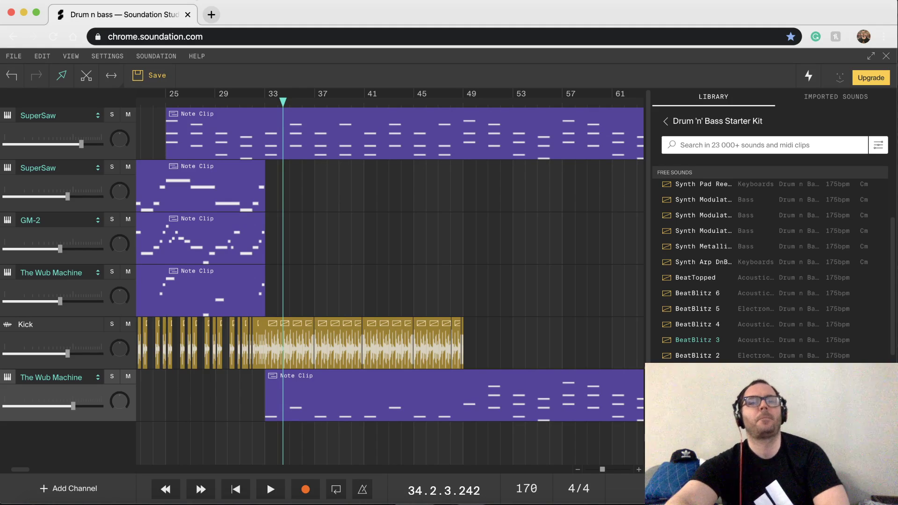
click(154, 102)
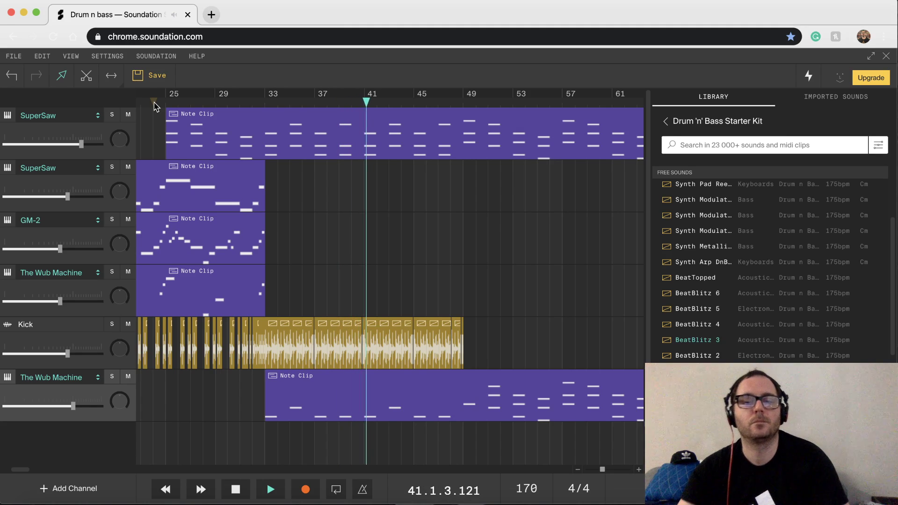
Stop playback and split the bass clip at bar 49 with the Scissor tool, then return to the Pointer.
click(86, 79)
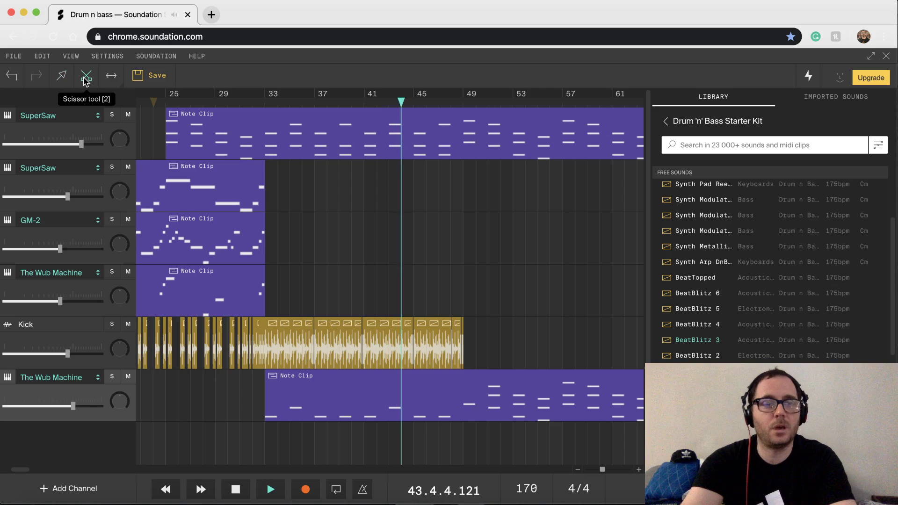
key(space)
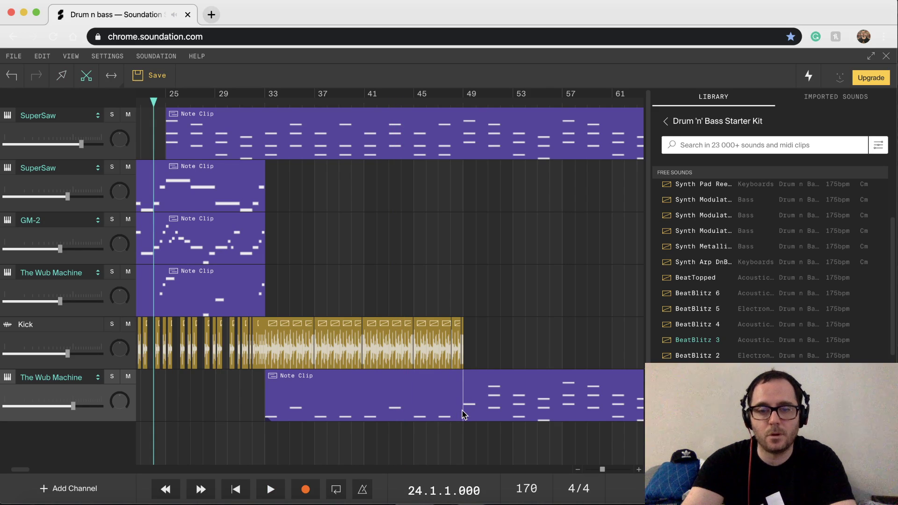
click(463, 415)
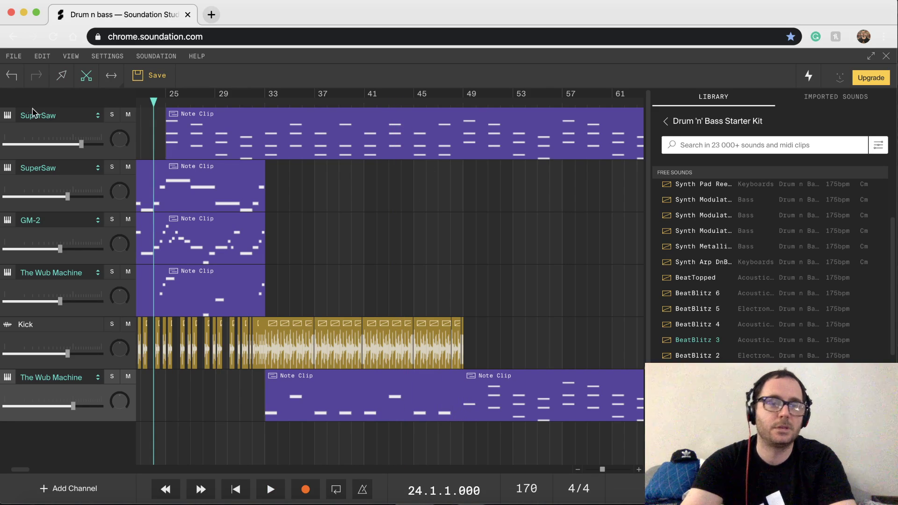
click(64, 78)
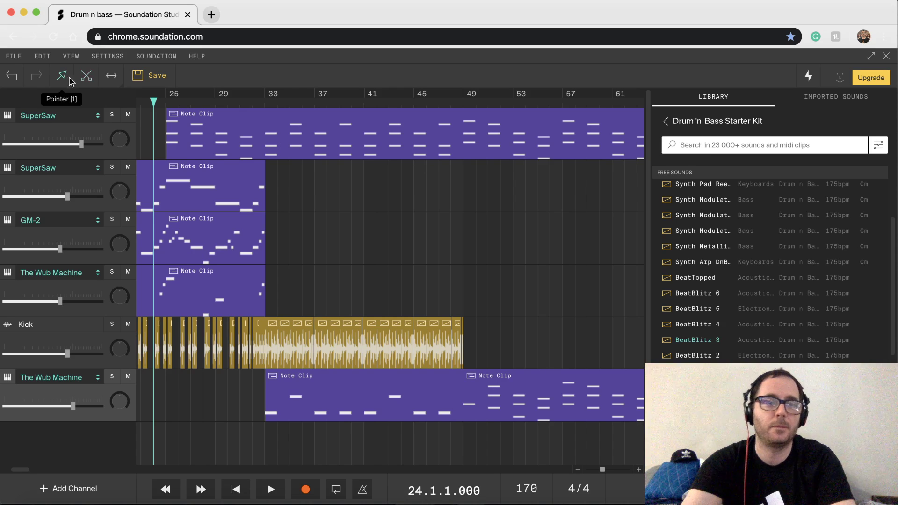
Delete the leftover bass clip after bar 49 and duplicate the bar 33 bass clip to start at bar 49.
click(504, 383)
key(Delete)
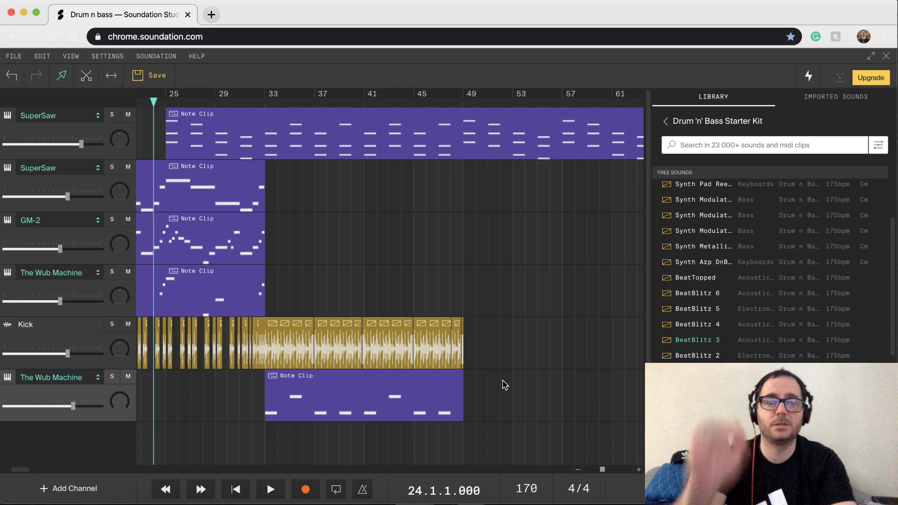
click(338, 378)
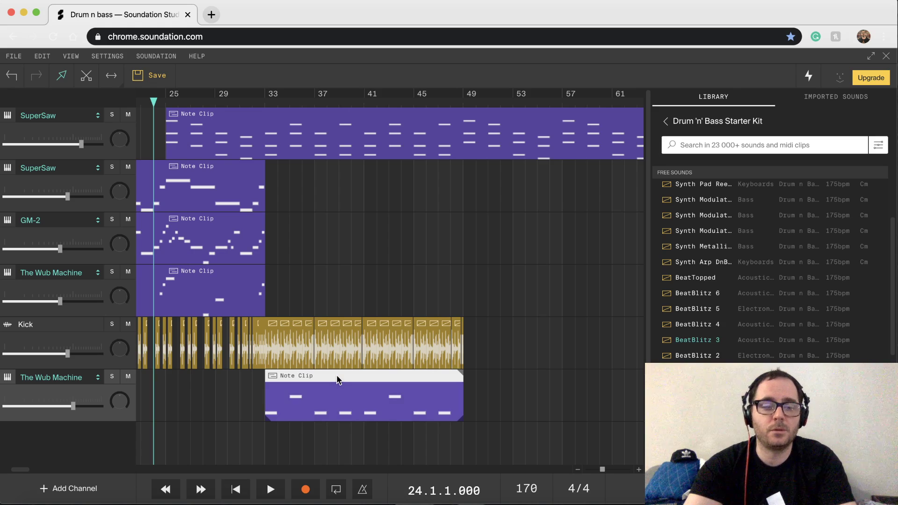
drag(337, 380, 536, 400)
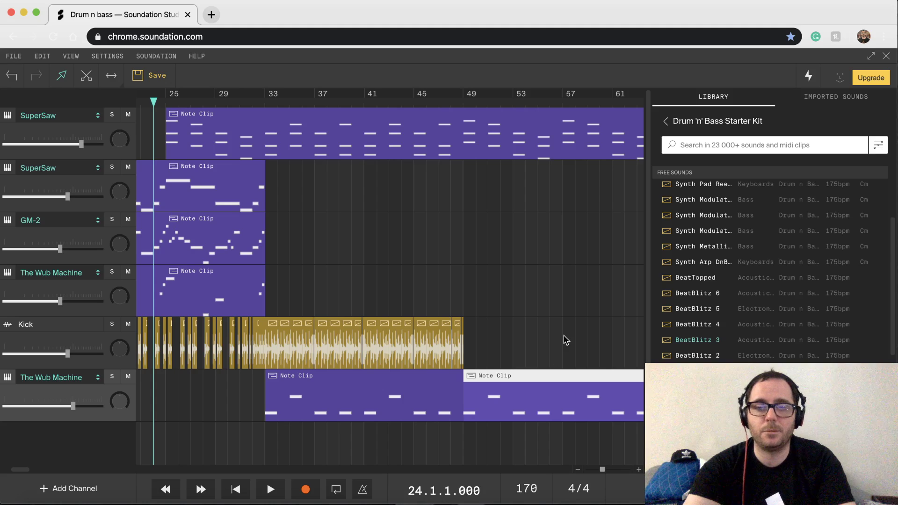
scroll(564, 339, right, 5)
scroll(564, 340, left, 6)
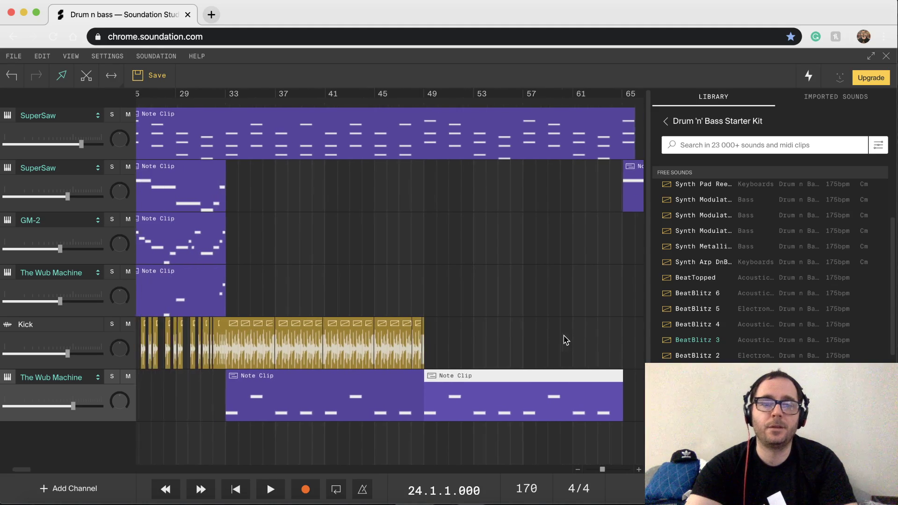
Clone the bass channel without its content and enlarge the track height to reveal the channels' effects lists.
right_click(54, 398)
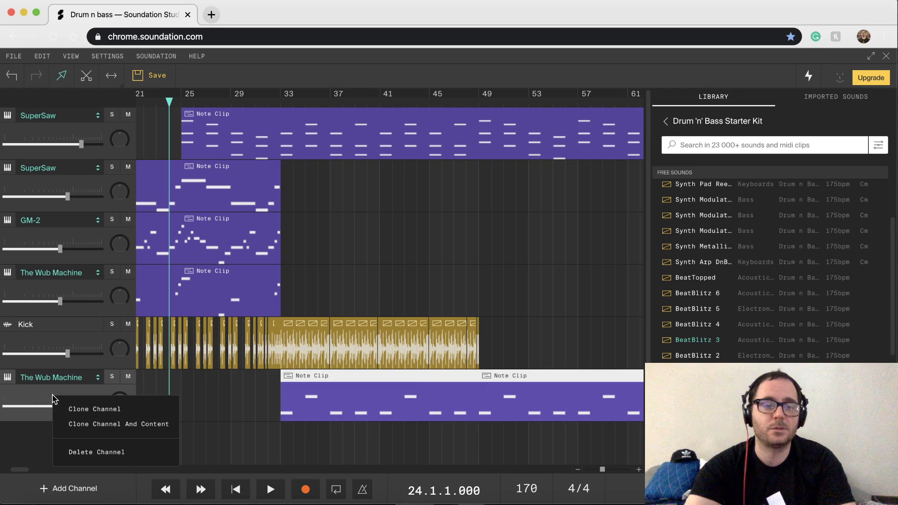
click(80, 410)
scroll(358, 358, down, 3)
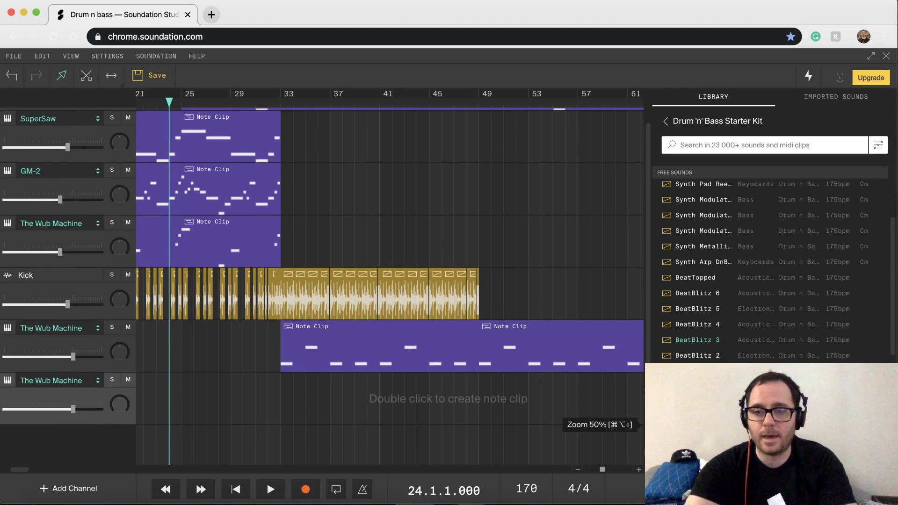
drag(648, 424, 647, 408)
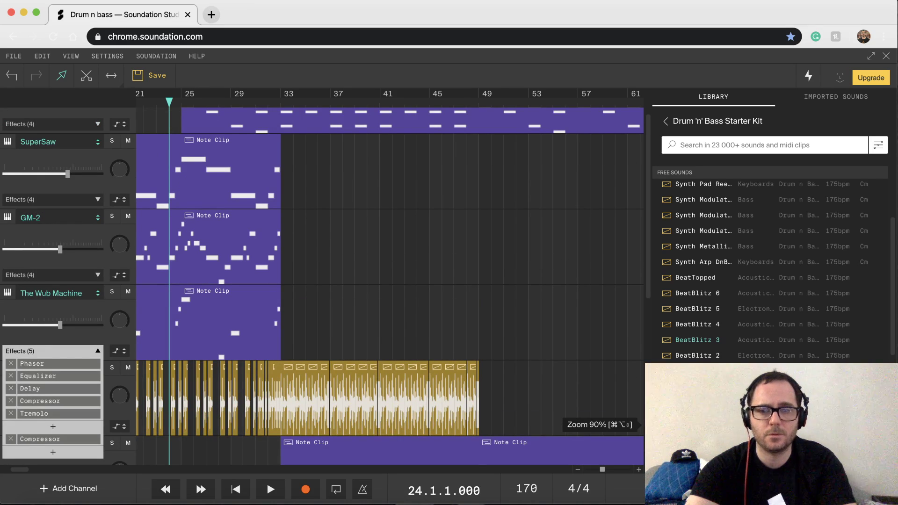
scroll(318, 377, down, 9)
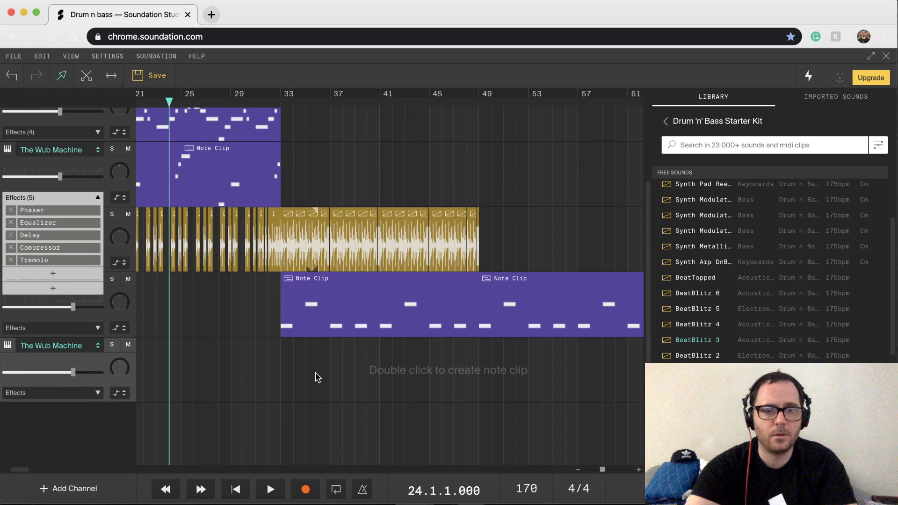
scroll(191, 376, right, 5)
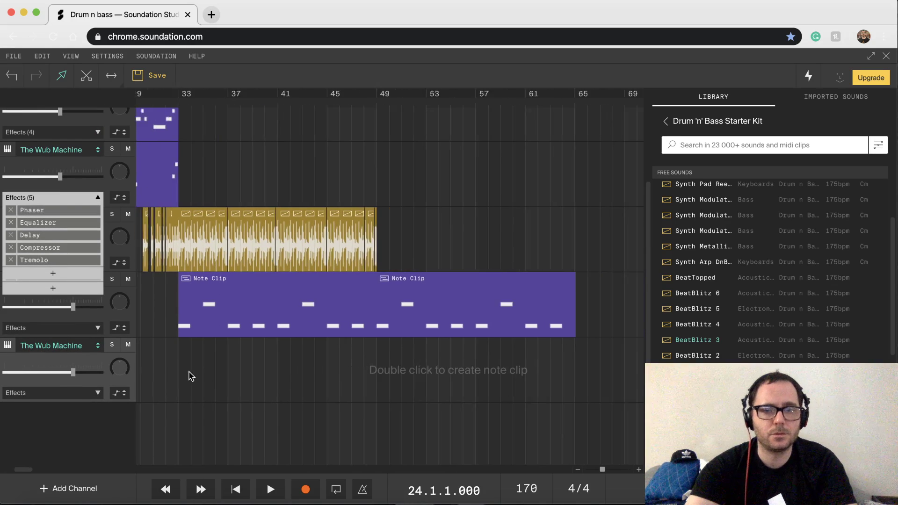
scroll(191, 376, left, 4)
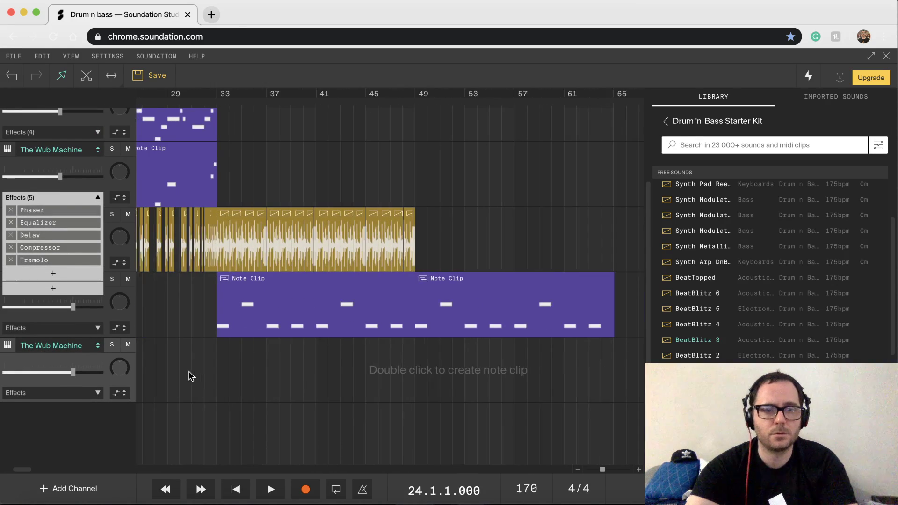
Add an Equalizer effect to the cloned Wub Machine channel and turn its Low band down to minimum.
click(62, 395)
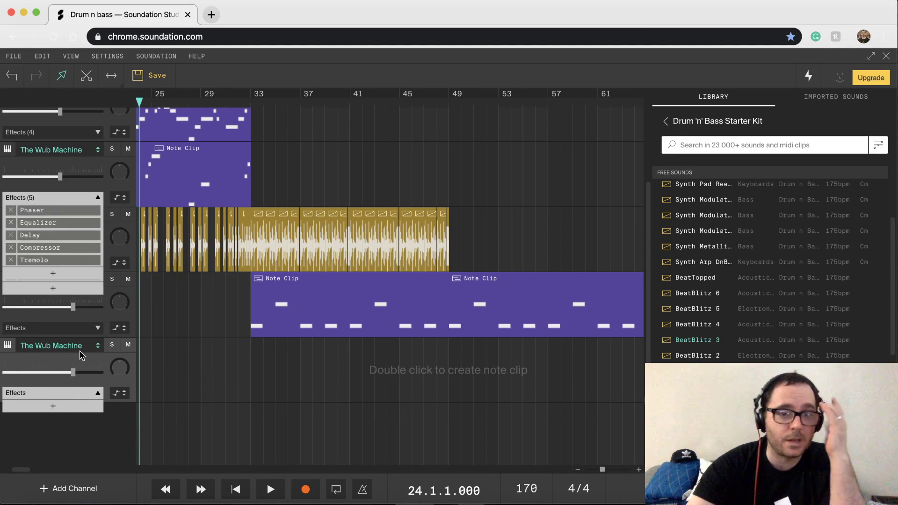
click(55, 410)
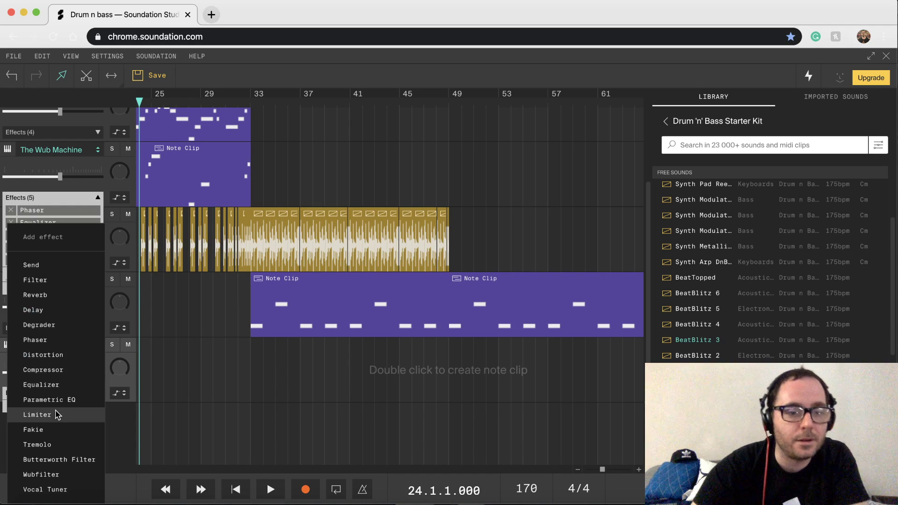
click(71, 384)
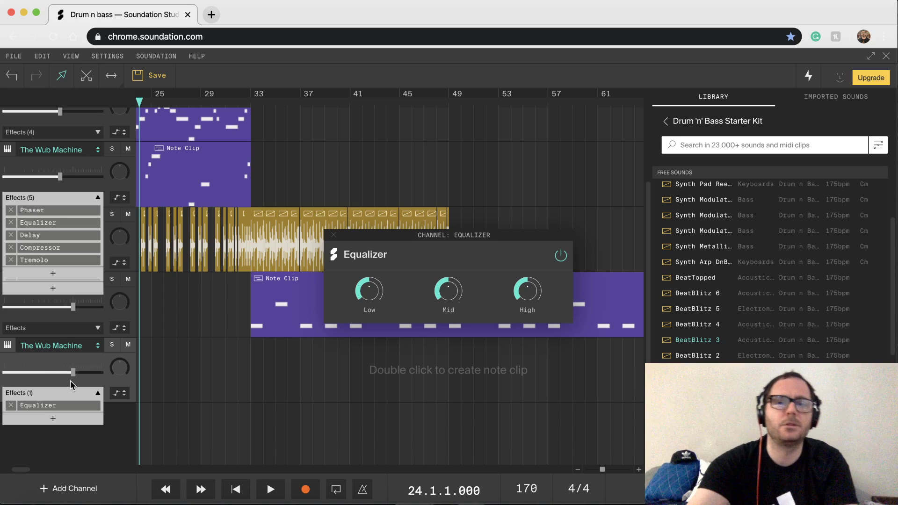
drag(368, 291, 391, 419)
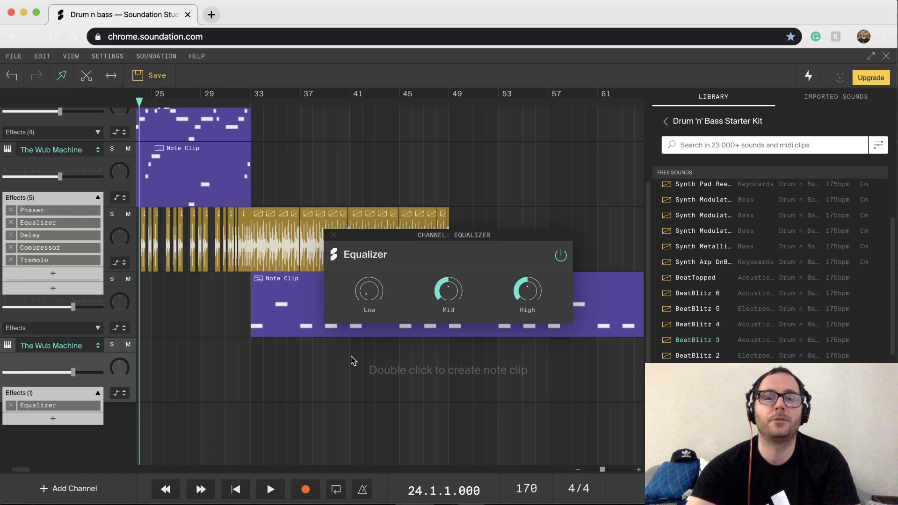
Copy both bass clips onto the cloned channel from bar 33 and reload The Wub Machine as its instrument.
click(305, 294)
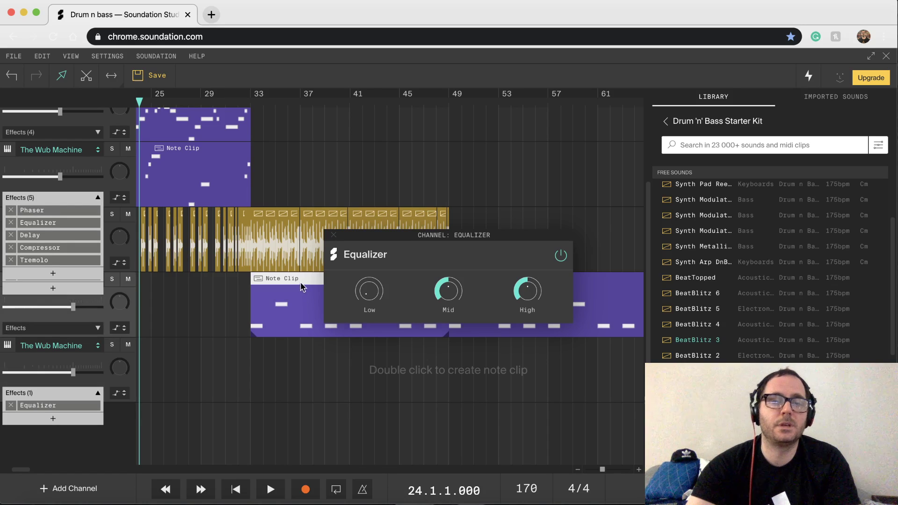
drag(302, 281, 509, 363)
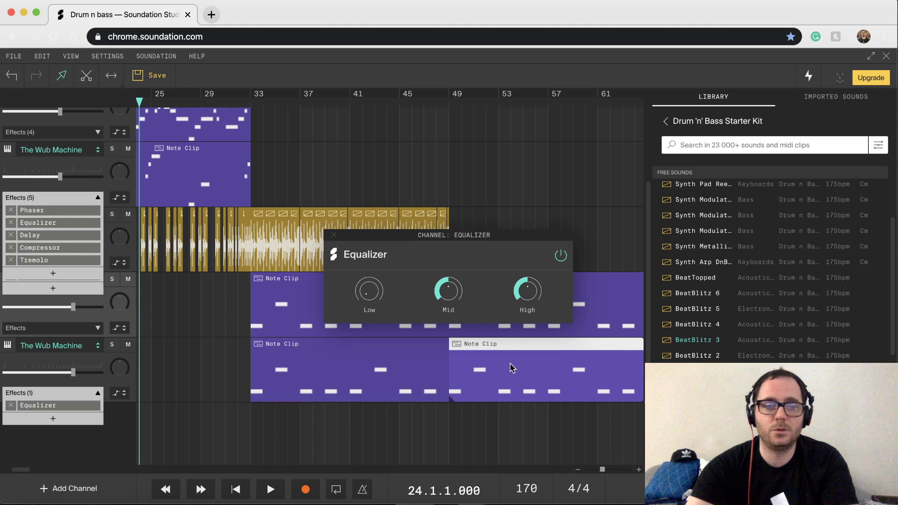
click(60, 346)
click(60, 354)
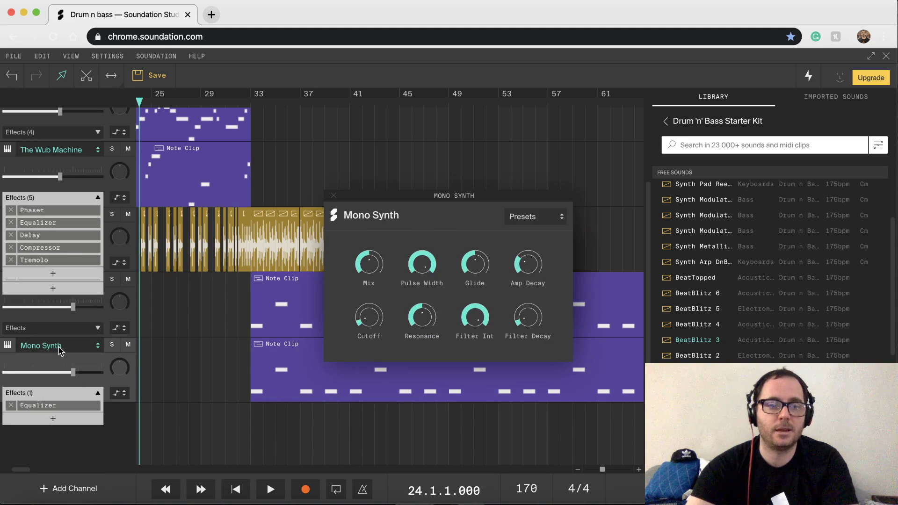
click(60, 346)
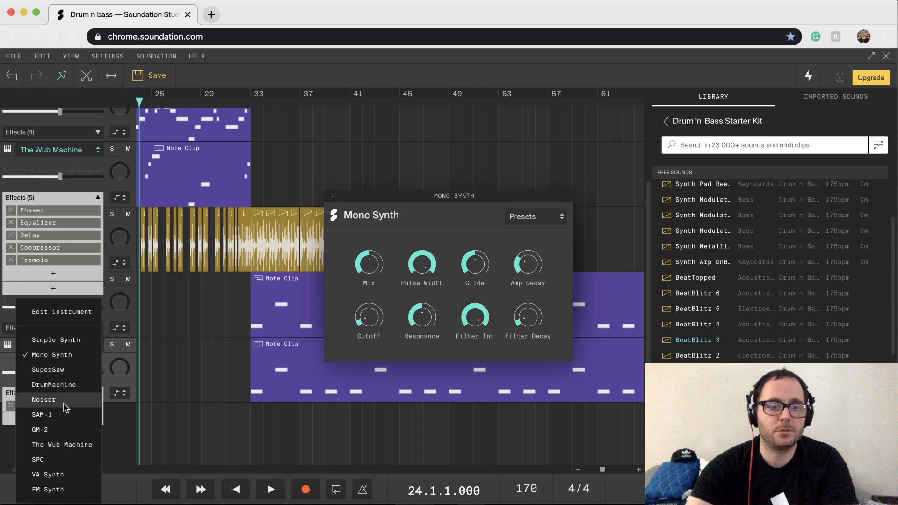
click(73, 444)
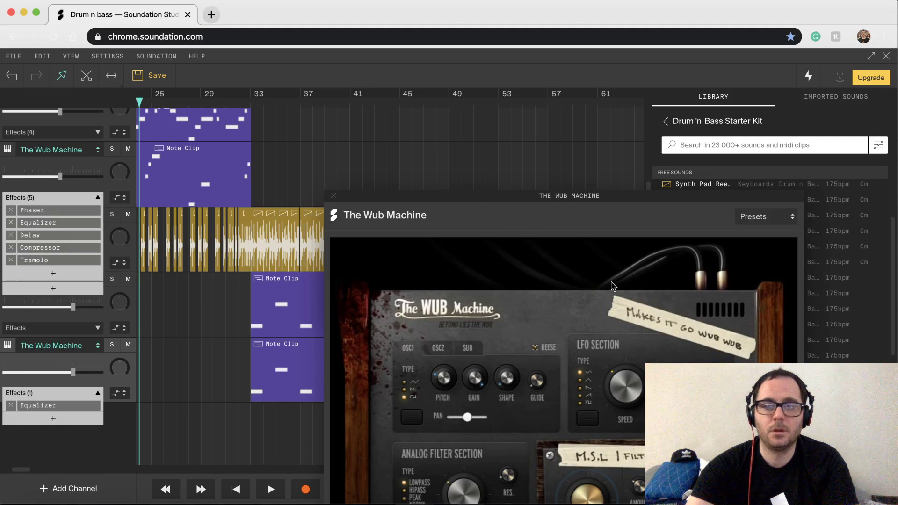
Try the 8 Bit Rise preset on the cloned Wub Machine and audition it from bar 33.
click(770, 219)
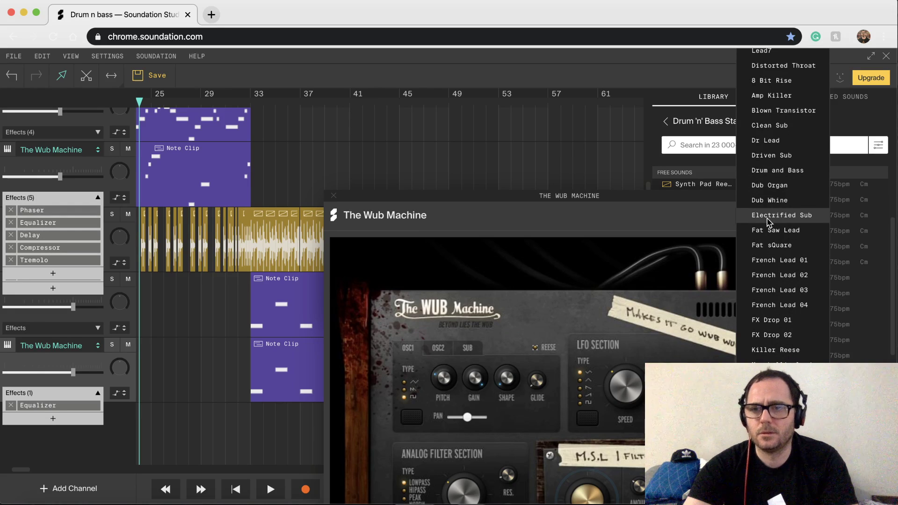
scroll(795, 146, up, 1)
scroll(795, 146, down, 1)
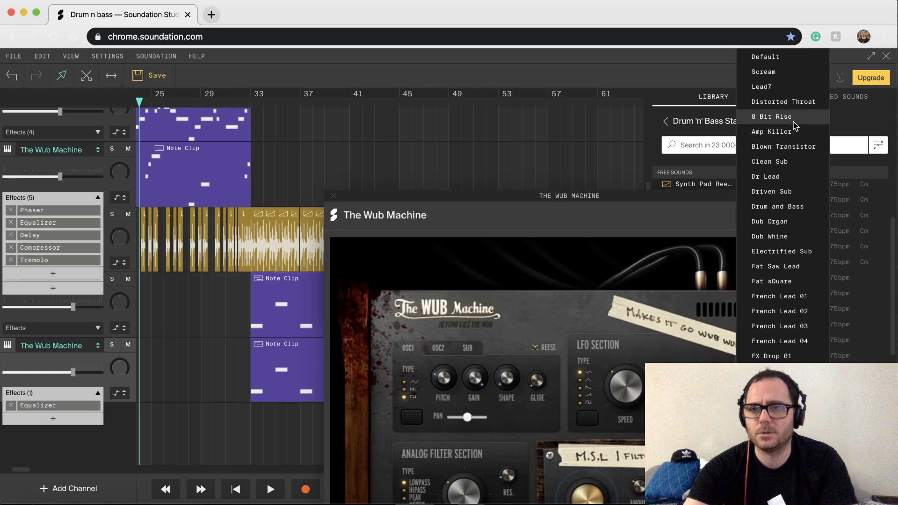
click(793, 126)
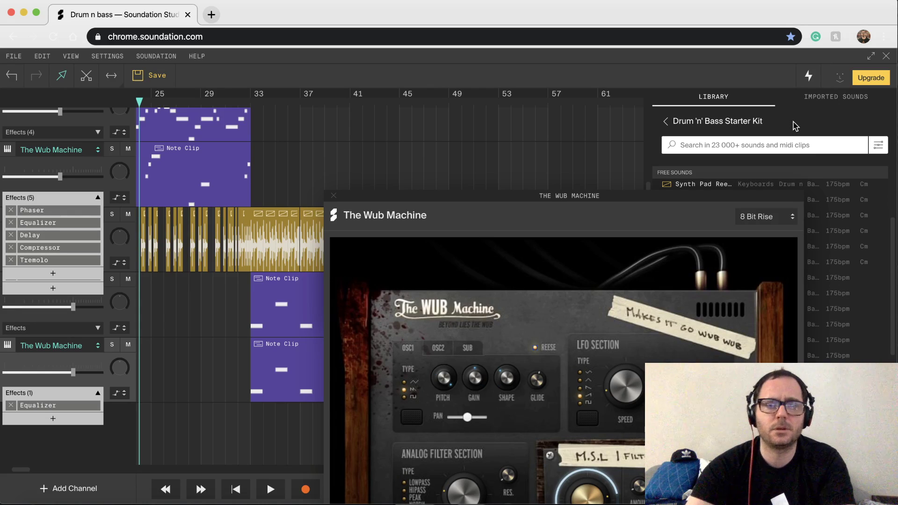
click(251, 101)
key(space)
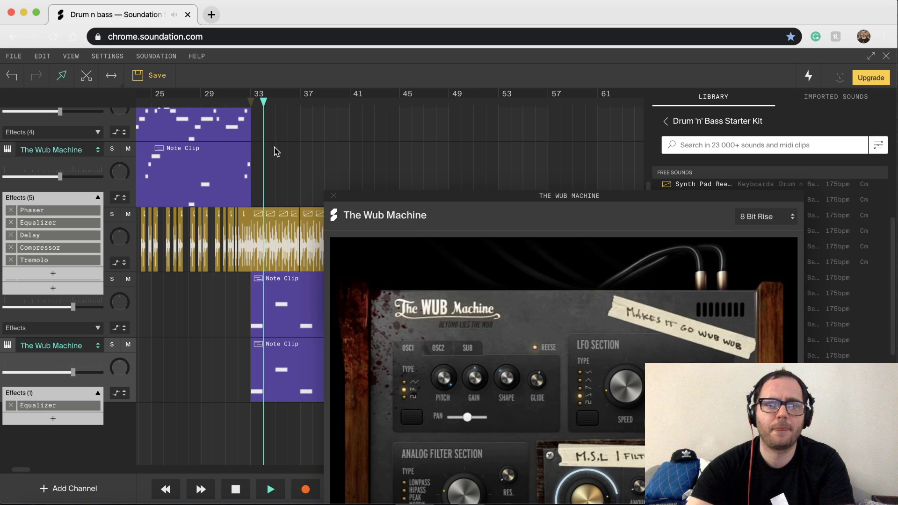
key(space)
Try the Distorted Throat preset on the cloned Wub Machine and play it from bar 33.
click(789, 217)
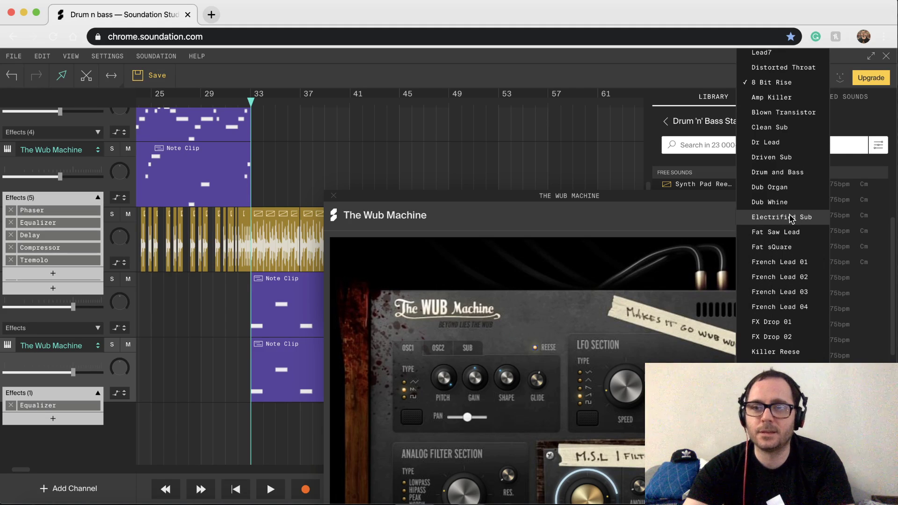
scroll(793, 122, up, 2)
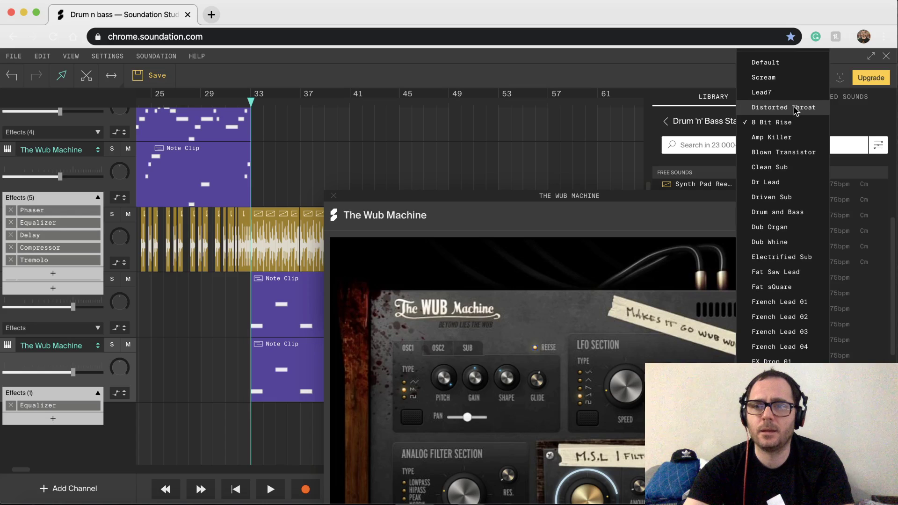
click(790, 102)
key(space)
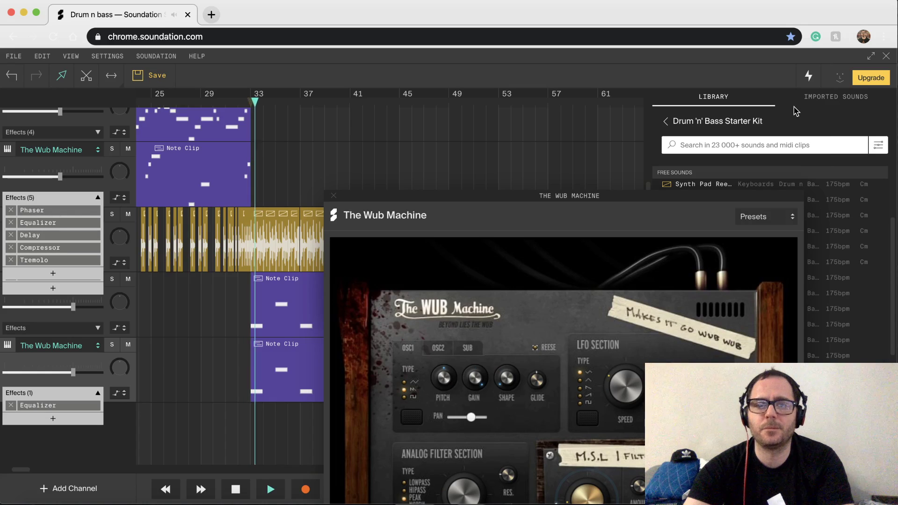
Load the Scream preset, play from bar 33 and lower the cloned channel's volume to about half.
click(760, 218)
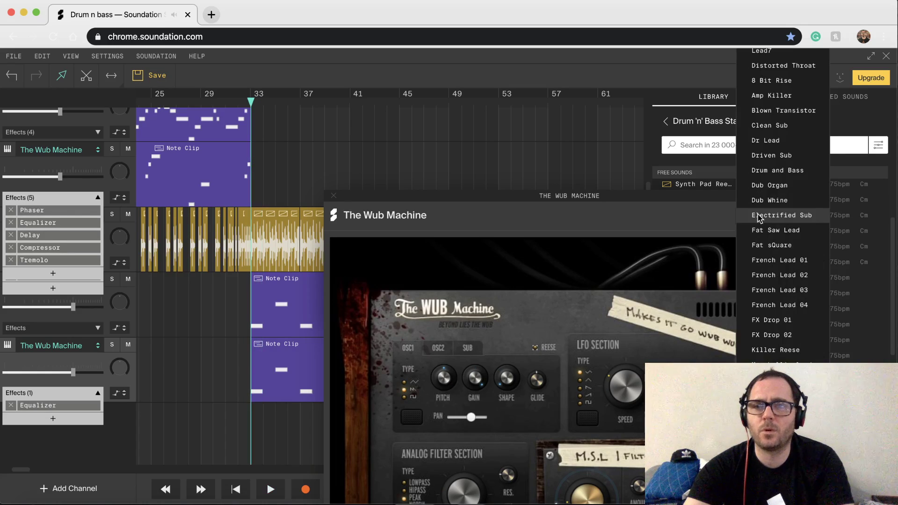
scroll(776, 117, up, 3)
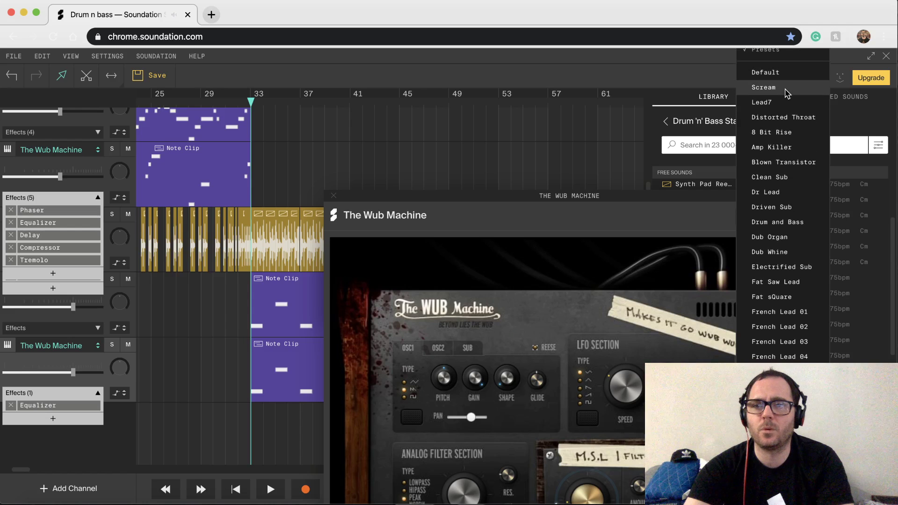
click(763, 85)
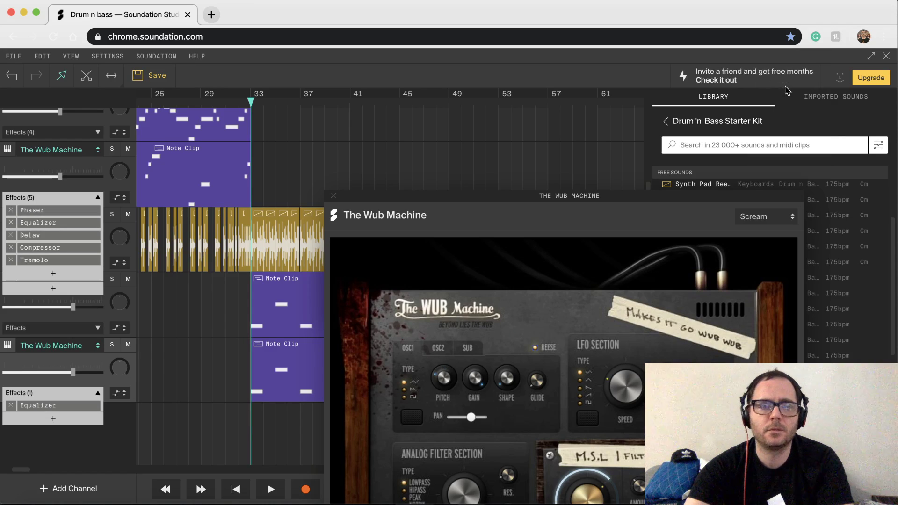
key(space)
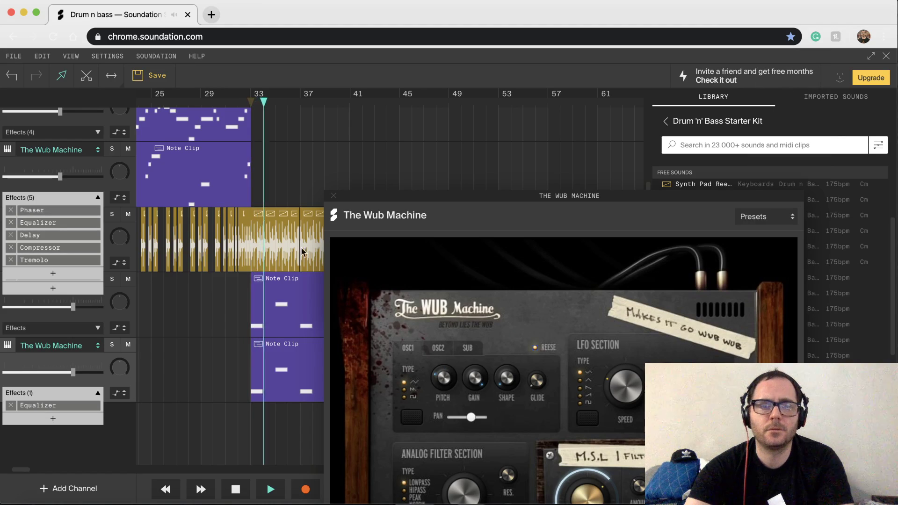
drag(73, 372, 51, 373)
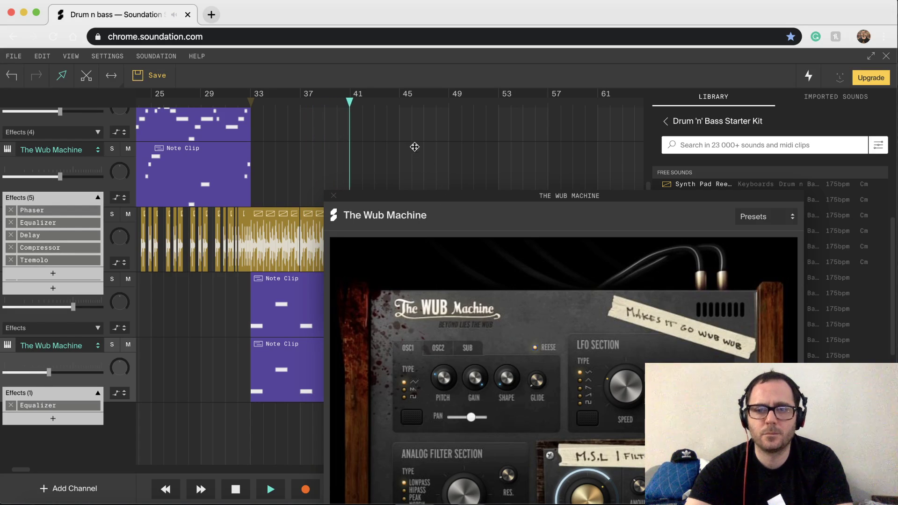
Adjust the Wub Machine's LFO speed during playback, close the instrument and Equalizer windows, and stop playback.
drag(491, 225, 451, 158)
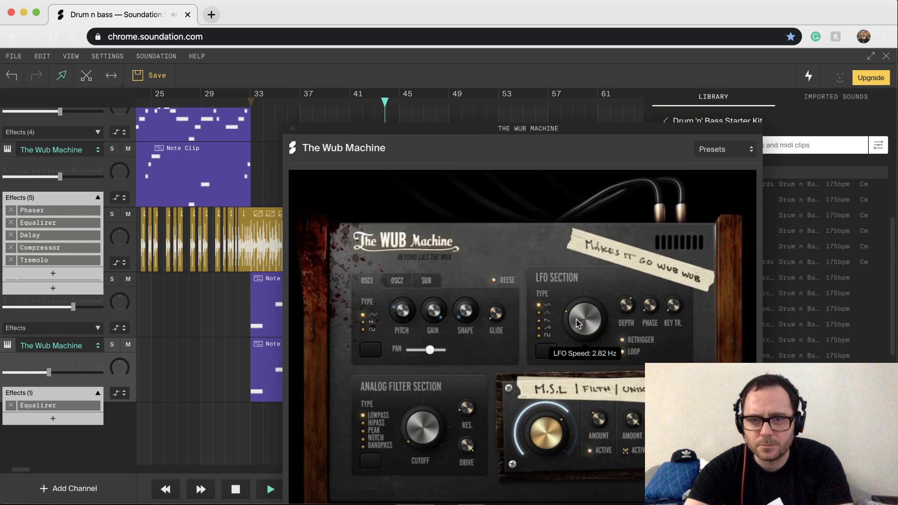
drag(576, 327, 576, 345)
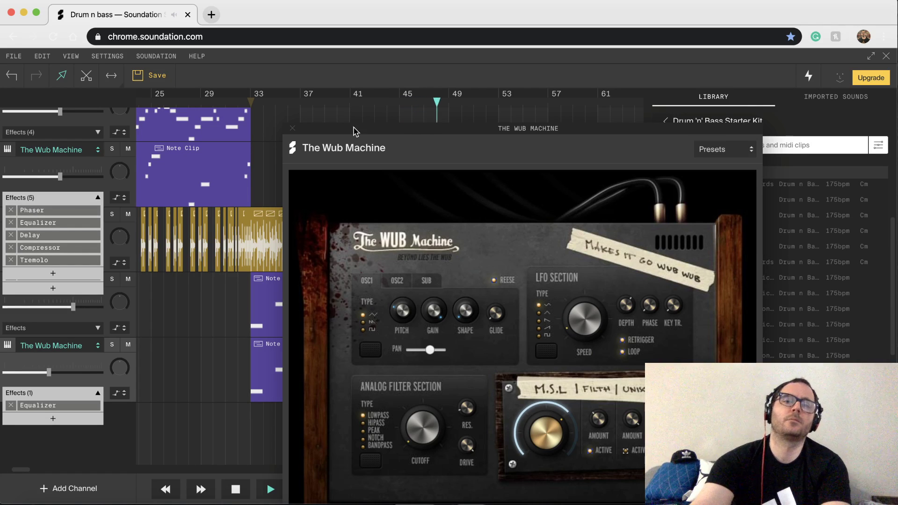
click(292, 130)
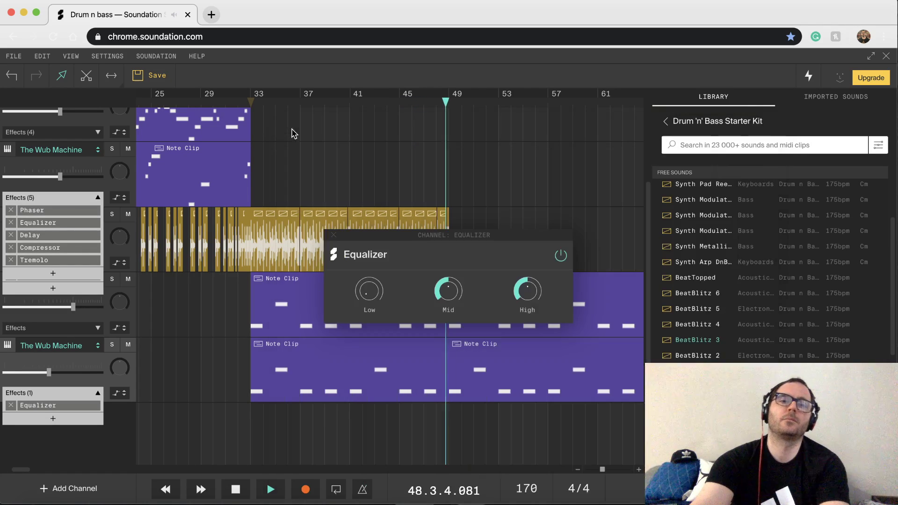
click(333, 235)
key(space)
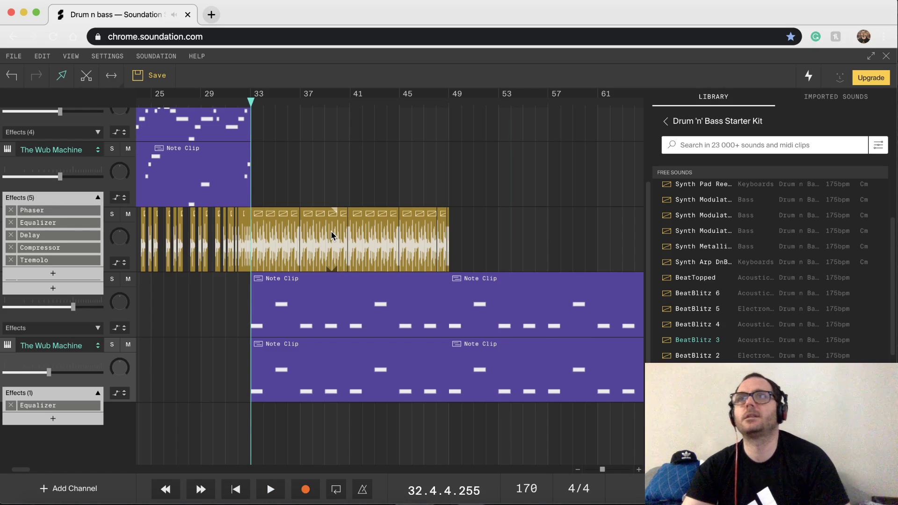
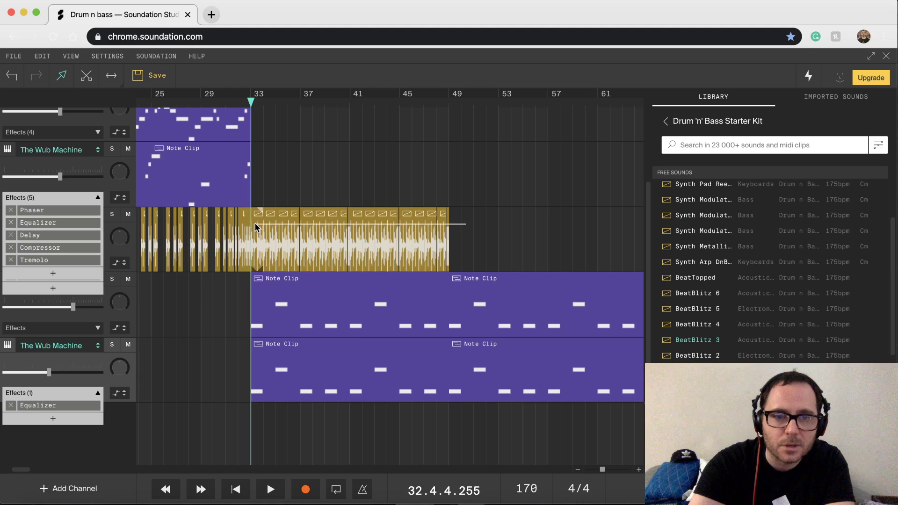
Duplicate the drum clips spanning bars 33 to 49 so the copies fill bars 49 to 65.
drag(258, 229, 458, 234)
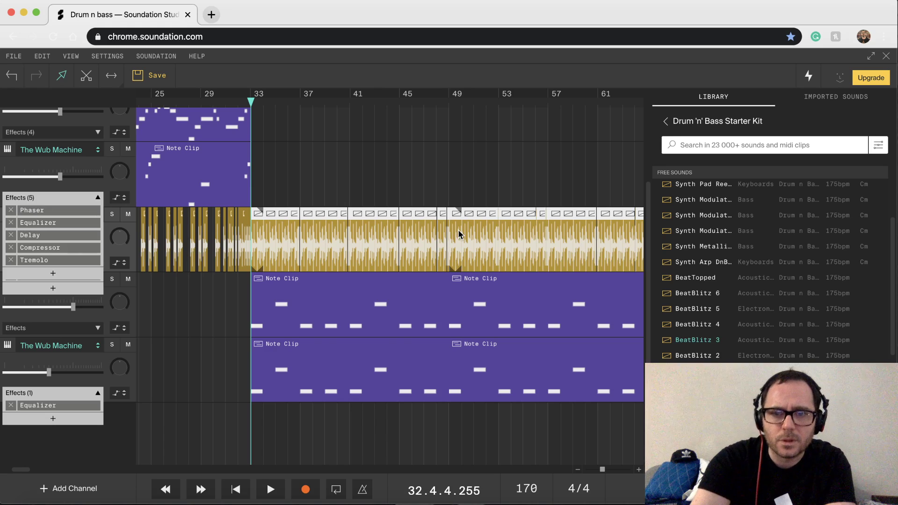
drag(469, 241, 464, 248)
scroll(464, 248, down, 3)
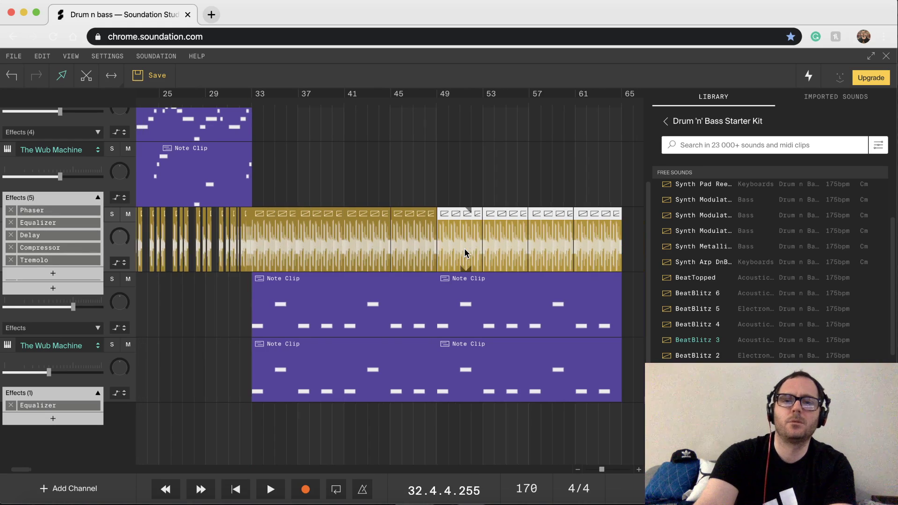
Delete the cloned Wub Machine channel's note clip starting at bar 49.
click(461, 313)
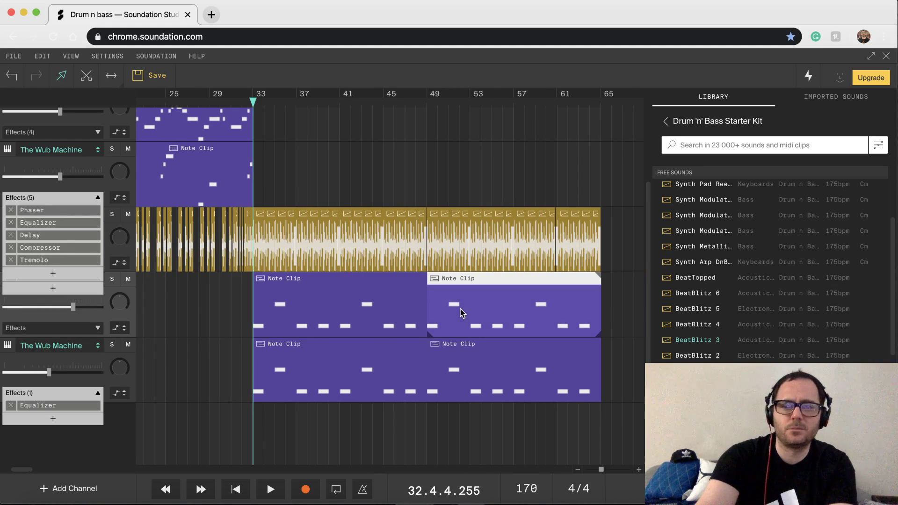
click(463, 362)
key(Delete)
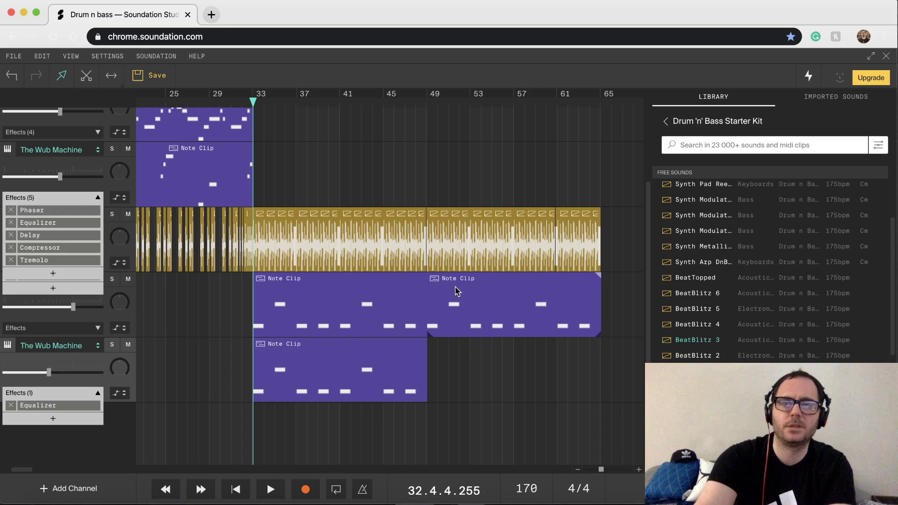
In the sub bass clip at bar 49, extend the G4 note at bar 51 to bar 53 and the D4 at bar 55 to bar 57.
click(456, 291)
double_click(456, 291)
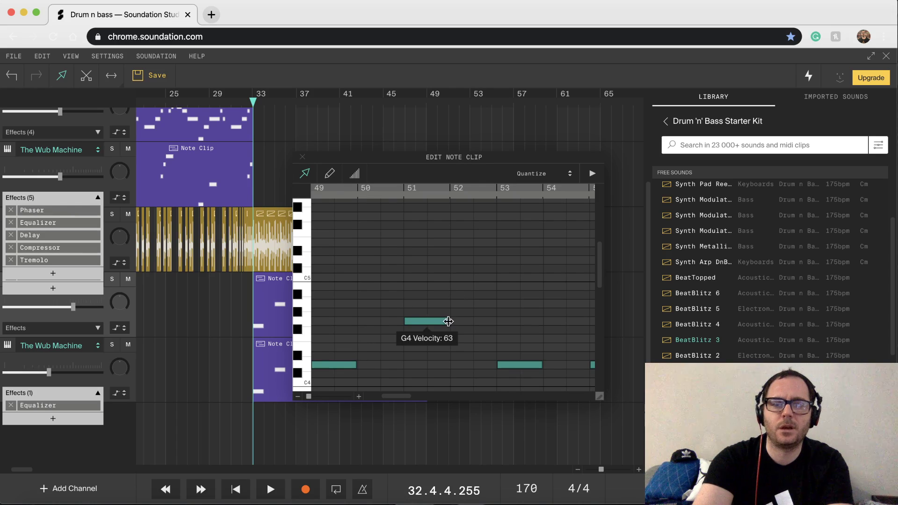
drag(447, 321, 499, 321)
scroll(492, 324, right, 2)
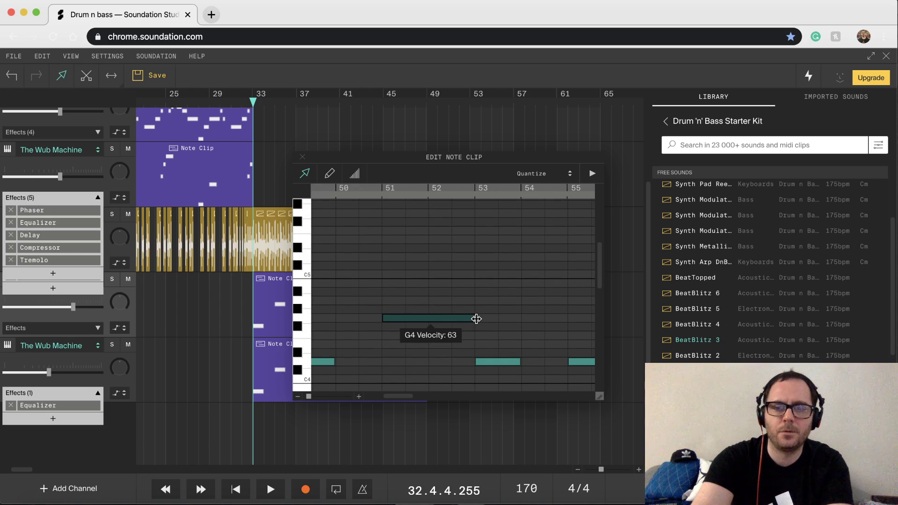
scroll(532, 342, right, 3)
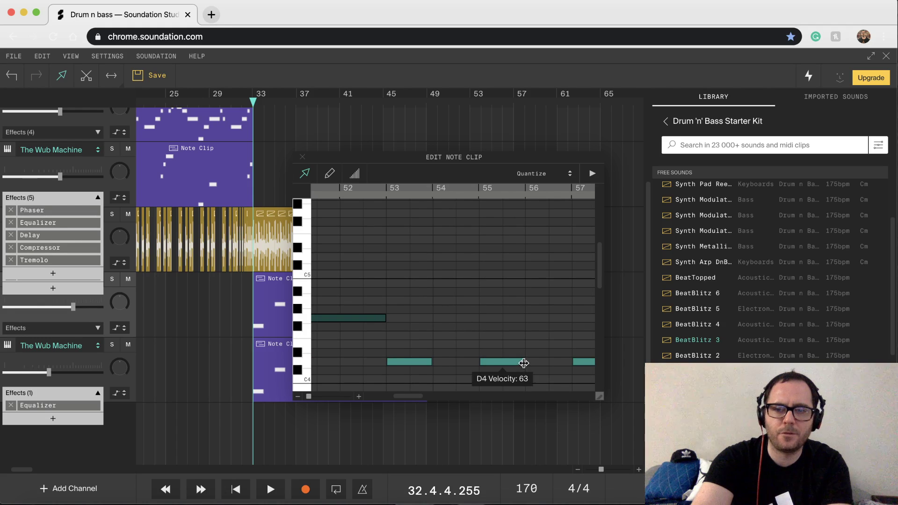
click(521, 364)
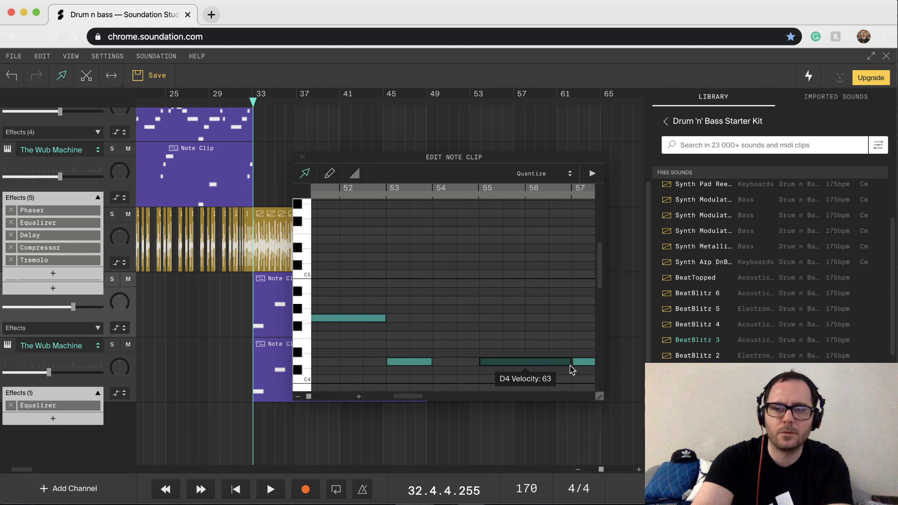
scroll(573, 370, right, 5)
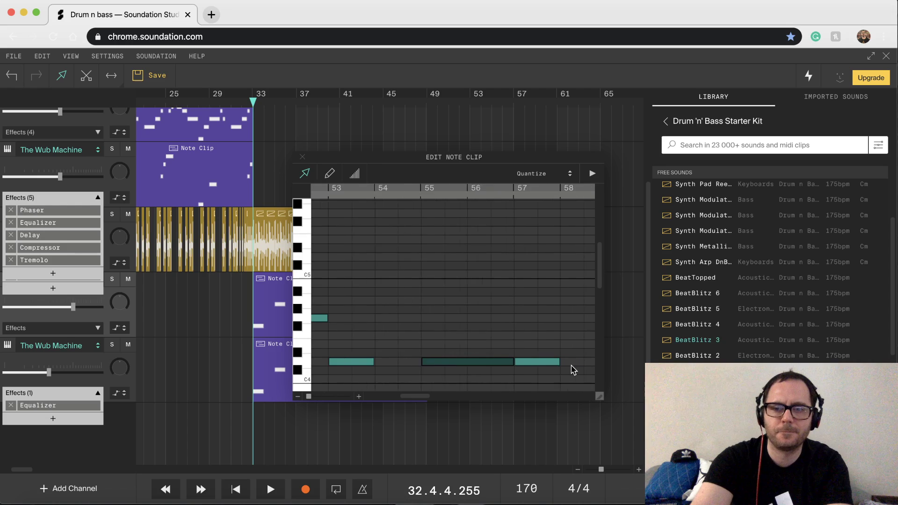
Extend the G4 note at bar 59 to bar 61 and the D4 at bar 63 to bar 65, and close the note editor.
scroll(573, 369, right, 1)
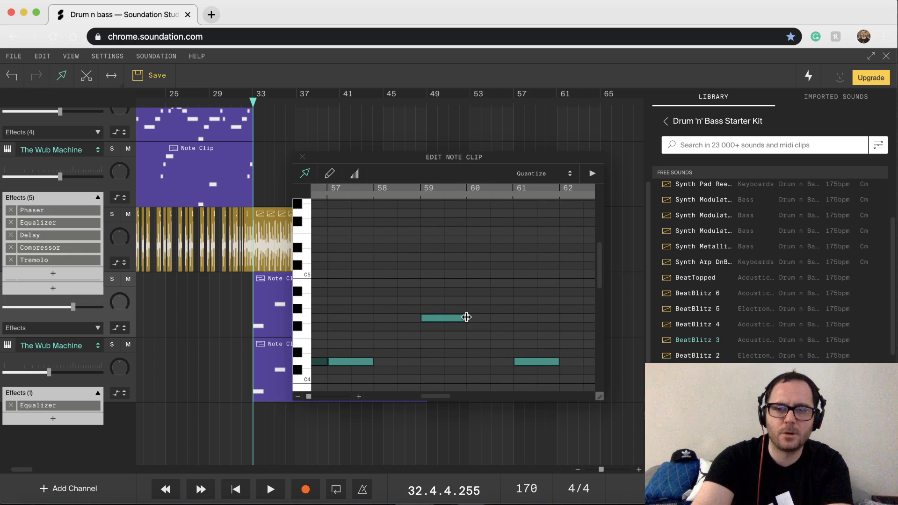
drag(468, 318, 513, 322)
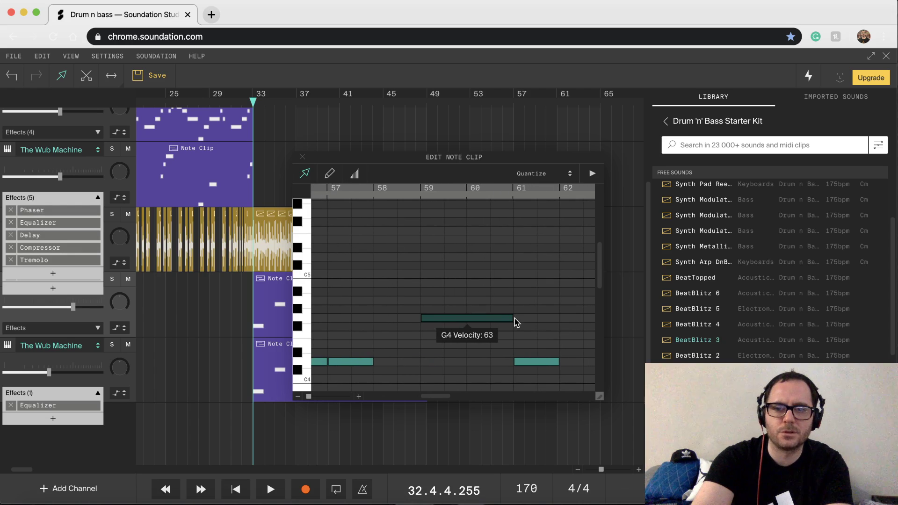
scroll(508, 321, right, 4)
scroll(510, 325, right, 1)
drag(437, 359, 486, 370)
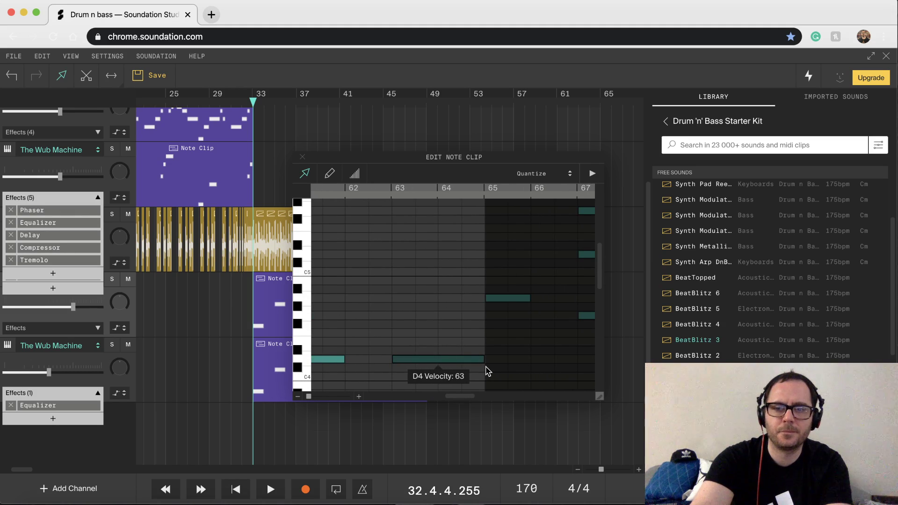
click(302, 158)
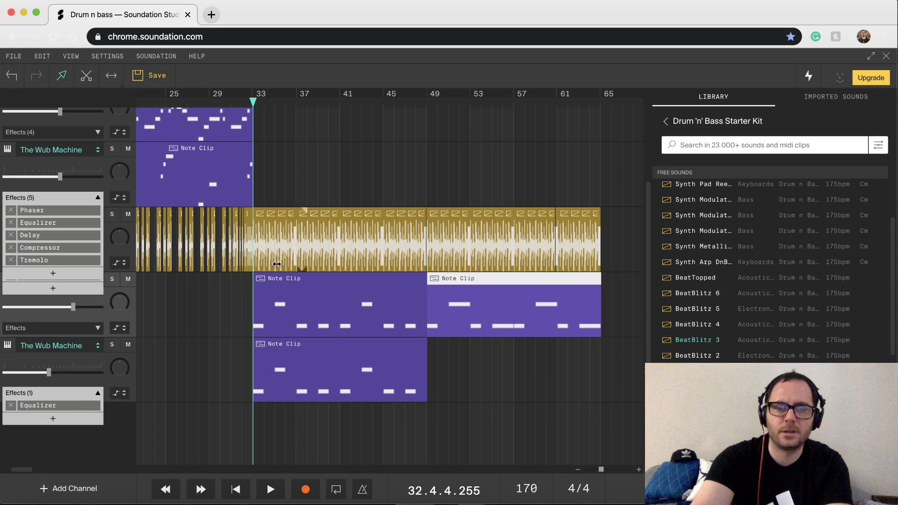
Play from bar 33 and copy the edited bar 49 clip onto the cloned Wub Machine channel at the same position.
key(space)
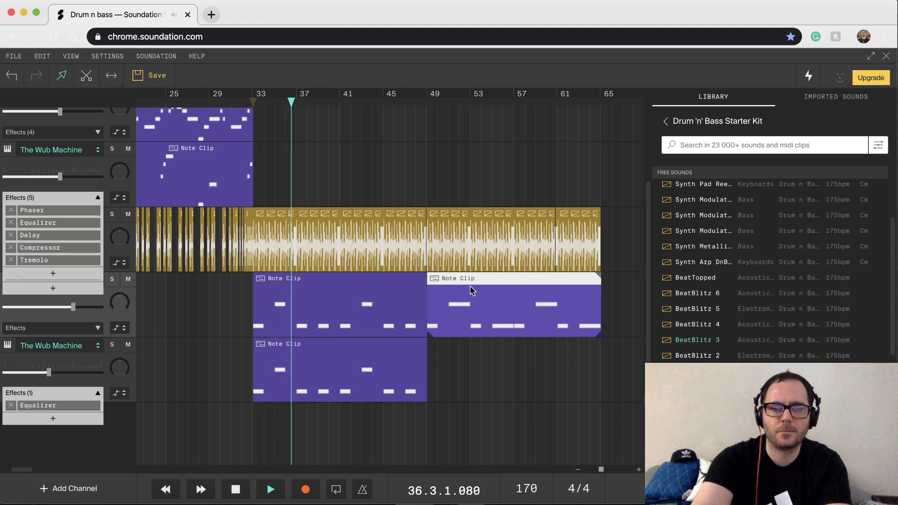
mouse_move(467, 352)
mouse_down()
mouse_move(474, 367)
mouse_move(473, 349)
mouse_up()
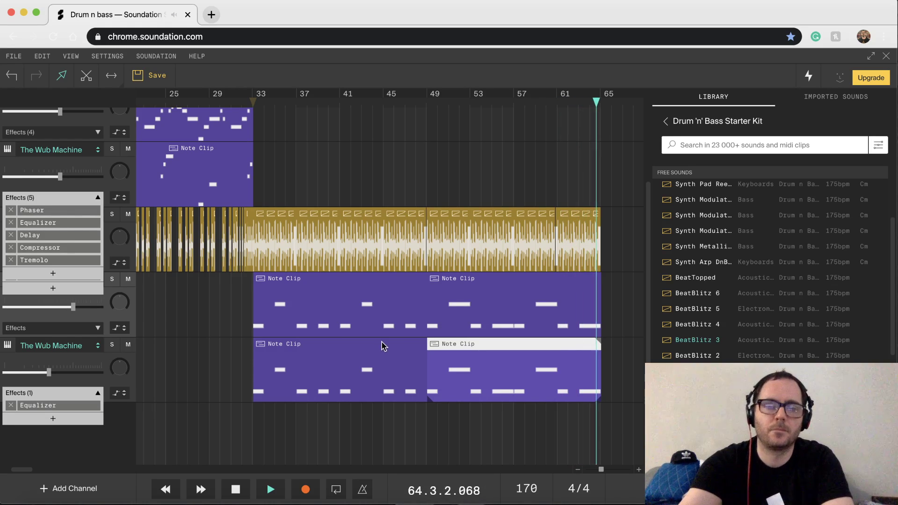
click(64, 349)
click(64, 346)
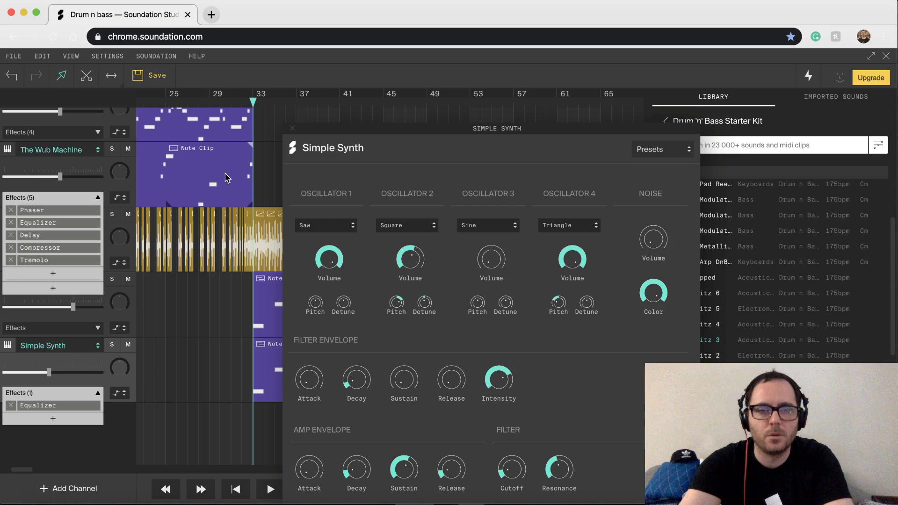
click(292, 129)
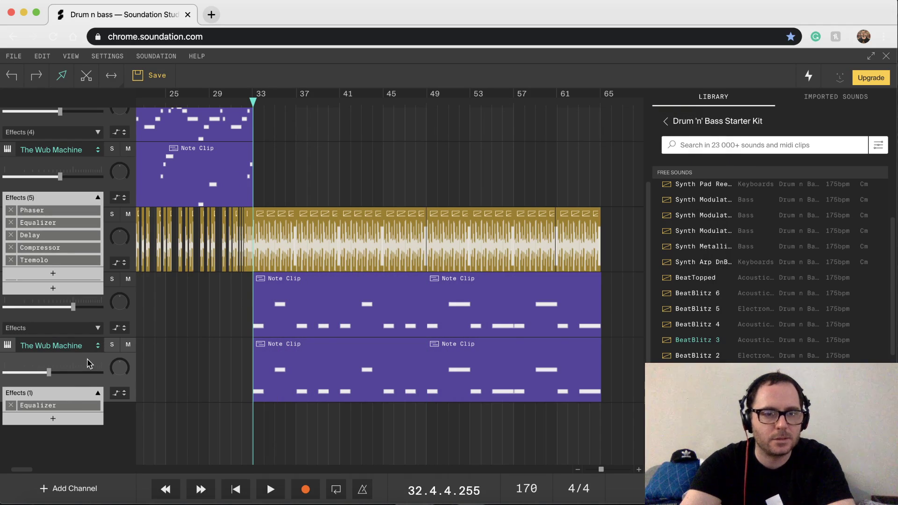
key(super+shift+z)
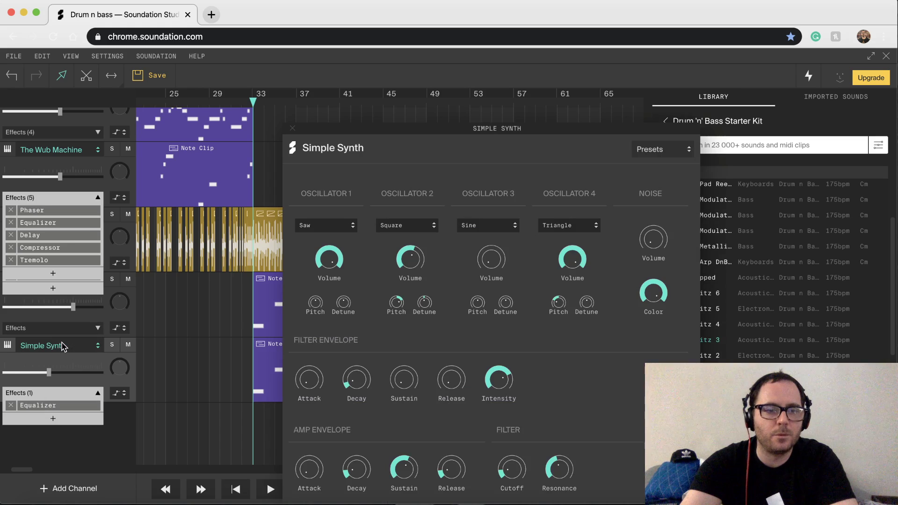
key(super+z)
click(64, 355)
click(64, 354)
key(super+z)
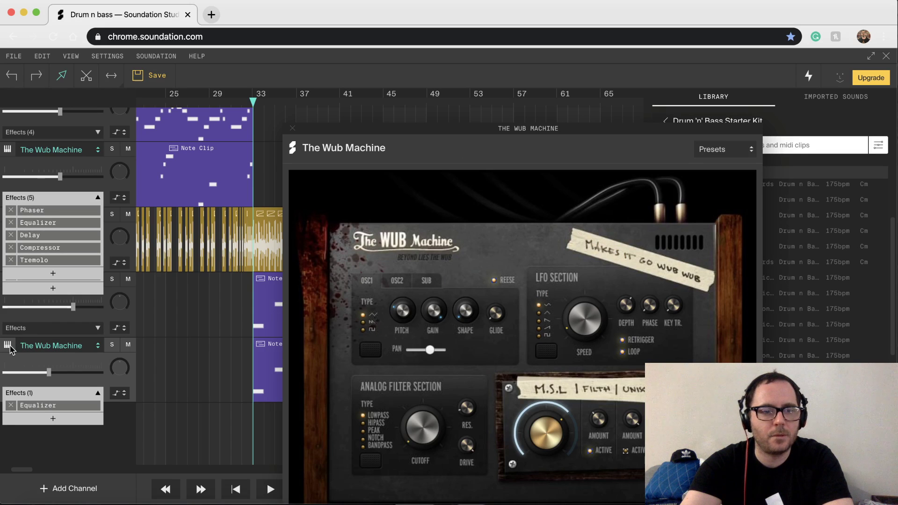
Play from bar 33, set the cloned Wub Machine's M.S.L. amount to about 32%, and close the instrument window.
drag(557, 127, 626, 92)
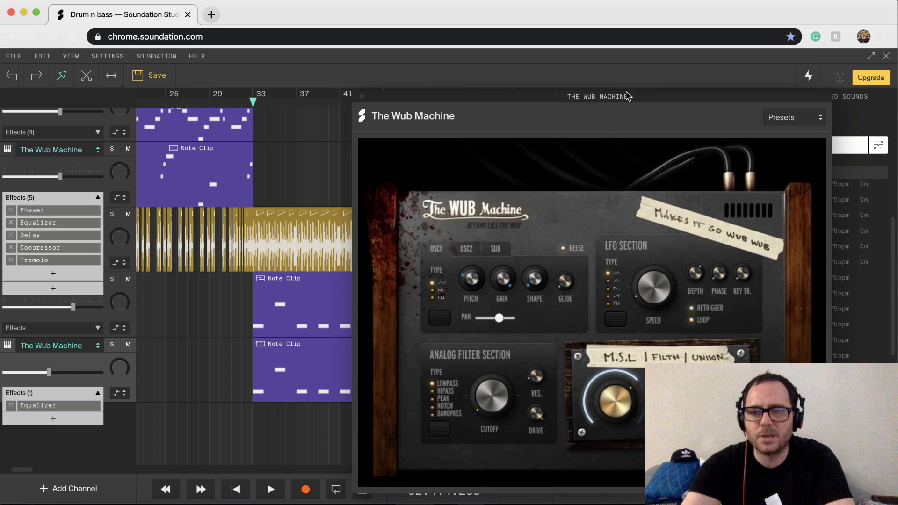
key(space)
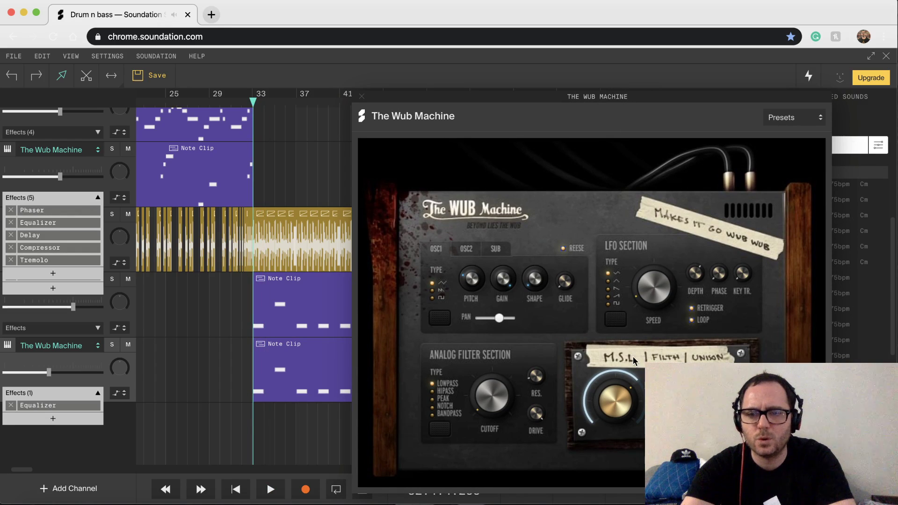
key(space)
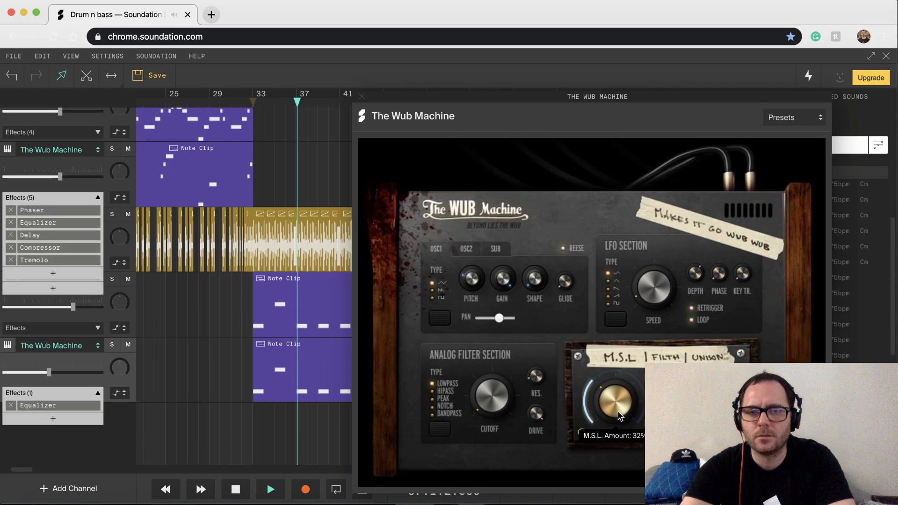
drag(543, 95, 444, 102)
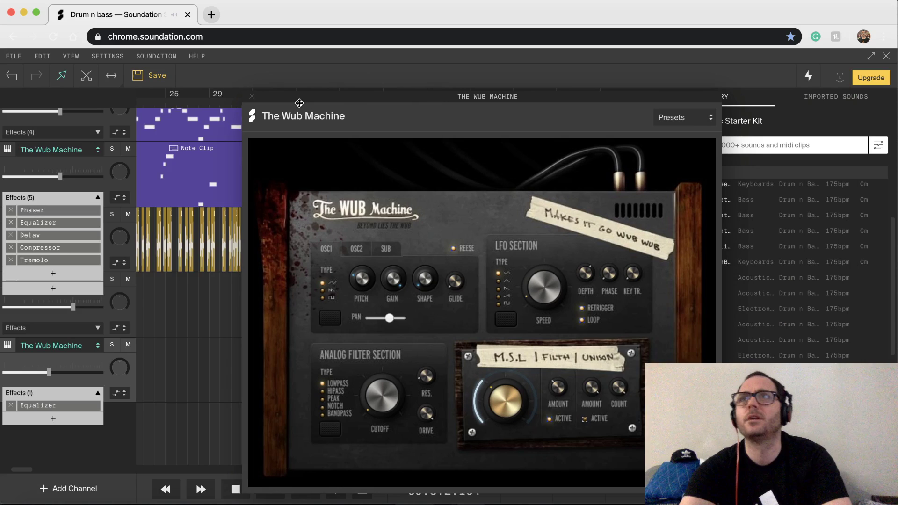
drag(299, 102, 301, 107)
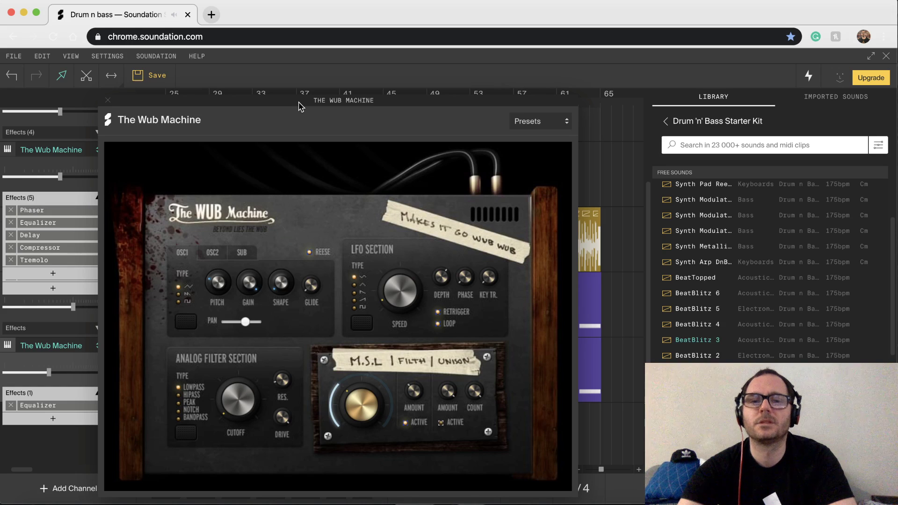
click(109, 100)
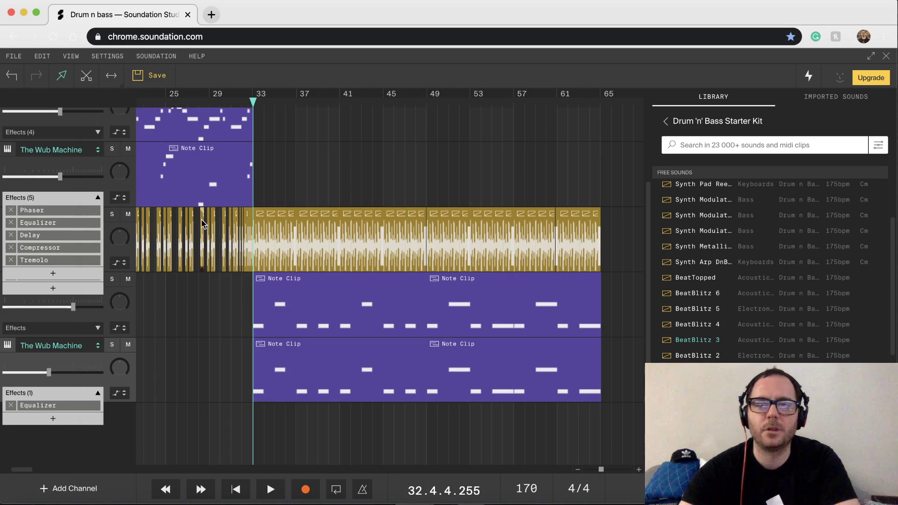
Split the first SuperSaw channel's long note clip at bars 33, 41, 49 and 57.
scroll(294, 328, up, 5)
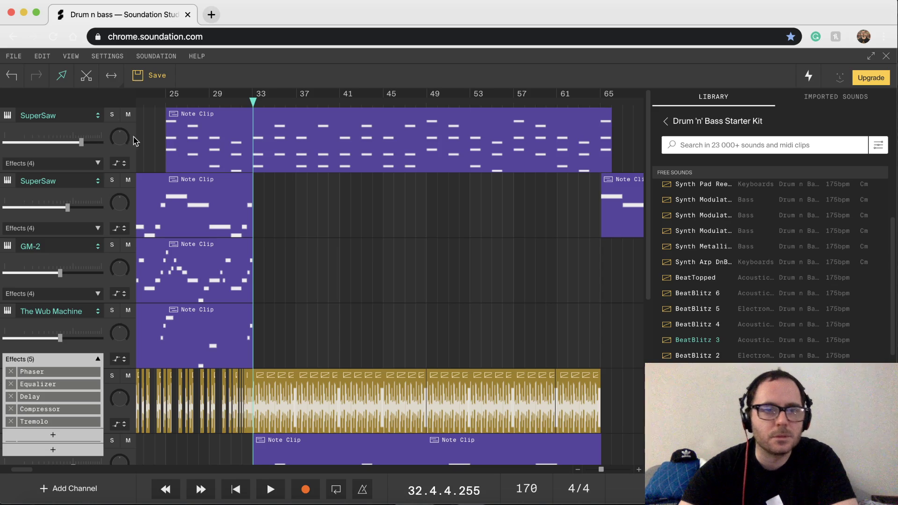
click(86, 76)
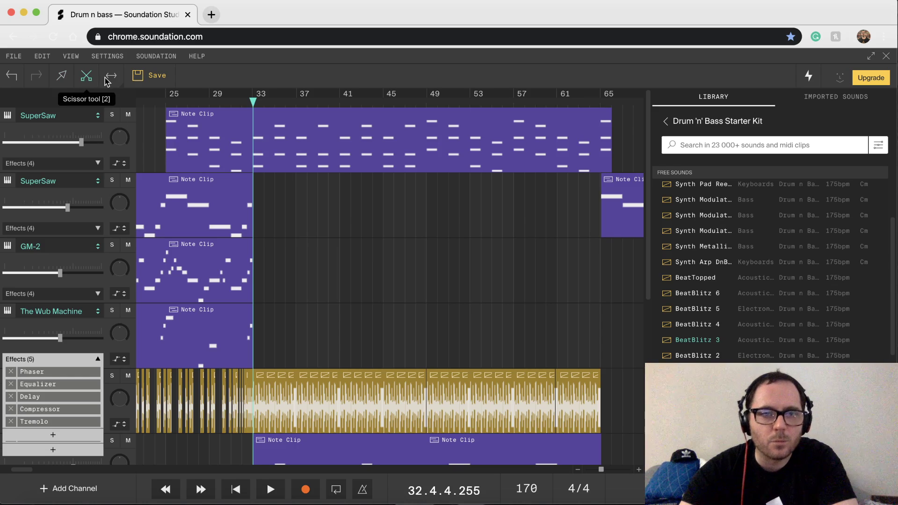
click(253, 166)
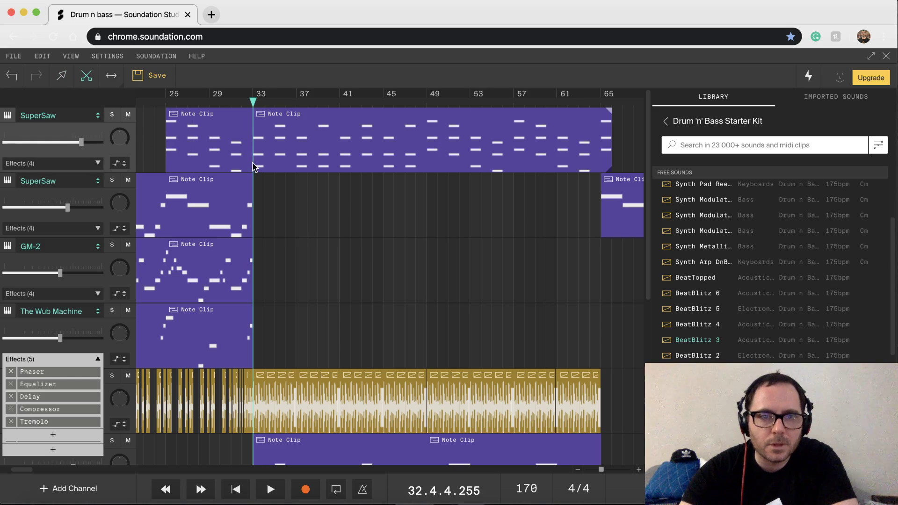
click(340, 158)
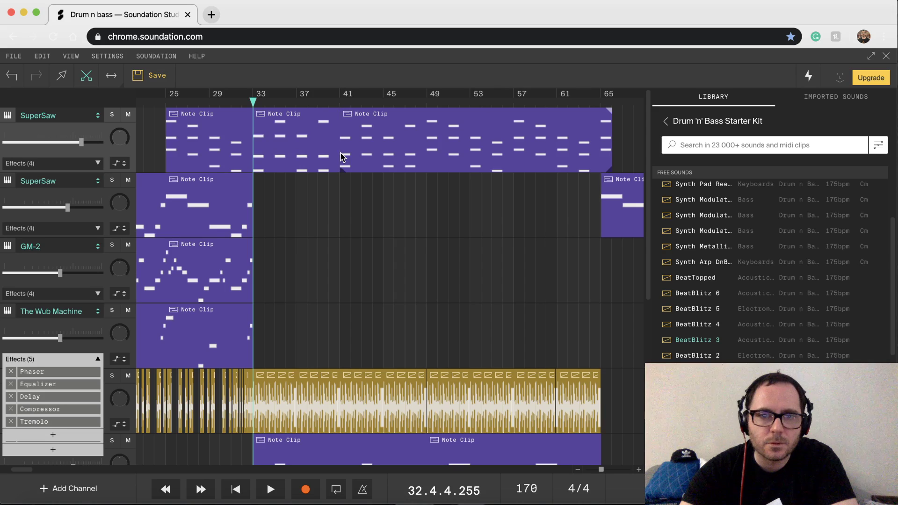
click(427, 153)
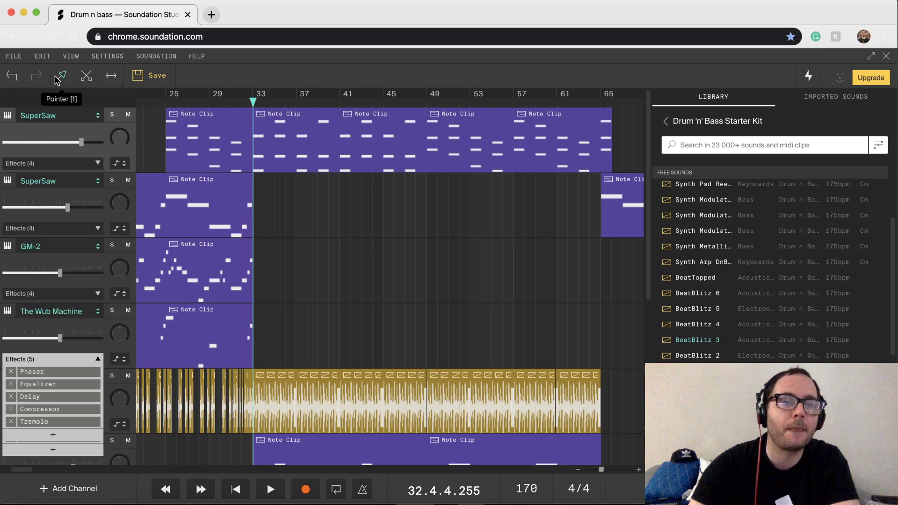
Clone the first SuperSaw channel without its content and move the bar 41 to 49 clip down onto the new channel.
right_click(33, 137)
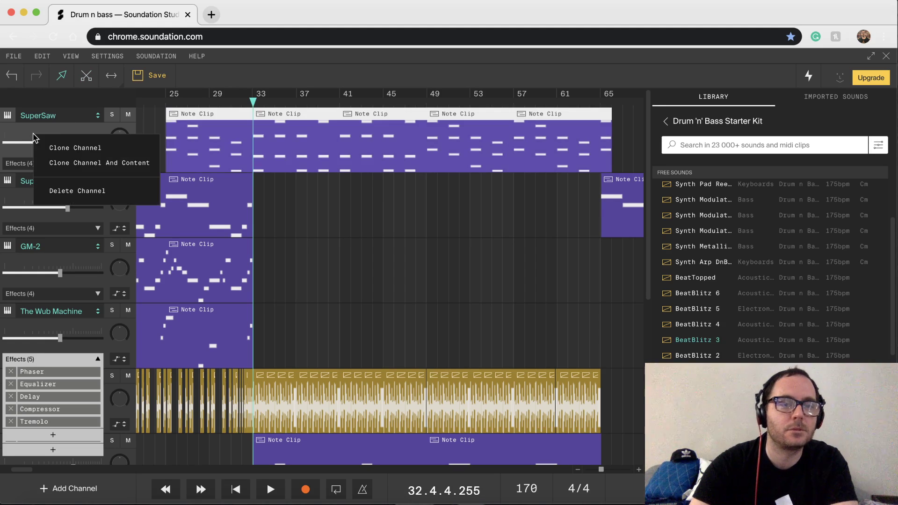
click(45, 147)
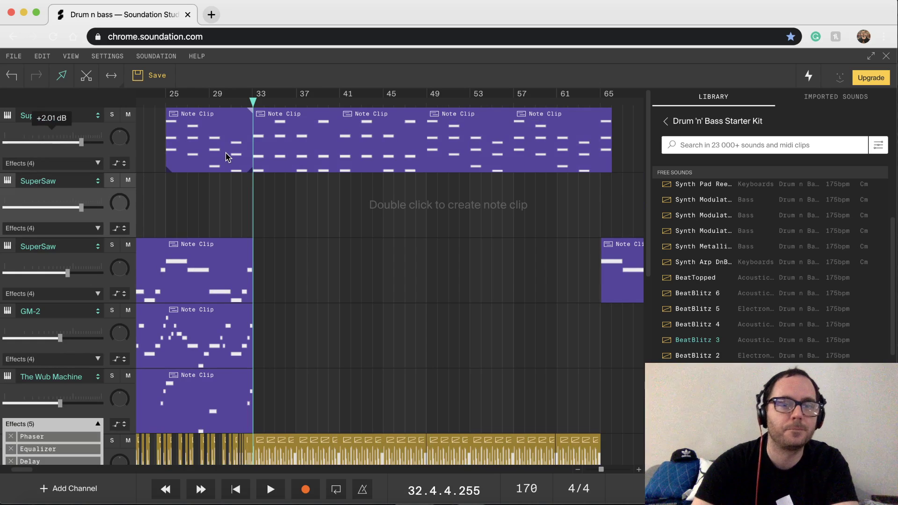
click(366, 148)
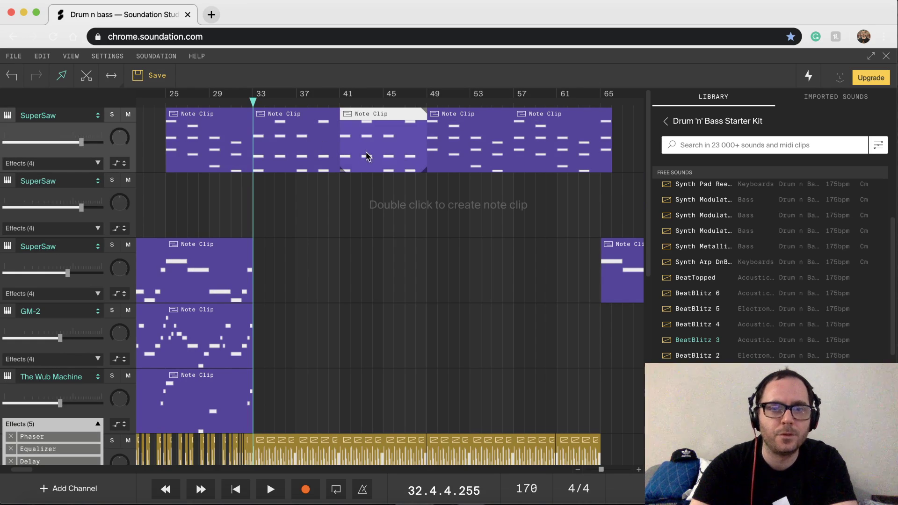
drag(365, 148, 367, 191)
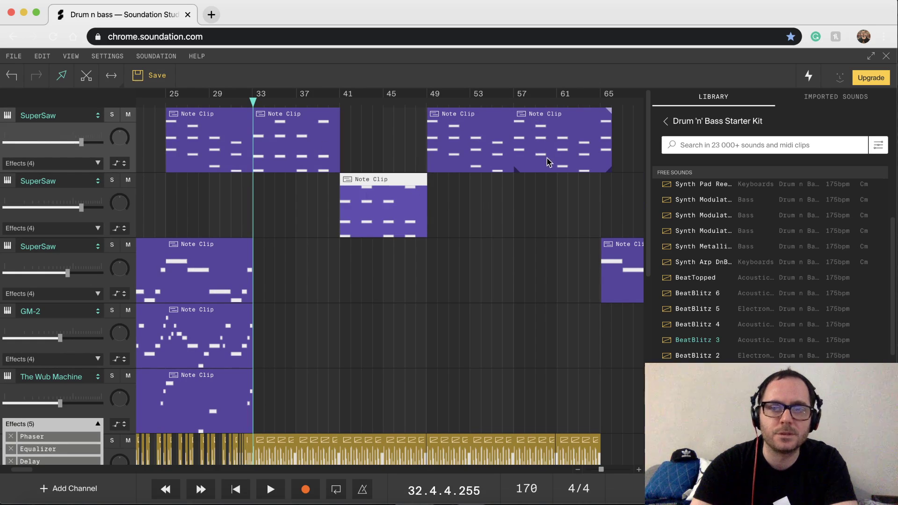
Move the first SuperSaw channel's bar 57 clip down onto the cloned SuperSaw channel and open the clone's instrument settings.
drag(548, 158, 550, 183)
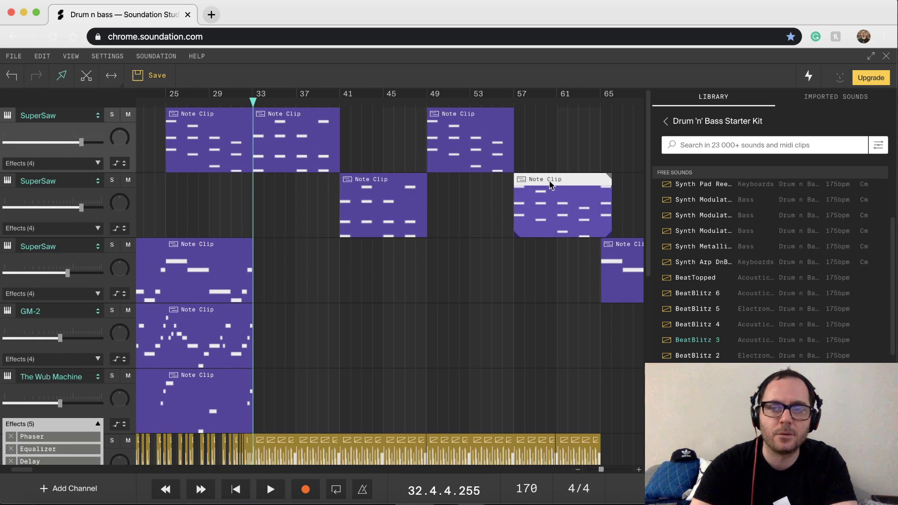
click(68, 187)
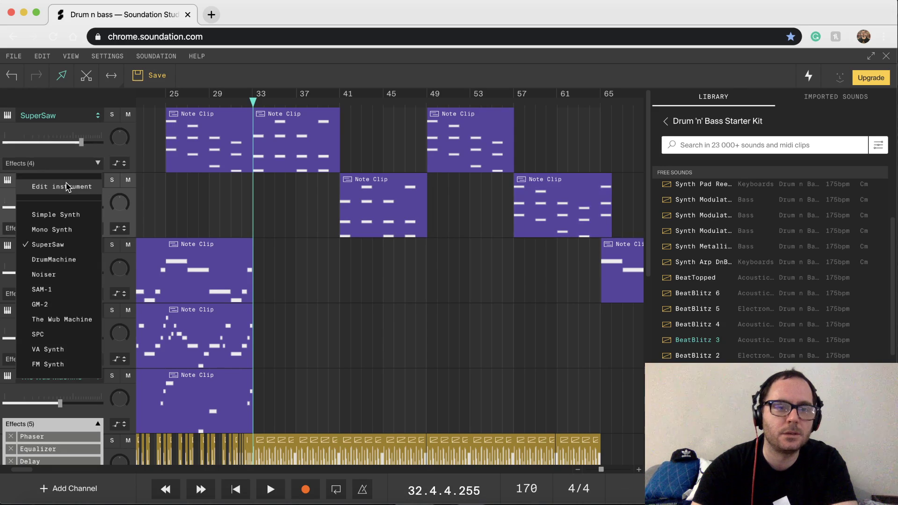
click(8, 186)
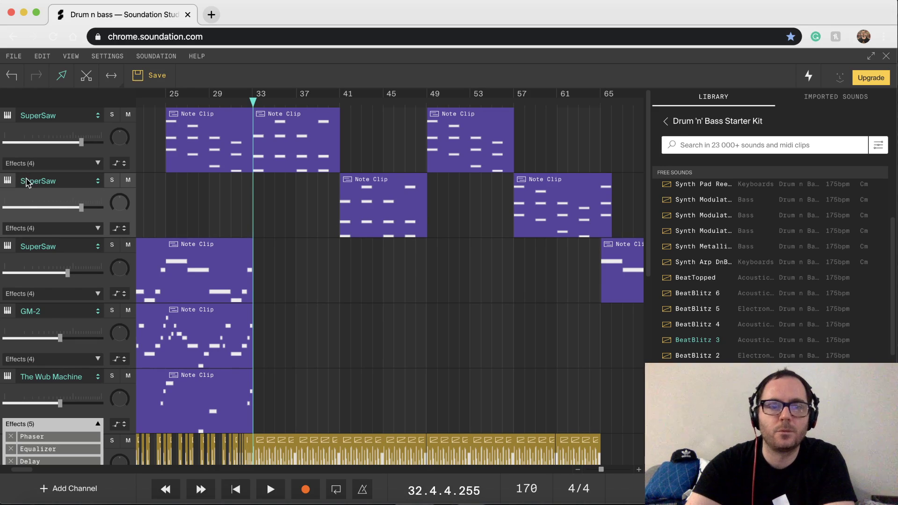
click(27, 182)
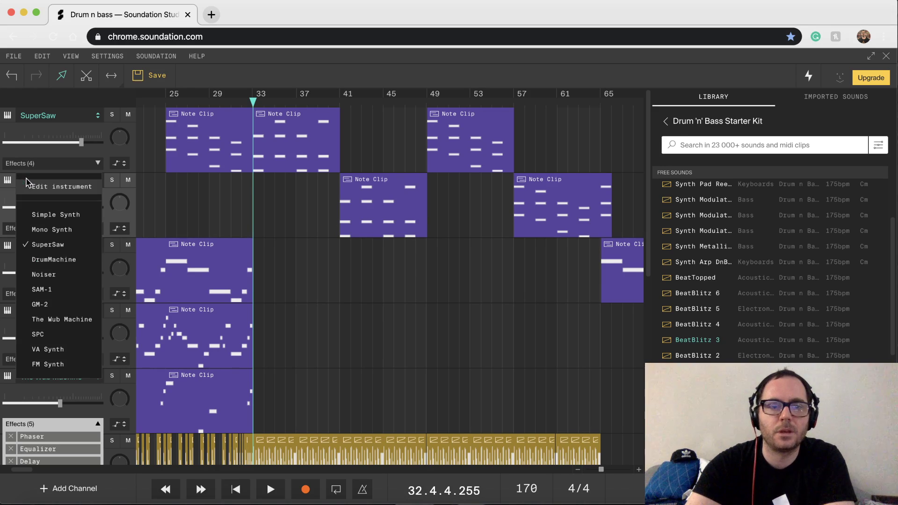
click(63, 245)
Play from bar 41 and try Preset 5 on the cloned SuperSaw.
key(space)
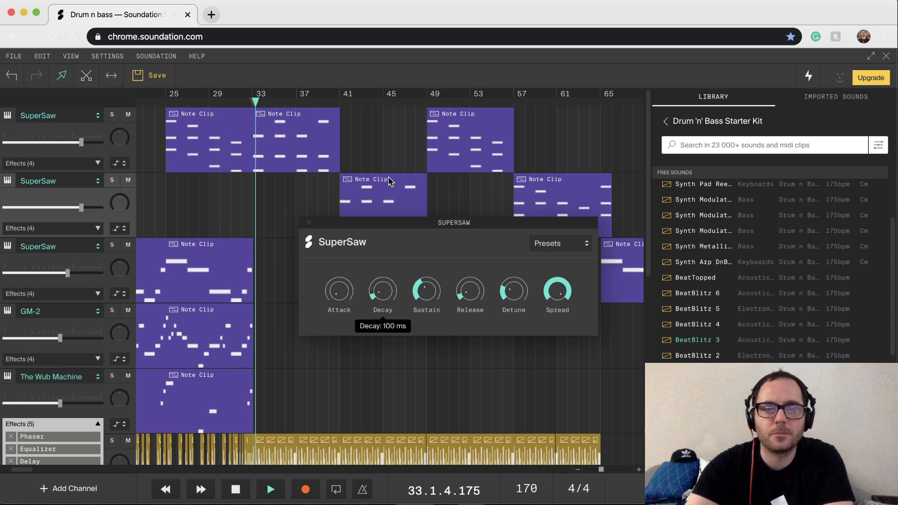
key(space)
click(337, 98)
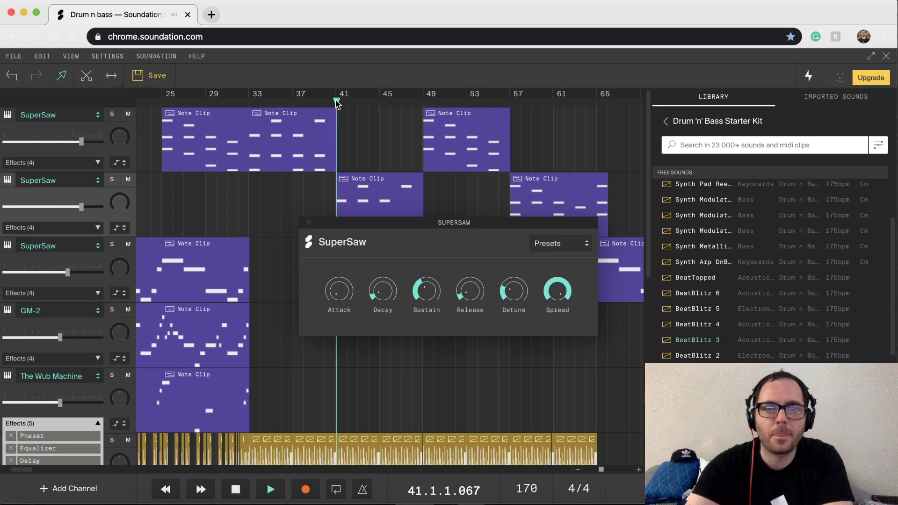
mouse_move(340, 294)
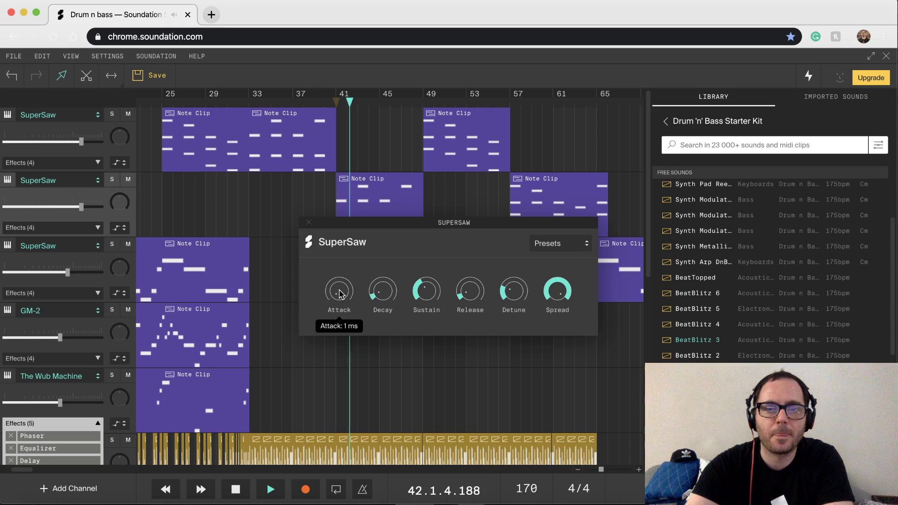
click(565, 245)
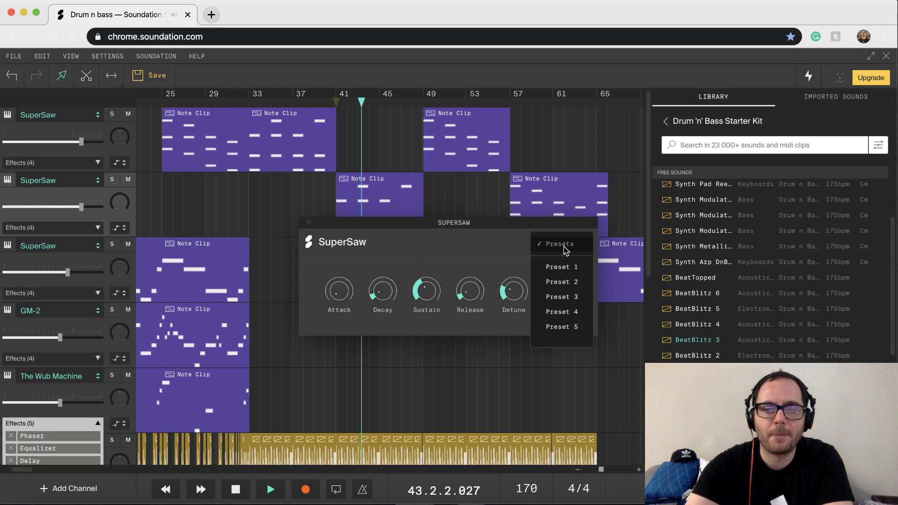
click(571, 327)
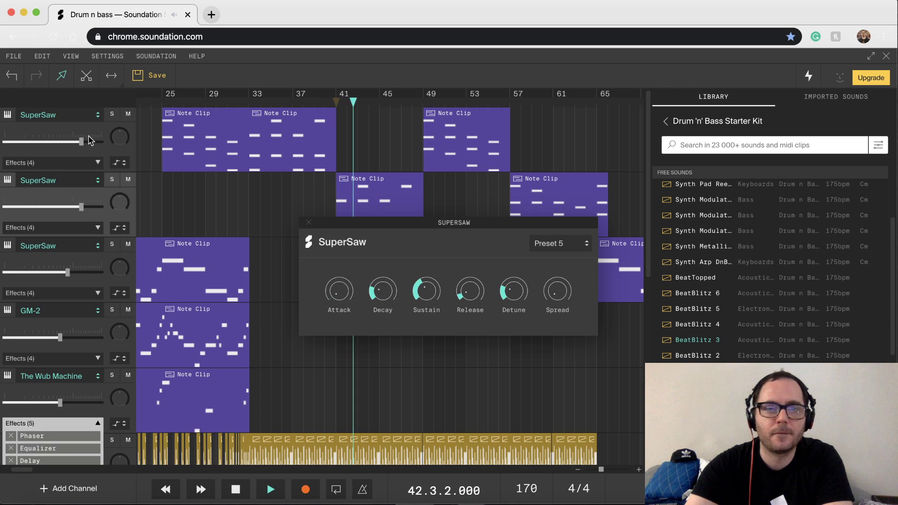
key(space)
Change the cloned SuperSaw channel's instrument to SAM-1 and choose the Acoustic Piano sound while playing from bar 41.
click(78, 182)
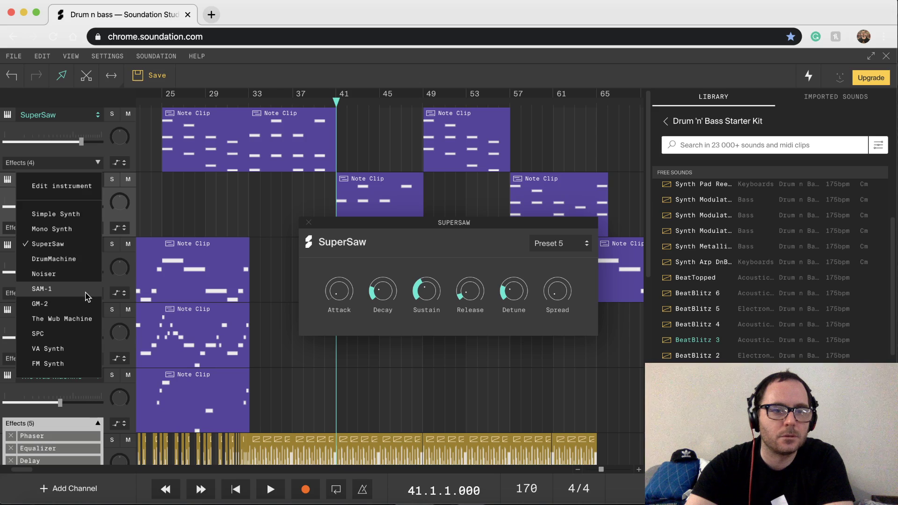
click(86, 294)
key(space)
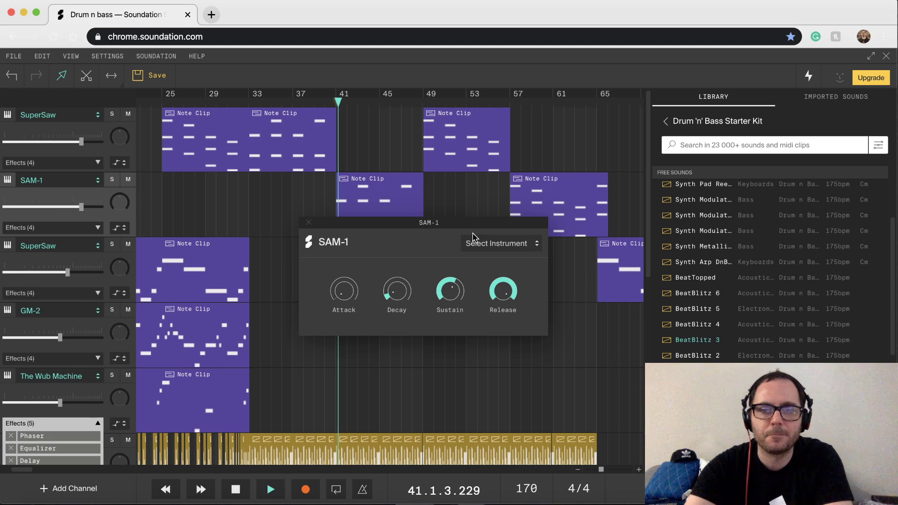
click(500, 243)
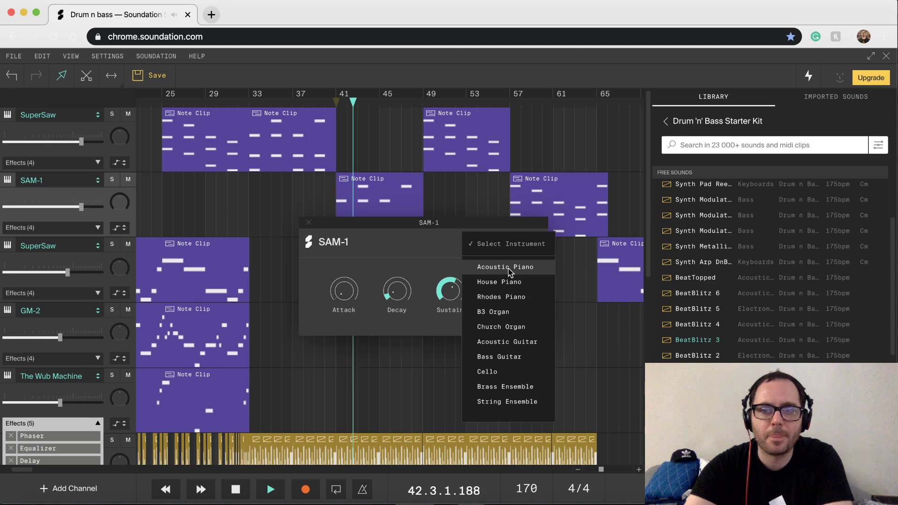
click(509, 268)
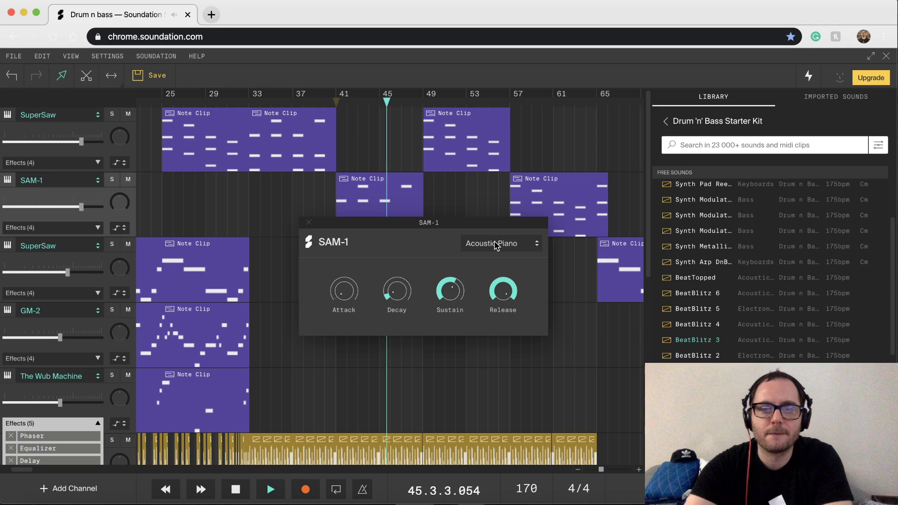
Raise the SAM-1 piano's Attack to roughly a quarter of its range, close the instrument window and stop playback.
mouse_move(339, 279)
drag(339, 278, 337, 261)
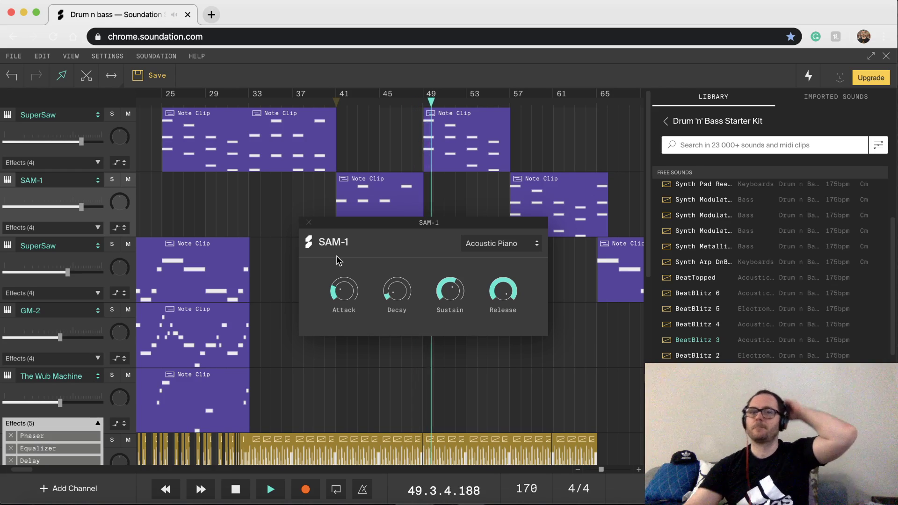
click(308, 222)
key(space)
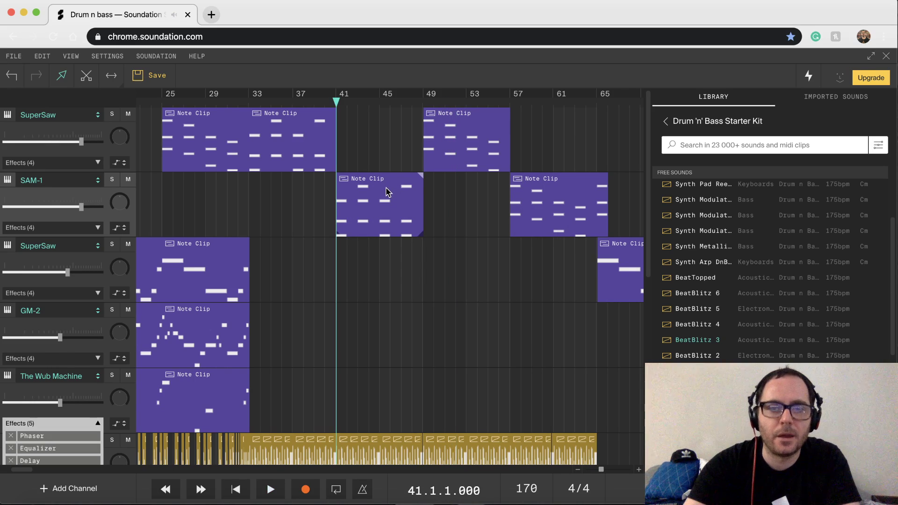
Copy the SAM-1 clips at bars 41 and 57 up onto the first SuperSaw channel at the same positions.
key(super+v)
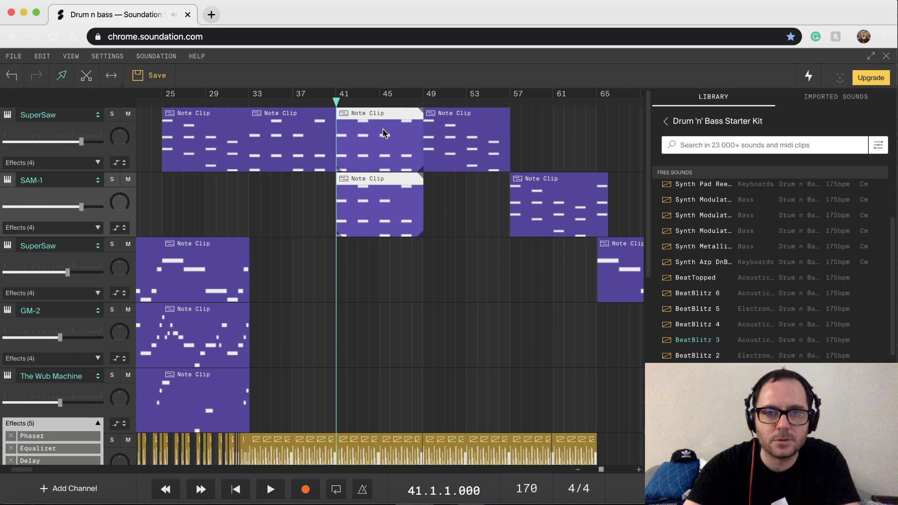
click(552, 206)
key(super+c)
key(super+v)
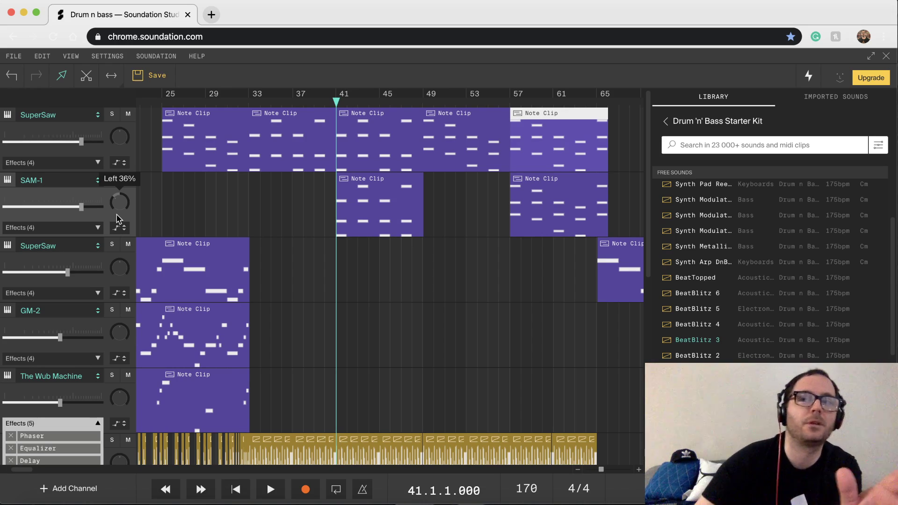
Pan the SAM-1 channel 36% left and play the arrangement from bar 41.
key(space)
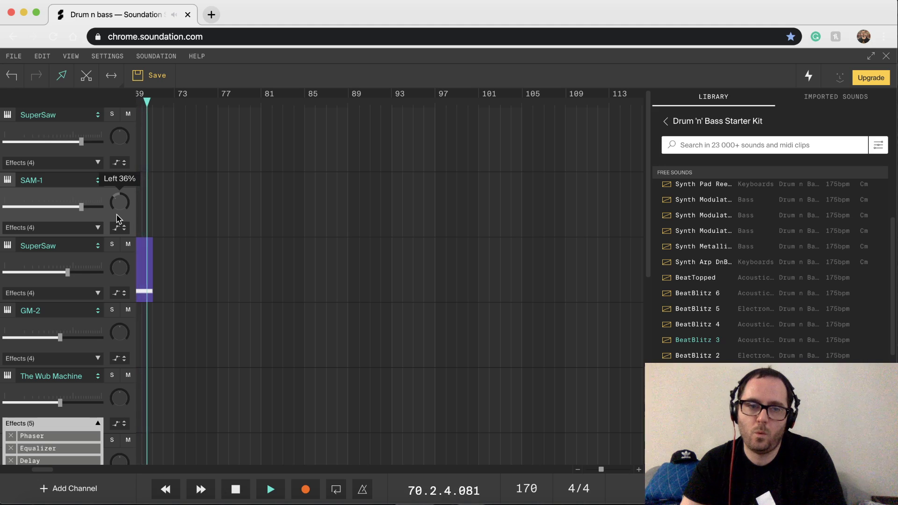
key(space)
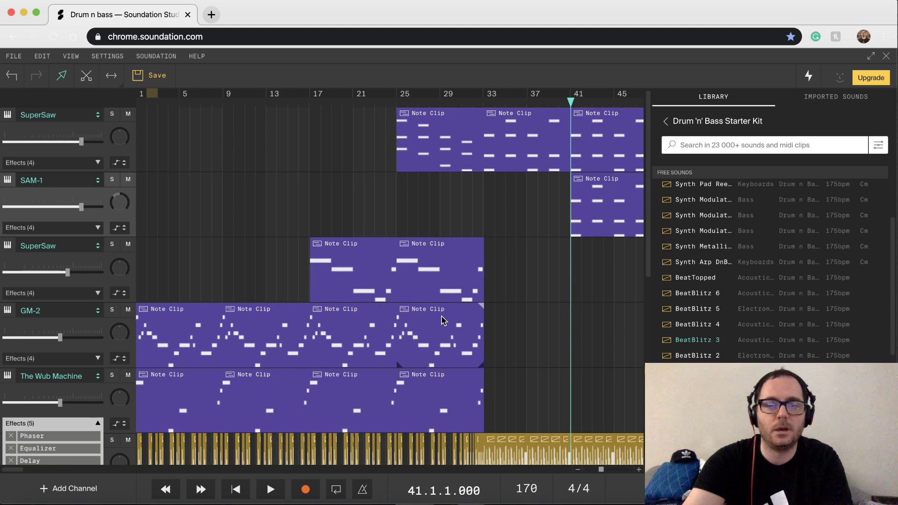
Copy the GM-2 clip at bar 25 to bar 65 on the same channel and play from bar 65.
click(444, 320)
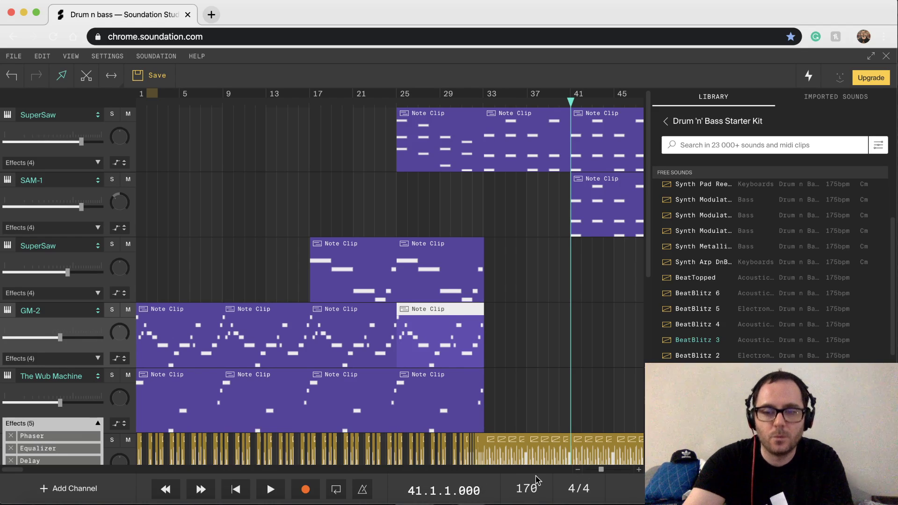
click(578, 469)
click(579, 470)
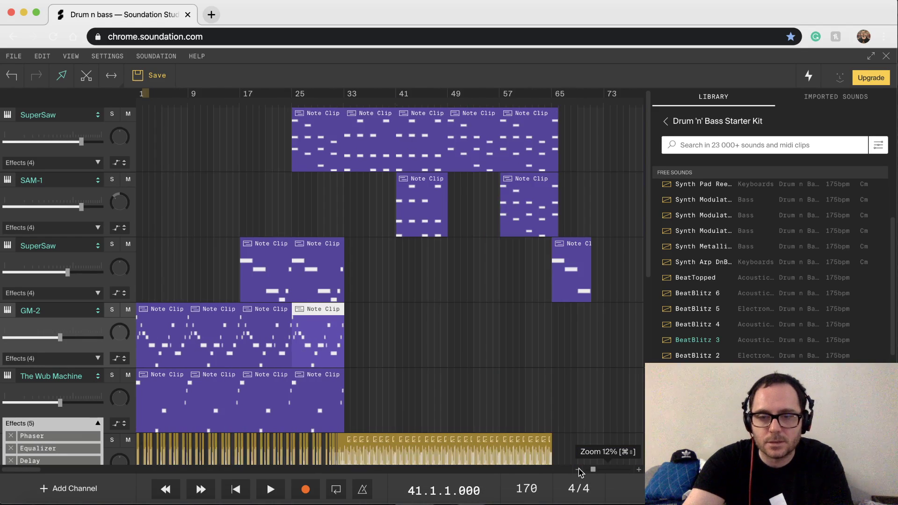
click(578, 469)
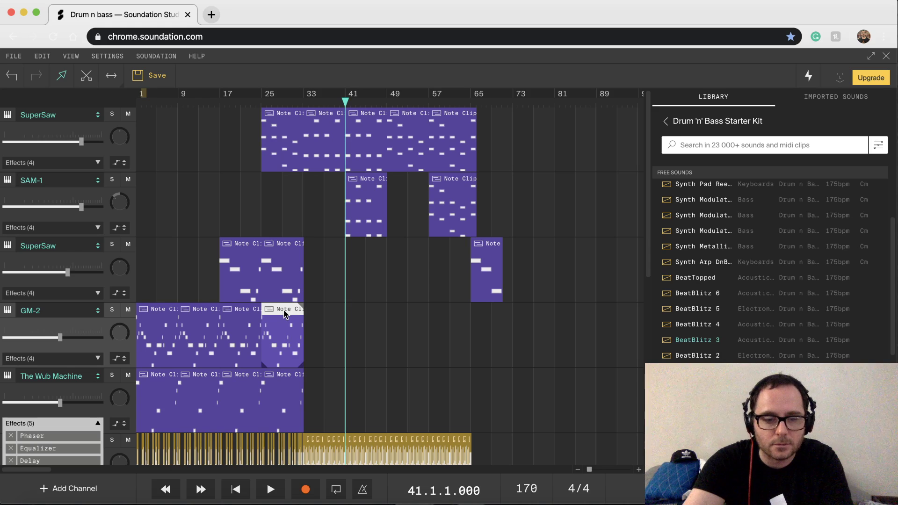
drag(284, 314, 494, 317)
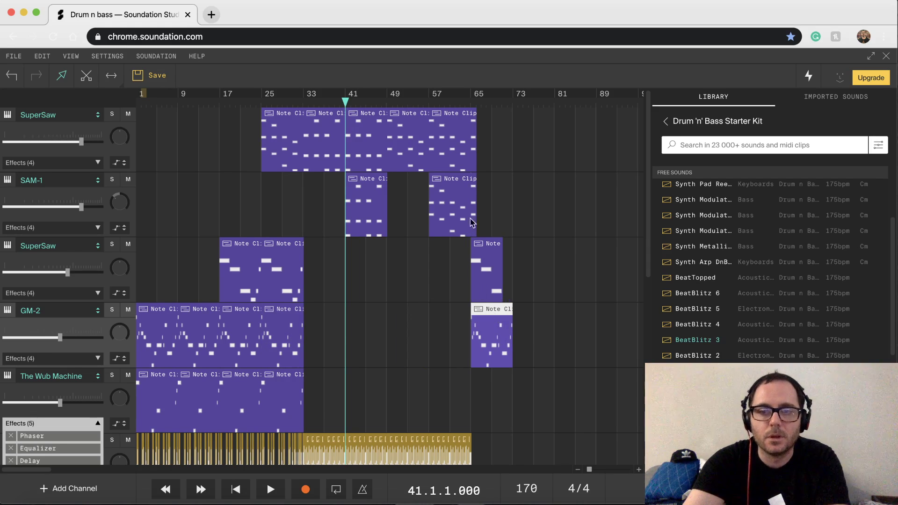
click(469, 101)
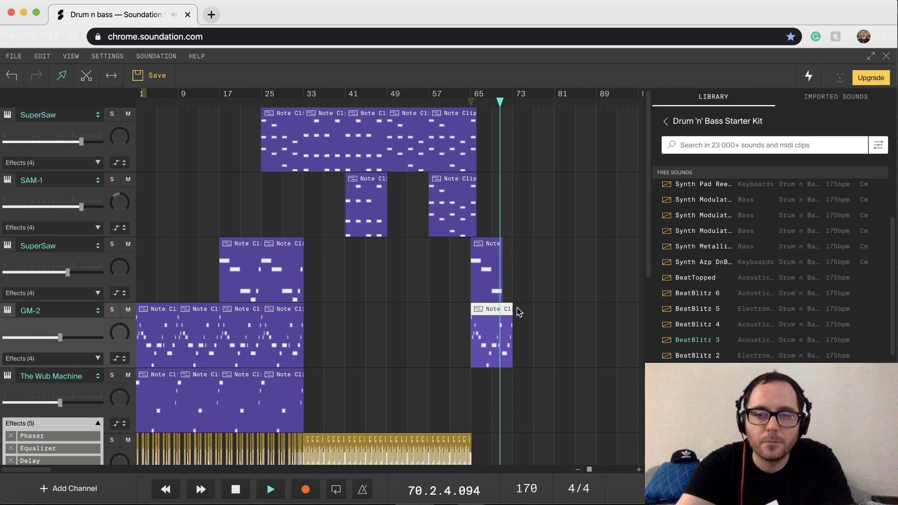
key(space)
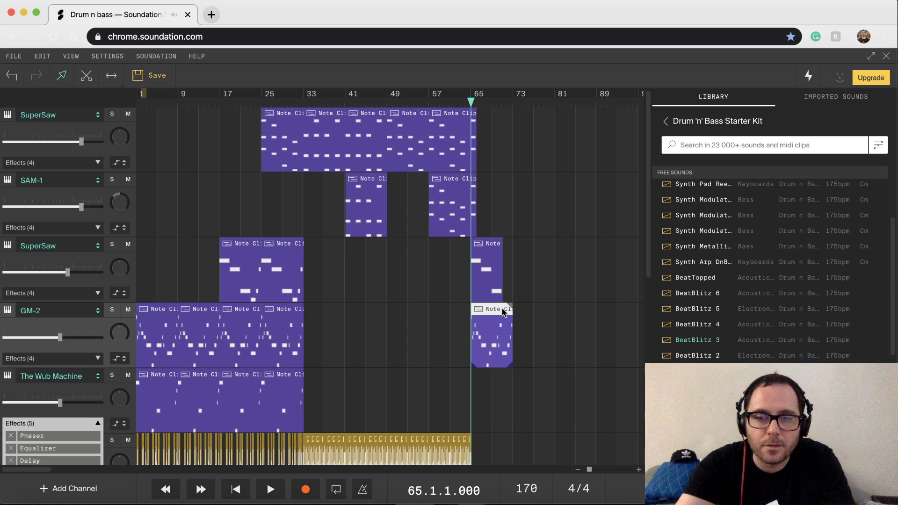
Delete the notes from bar 70 to the end of the GM-2 clip at bar 65 and close the note editor.
double_click(503, 313)
key(space)
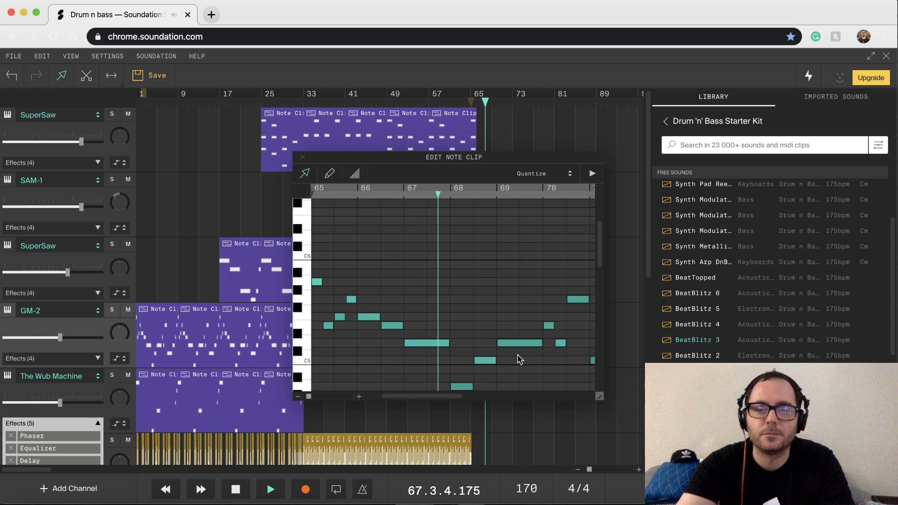
scroll(519, 359, right, 1)
scroll(519, 359, down, 1)
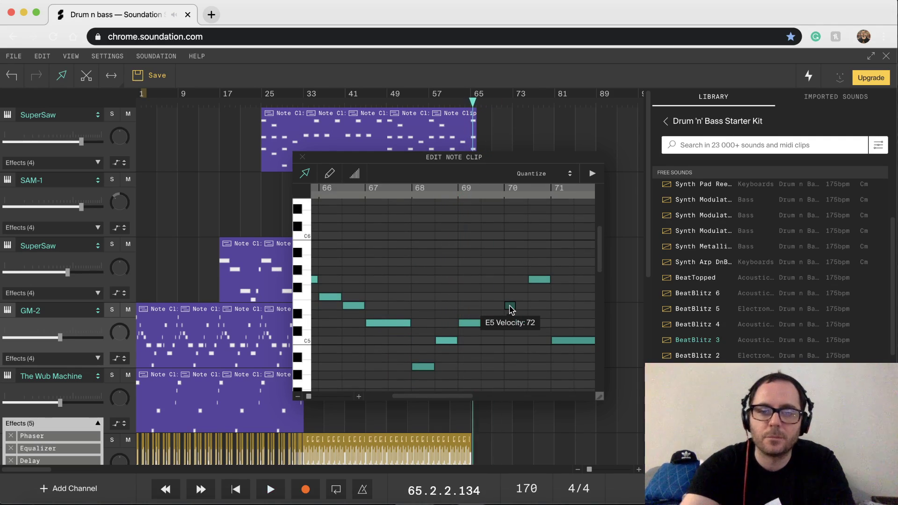
drag(507, 224, 588, 399)
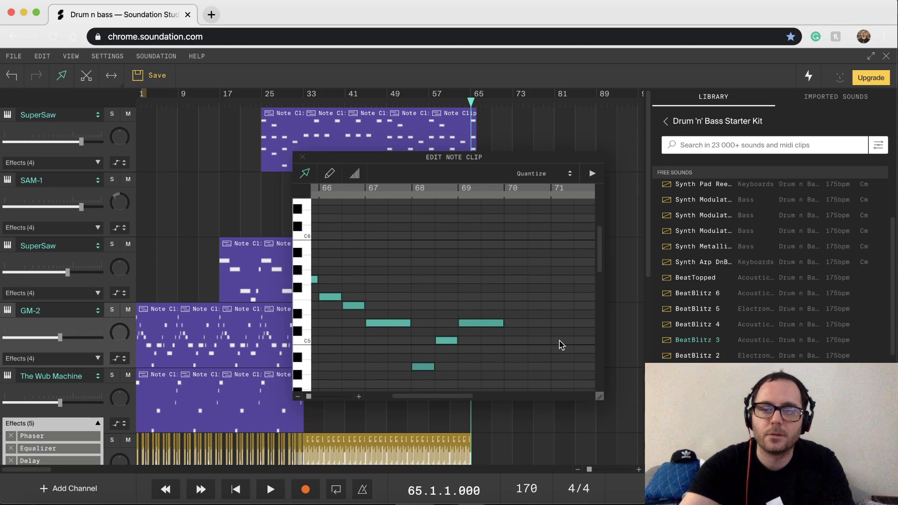
scroll(561, 345, right, 5)
drag(486, 351, 516, 279)
key(Delete)
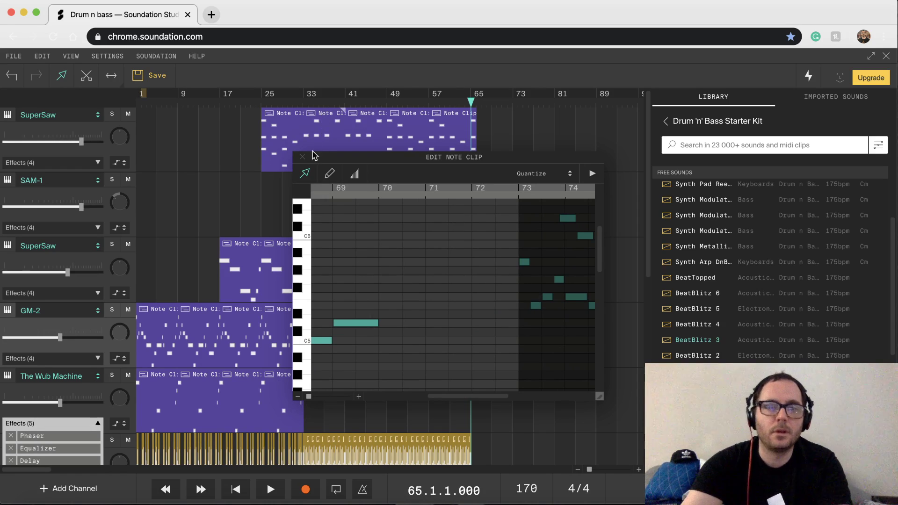
click(302, 158)
Play the track's ending from bar 61, stop playback, and return the playhead to the start of the song.
click(450, 103)
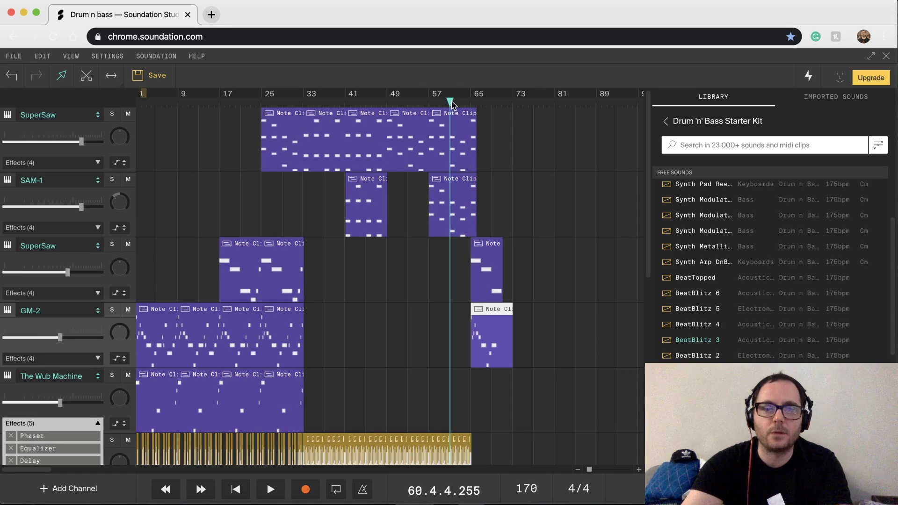
key(space)
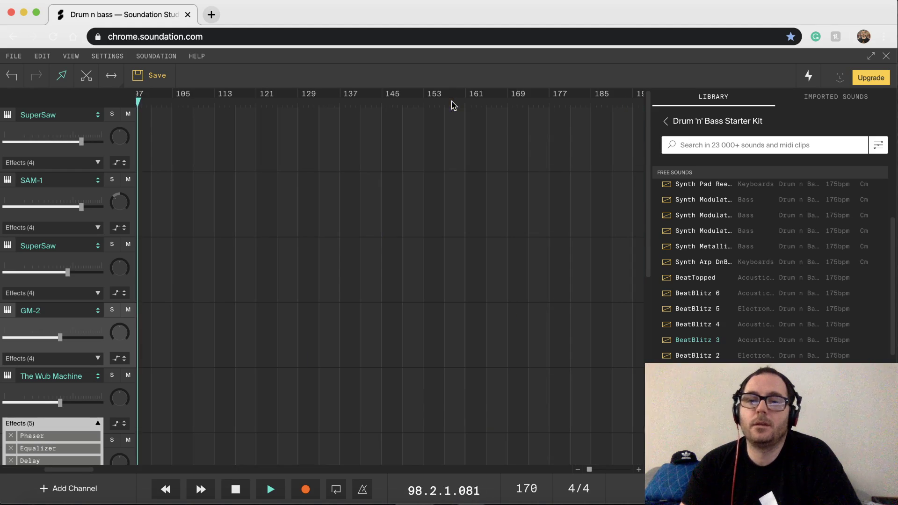
key(space)
key(Return)
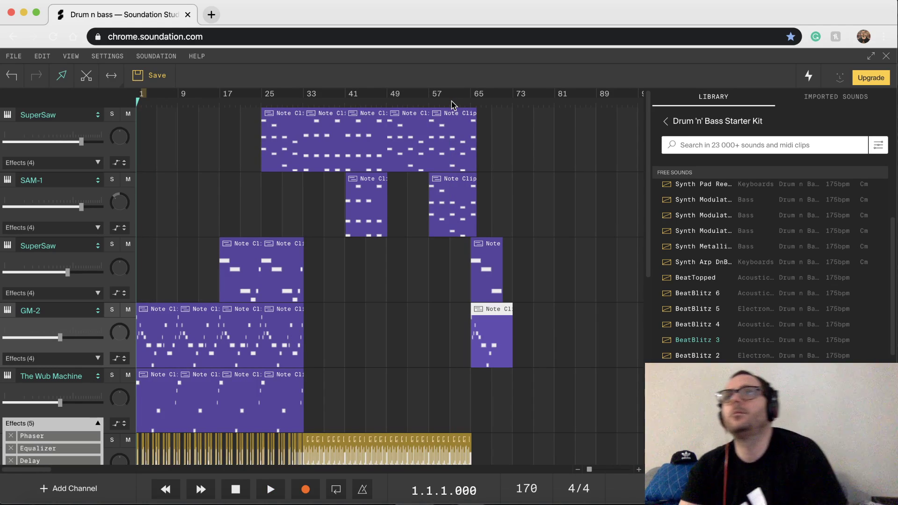